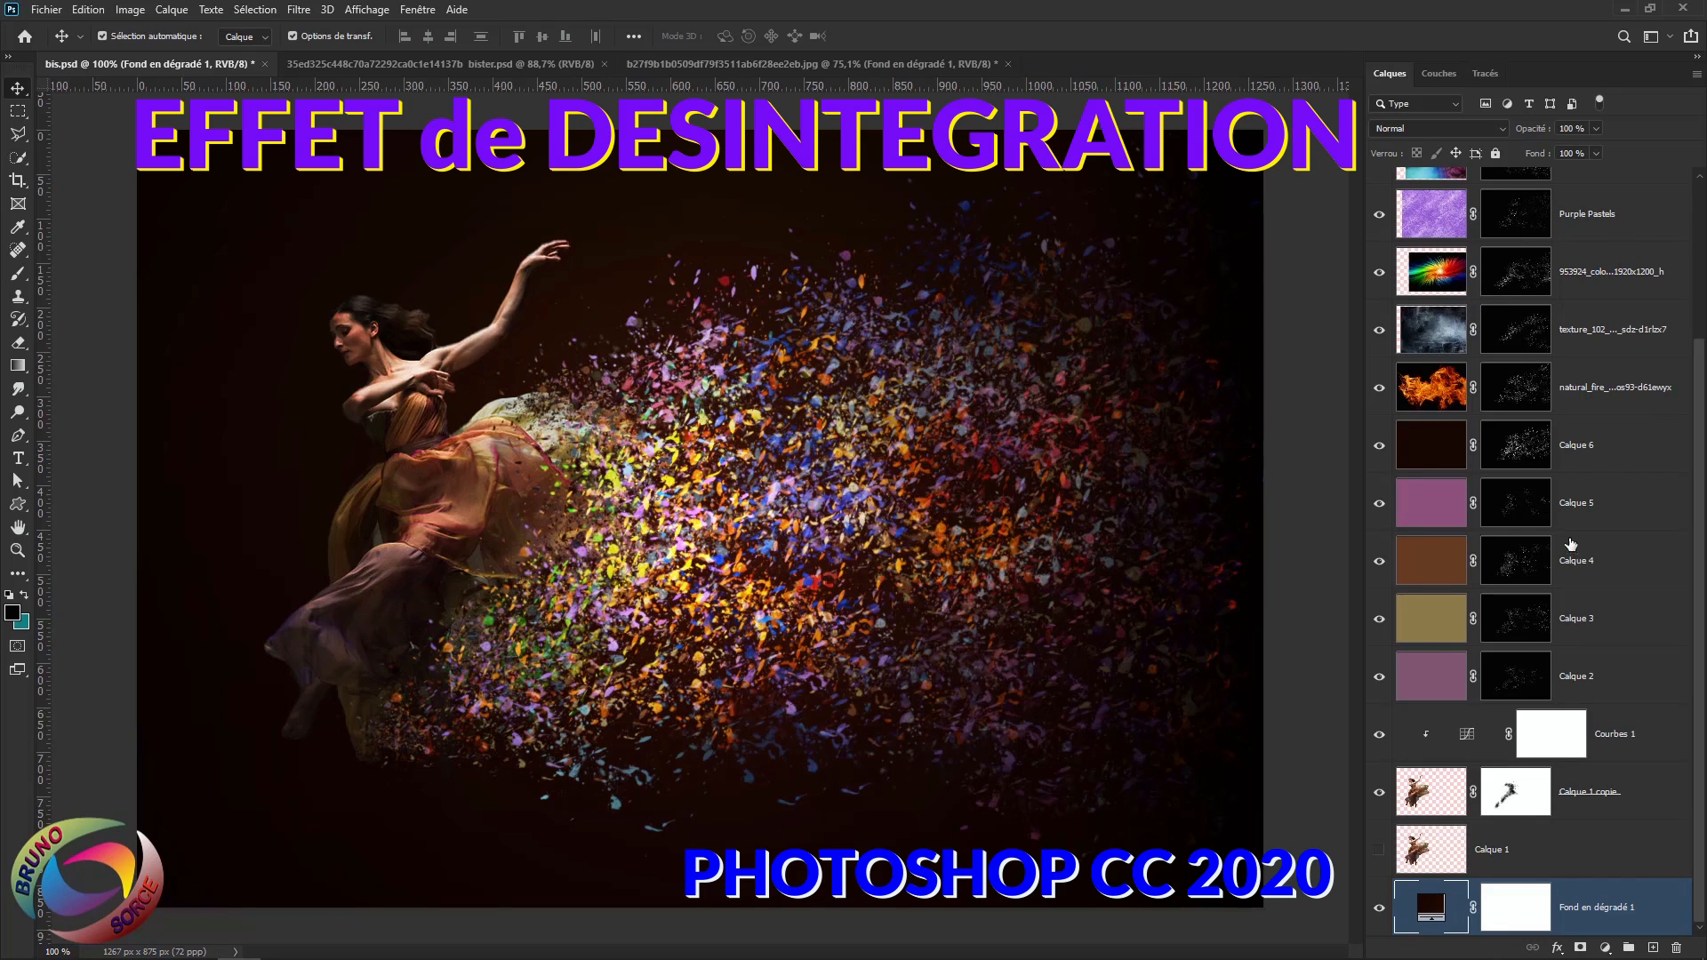
Examine the finished disintegration effect and the layer stacks in the two dancer compositions
scroll(1571, 545, up, 3)
scroll(1572, 453, down, 3)
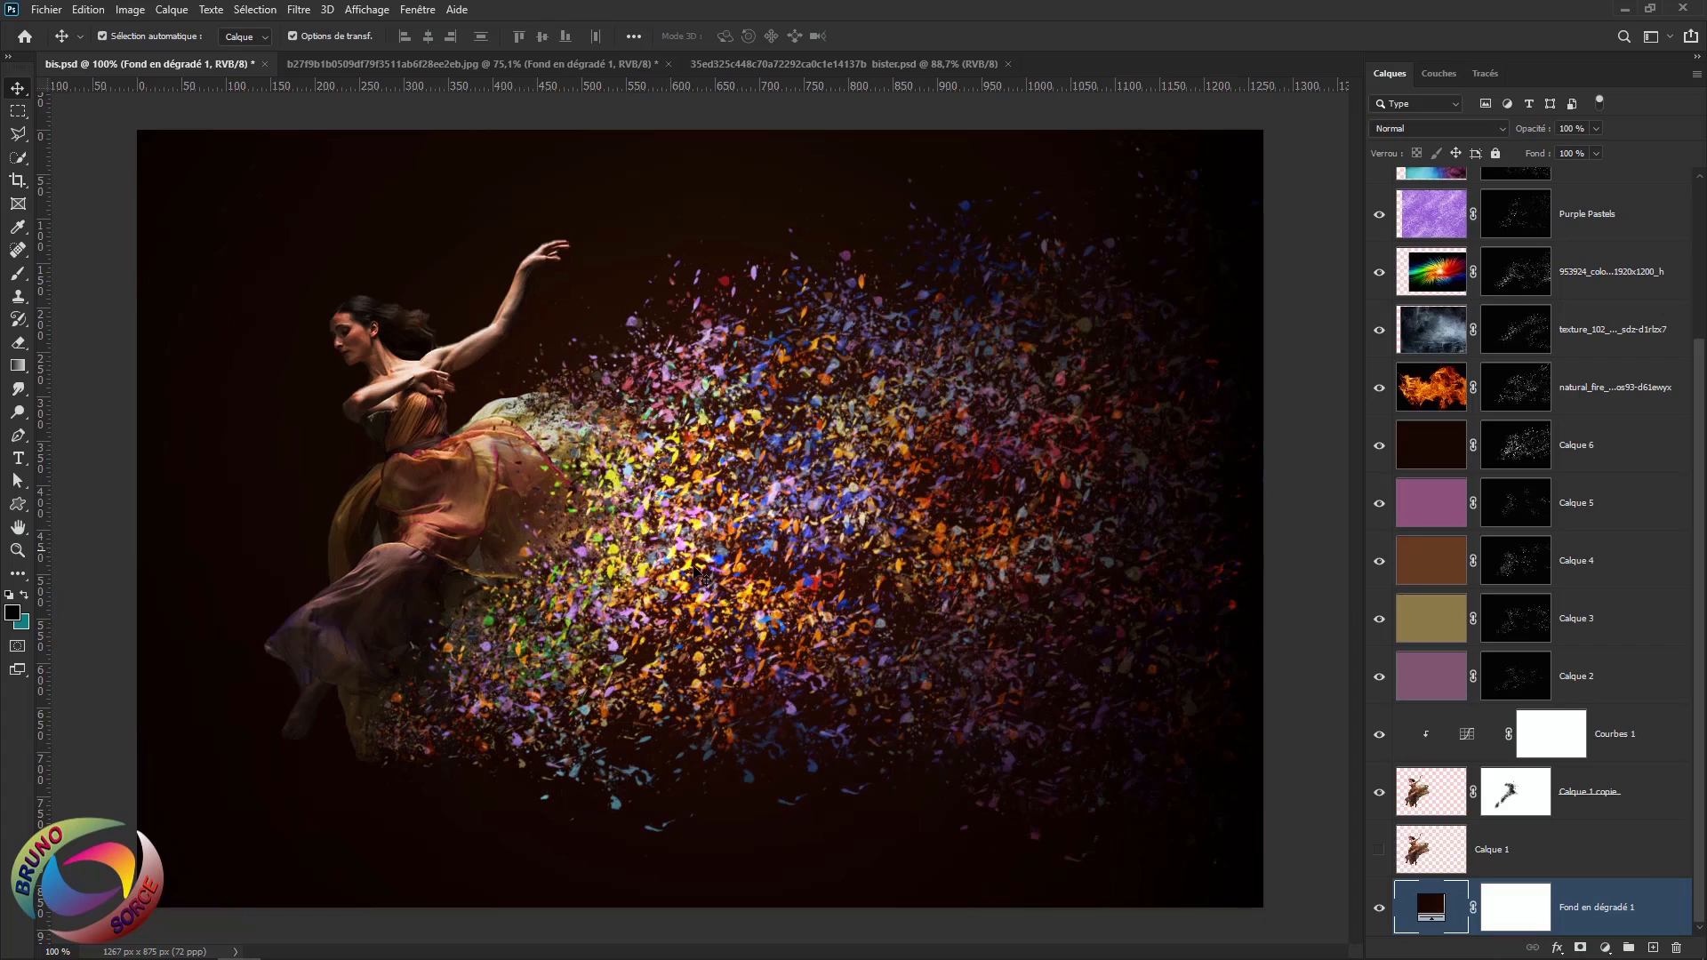
click(811, 64)
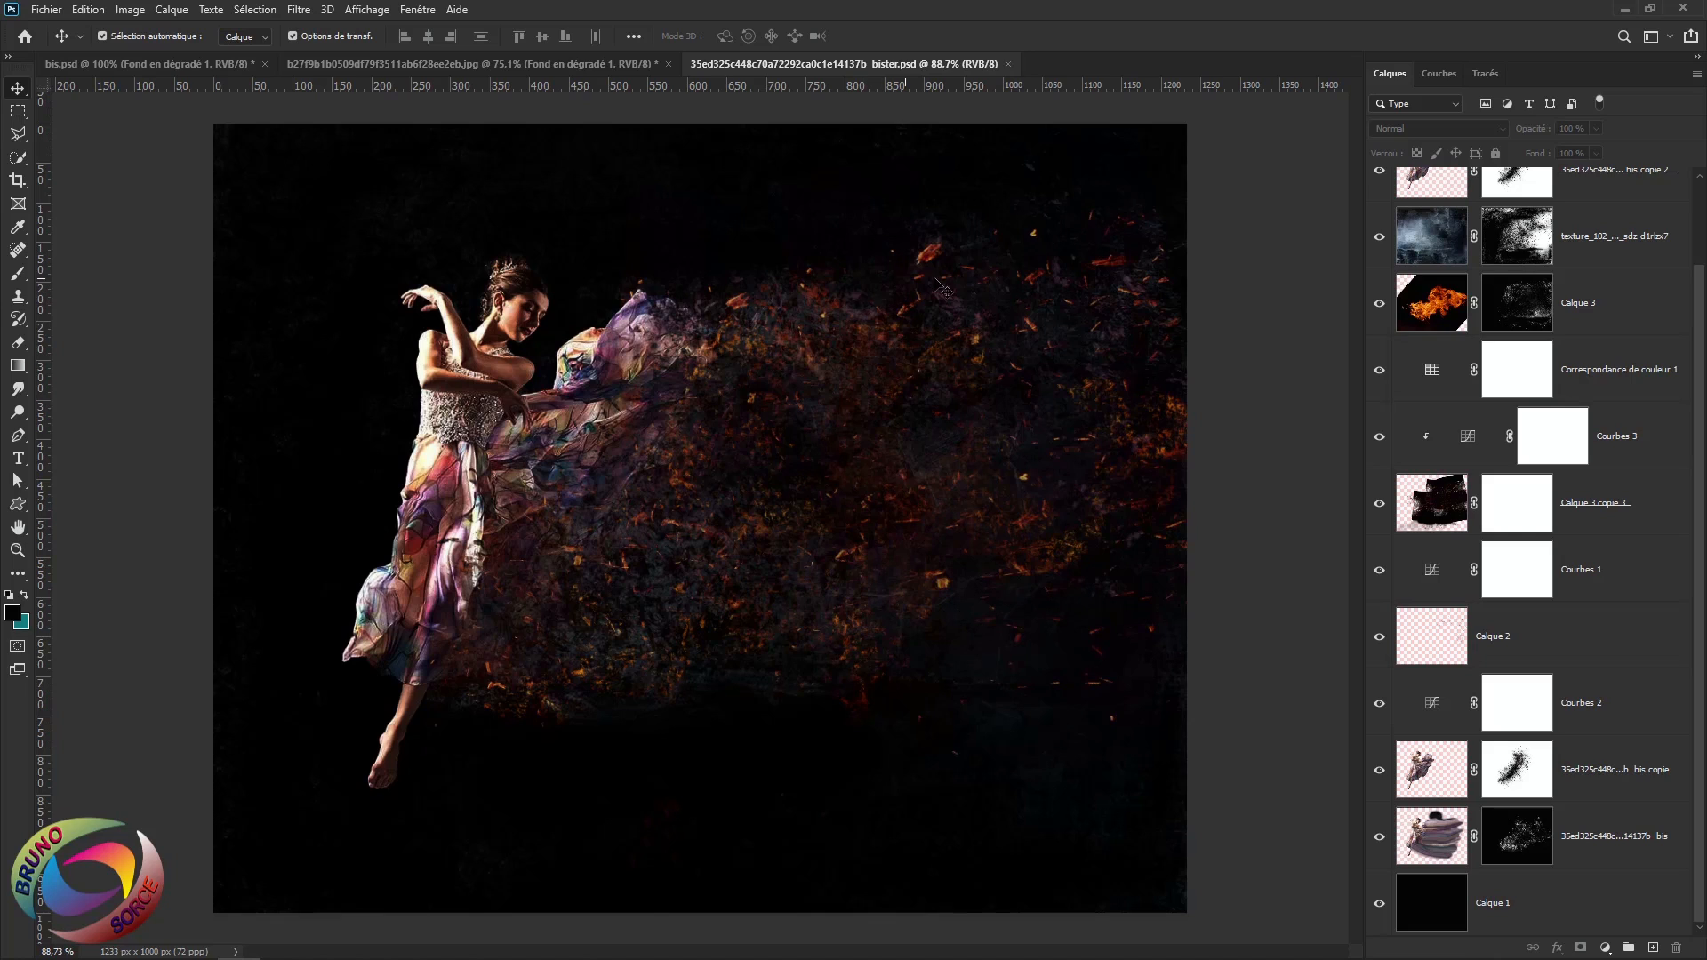
click(1000, 342)
key(r)
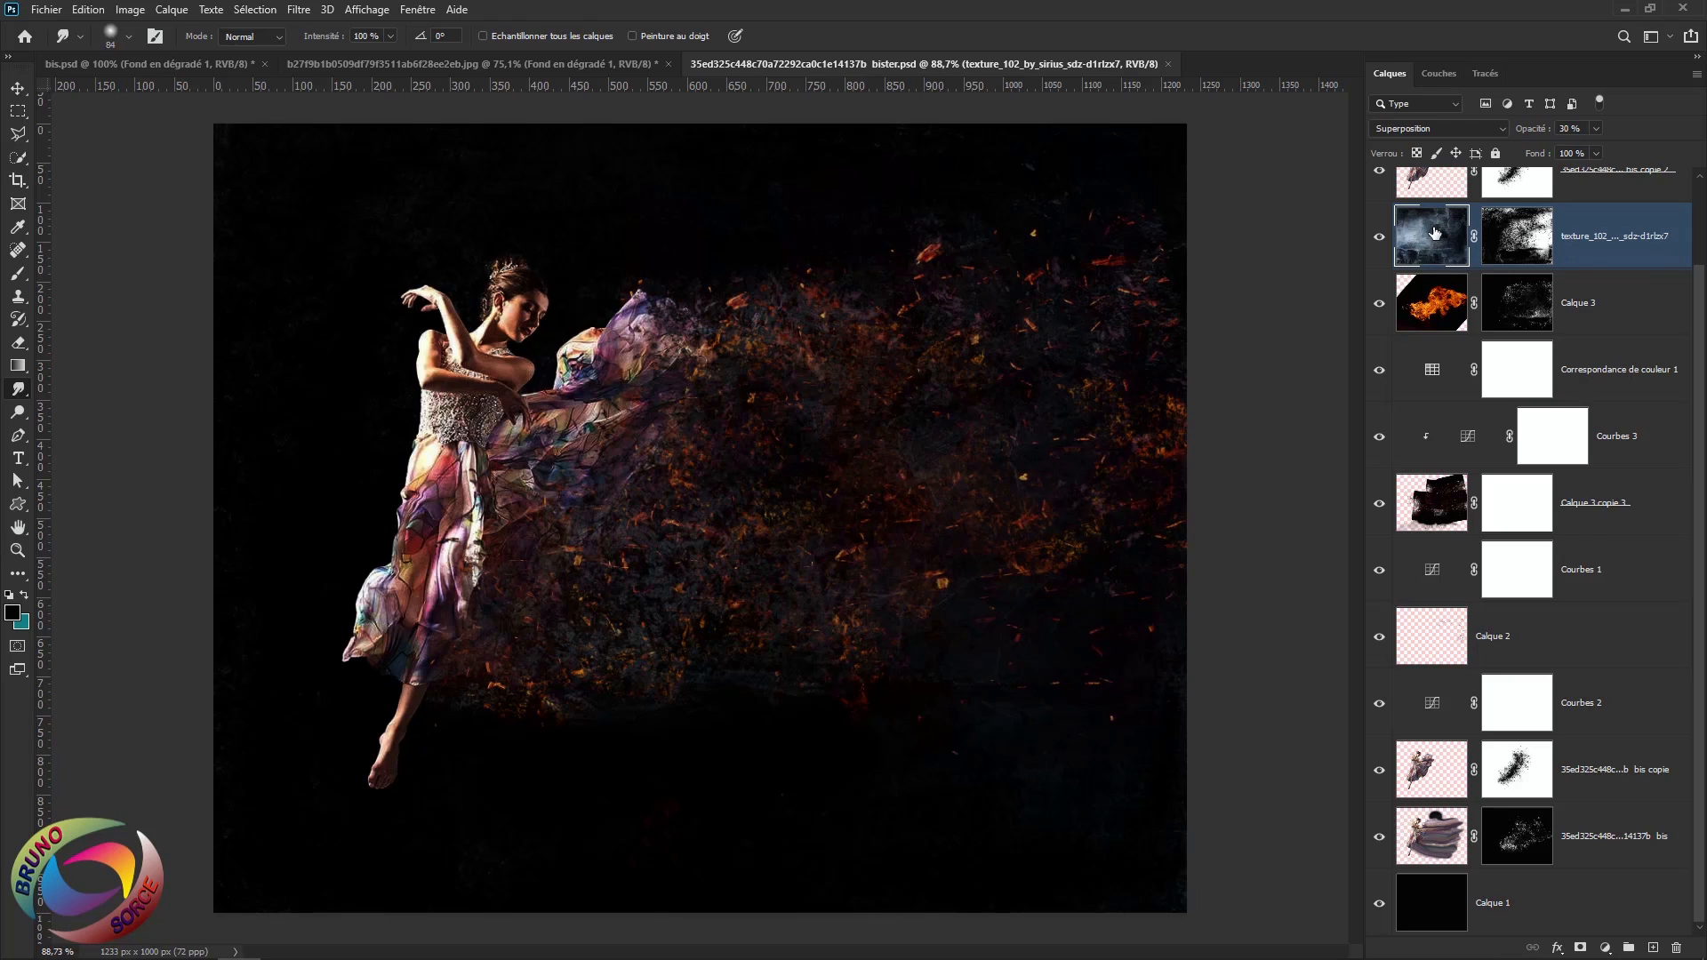
click(191, 70)
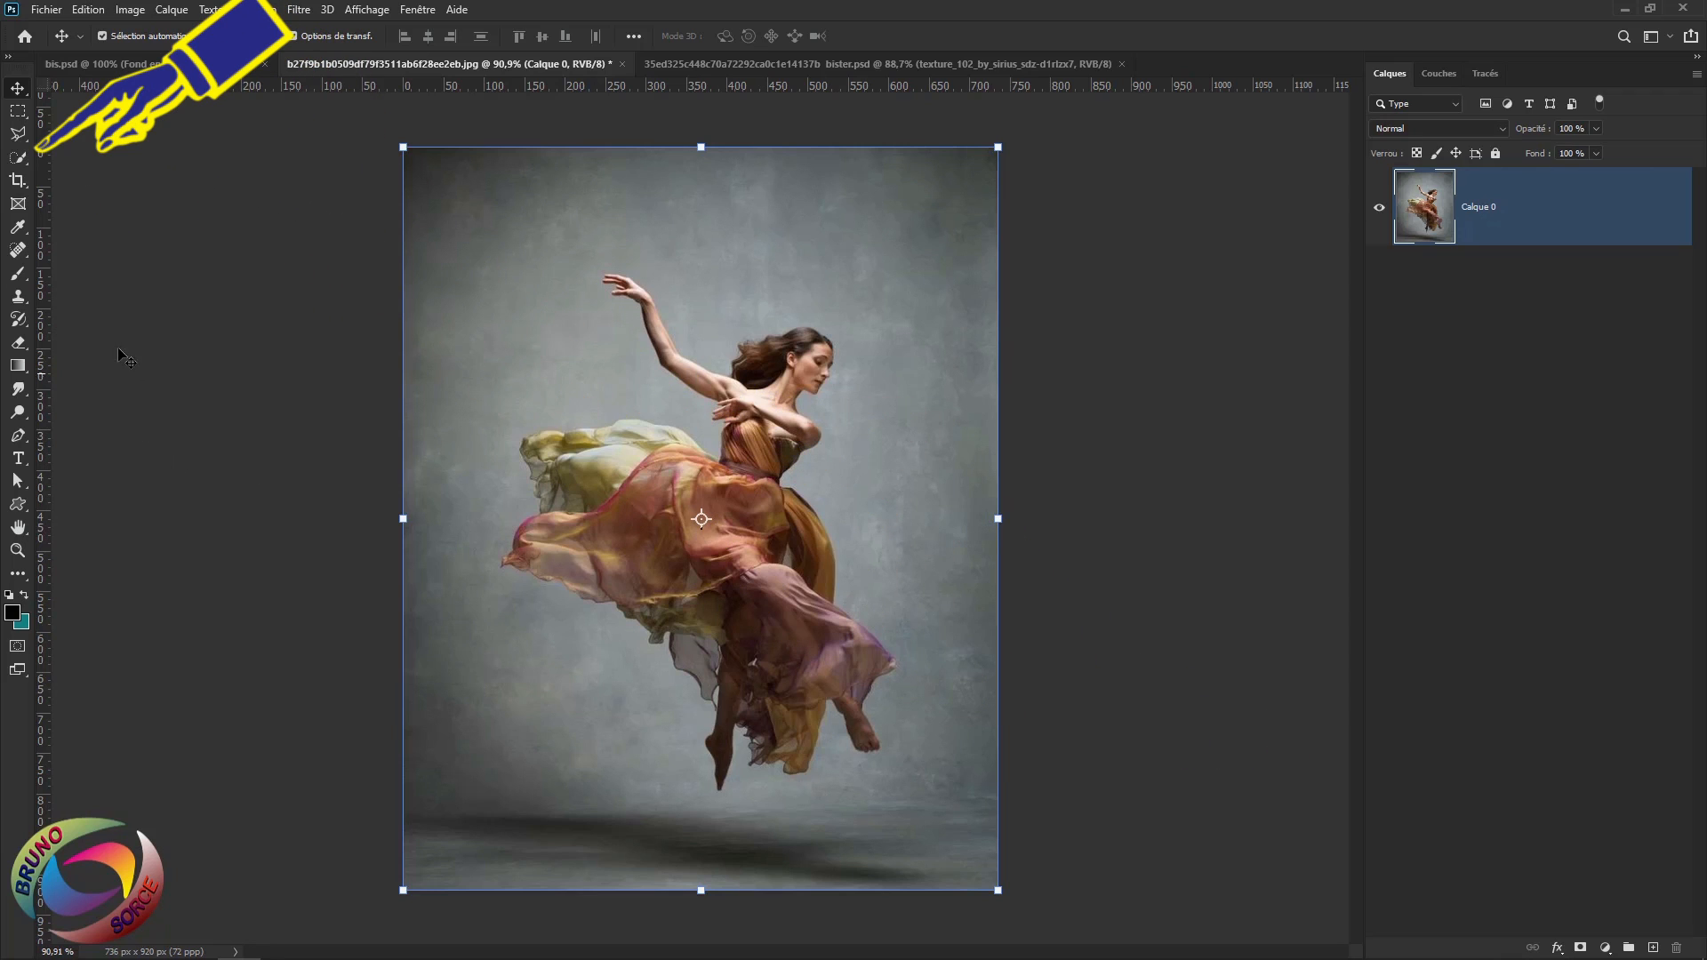
Isolate the dancer on a new layer with Select Subject and delete the original Calque 0 layer
click(18, 157)
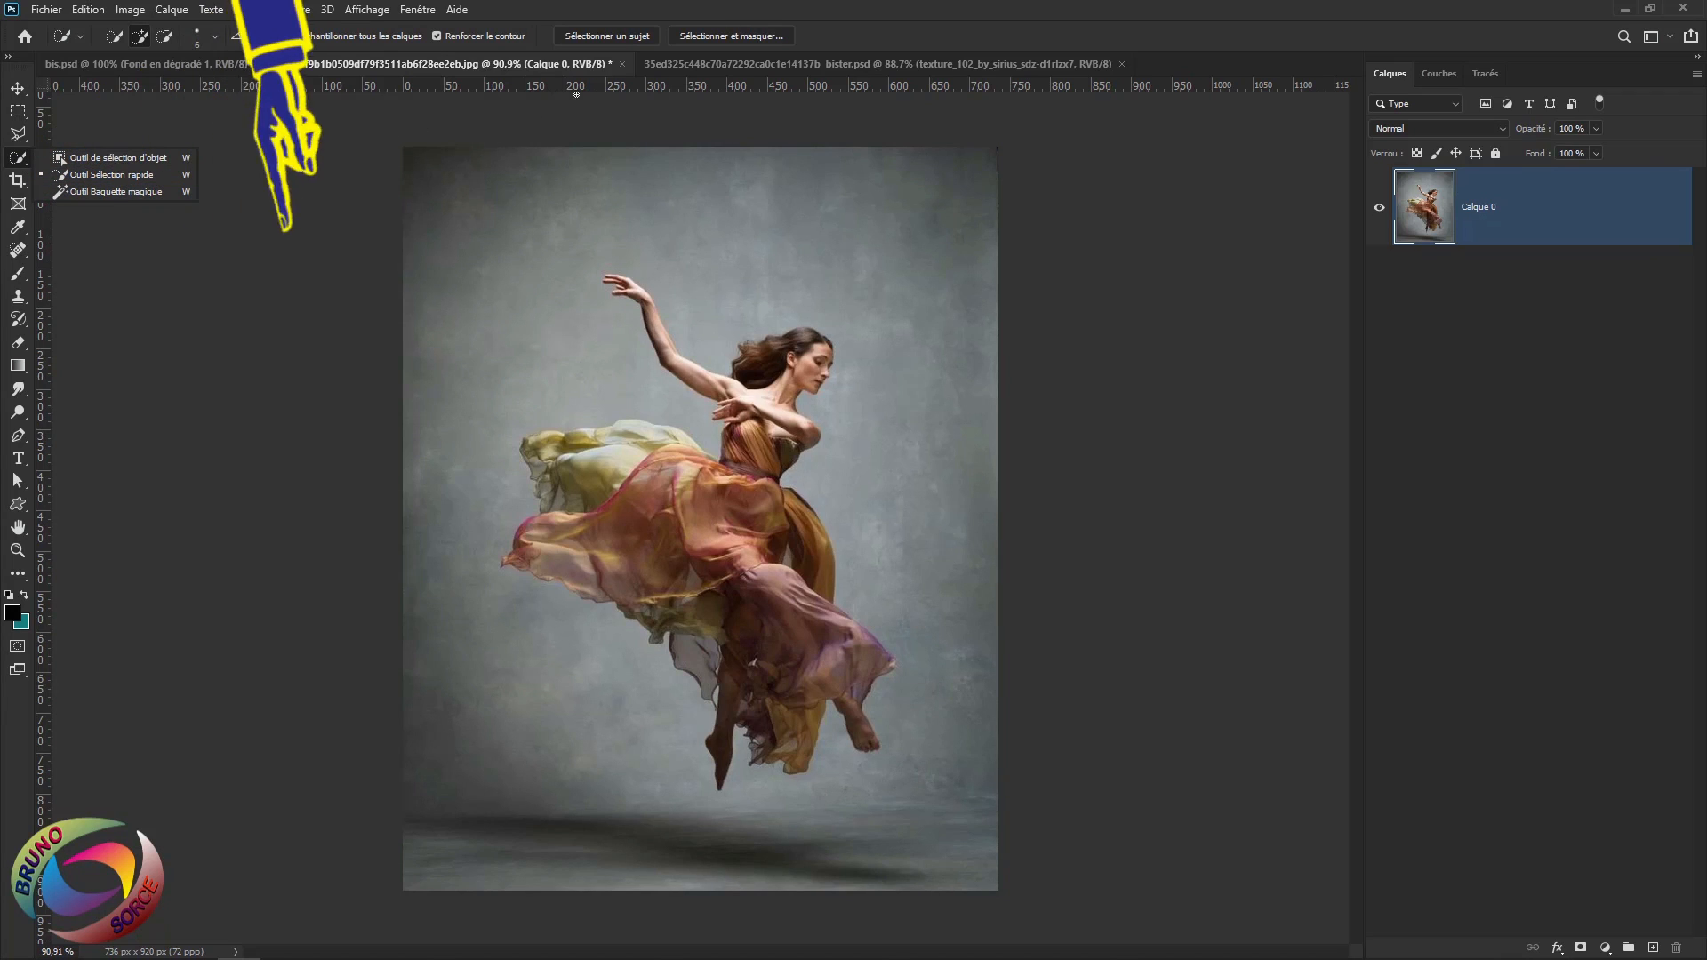
click(610, 35)
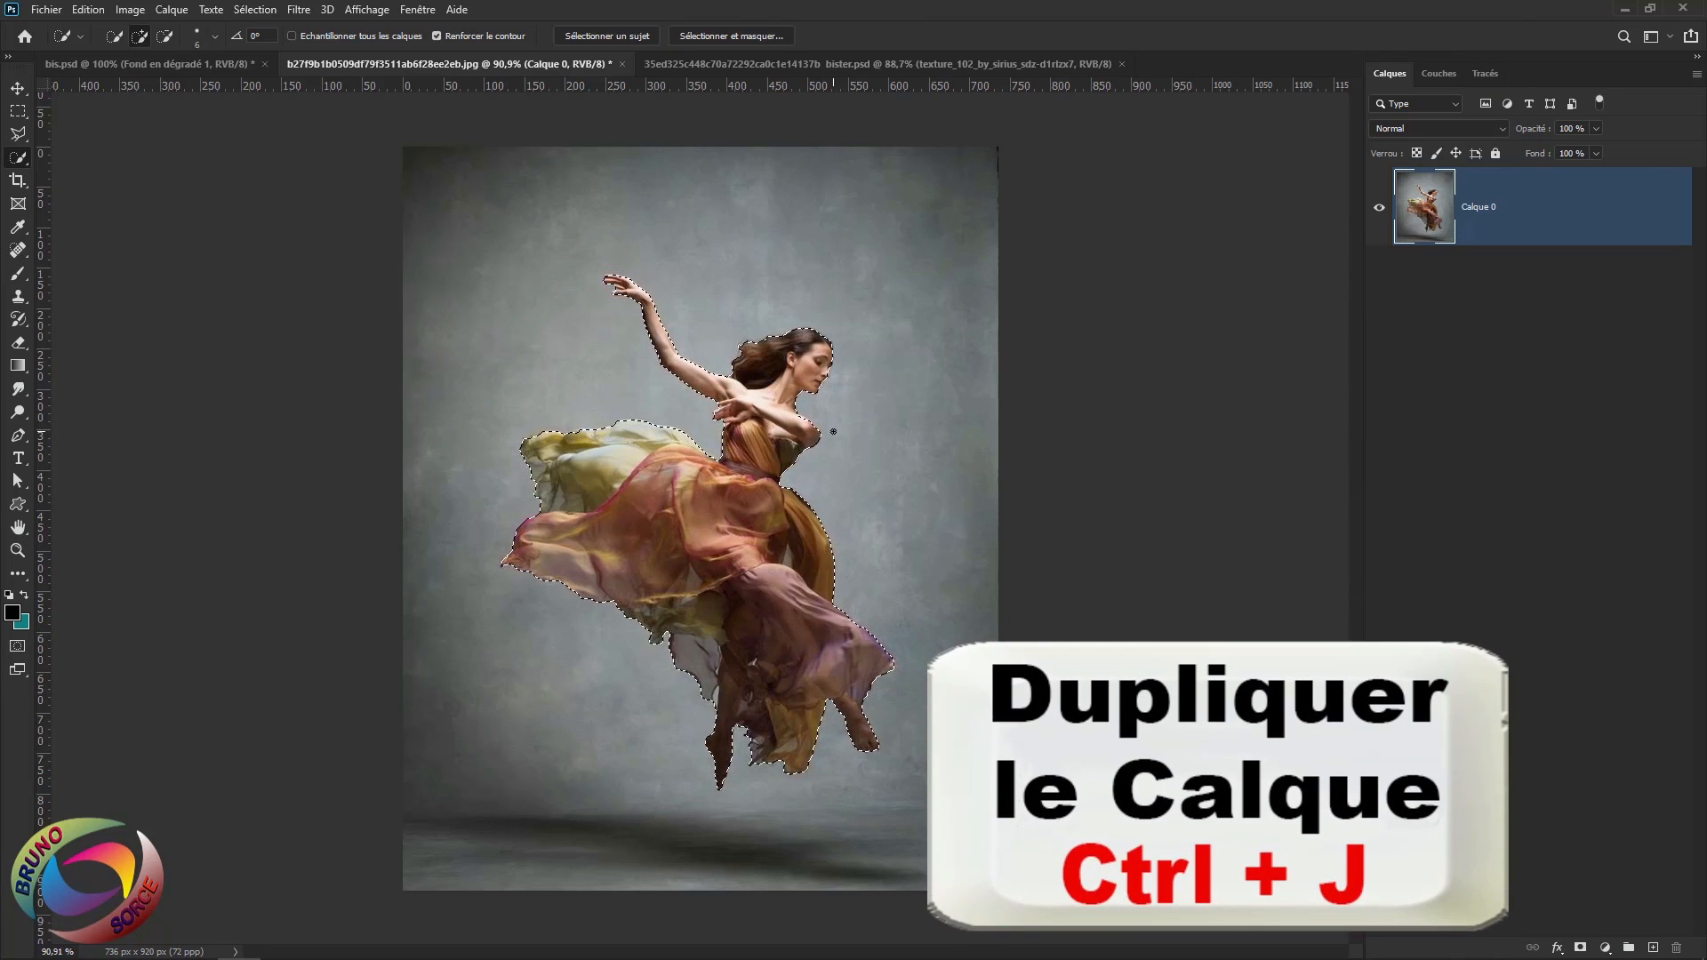
key(ctrl+j)
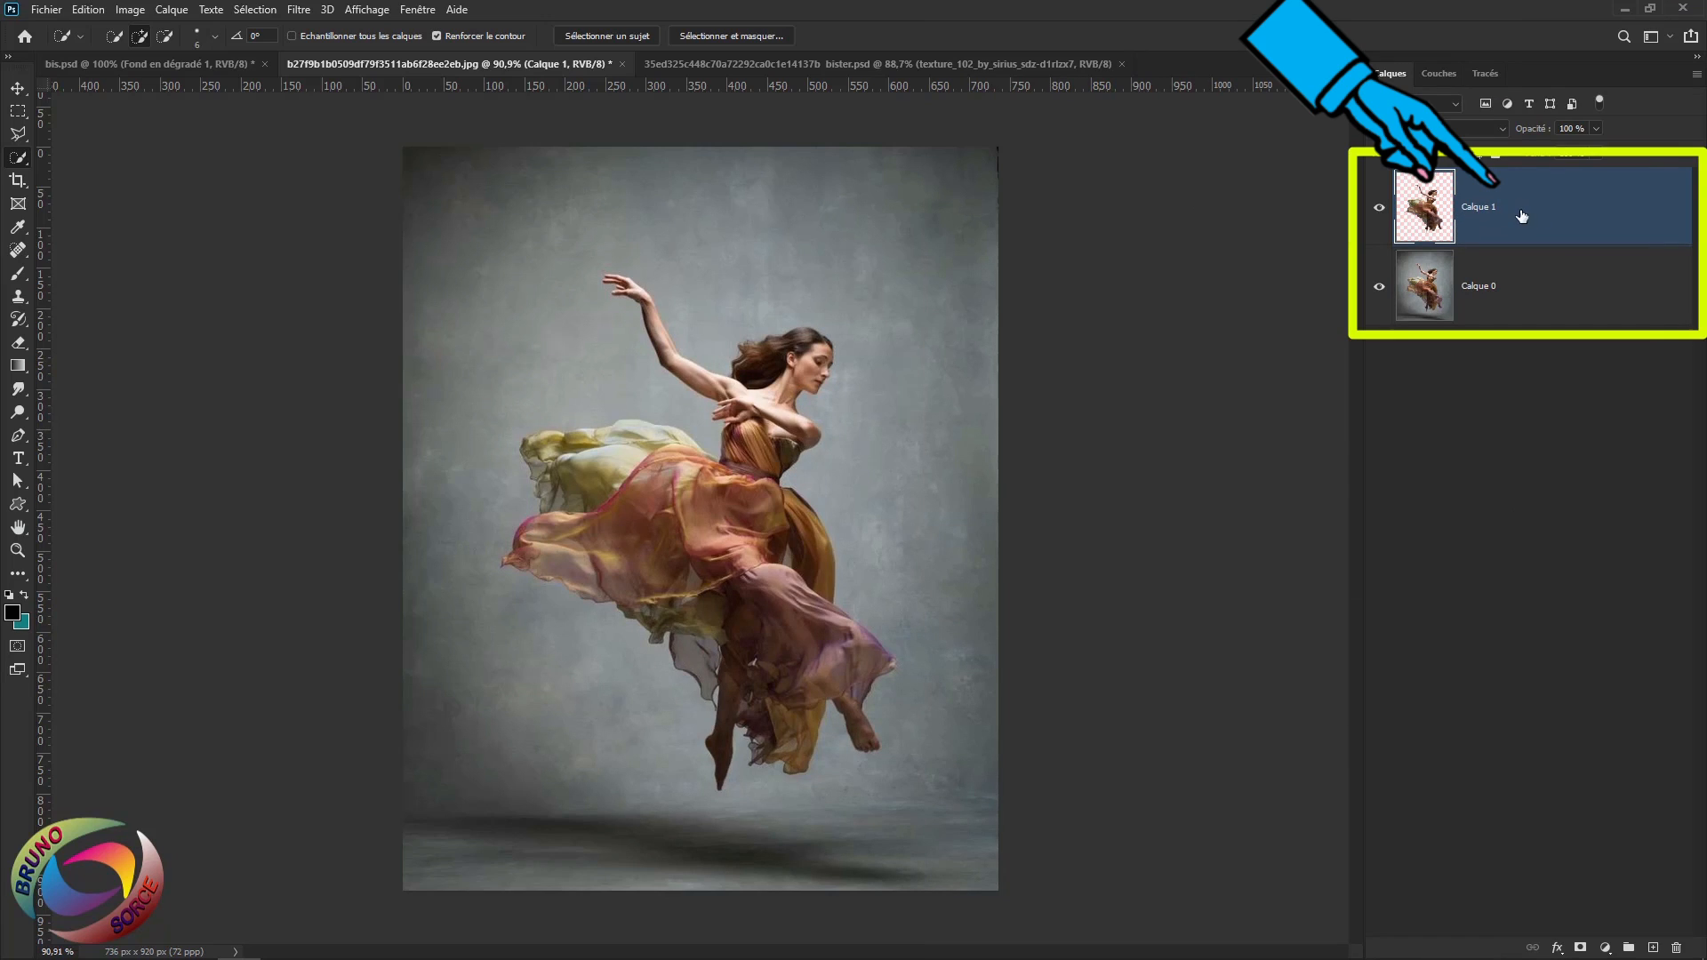
click(1512, 292)
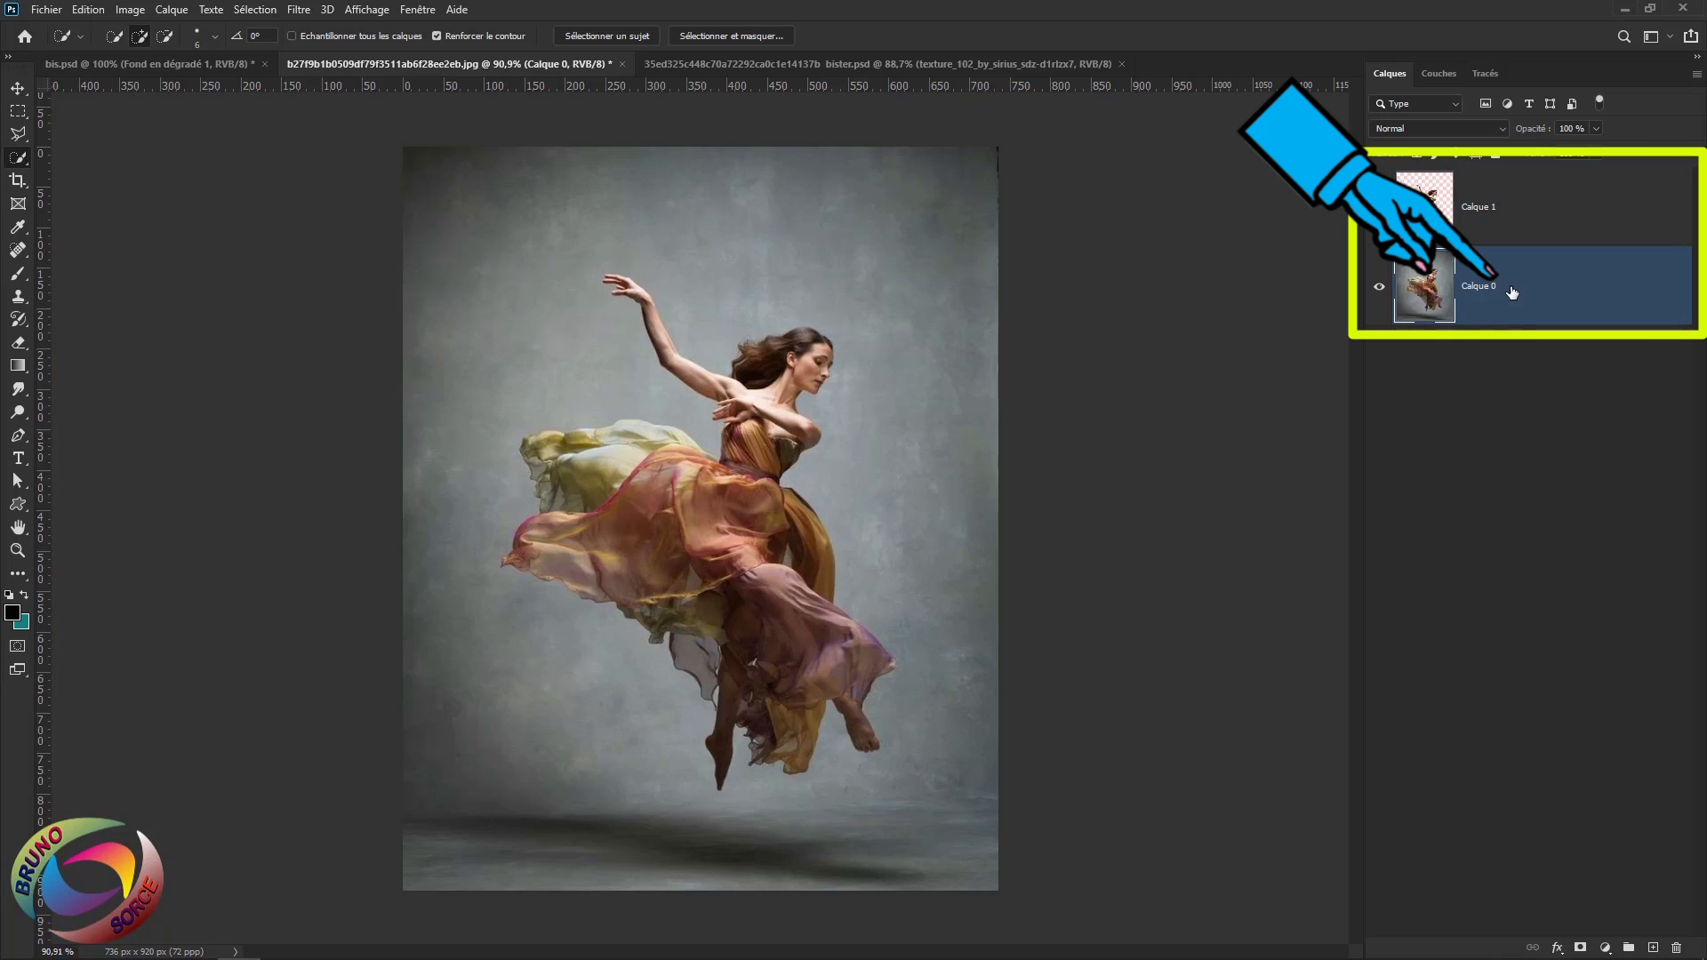
key(Delete)
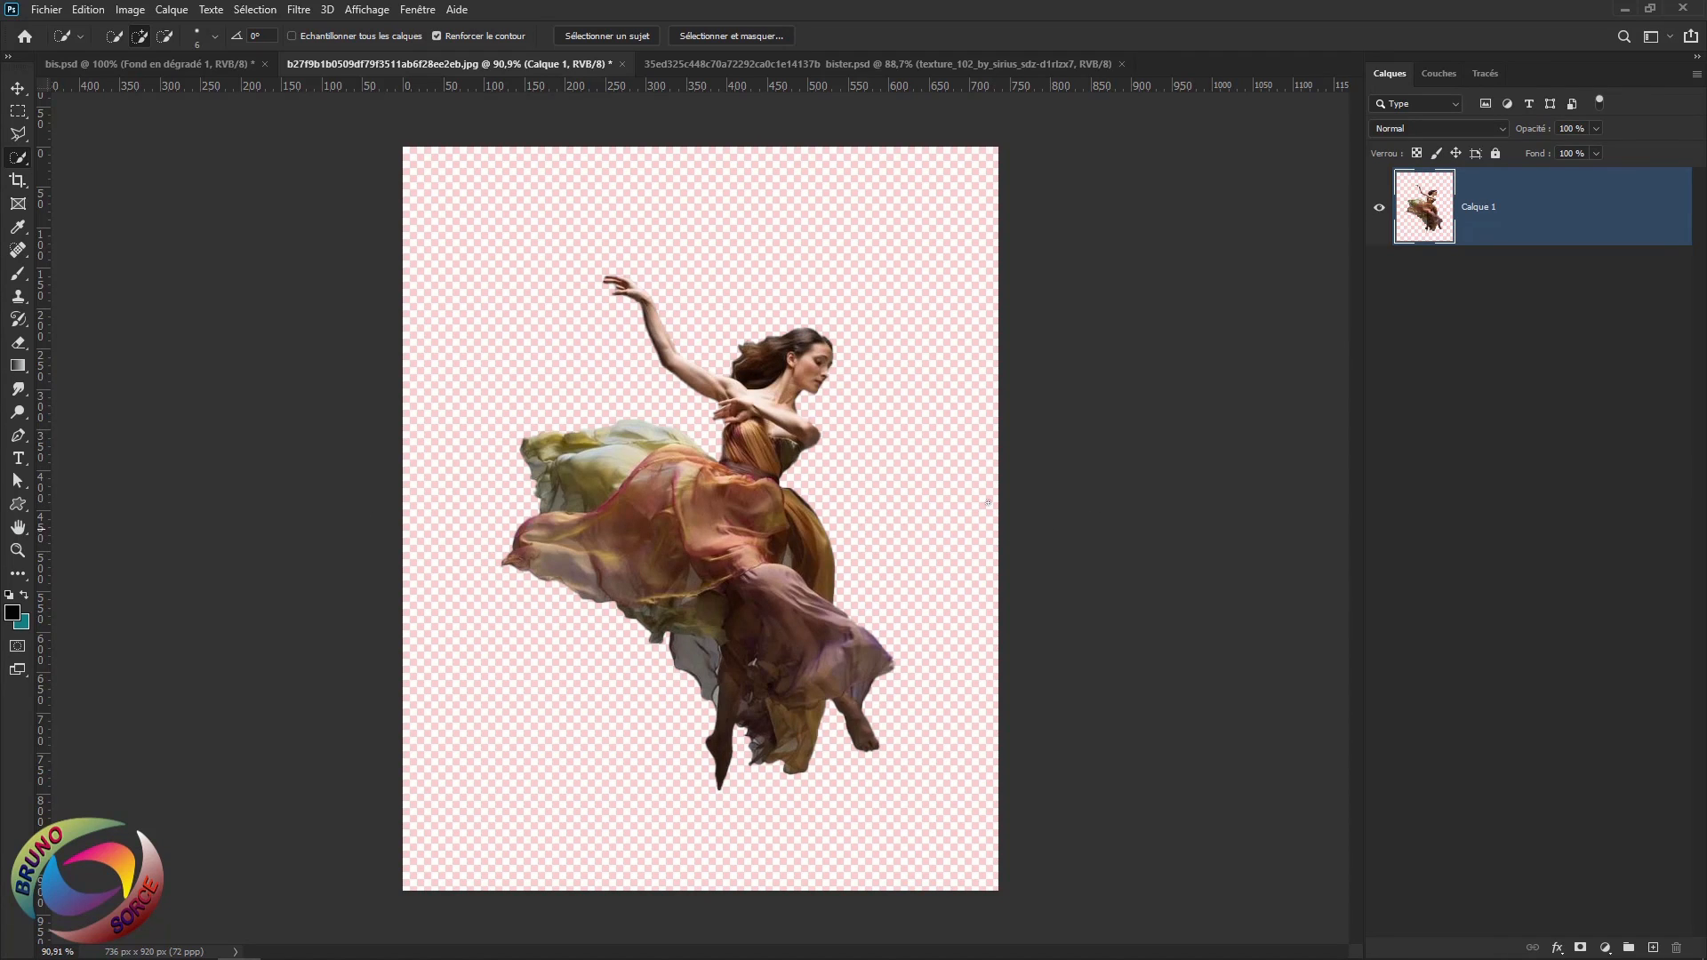
Widen the canvas to 1445 px around the centred dancer, using a relative size in centimetres
click(132, 10)
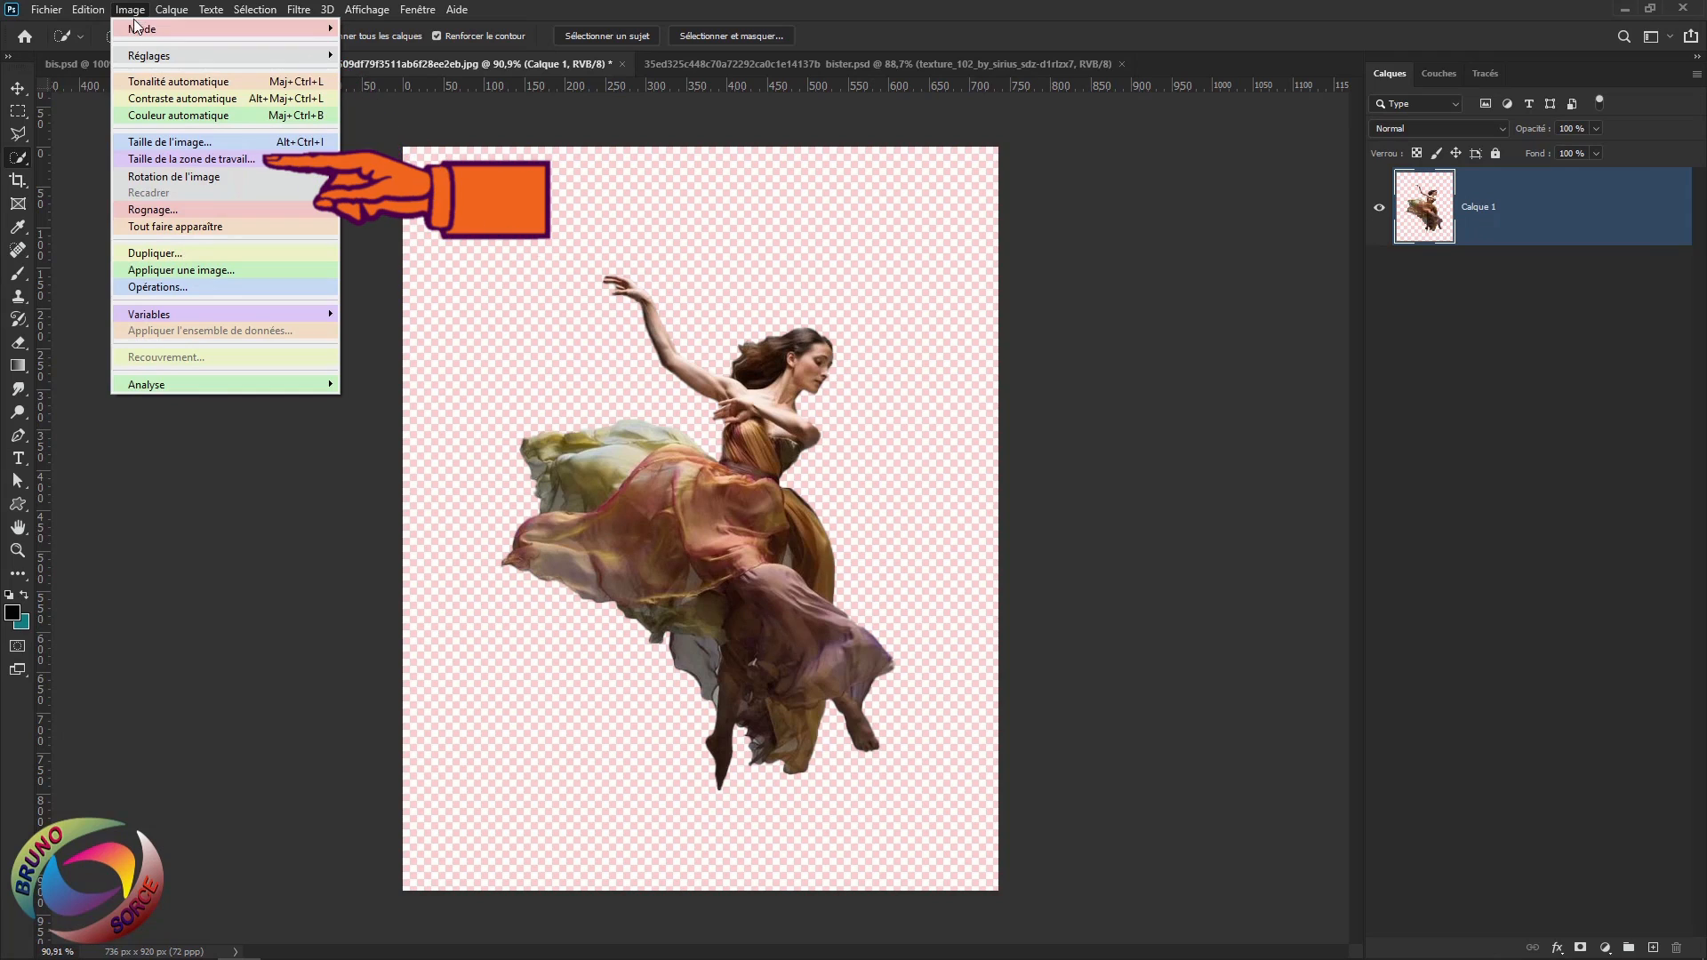
click(139, 159)
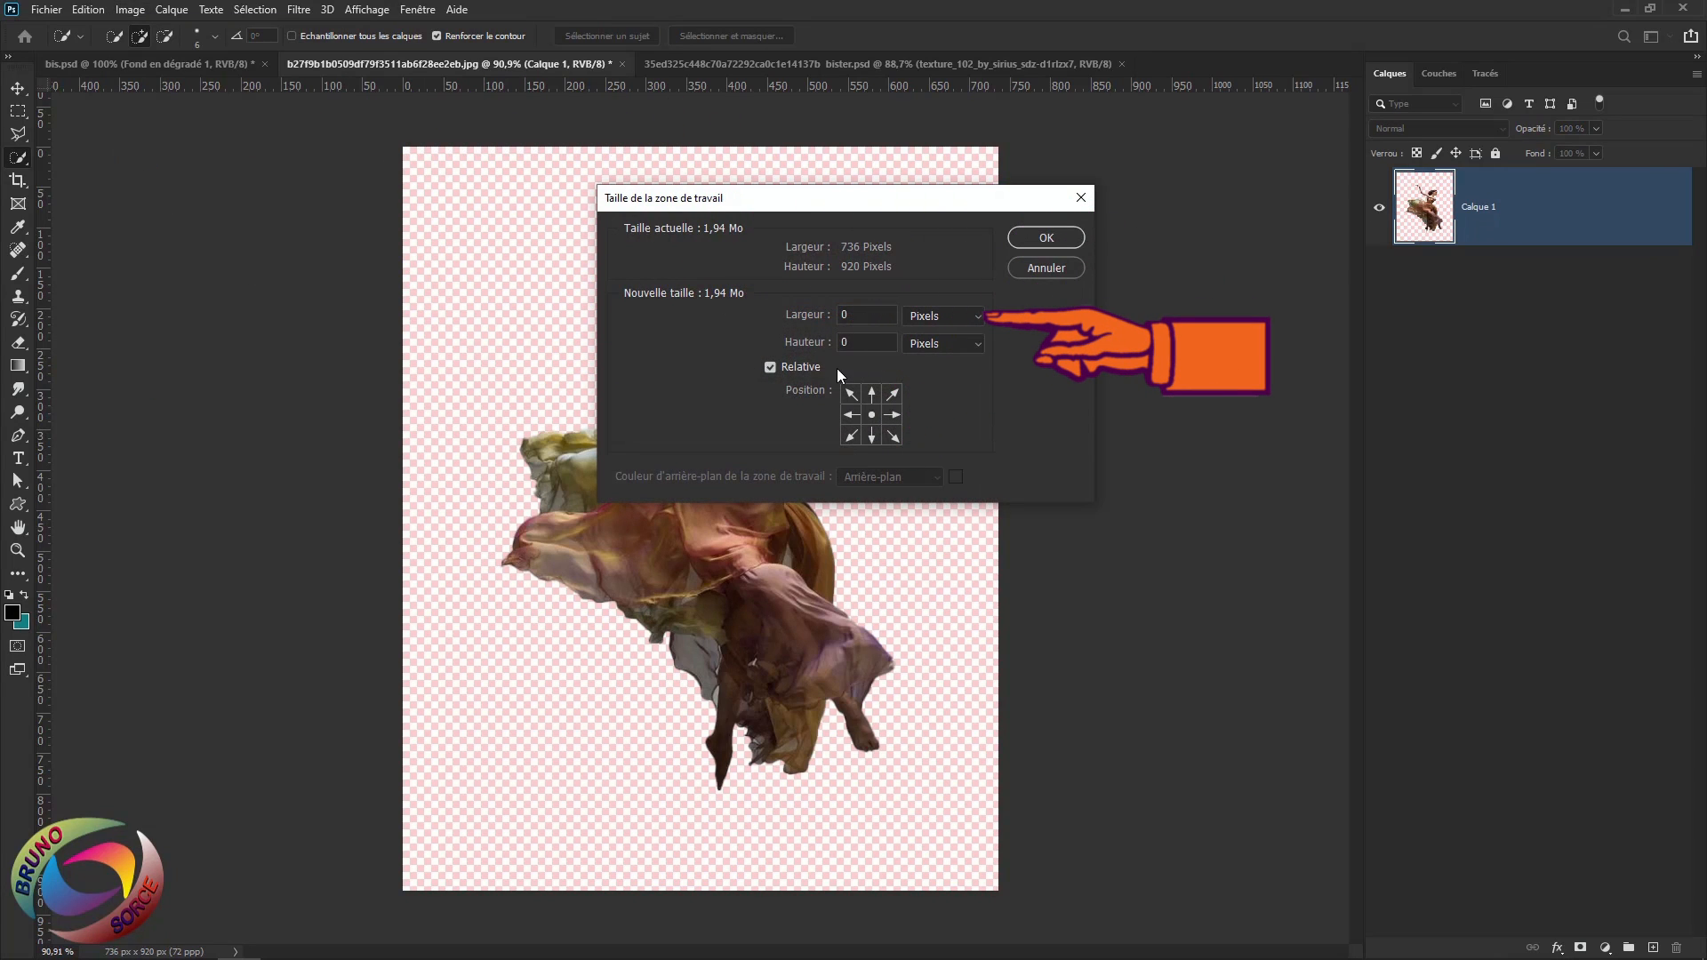
click(974, 318)
click(944, 384)
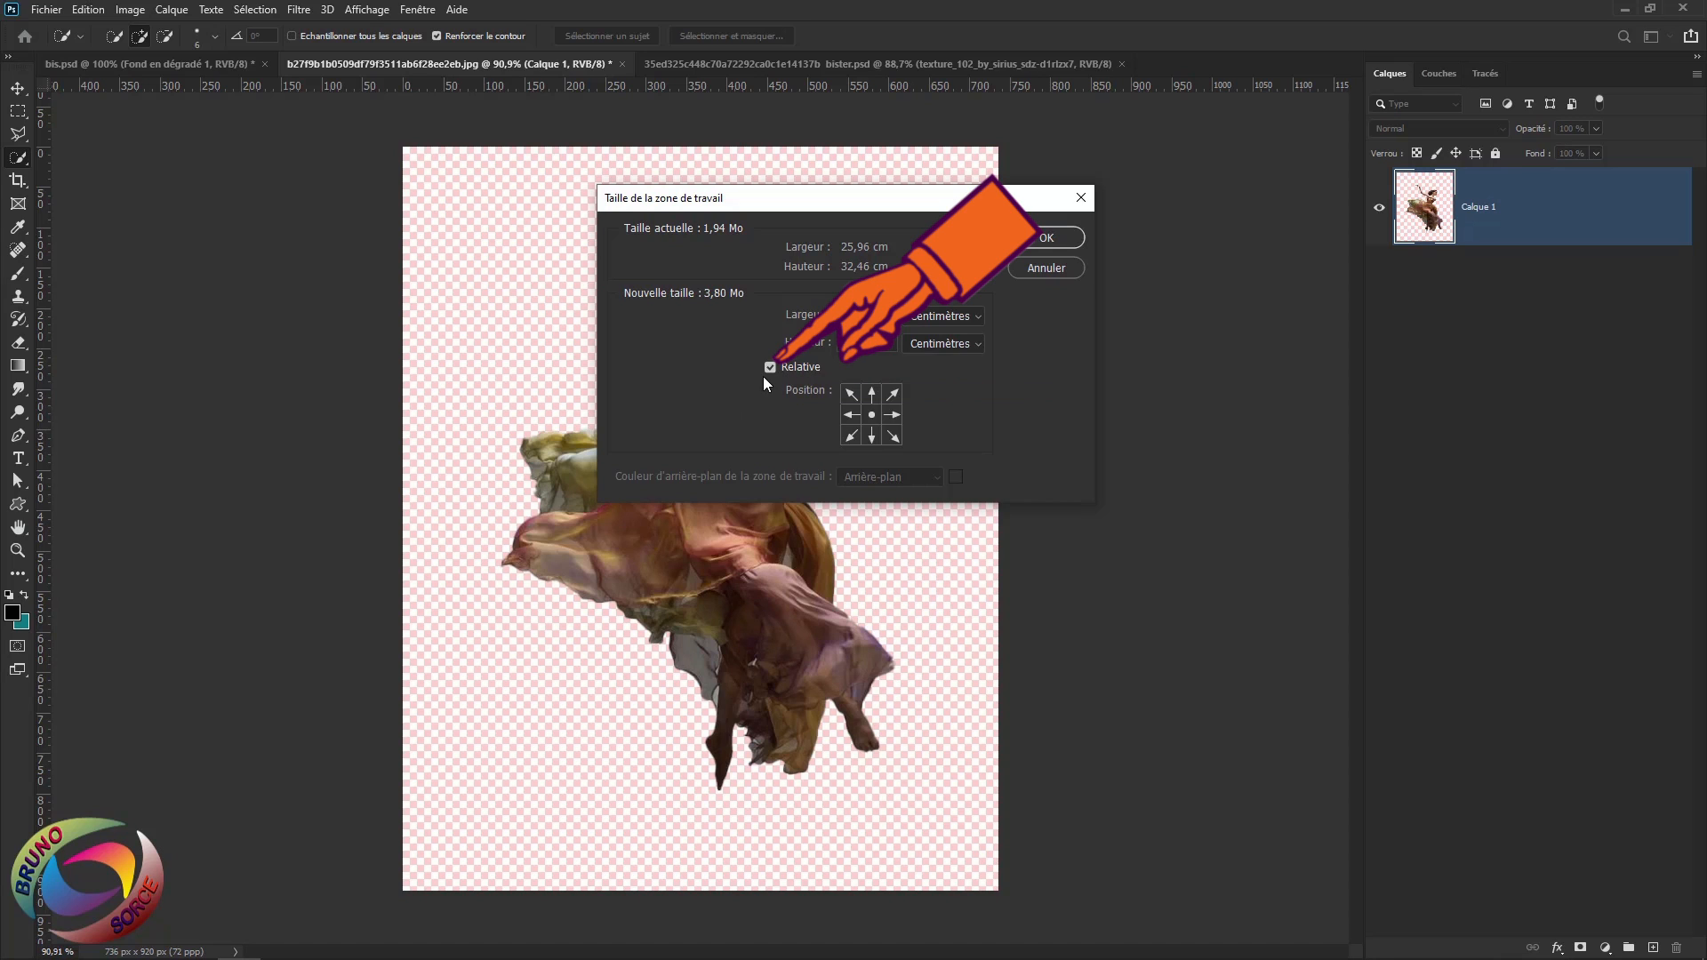
click(1047, 238)
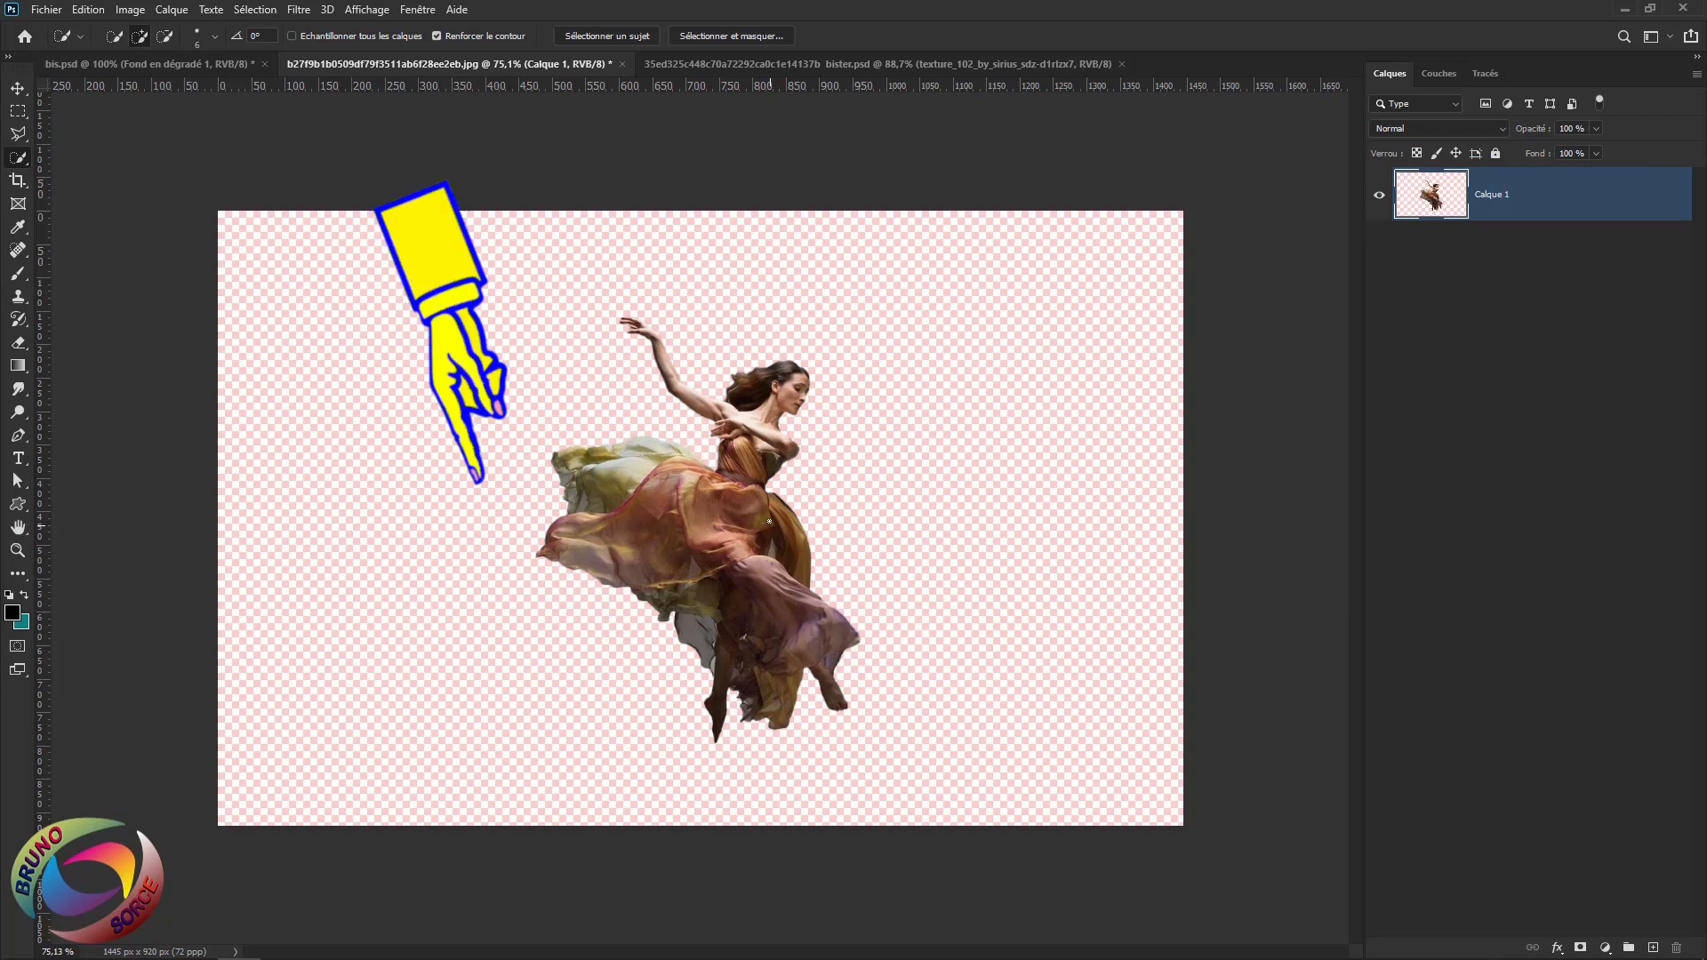
Flip the dancer horizontally and move her to the left part of the canvas
click(87, 10)
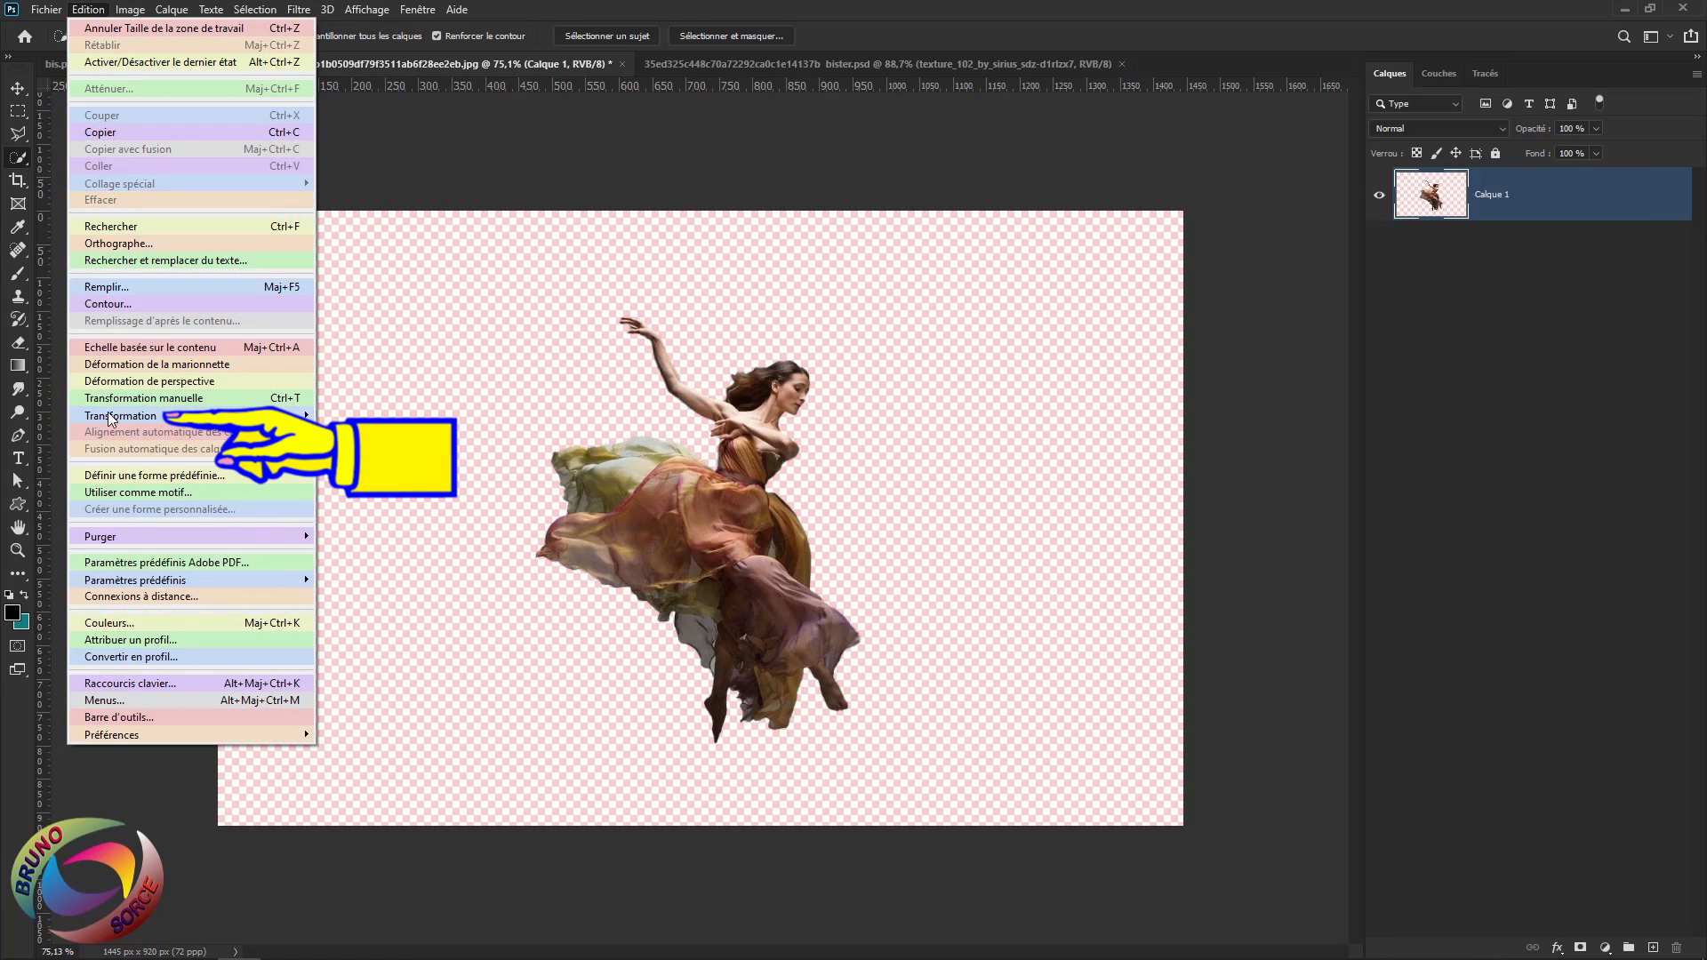
mouse_move(230, 416)
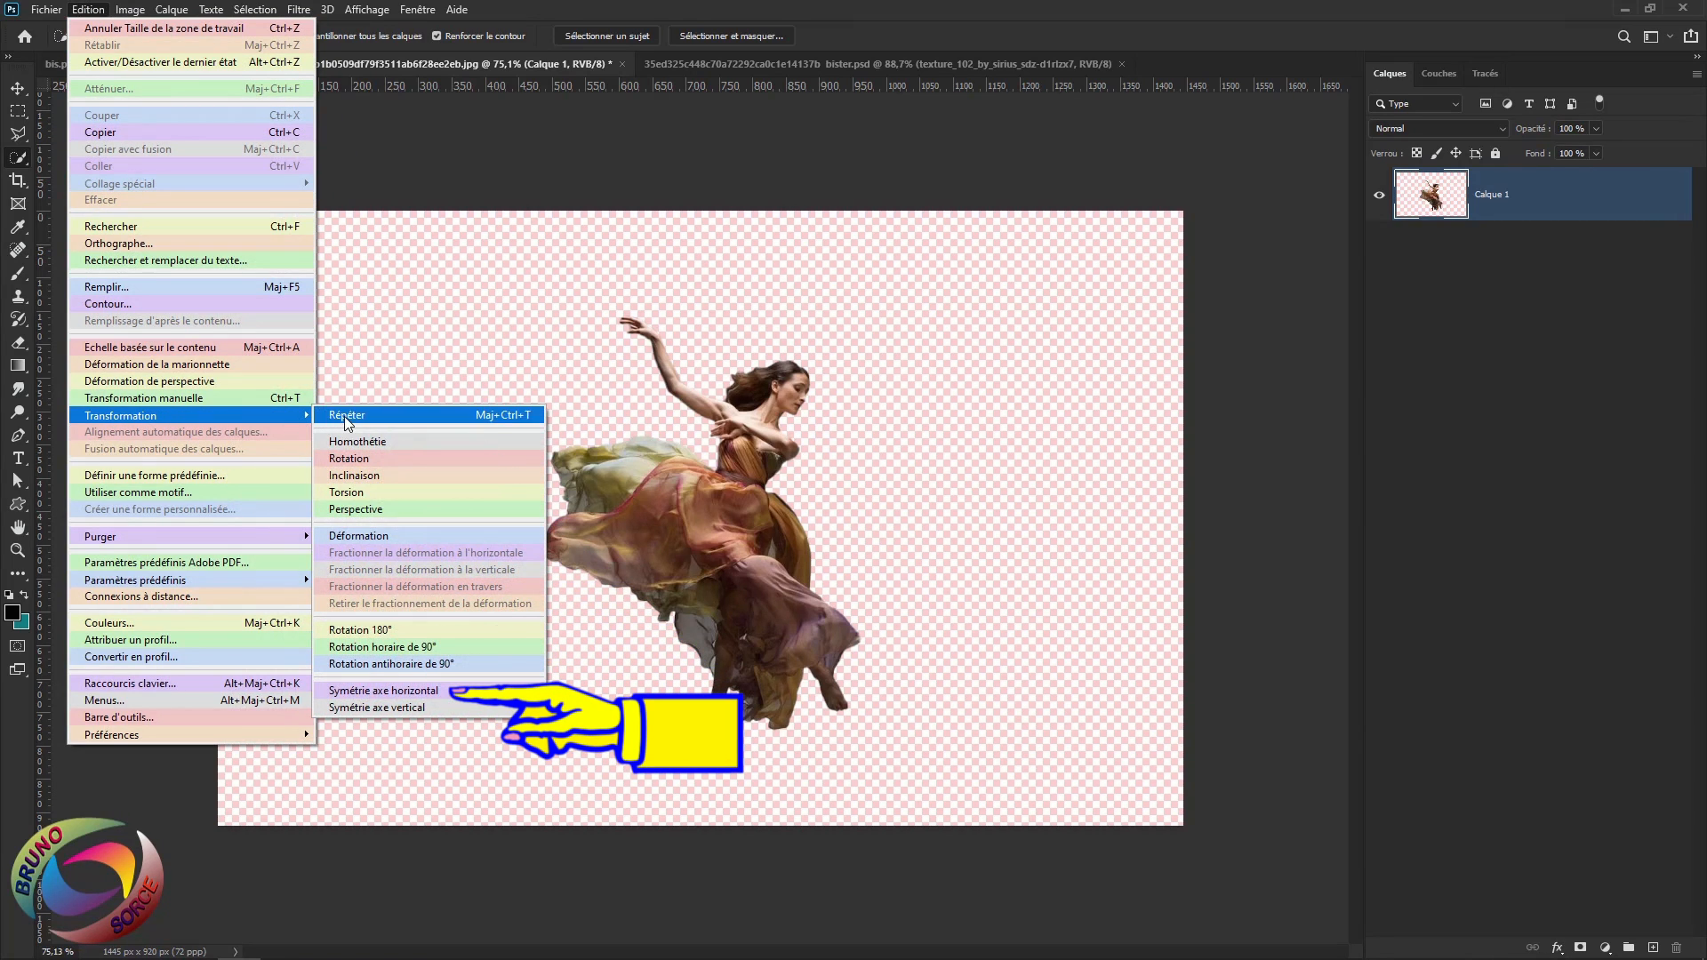
click(354, 692)
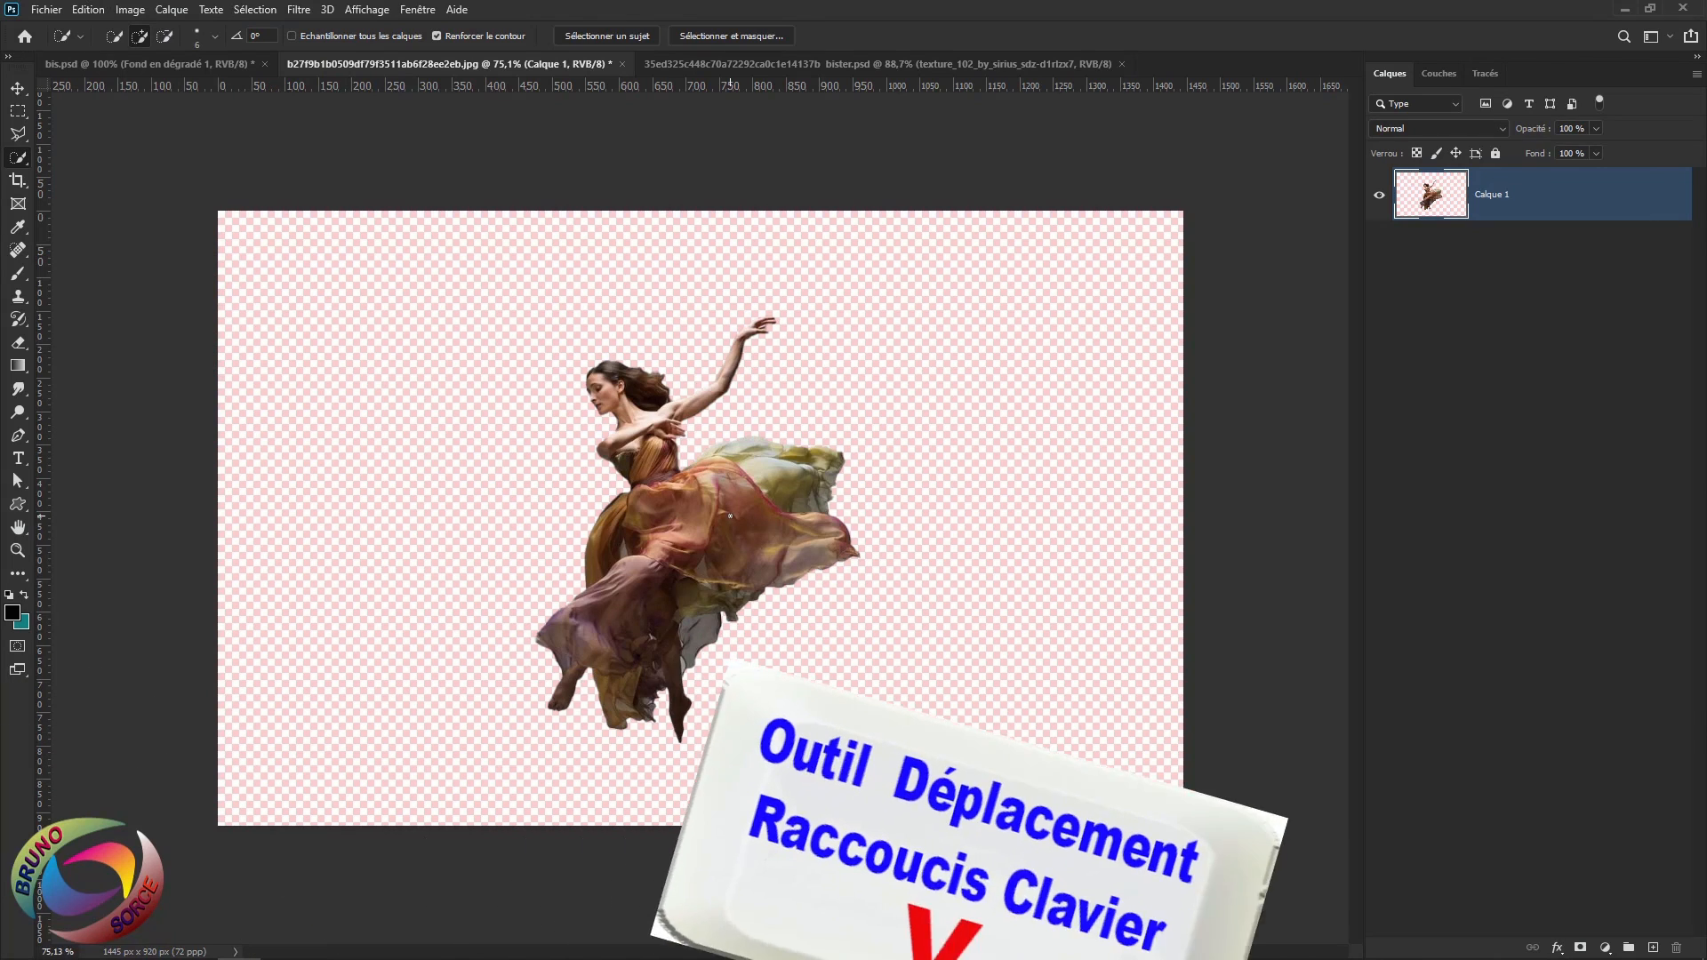
key(v)
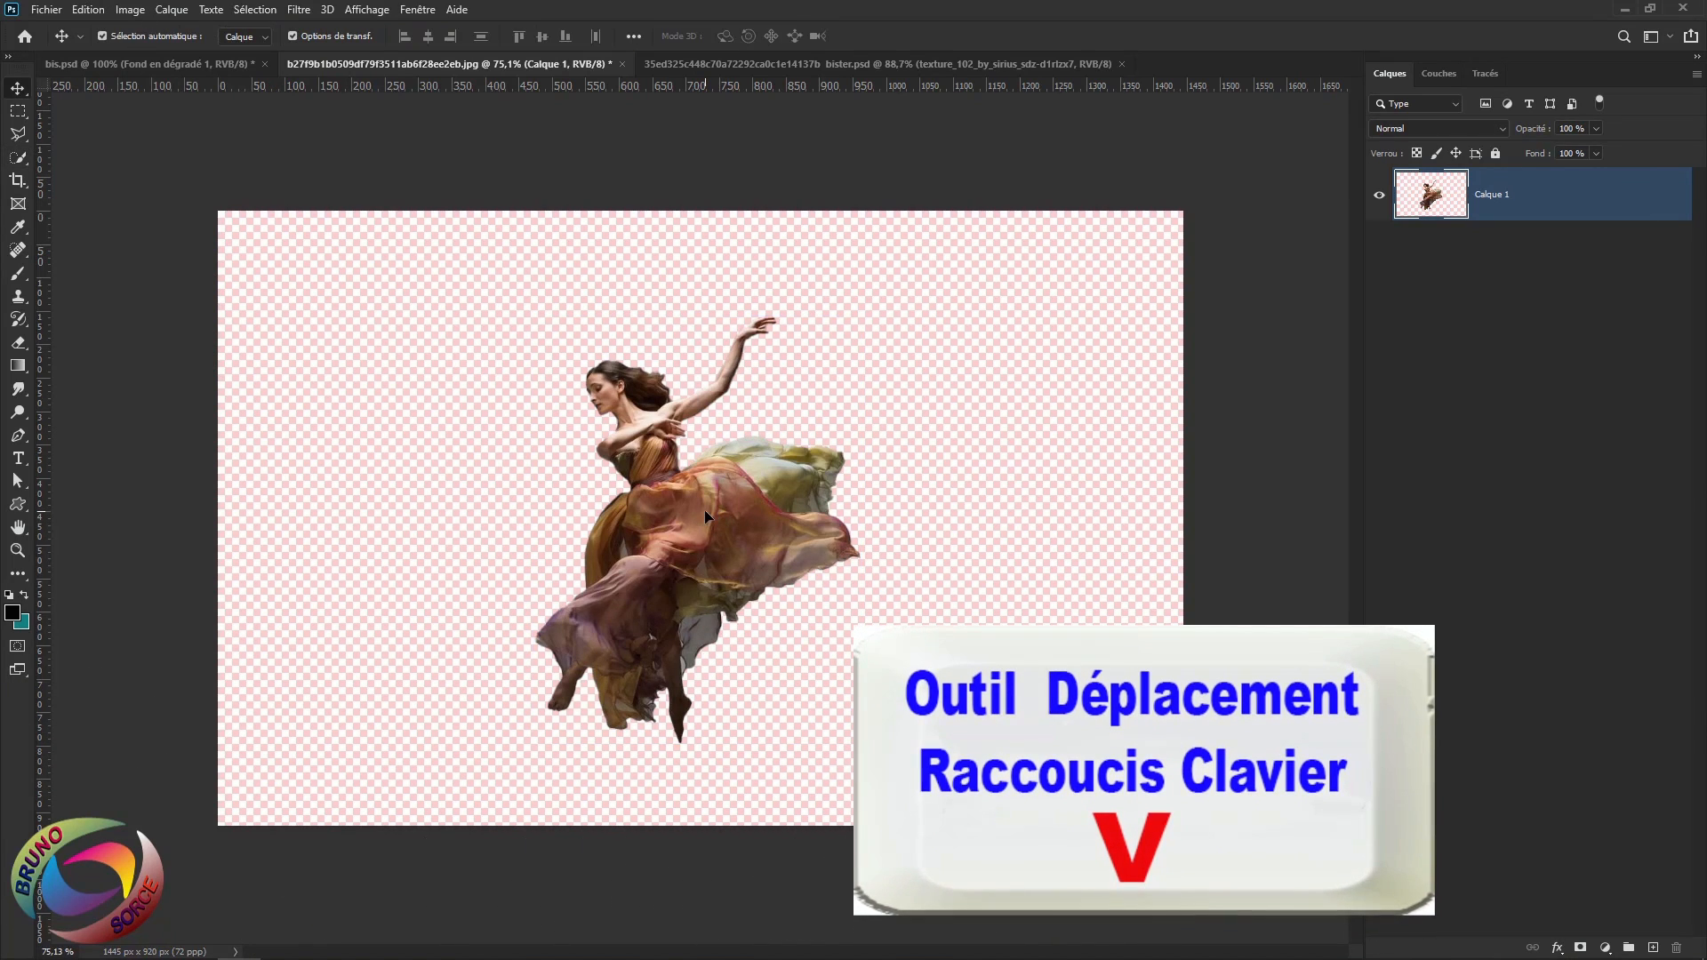
drag(701, 508, 506, 488)
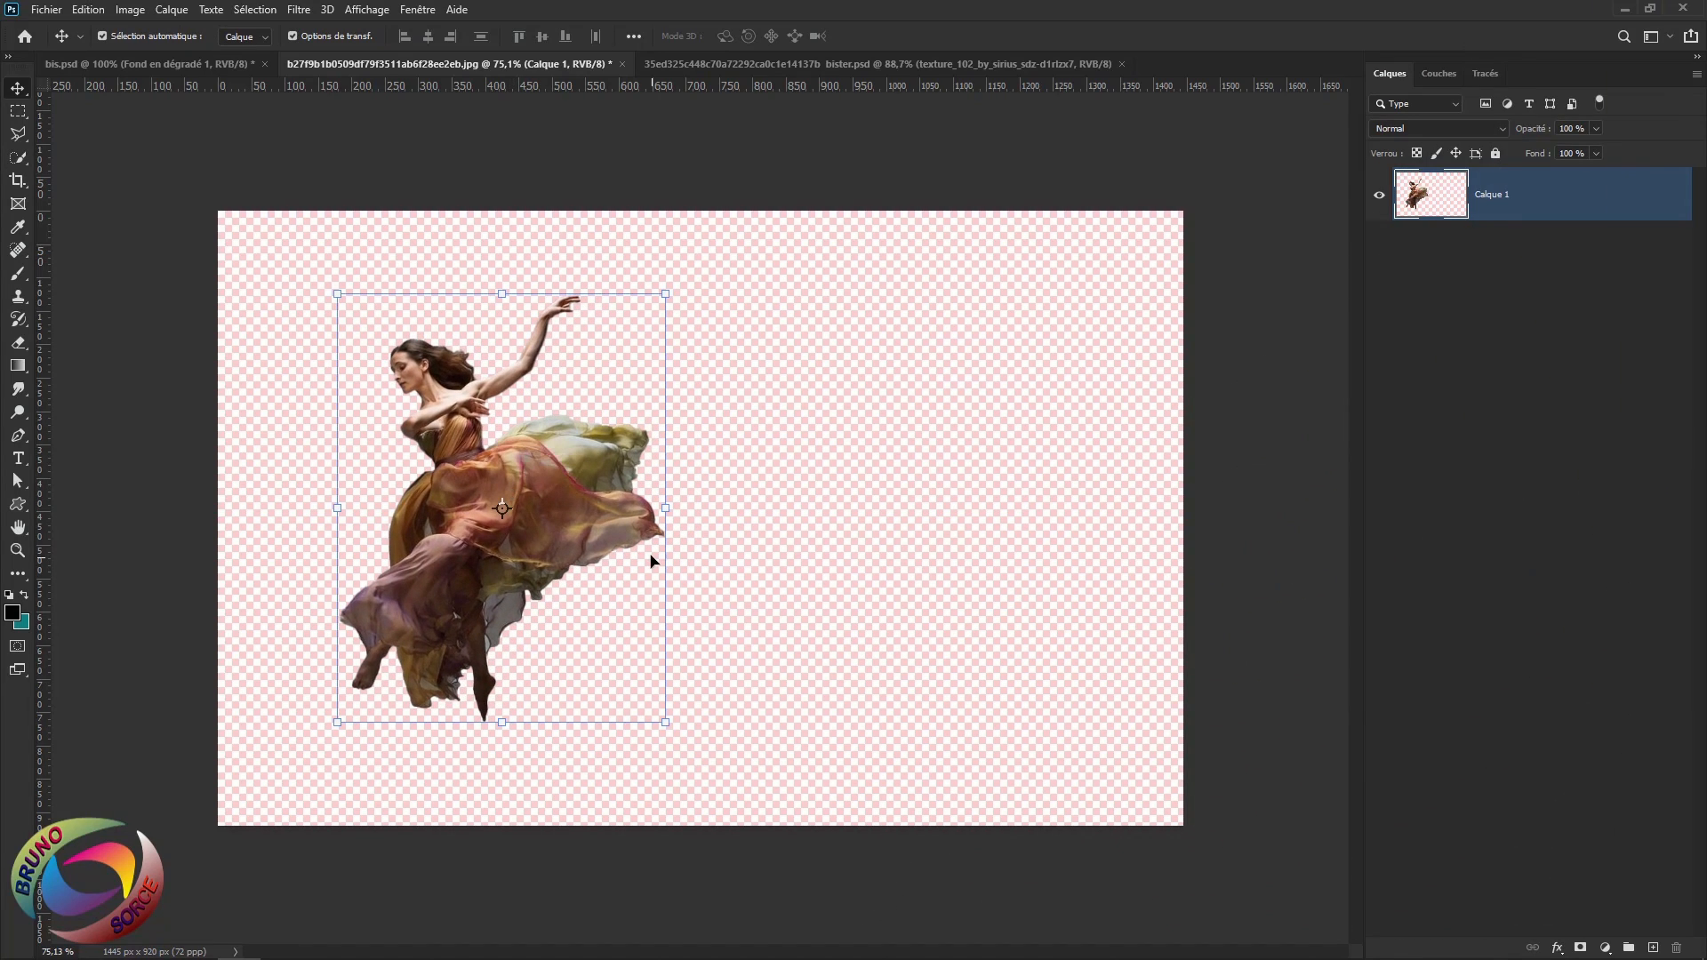
Add a gradient fill layer using the "Noir, blanc" preset from the Basiques group
click(1605, 950)
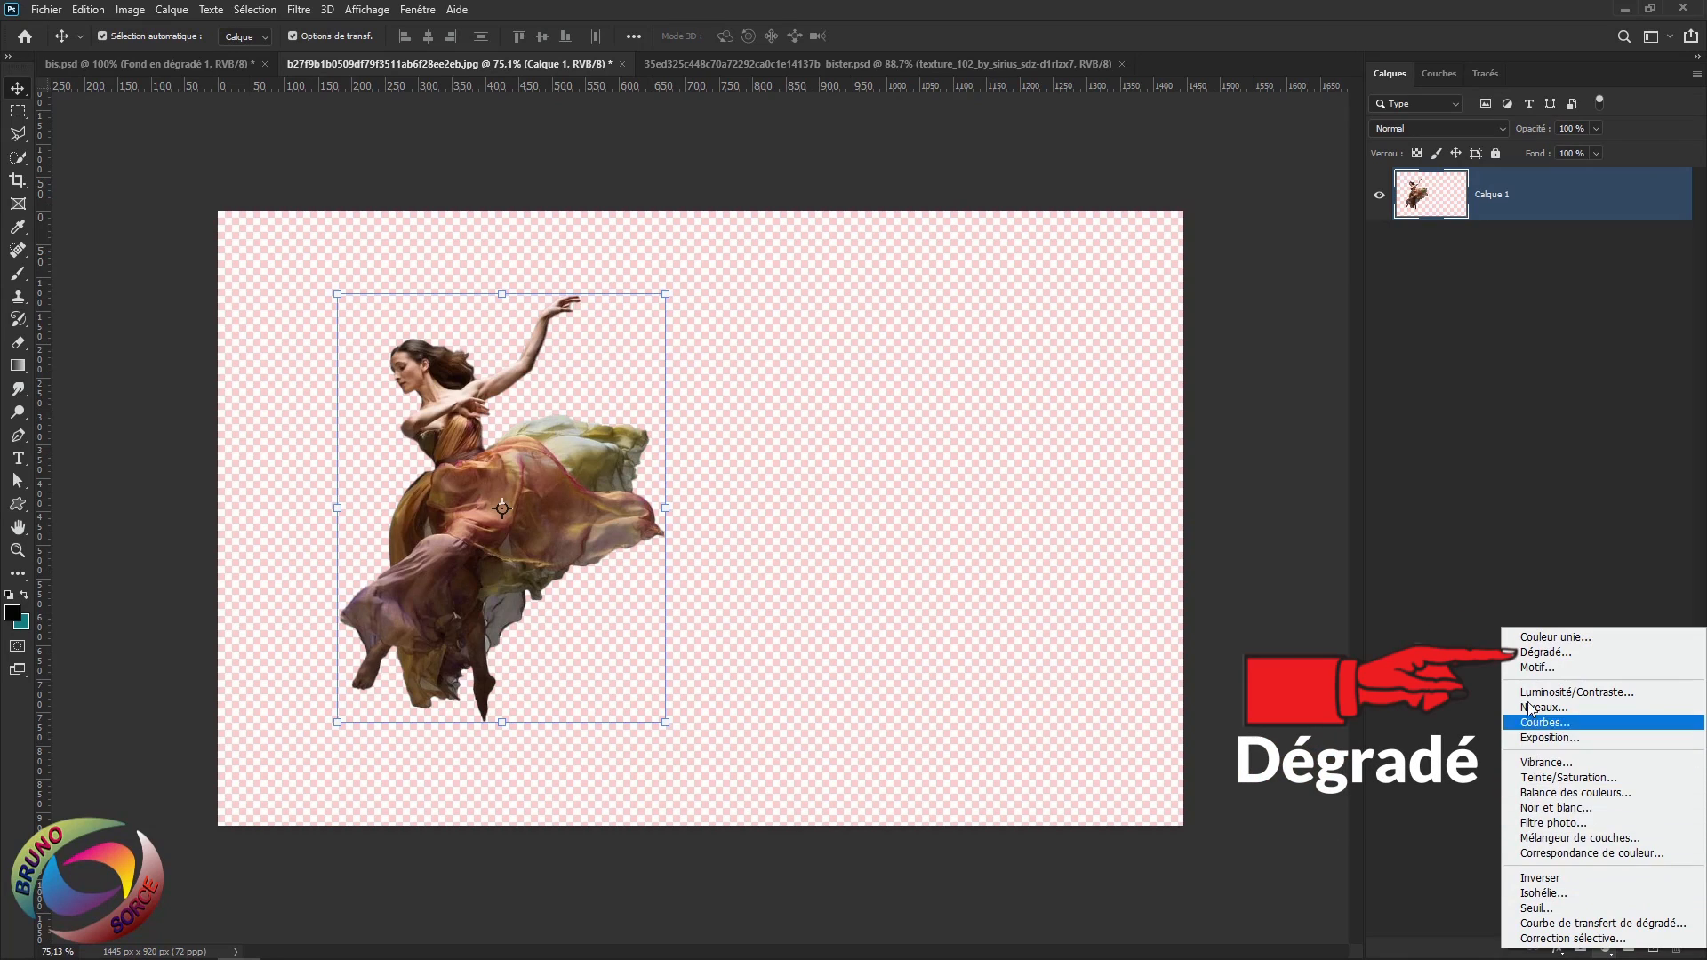
click(1537, 654)
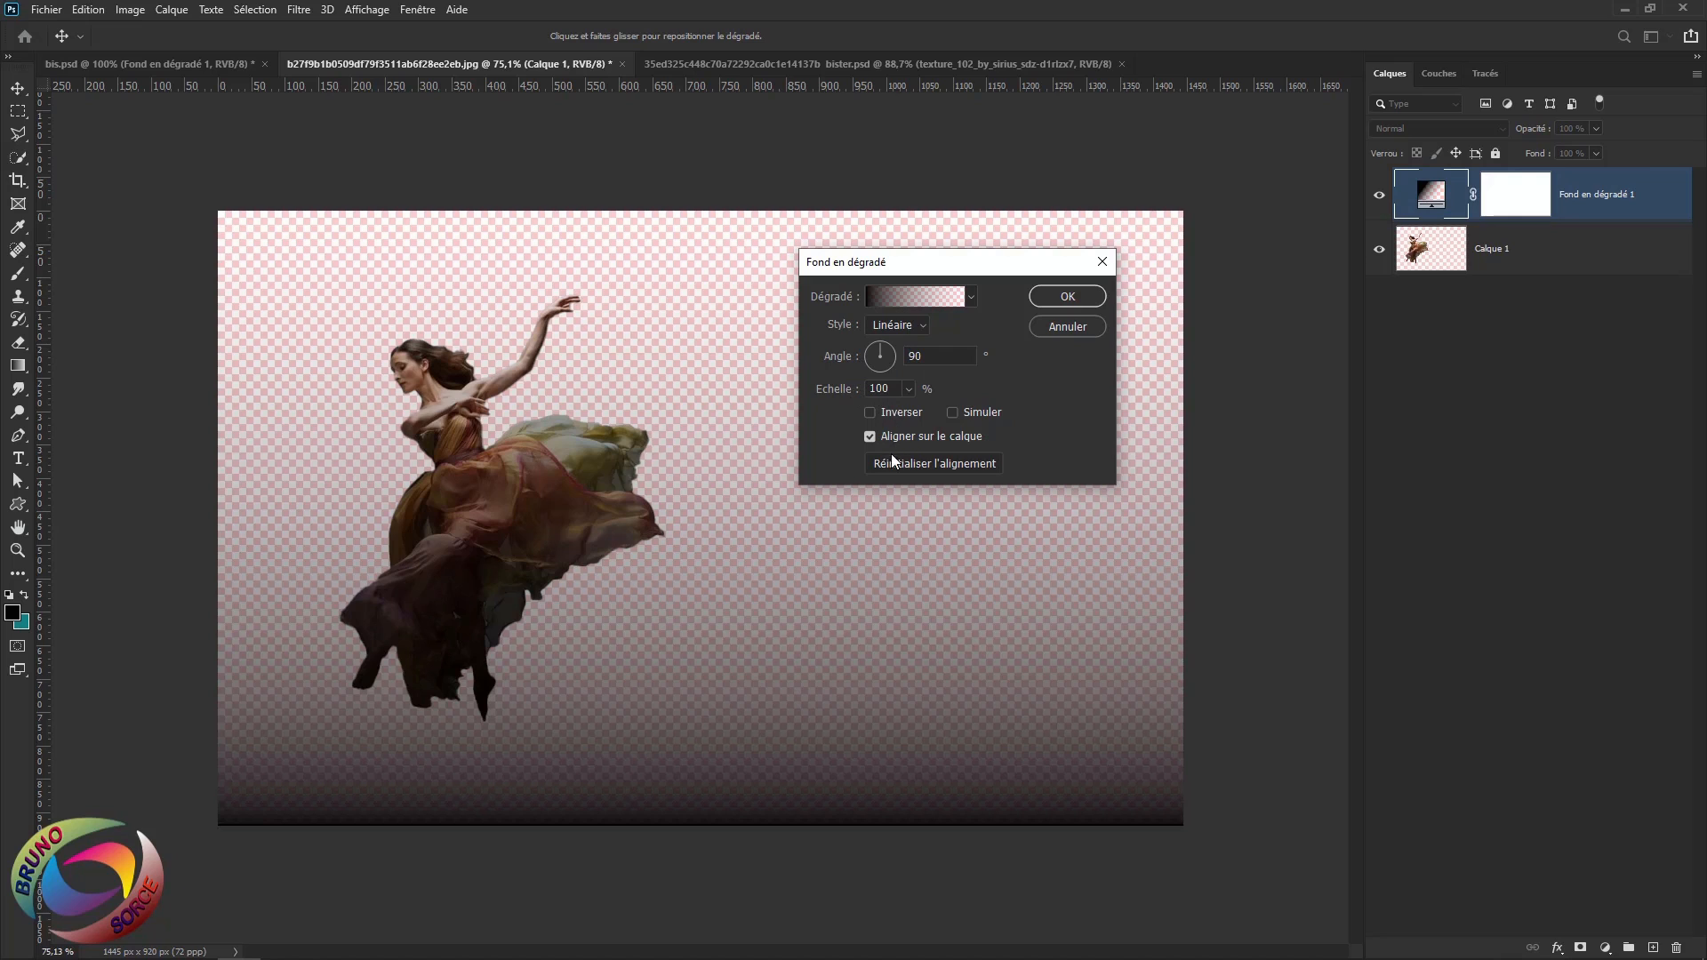
click(905, 296)
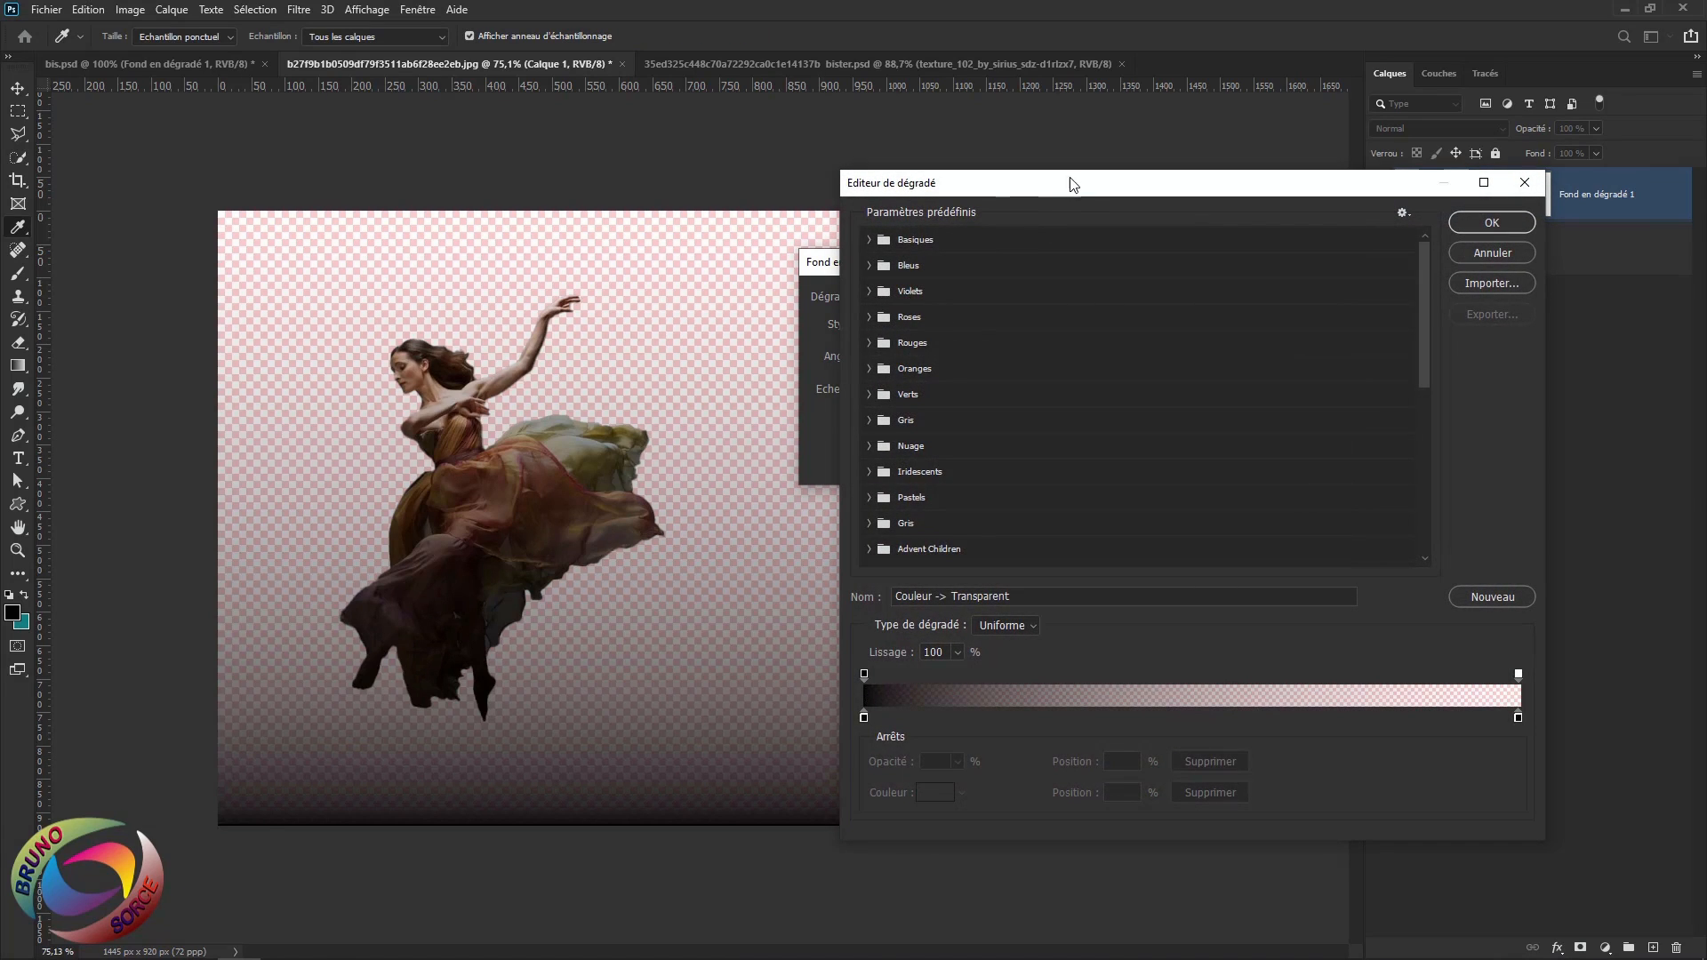
drag(1073, 185, 1072, 160)
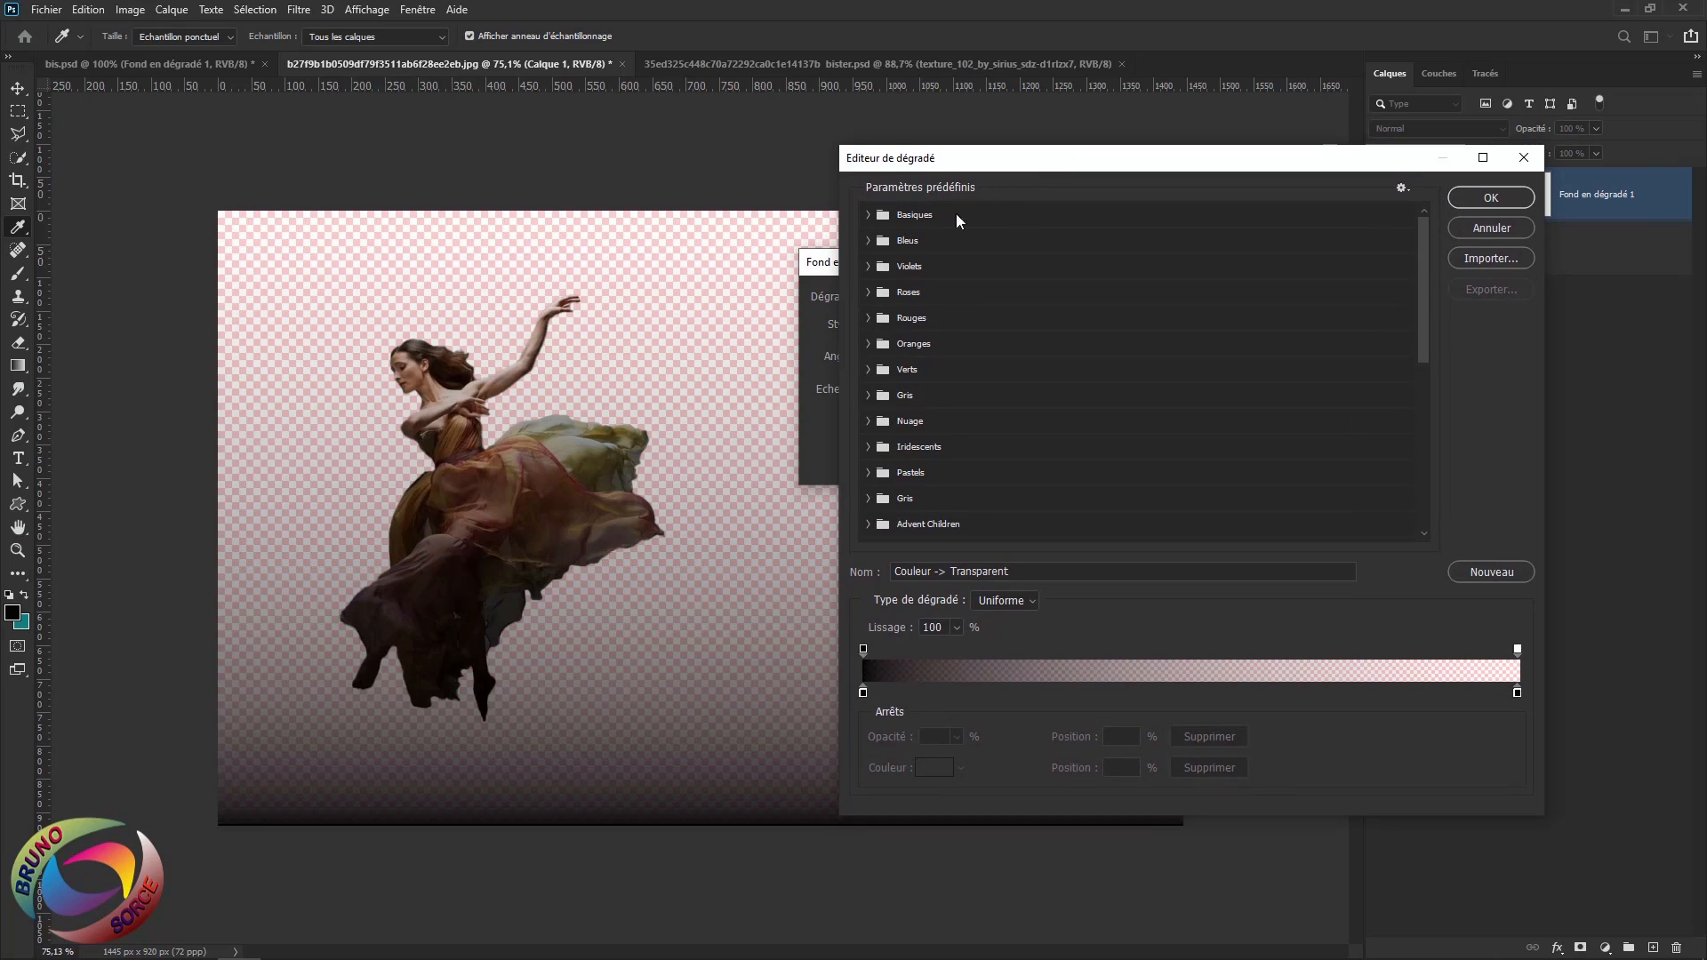
click(869, 216)
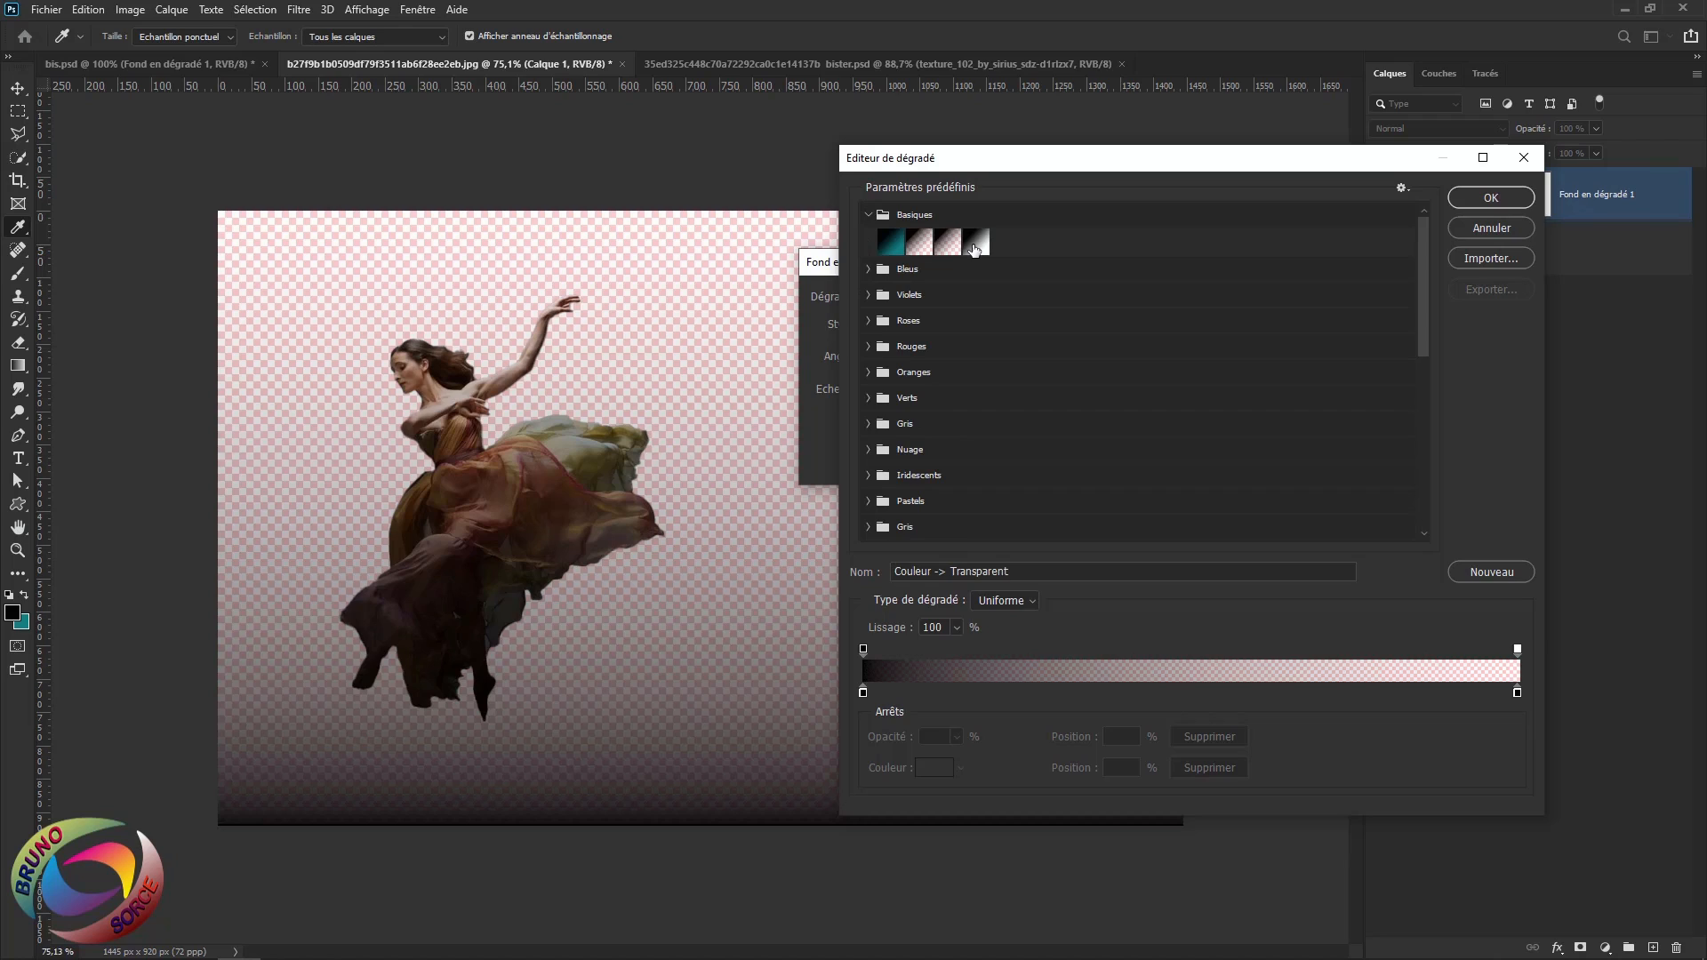
click(974, 243)
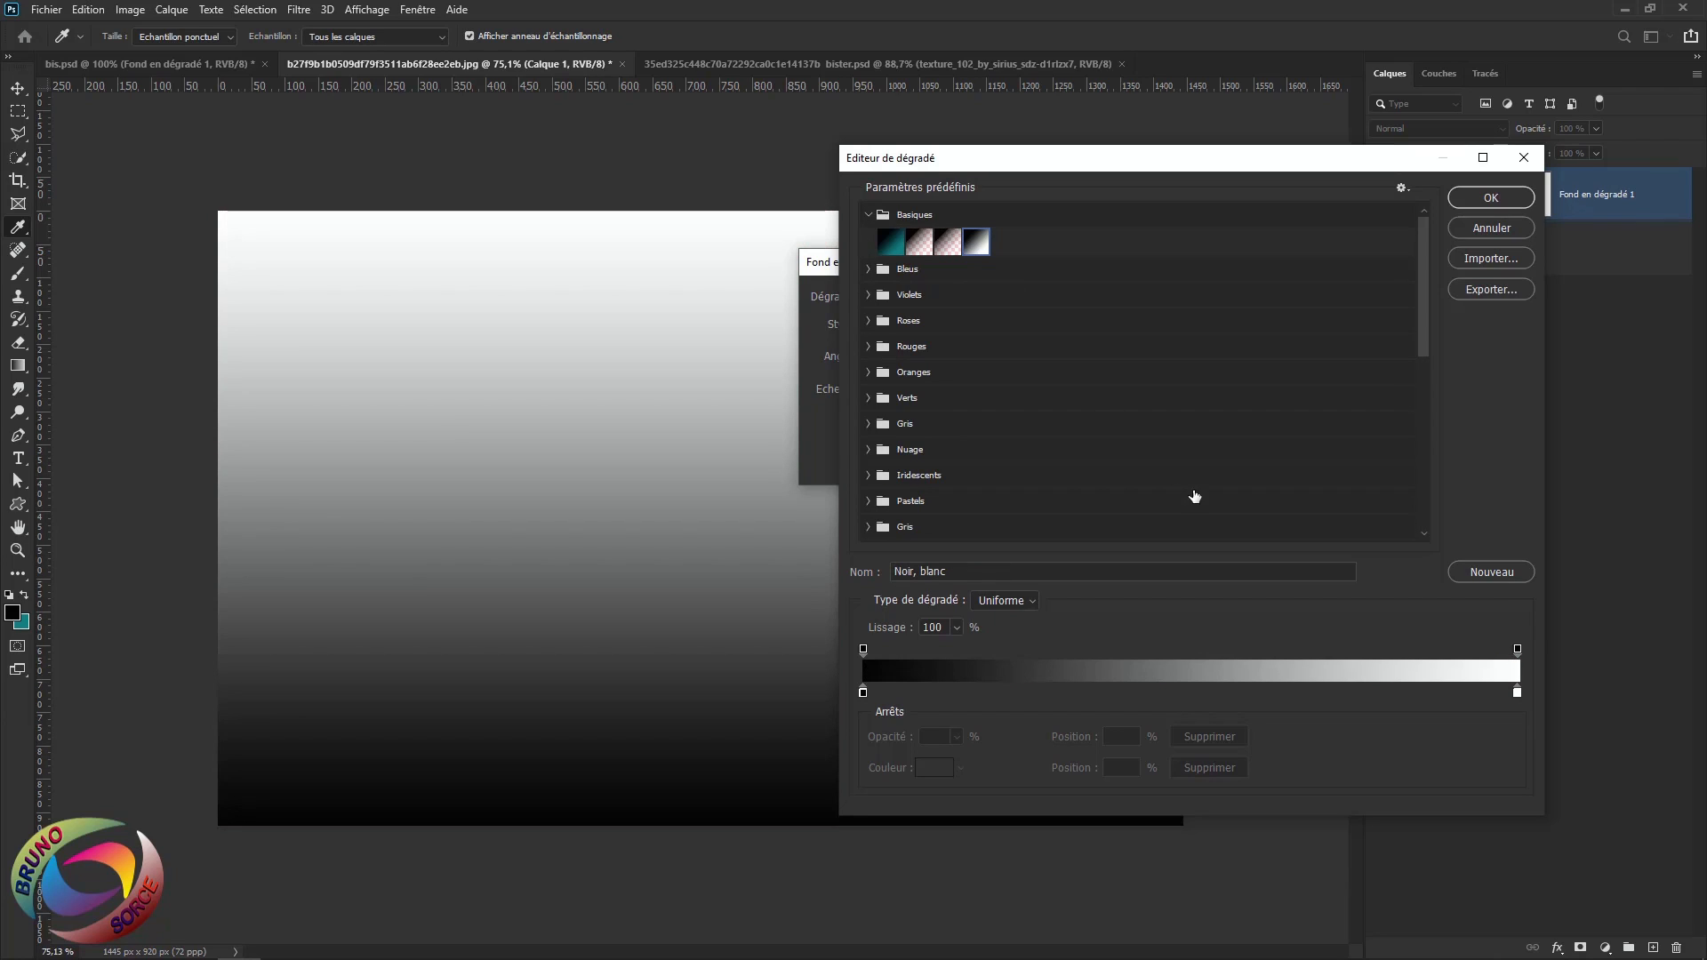
Set the gradient's black start stop to colour 180604
click(862, 691)
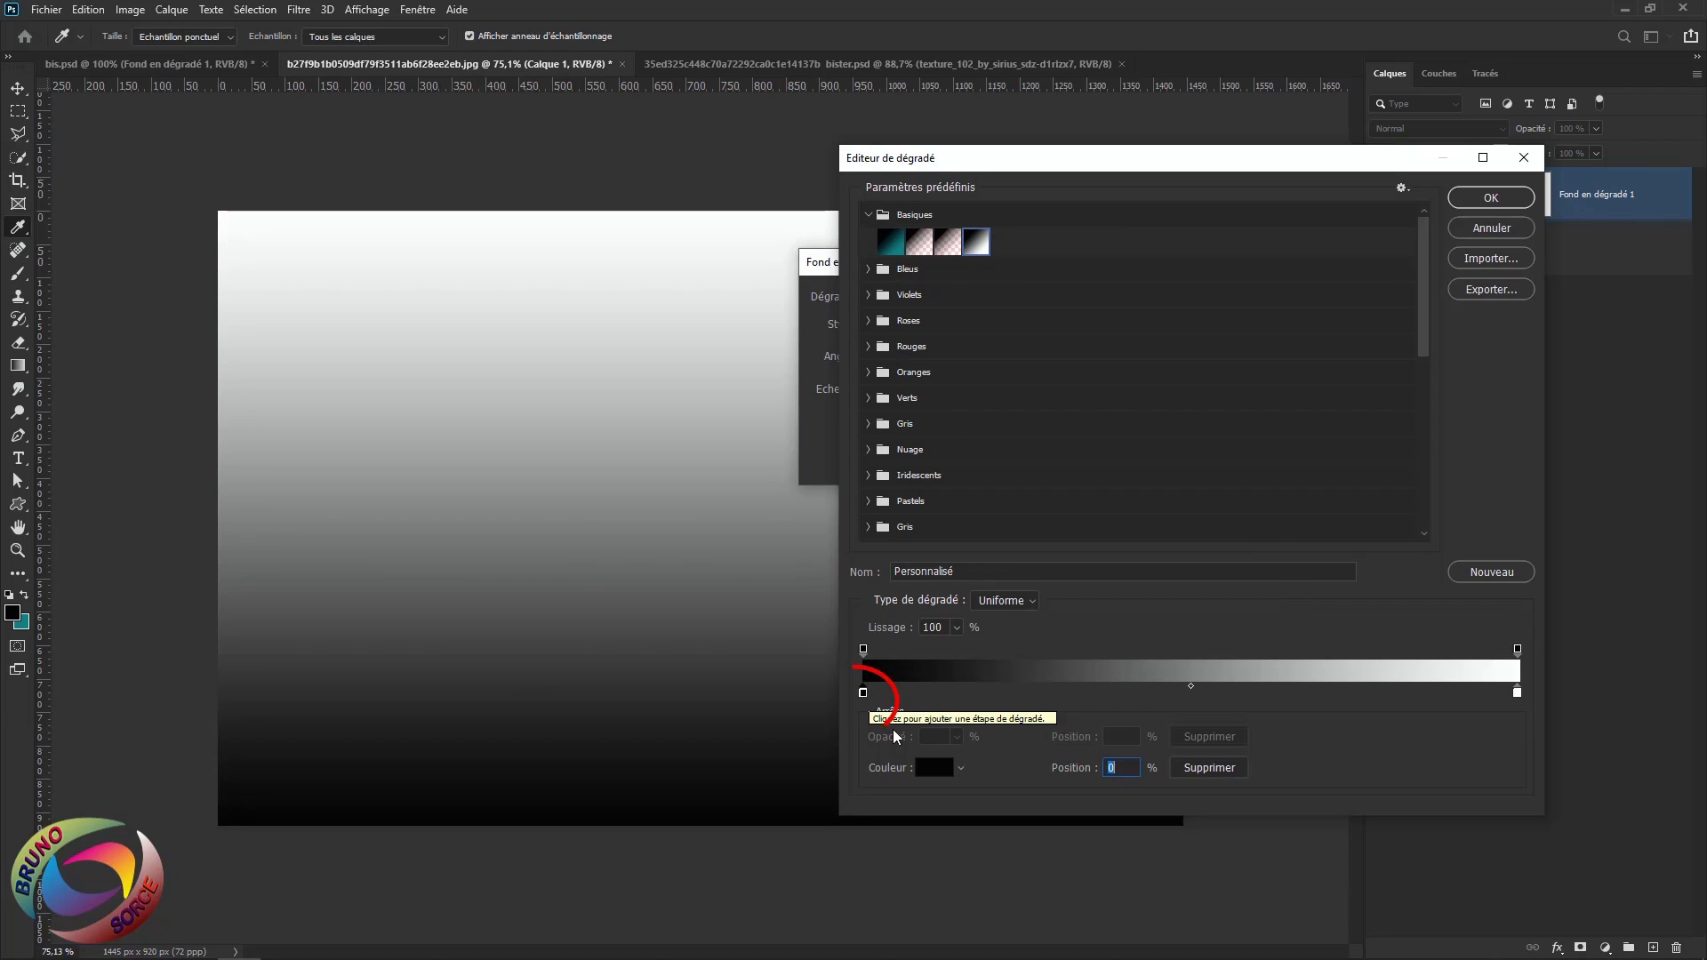
double_click(863, 693)
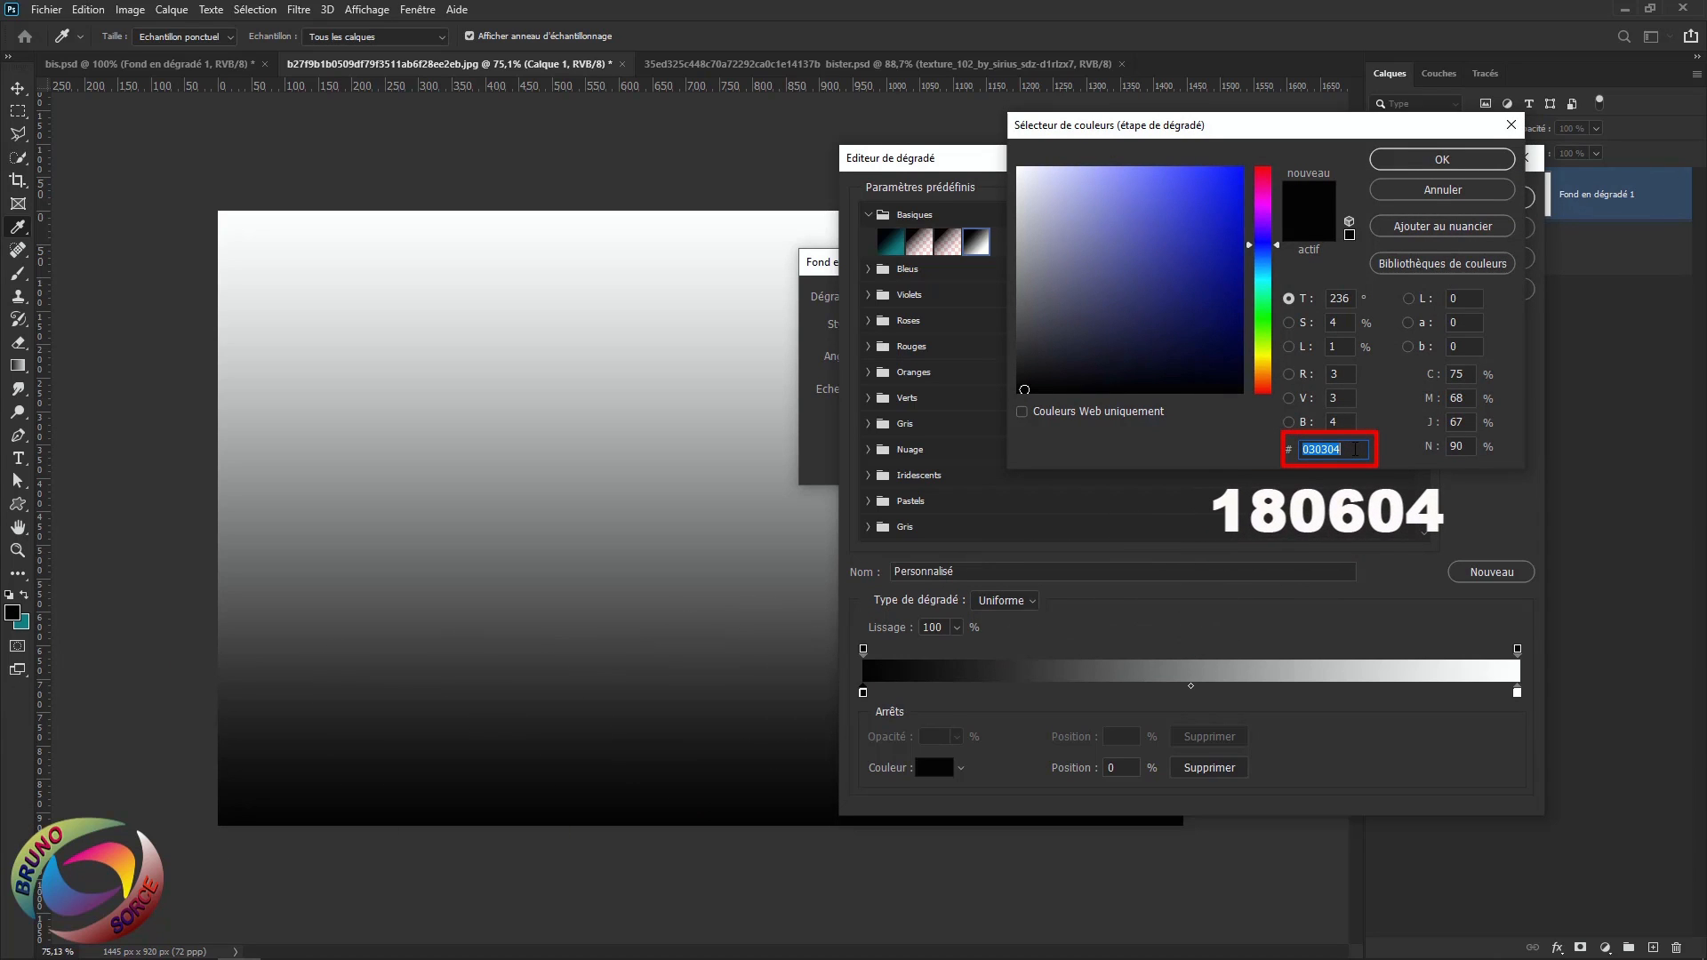
text(18060)
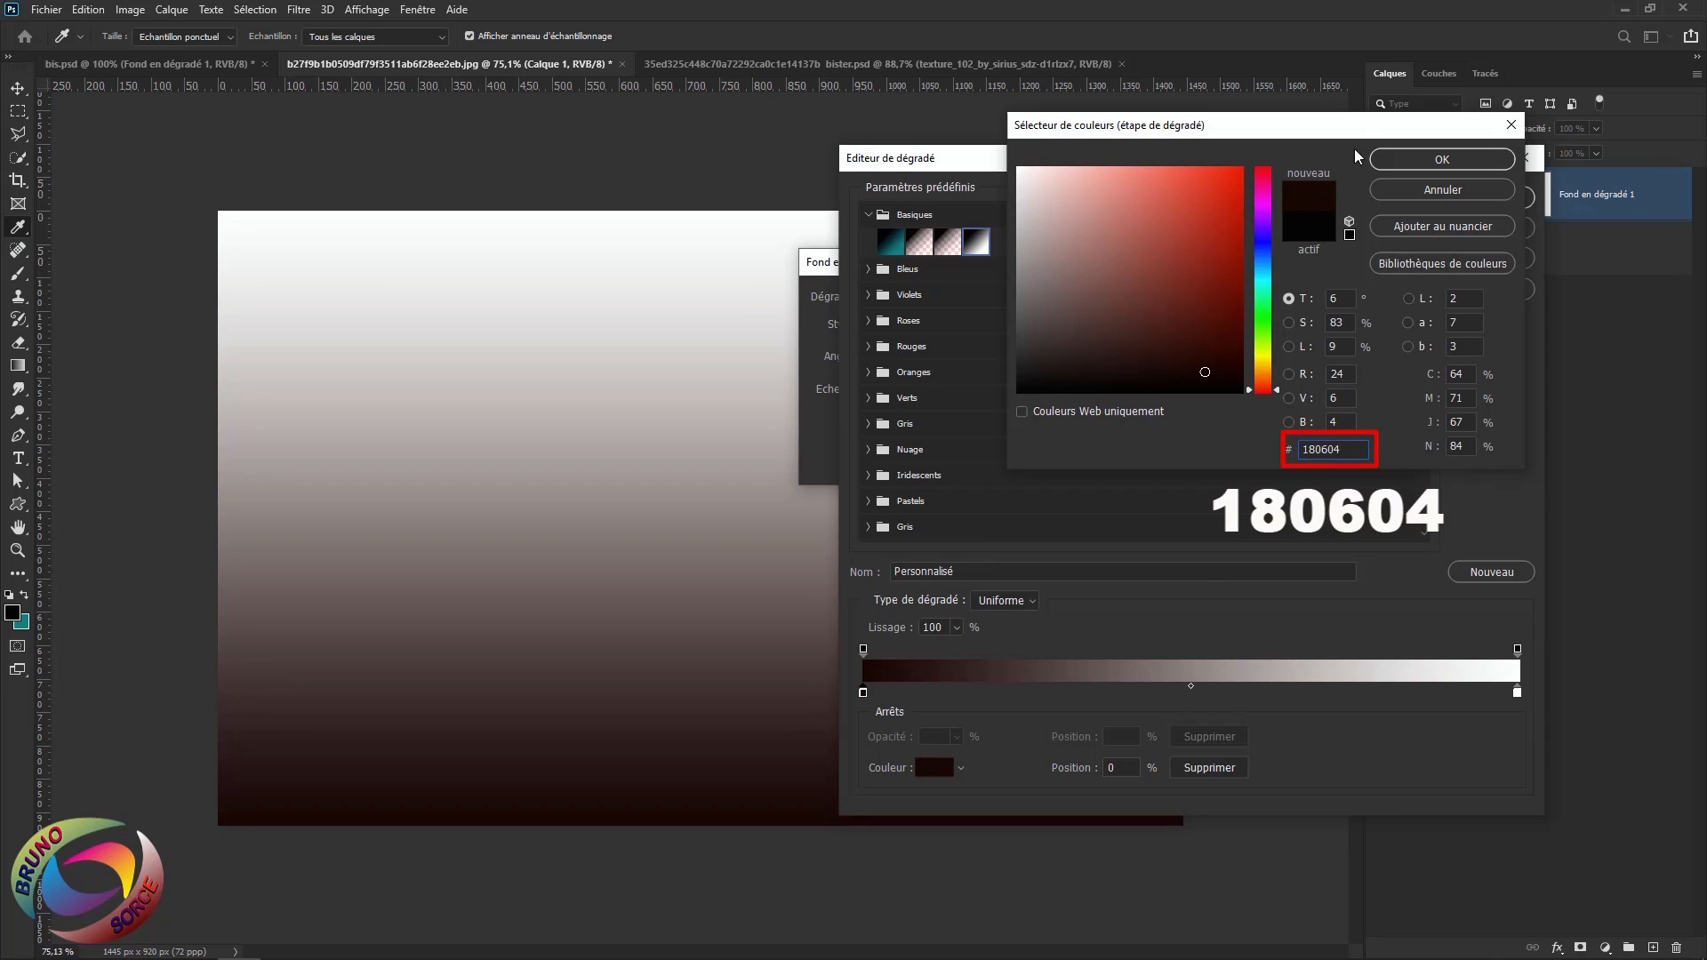
click(1433, 161)
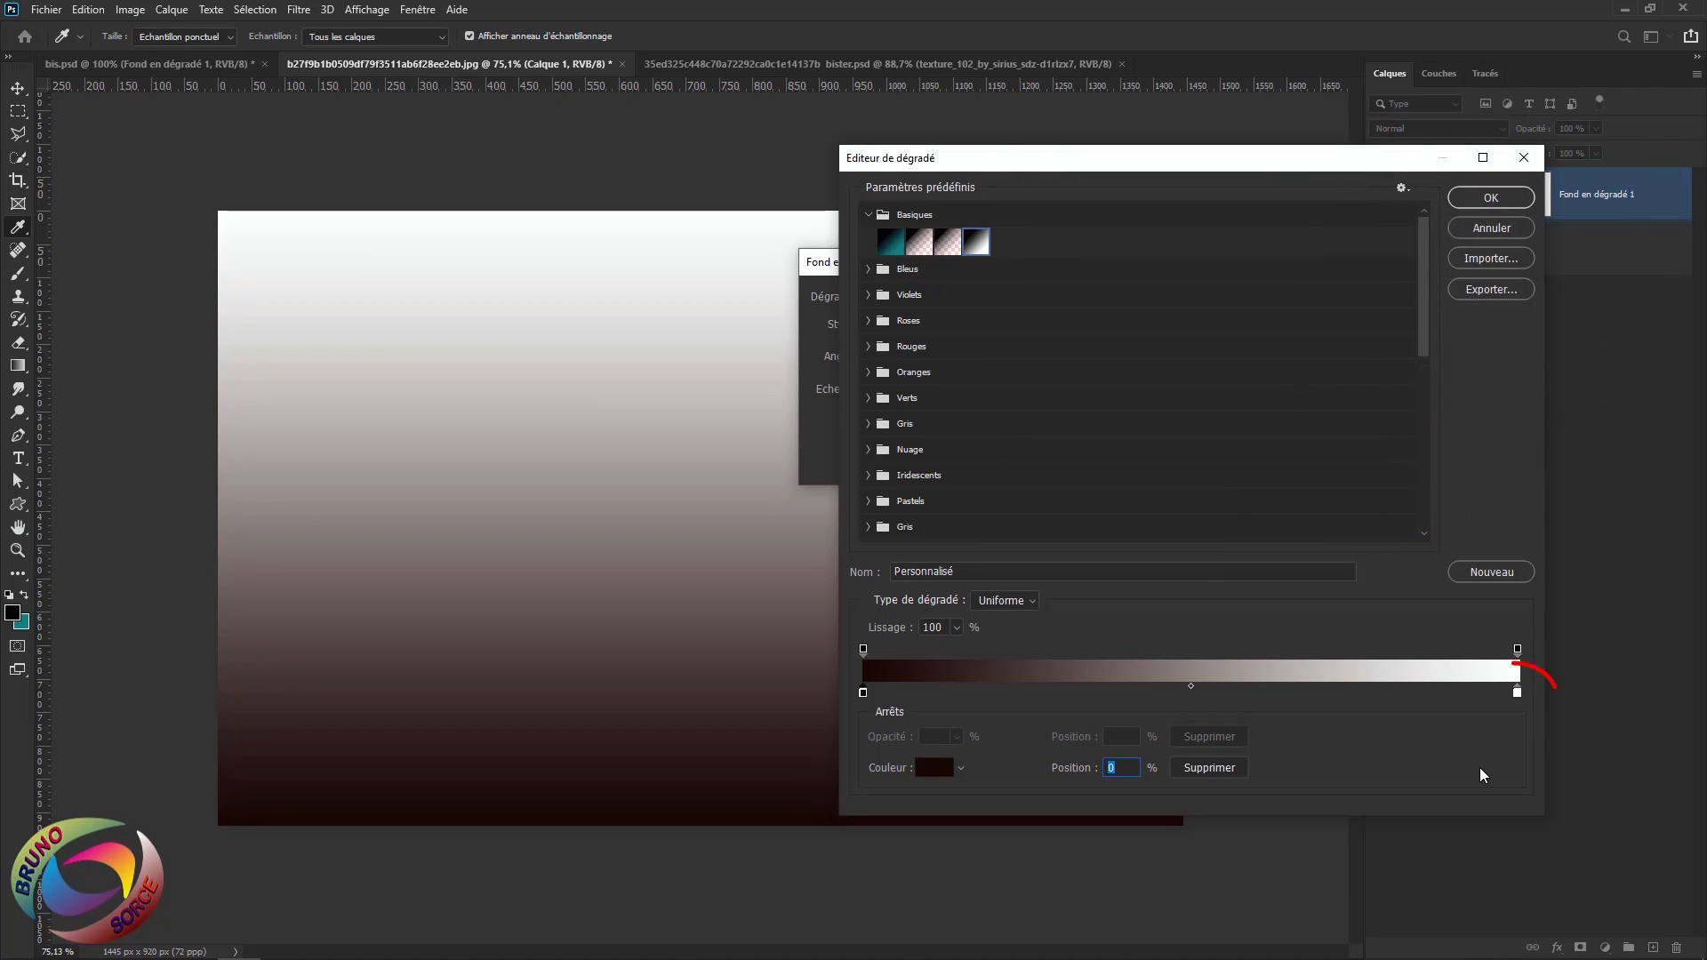
Set the gradient's white end stop to colour 200c05 and apply the linear gradient fill at 90°
double_click(1517, 693)
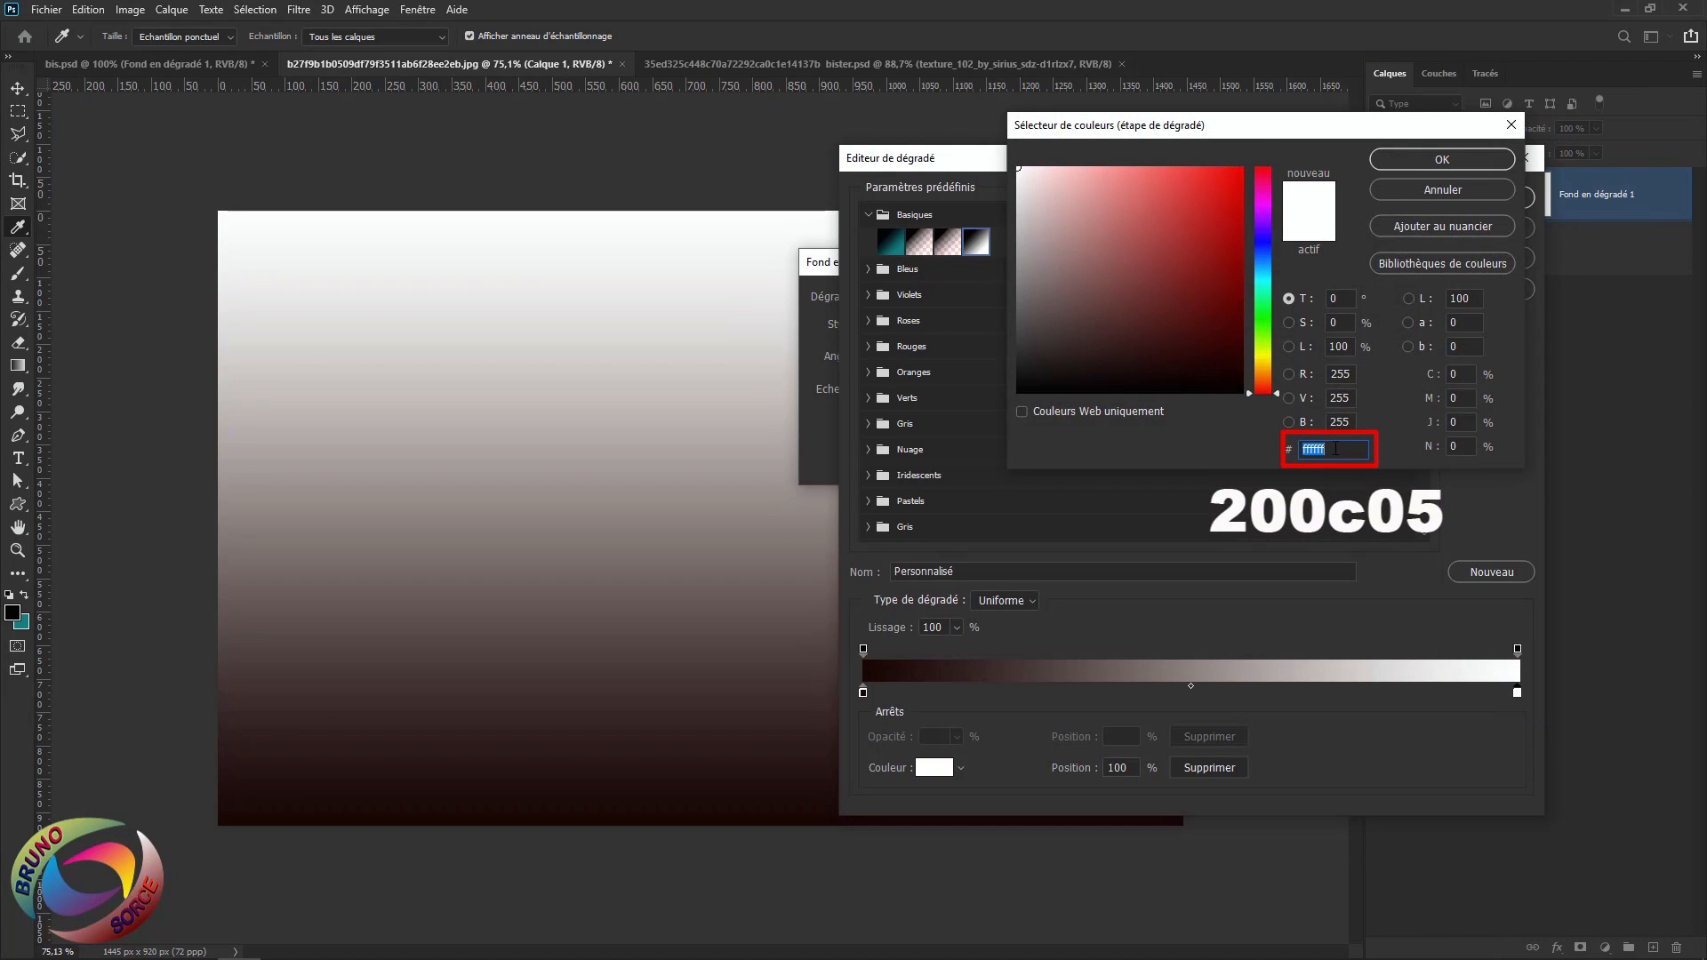
text(200c)
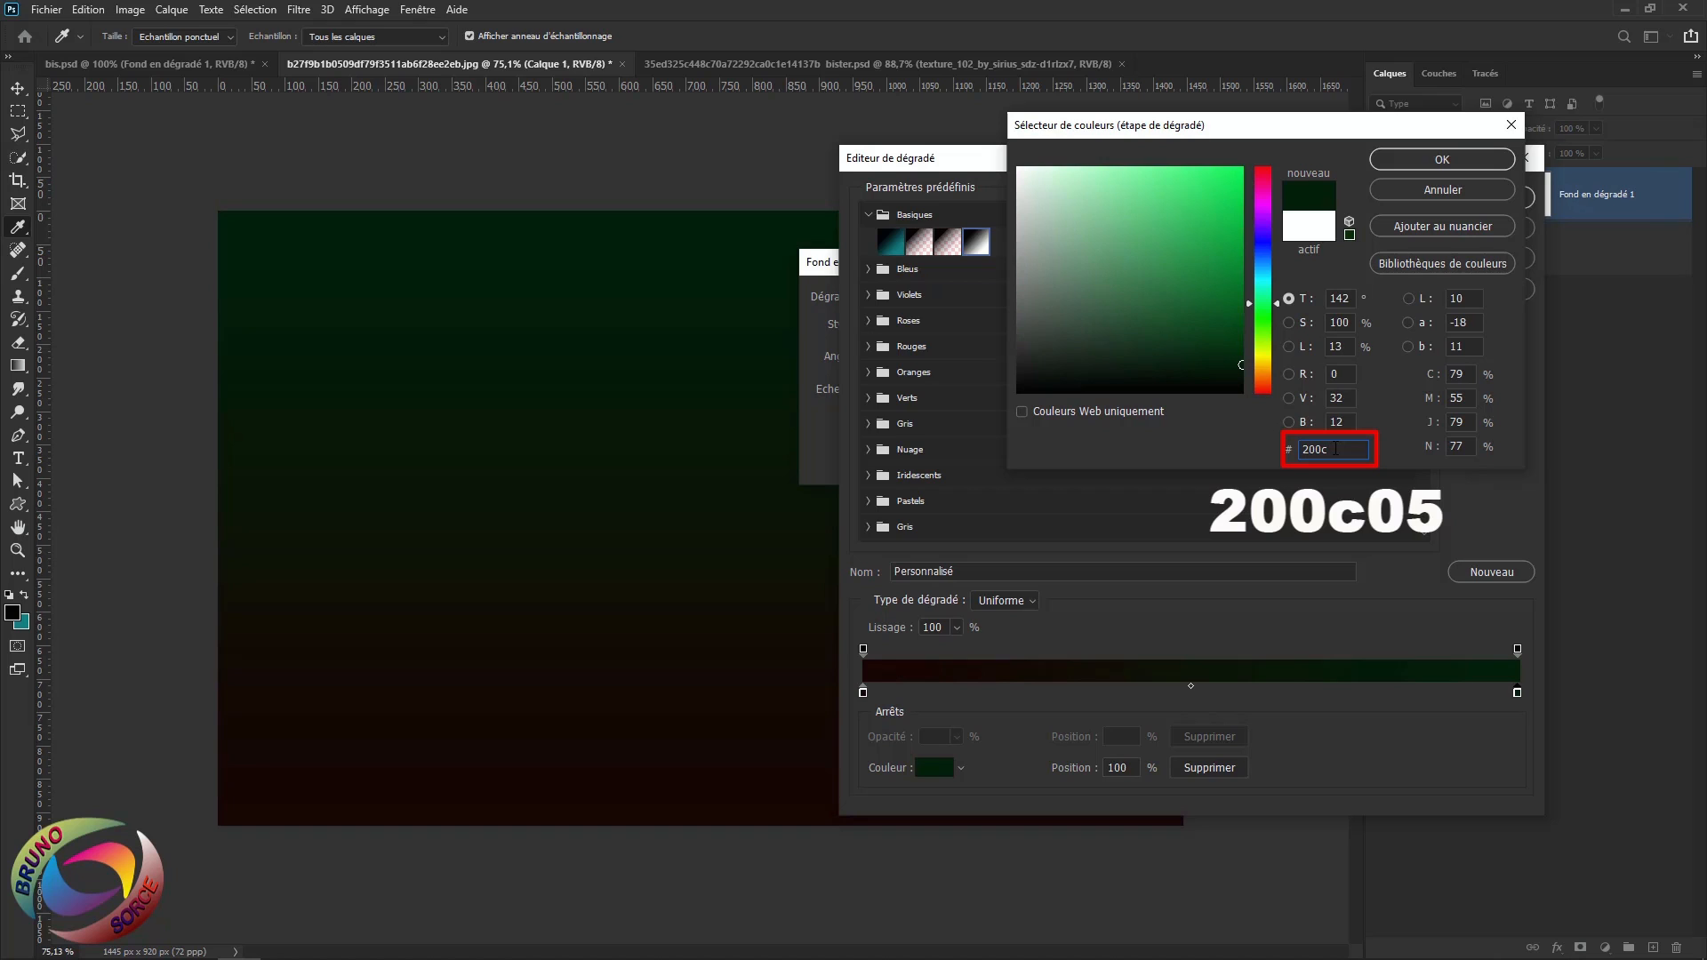
text(05)
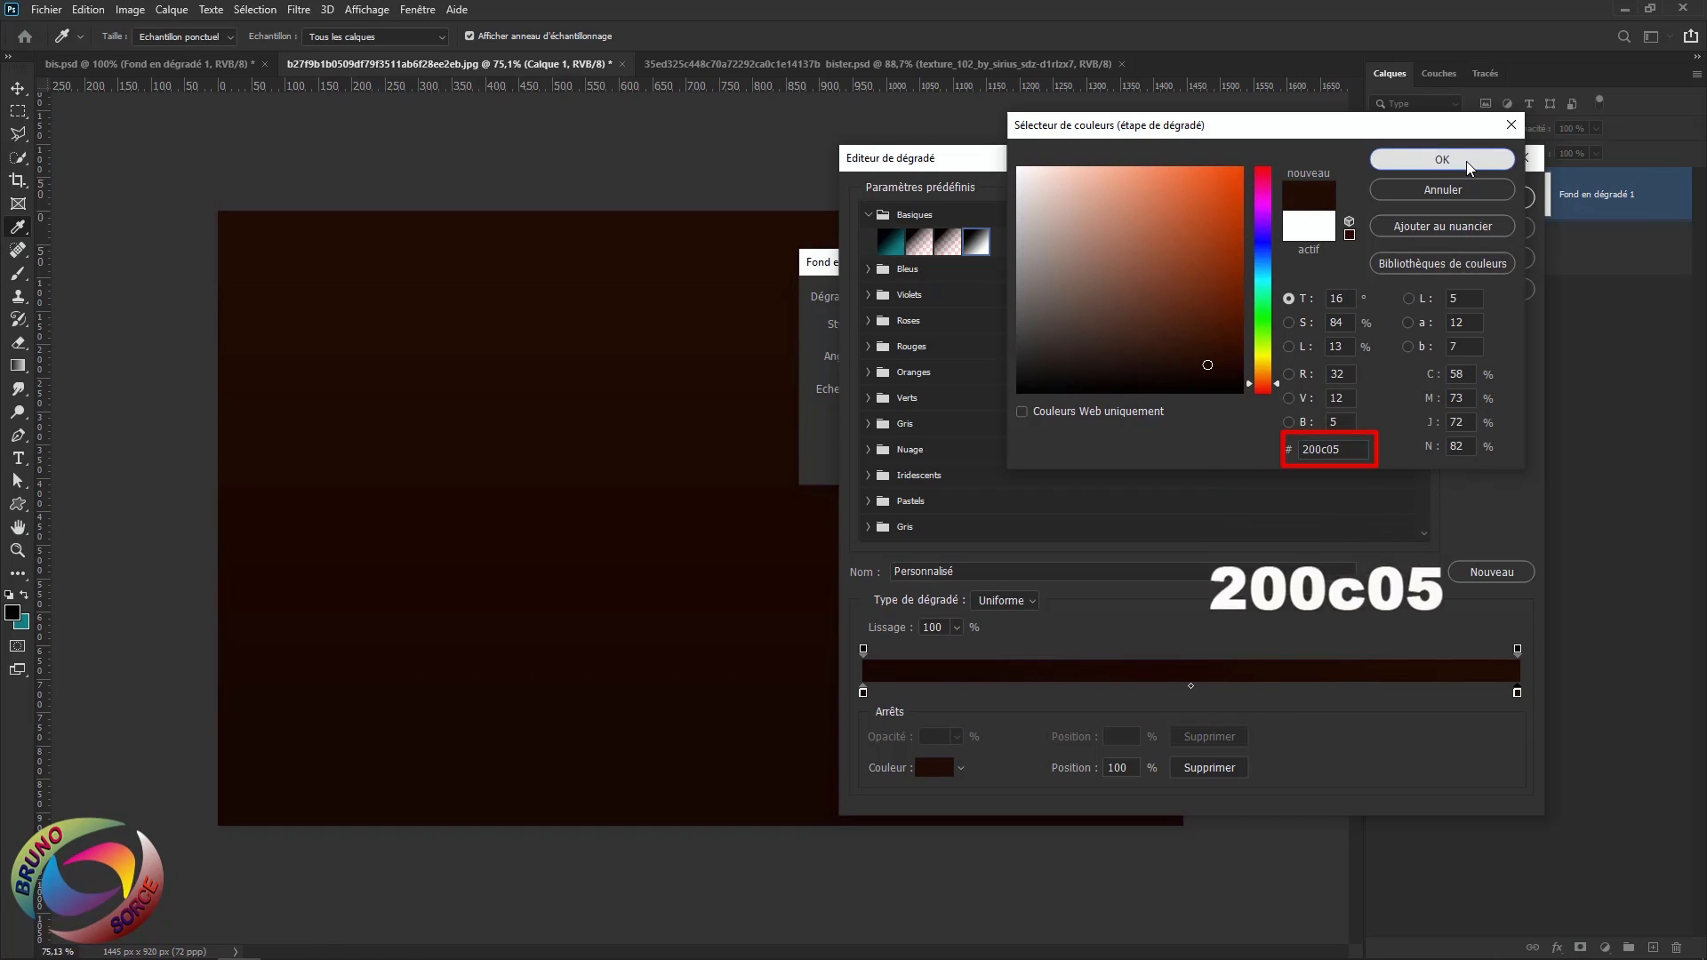
click(1468, 163)
click(1484, 208)
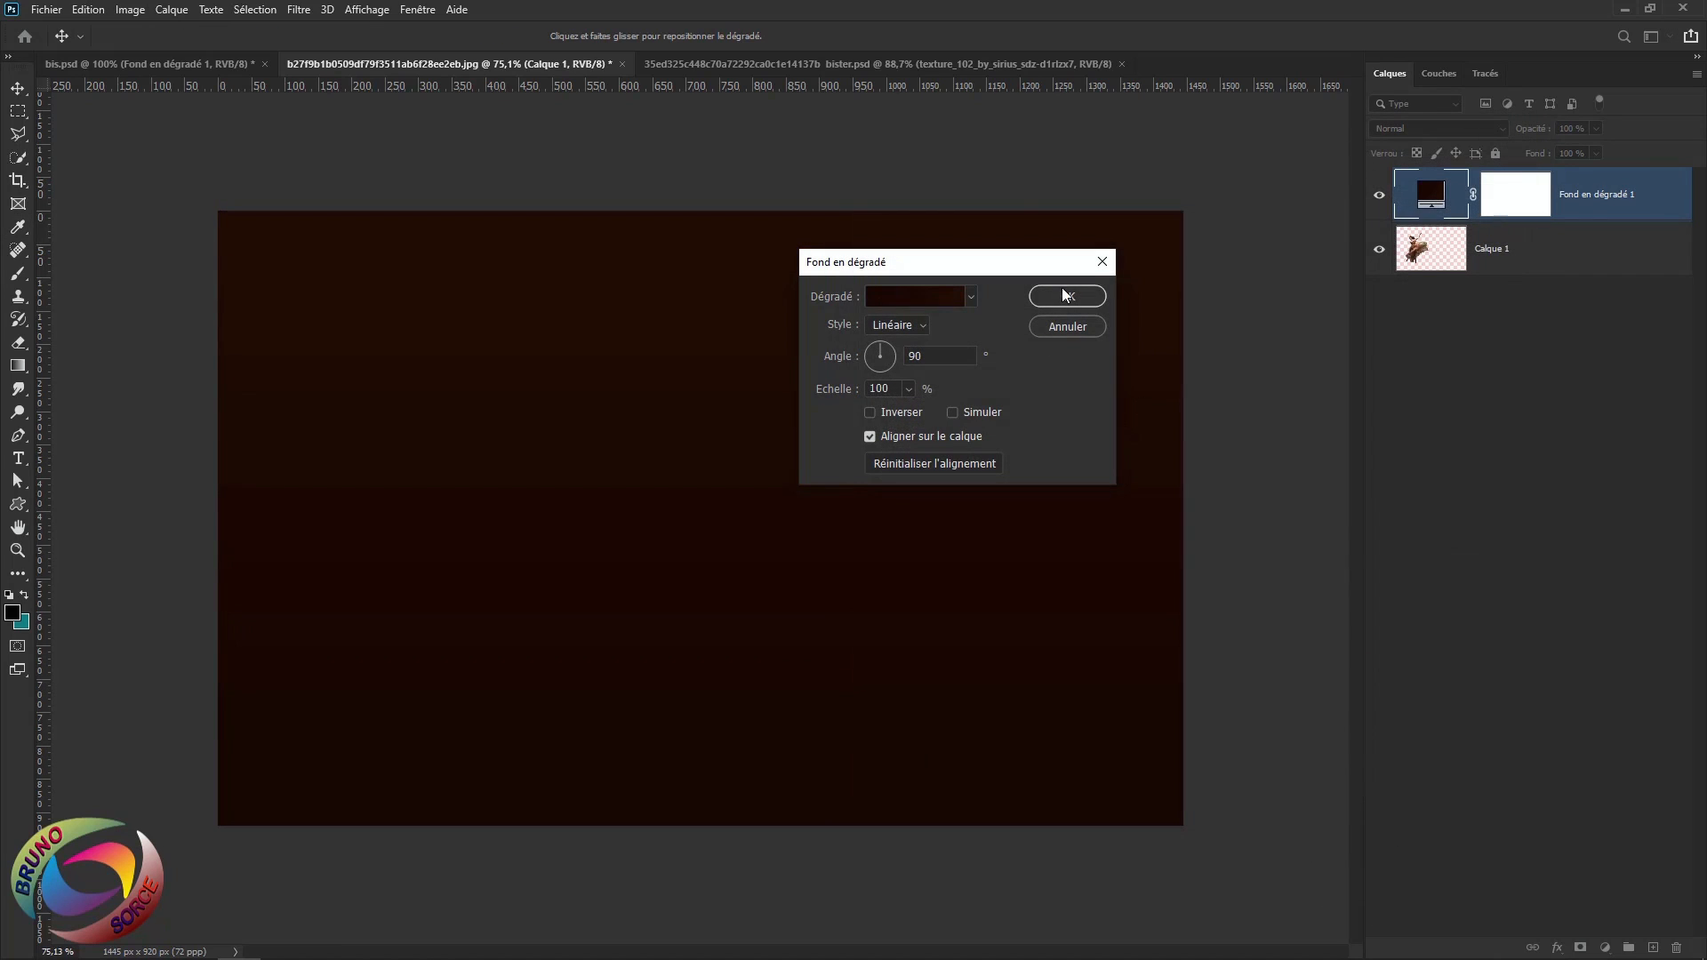
click(1088, 298)
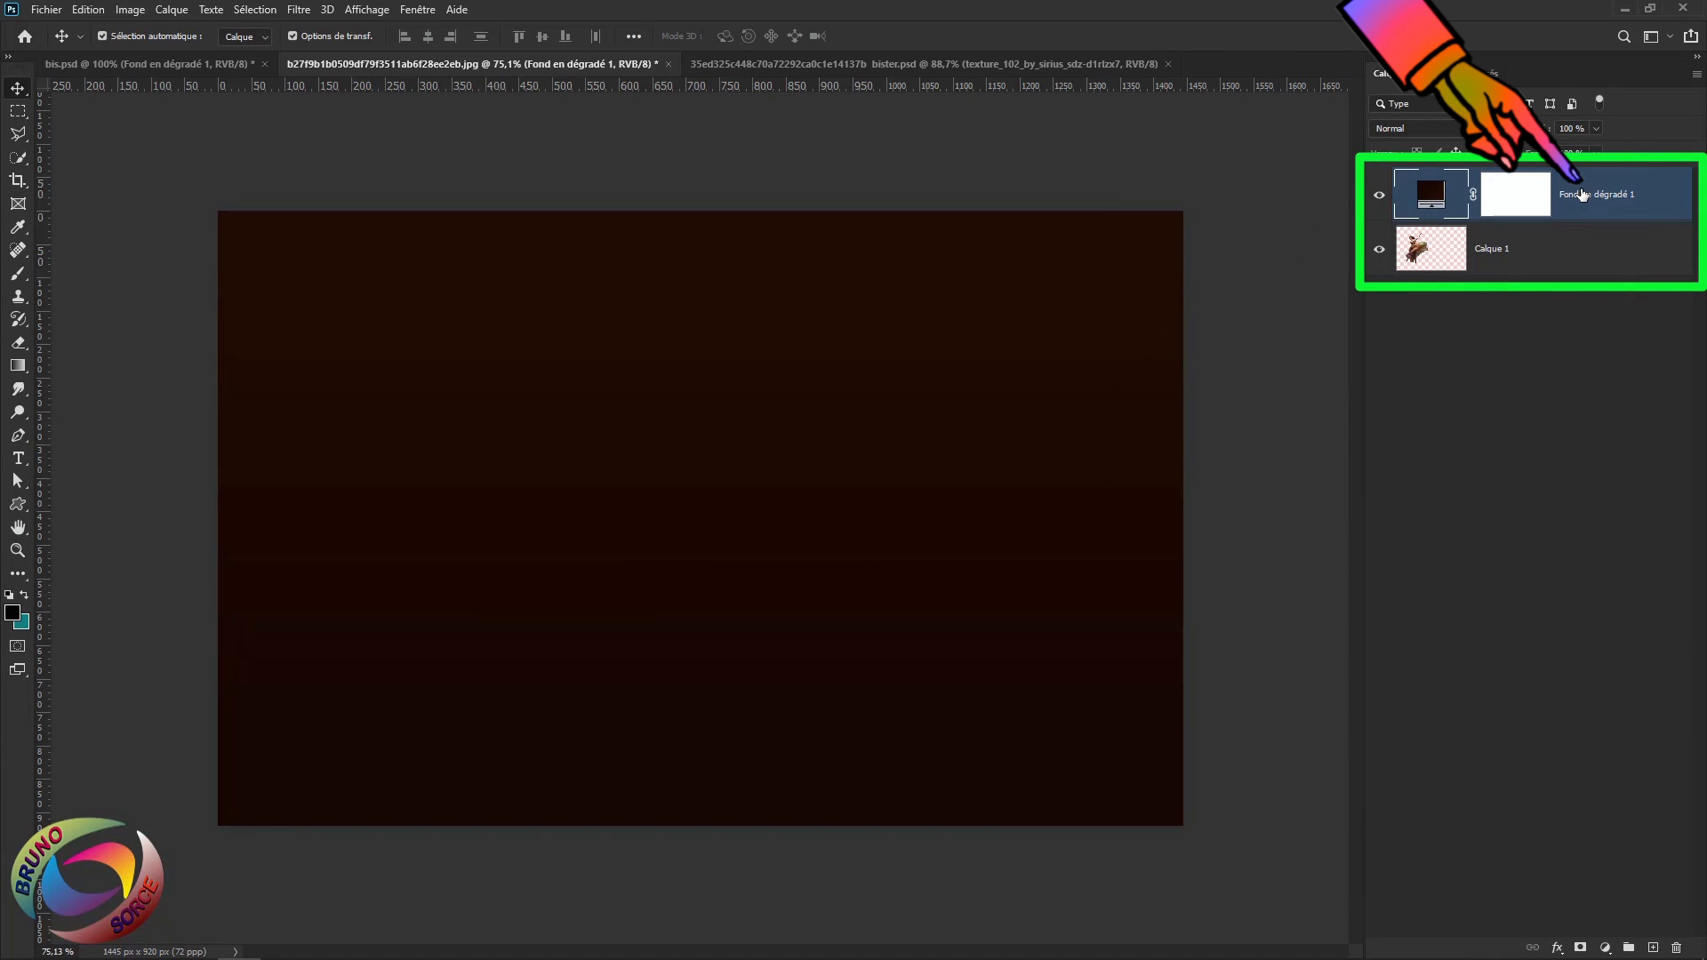
Place the gradient fill layer beneath the dancer's Calque 1 layer and make Calque 1 the active layer
drag(1582, 193, 1575, 283)
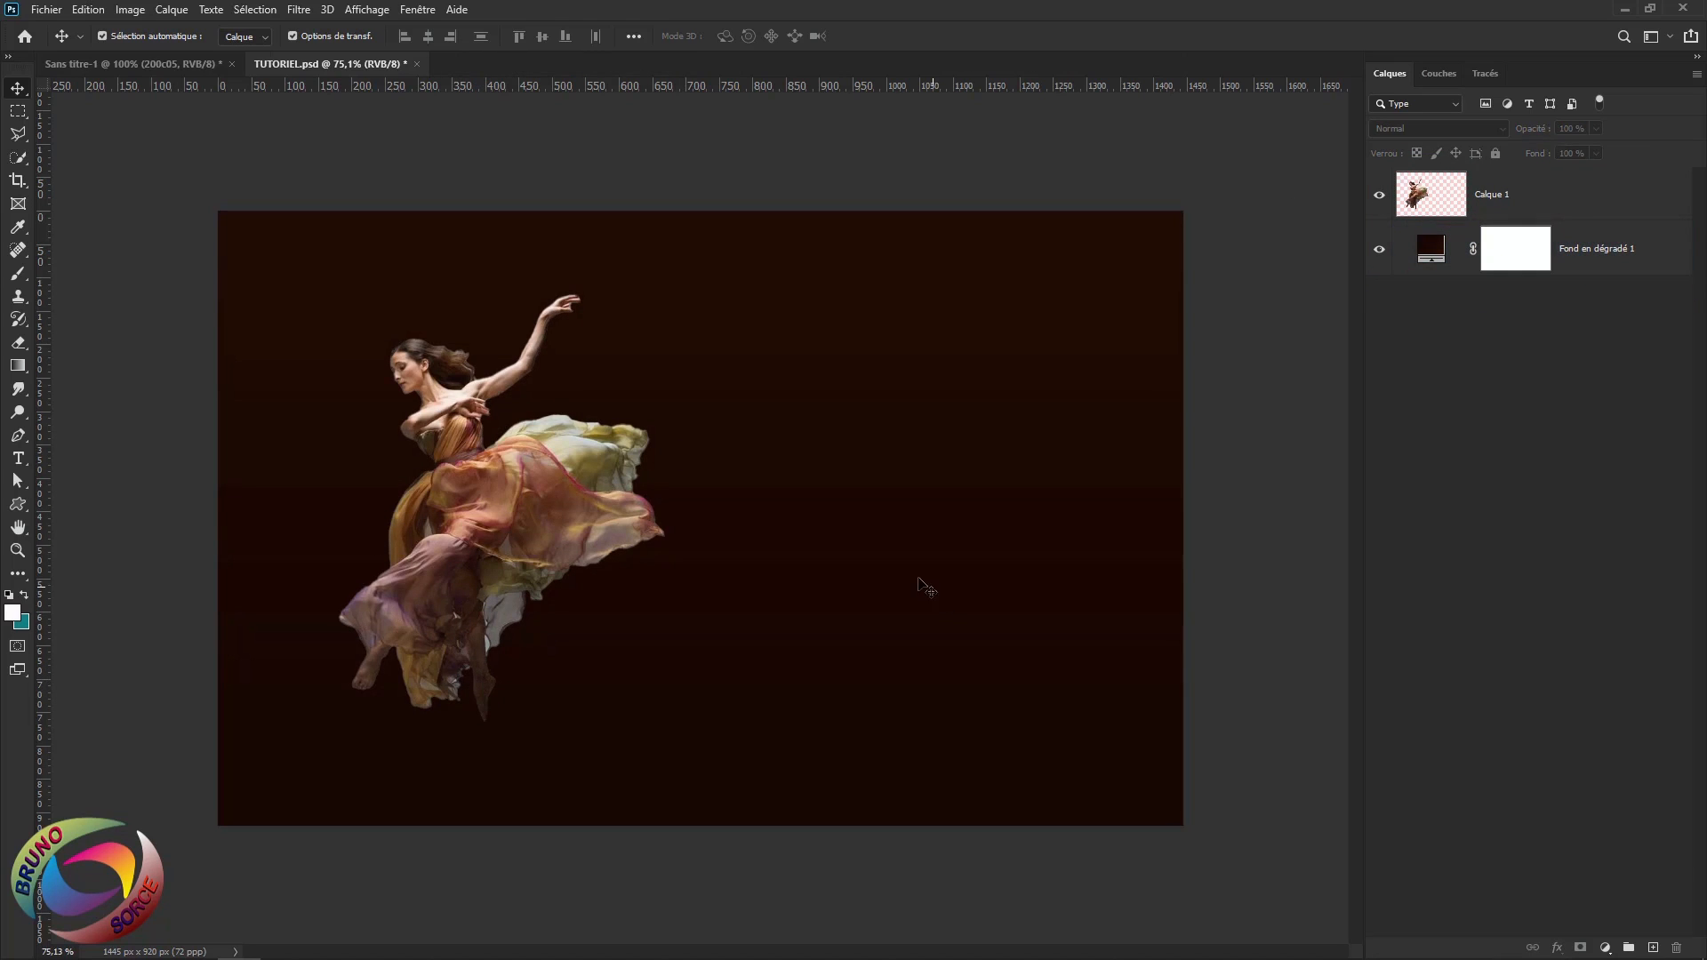
click(1533, 207)
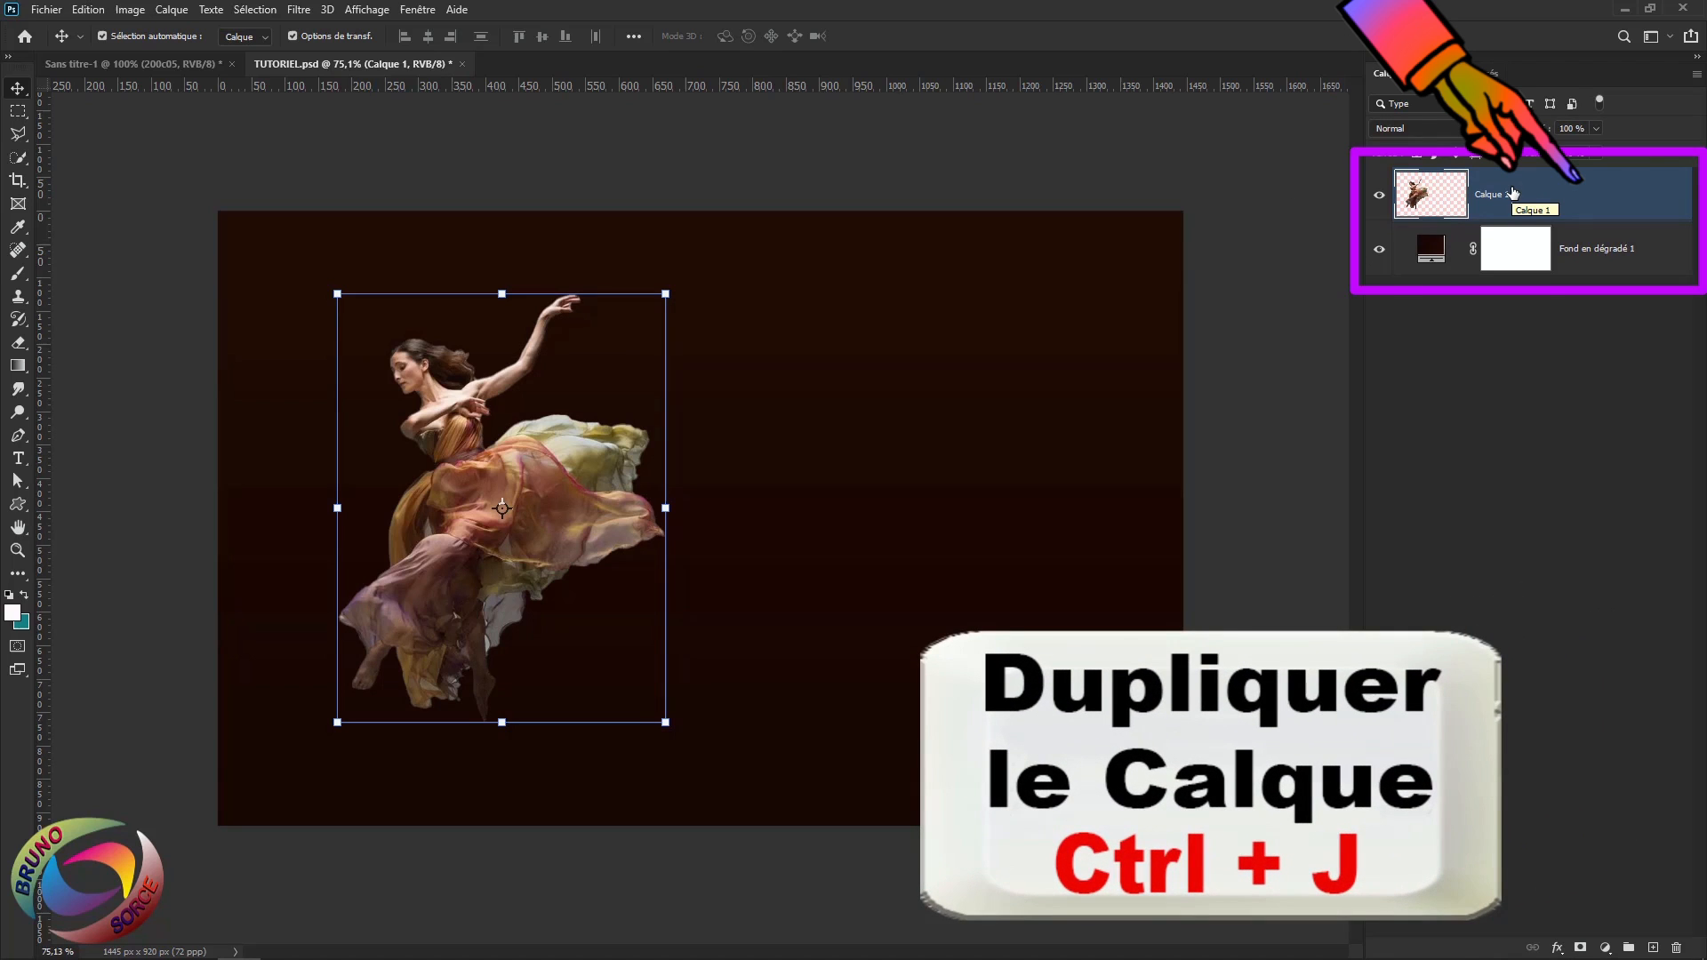
Duplicate Calque 1, place the original beneath the gradient fill layer, hide it and deselect all layers
key(ctrl+j)
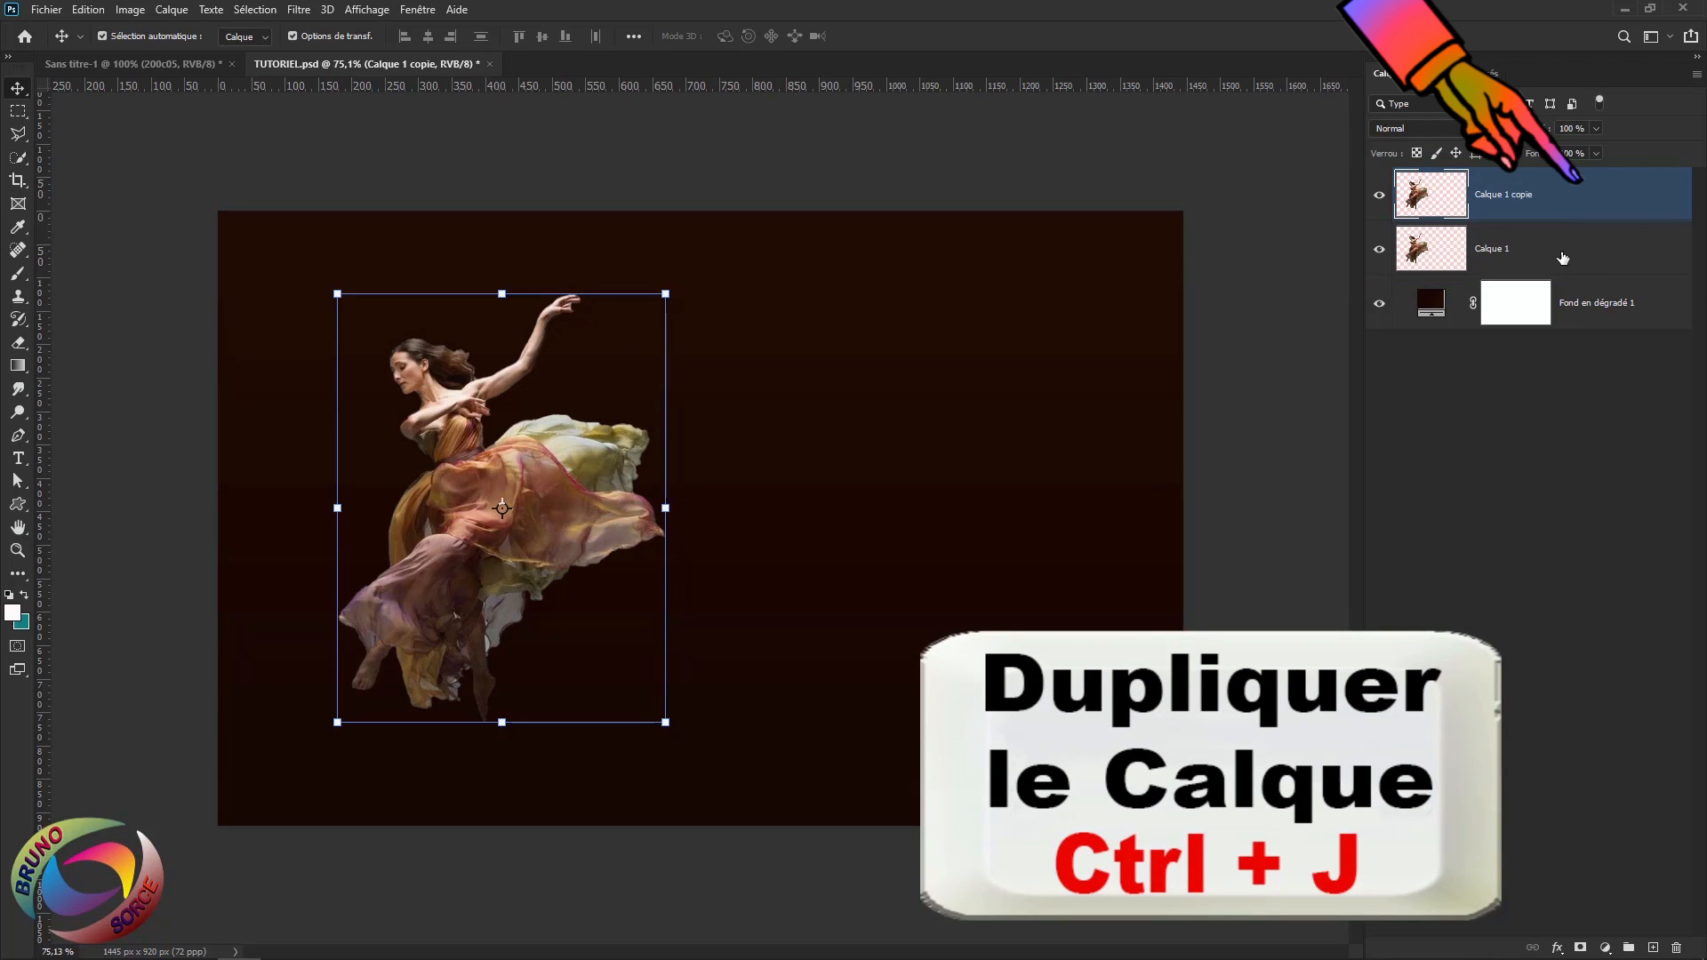
drag(1562, 258, 1392, 343)
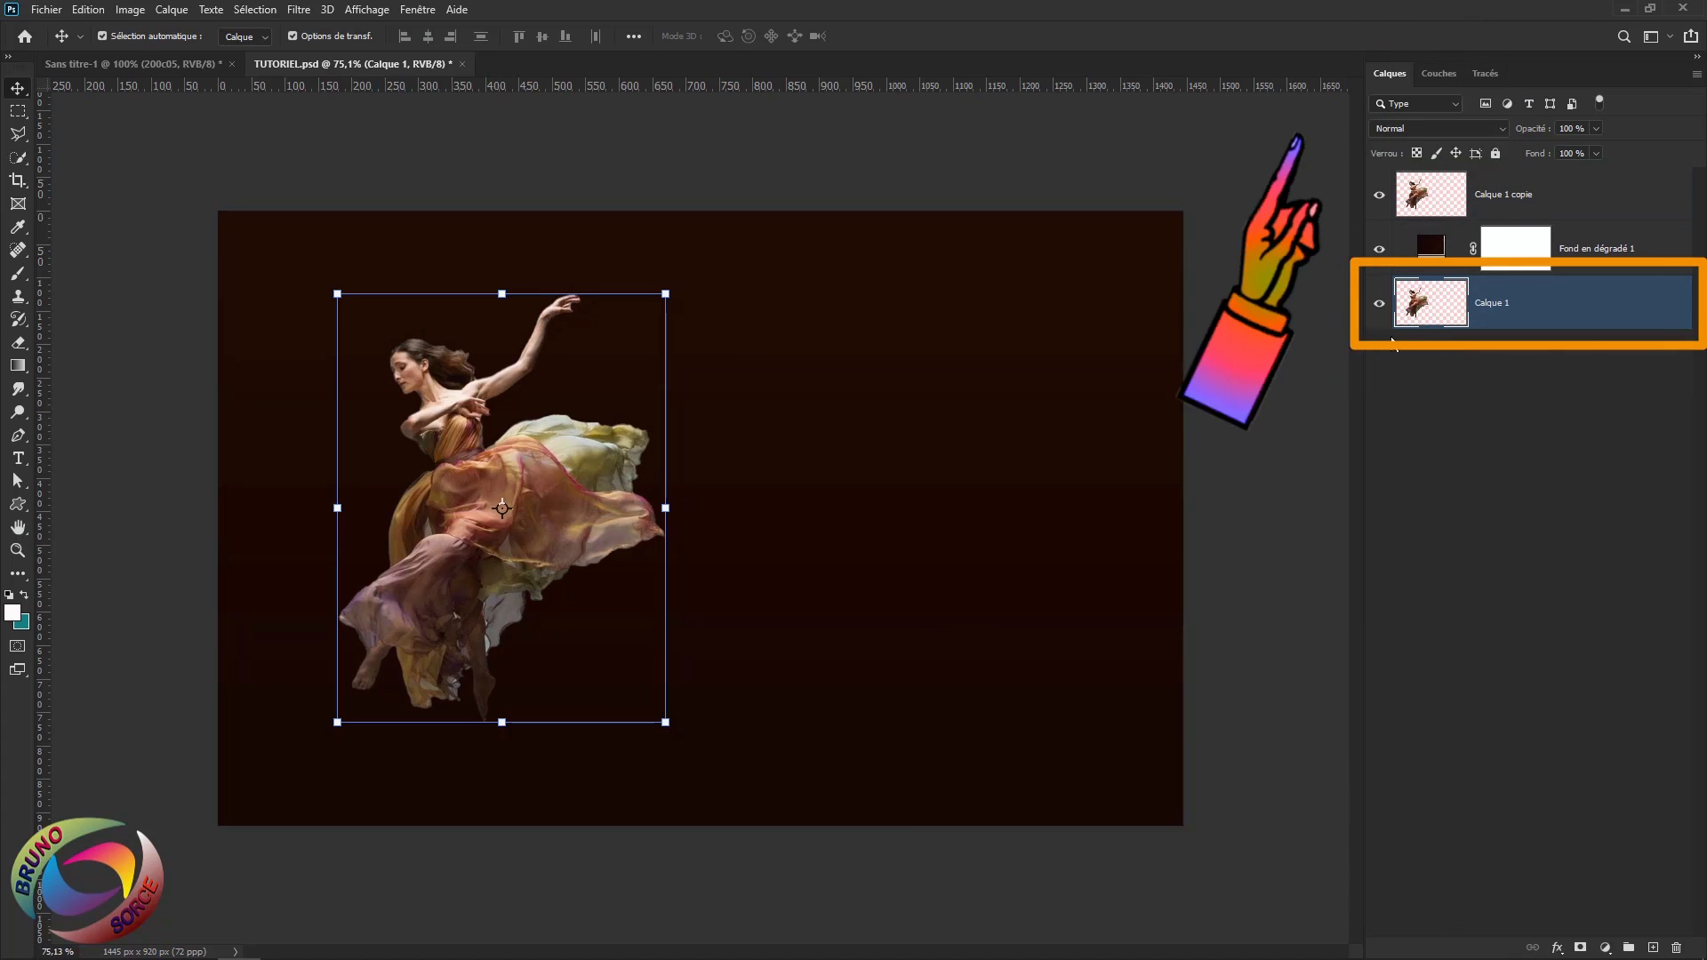
click(1379, 306)
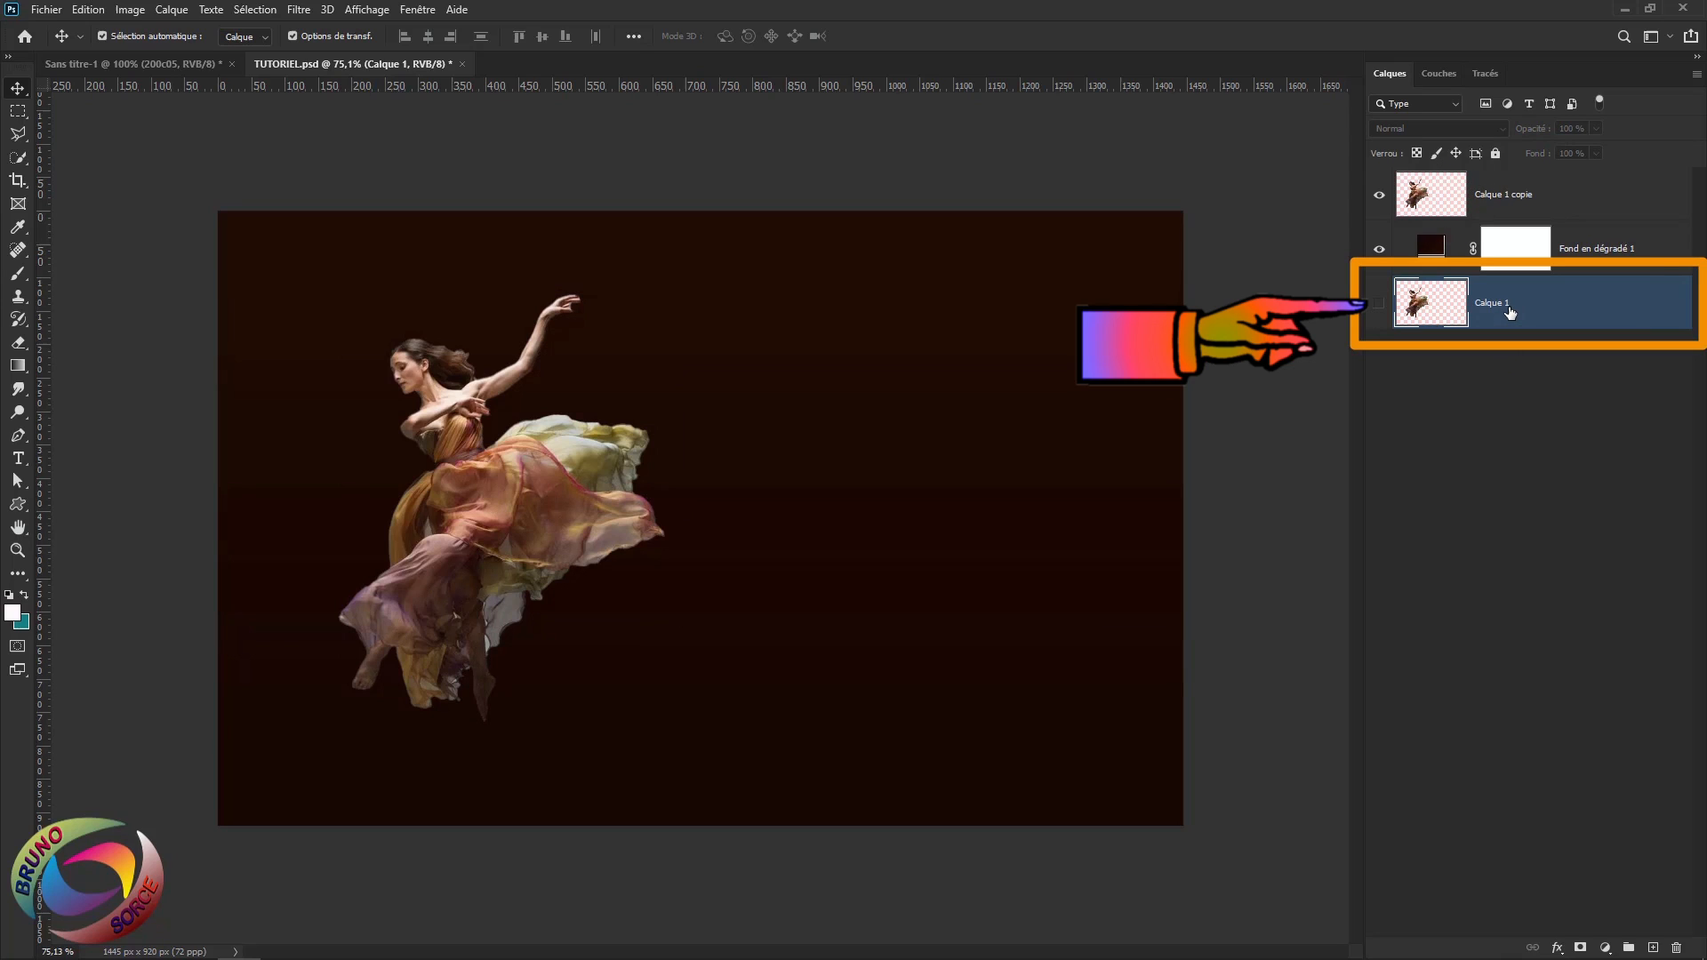
click(1502, 388)
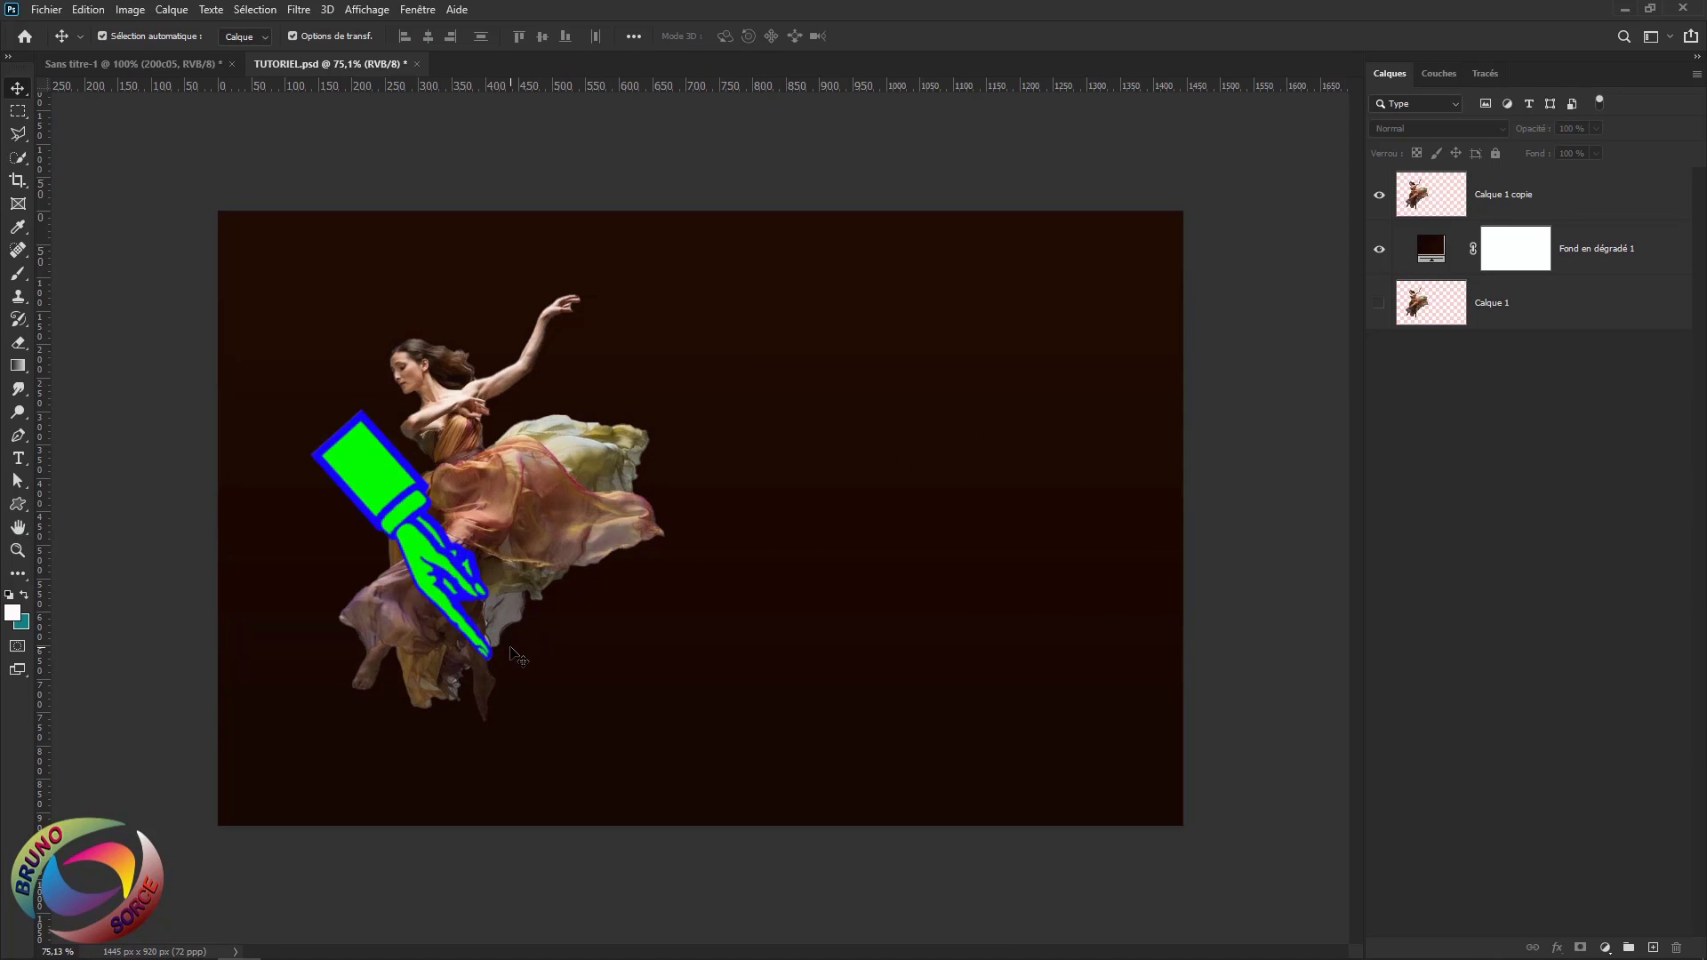
Reset the foreground colour to black and the background colour to white
click(10, 597)
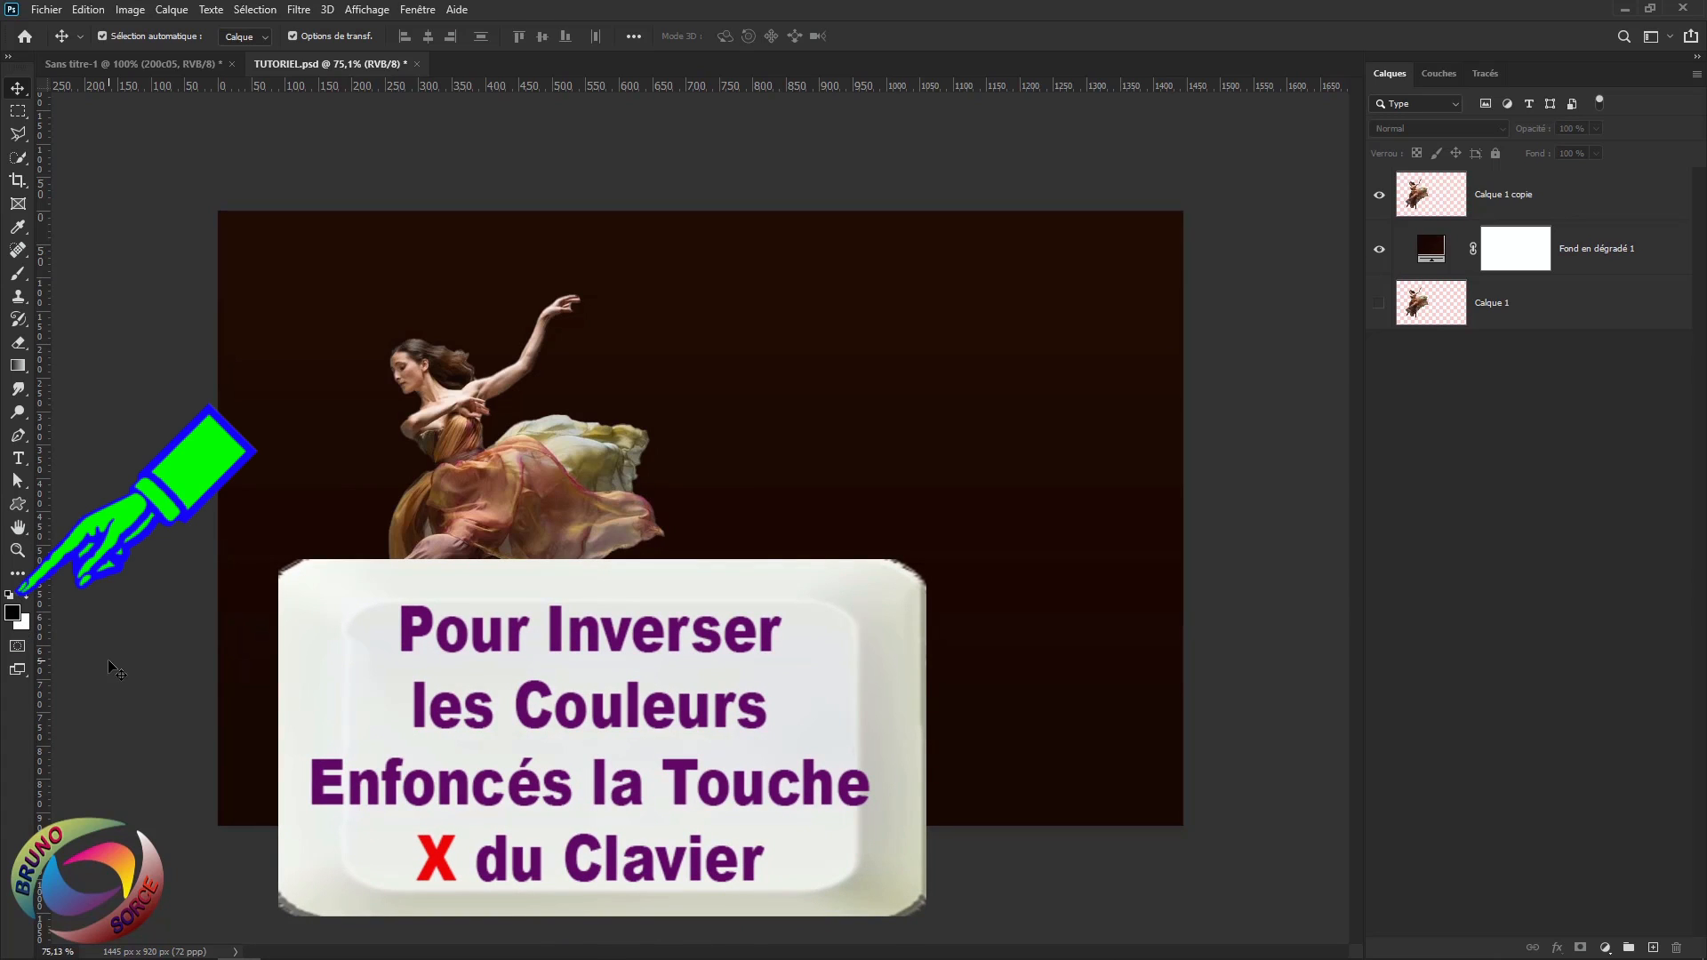
key(x)
key(x)
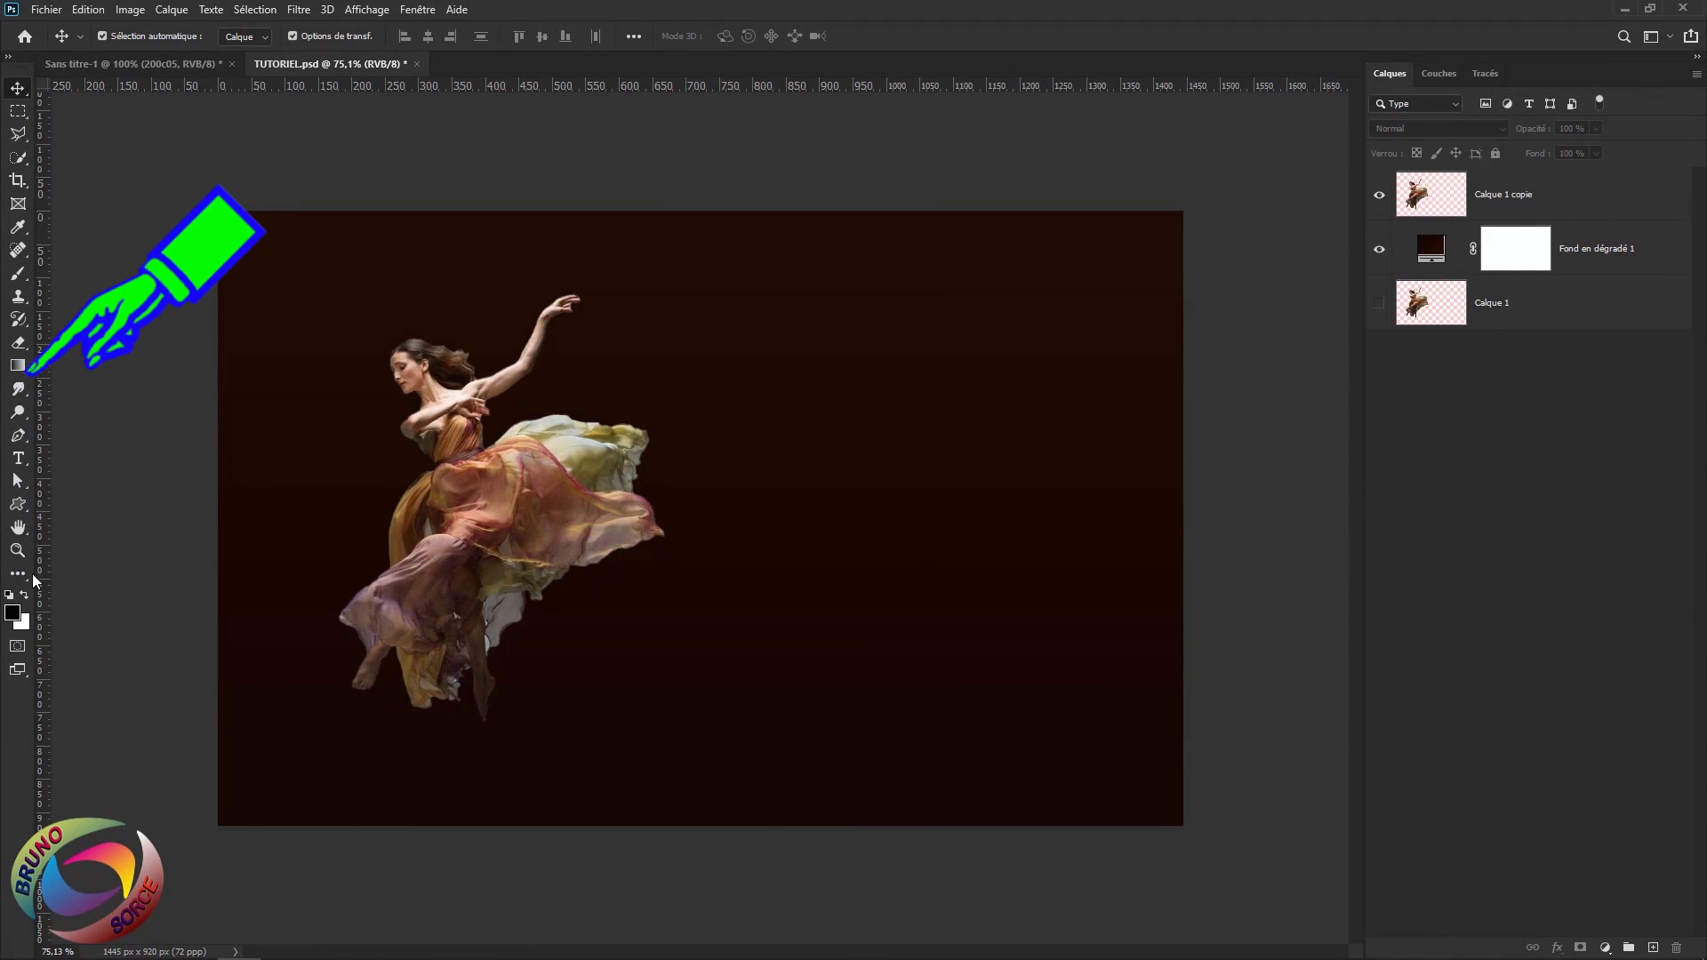
Activate the Brush tool with the 1252 px splatter tip listed below the Smokes and Clouds 2 group
click(13, 274)
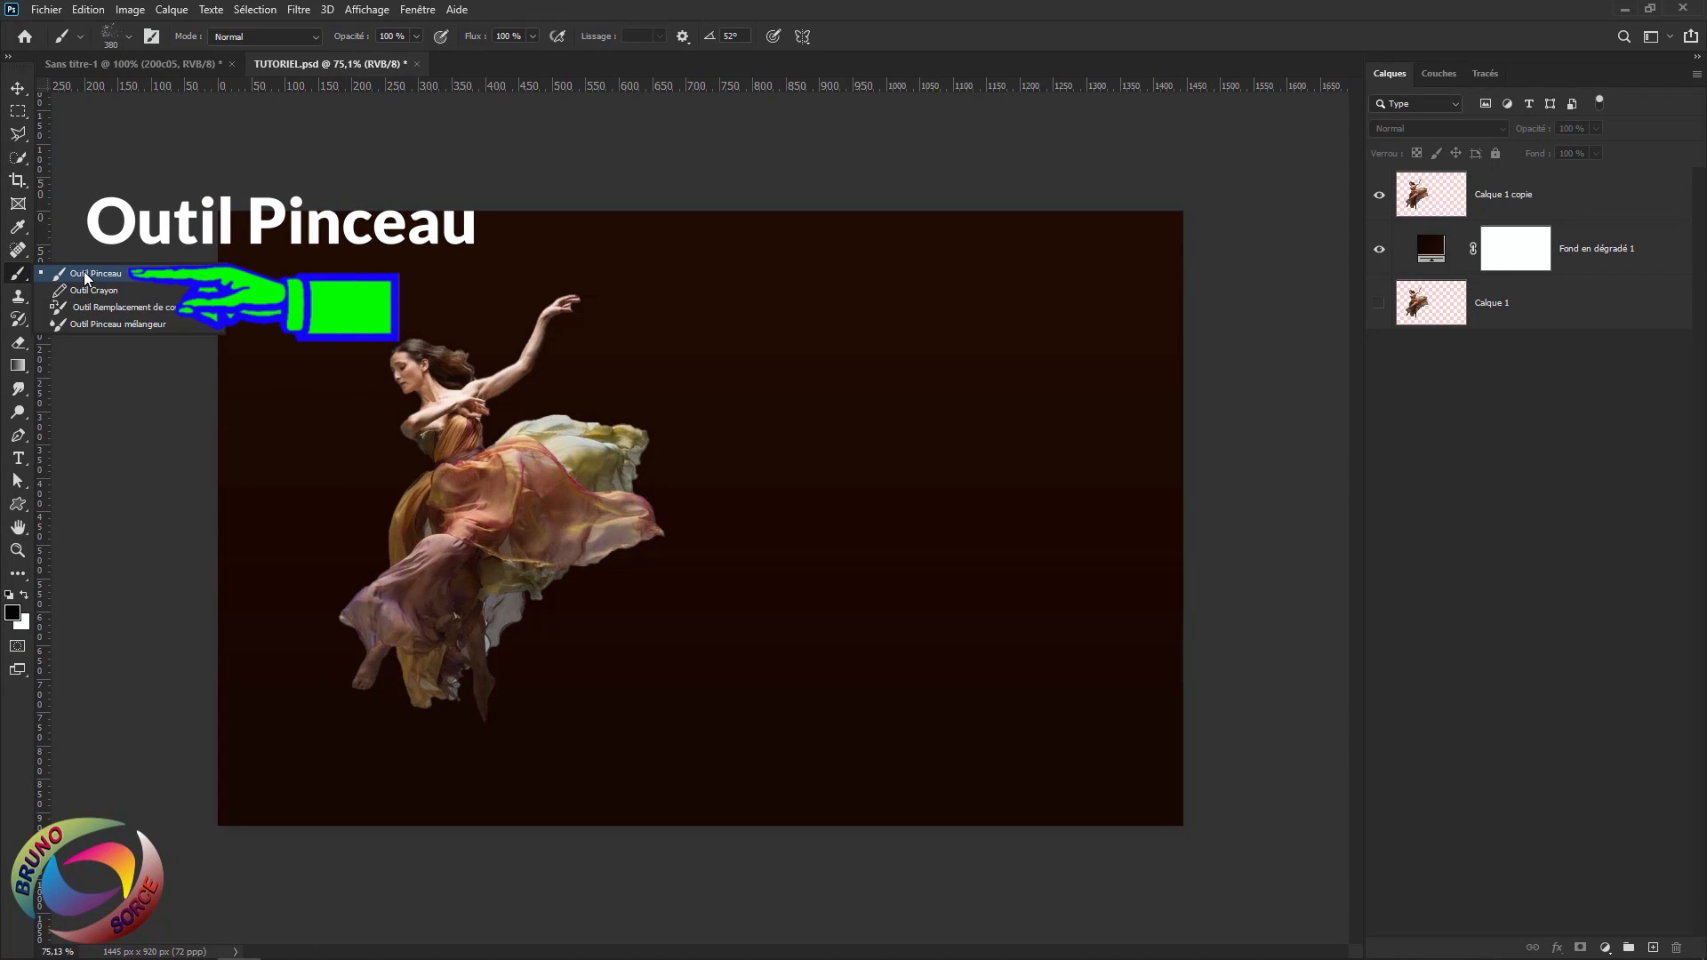
click(86, 275)
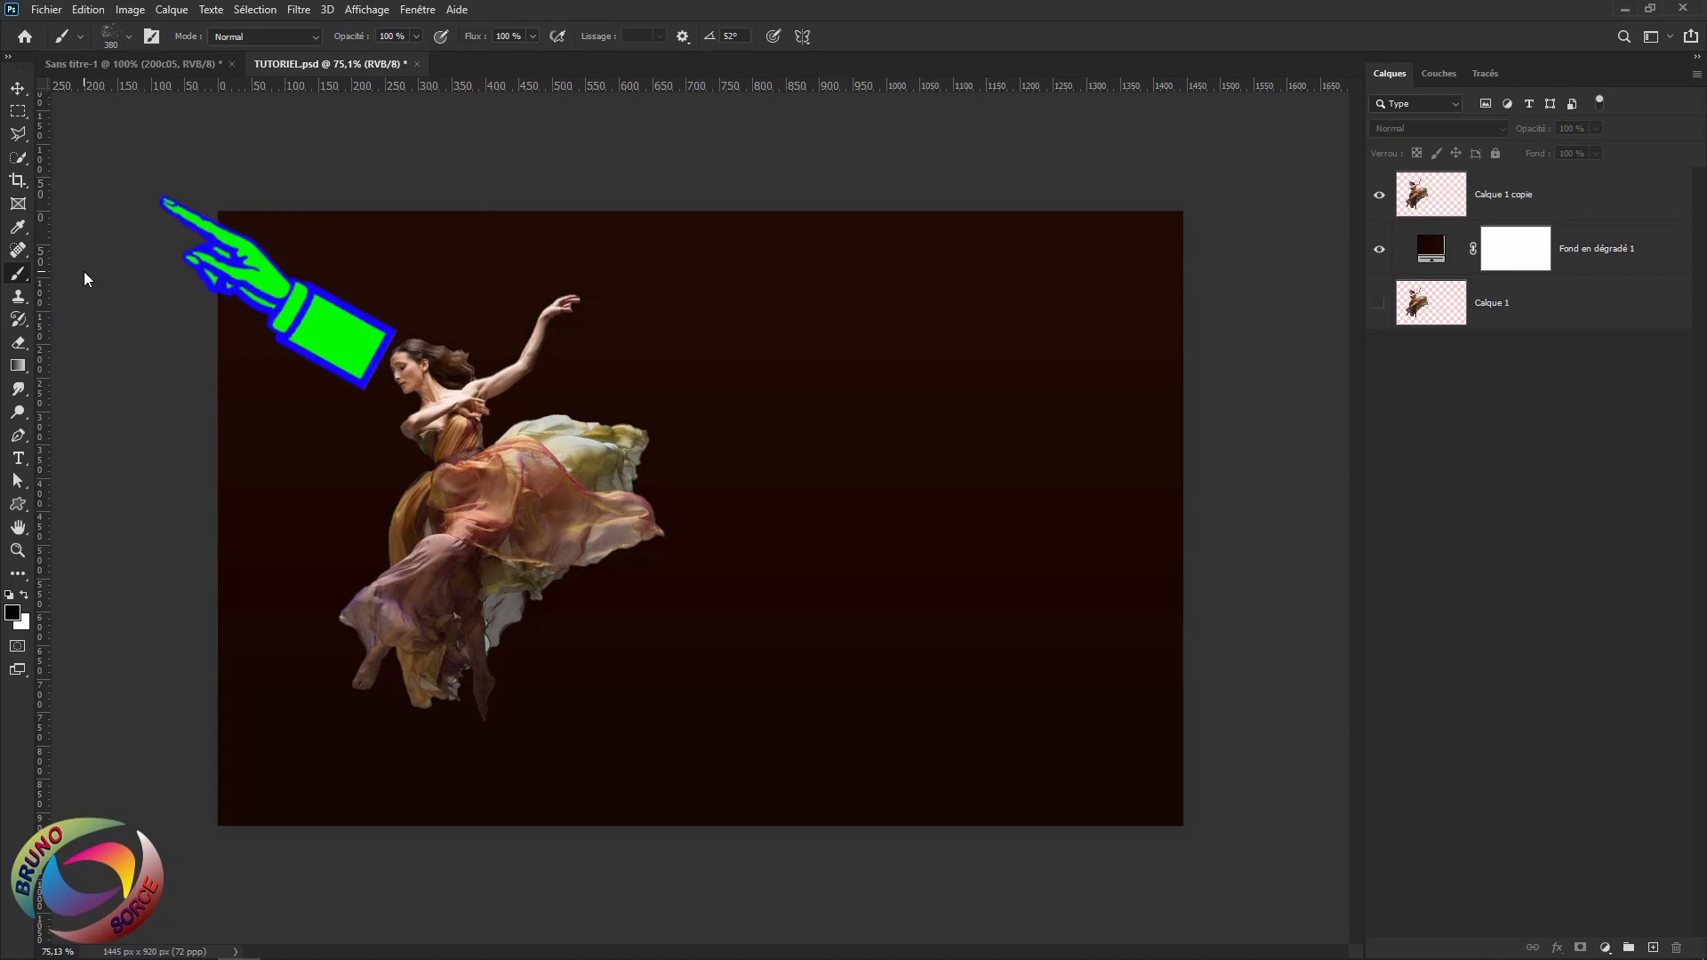
click(109, 36)
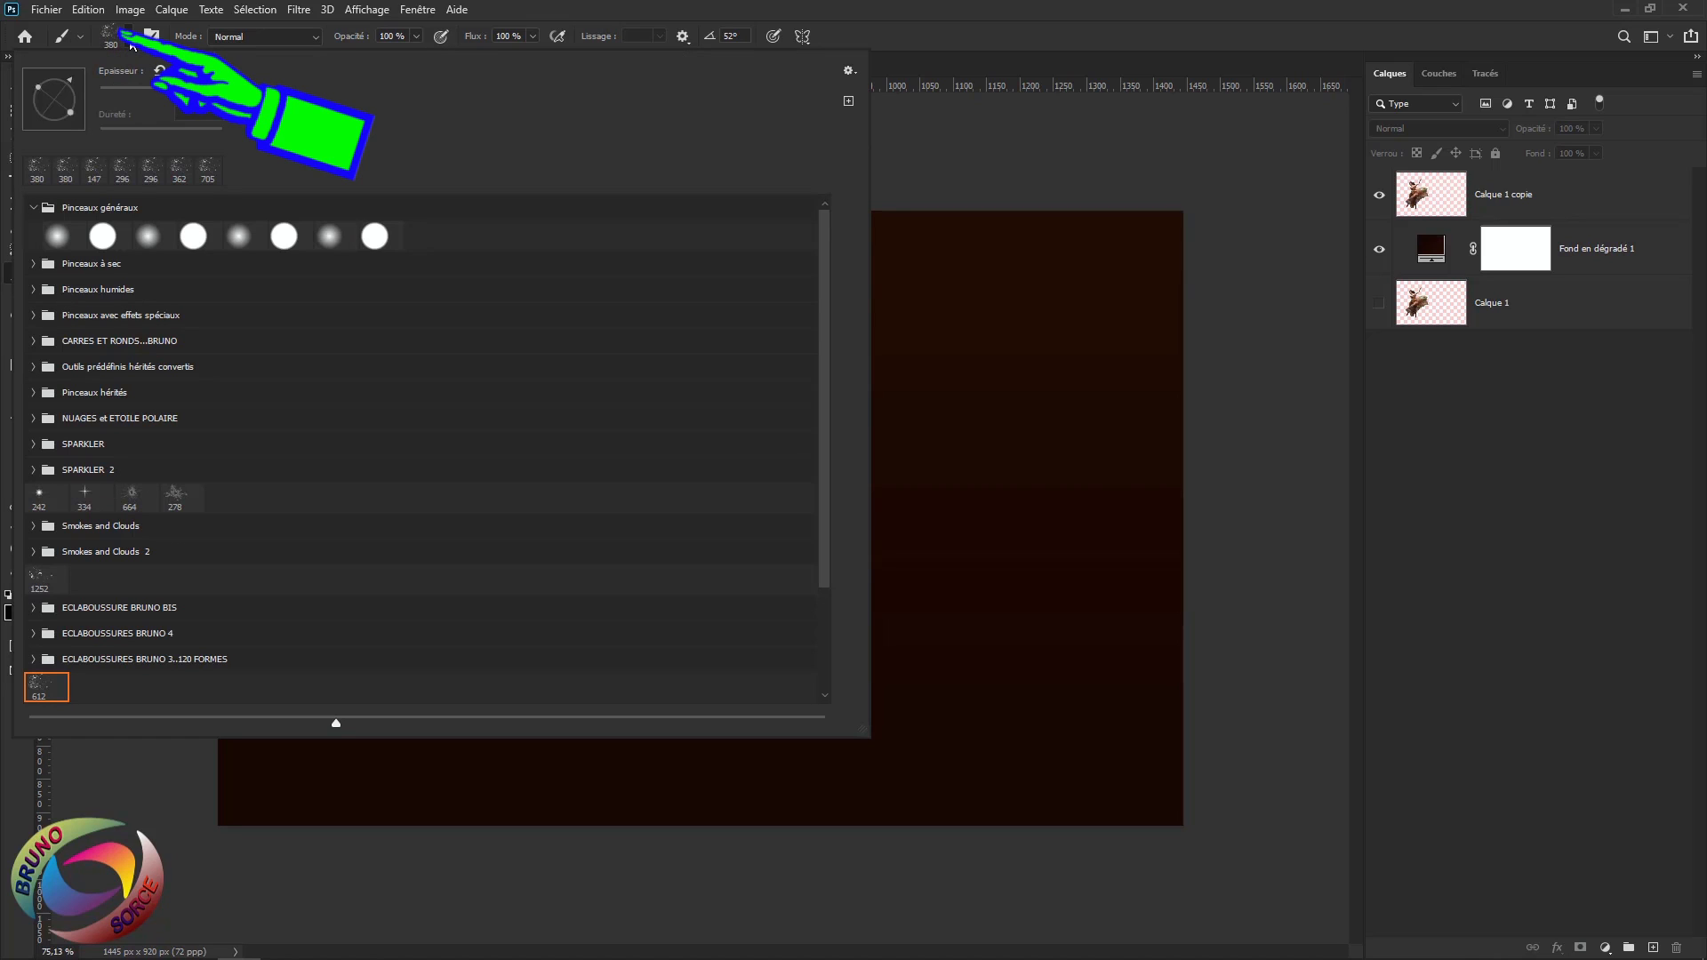
double_click(38, 582)
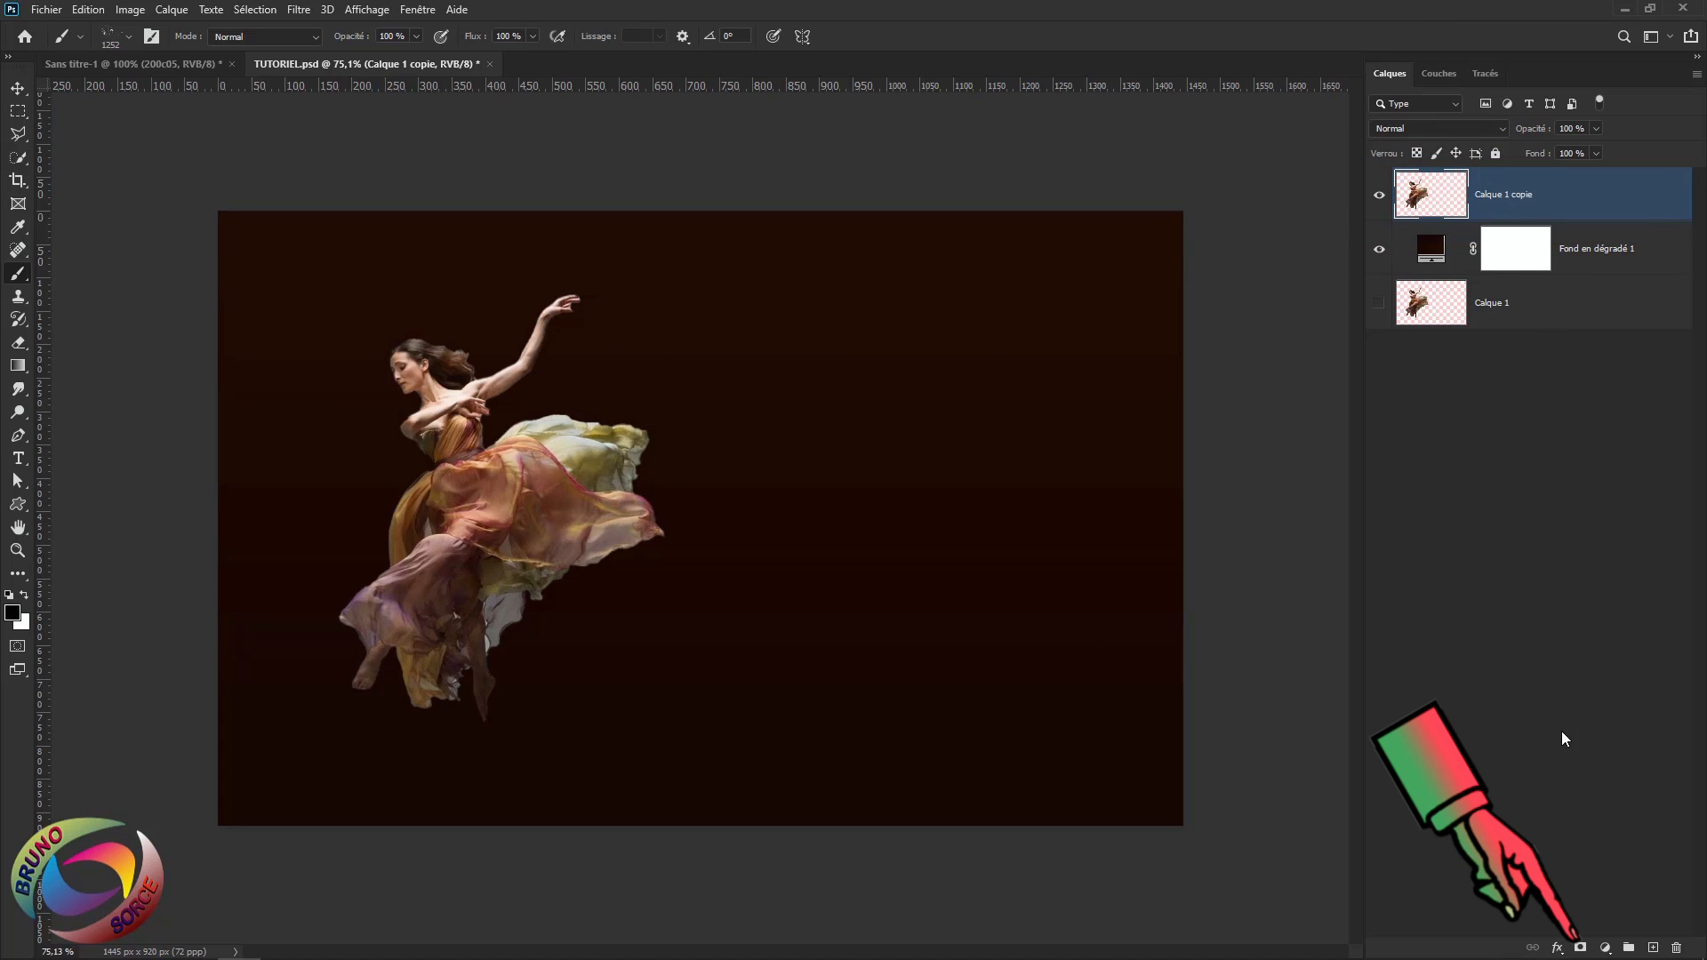
Add a white layer mask to Calque 1 copie and reduce the splatter brush to 131 px
click(1579, 949)
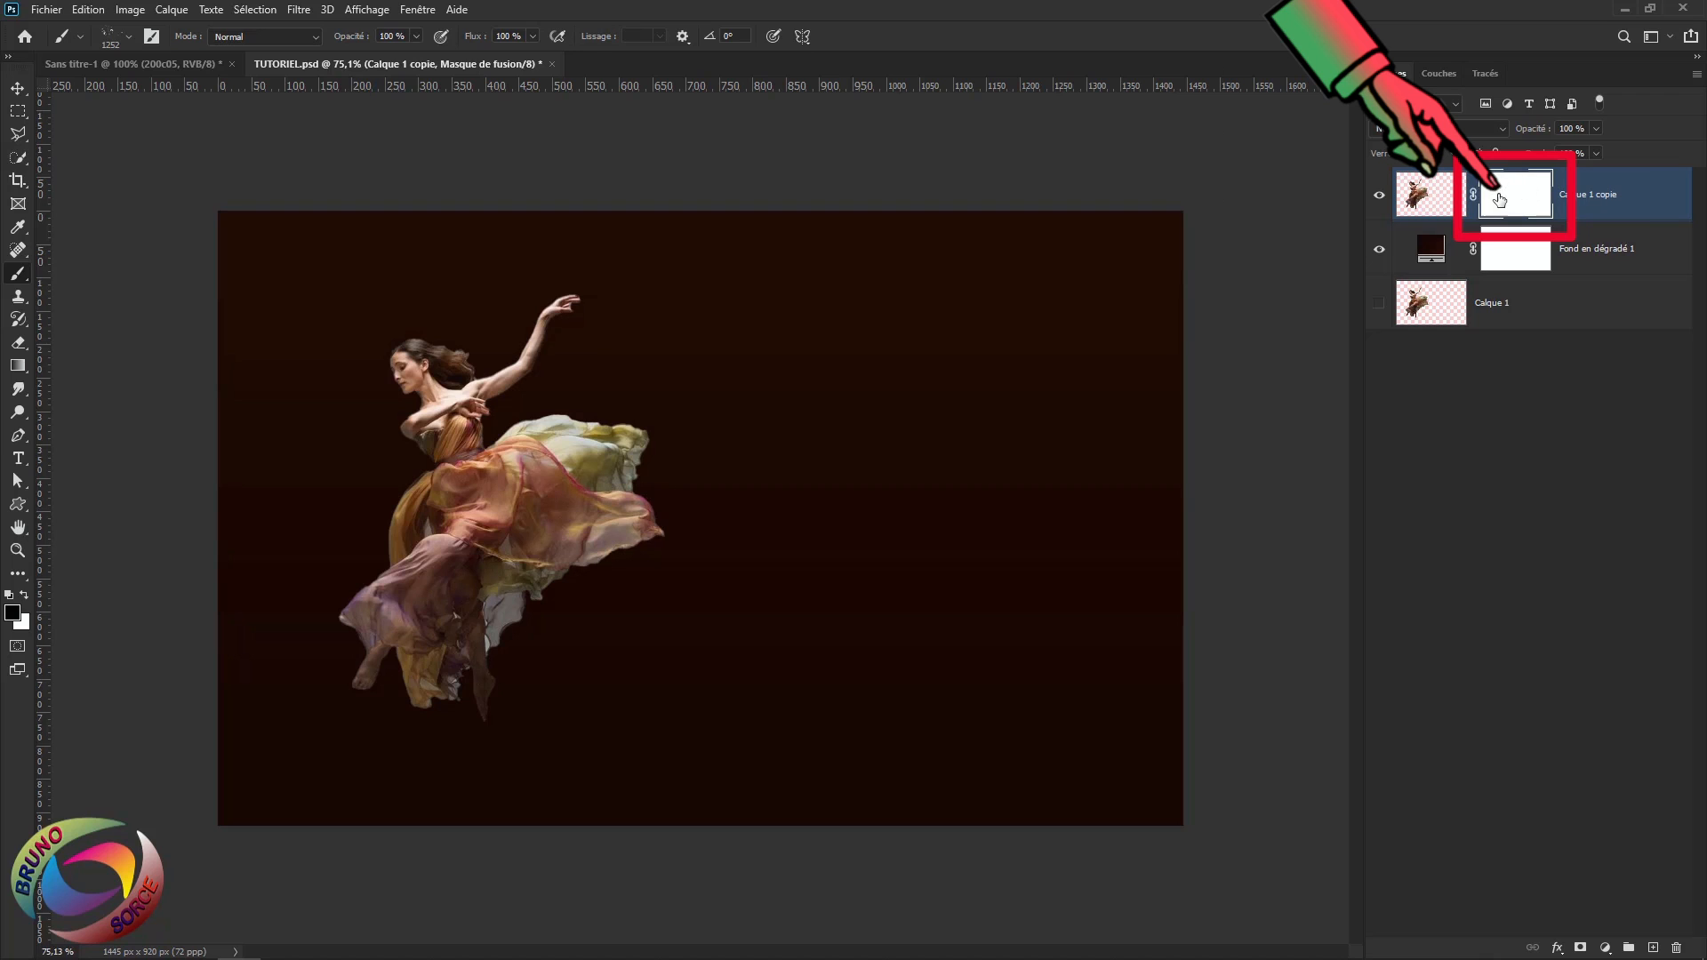
ctrl+click(1520, 196)
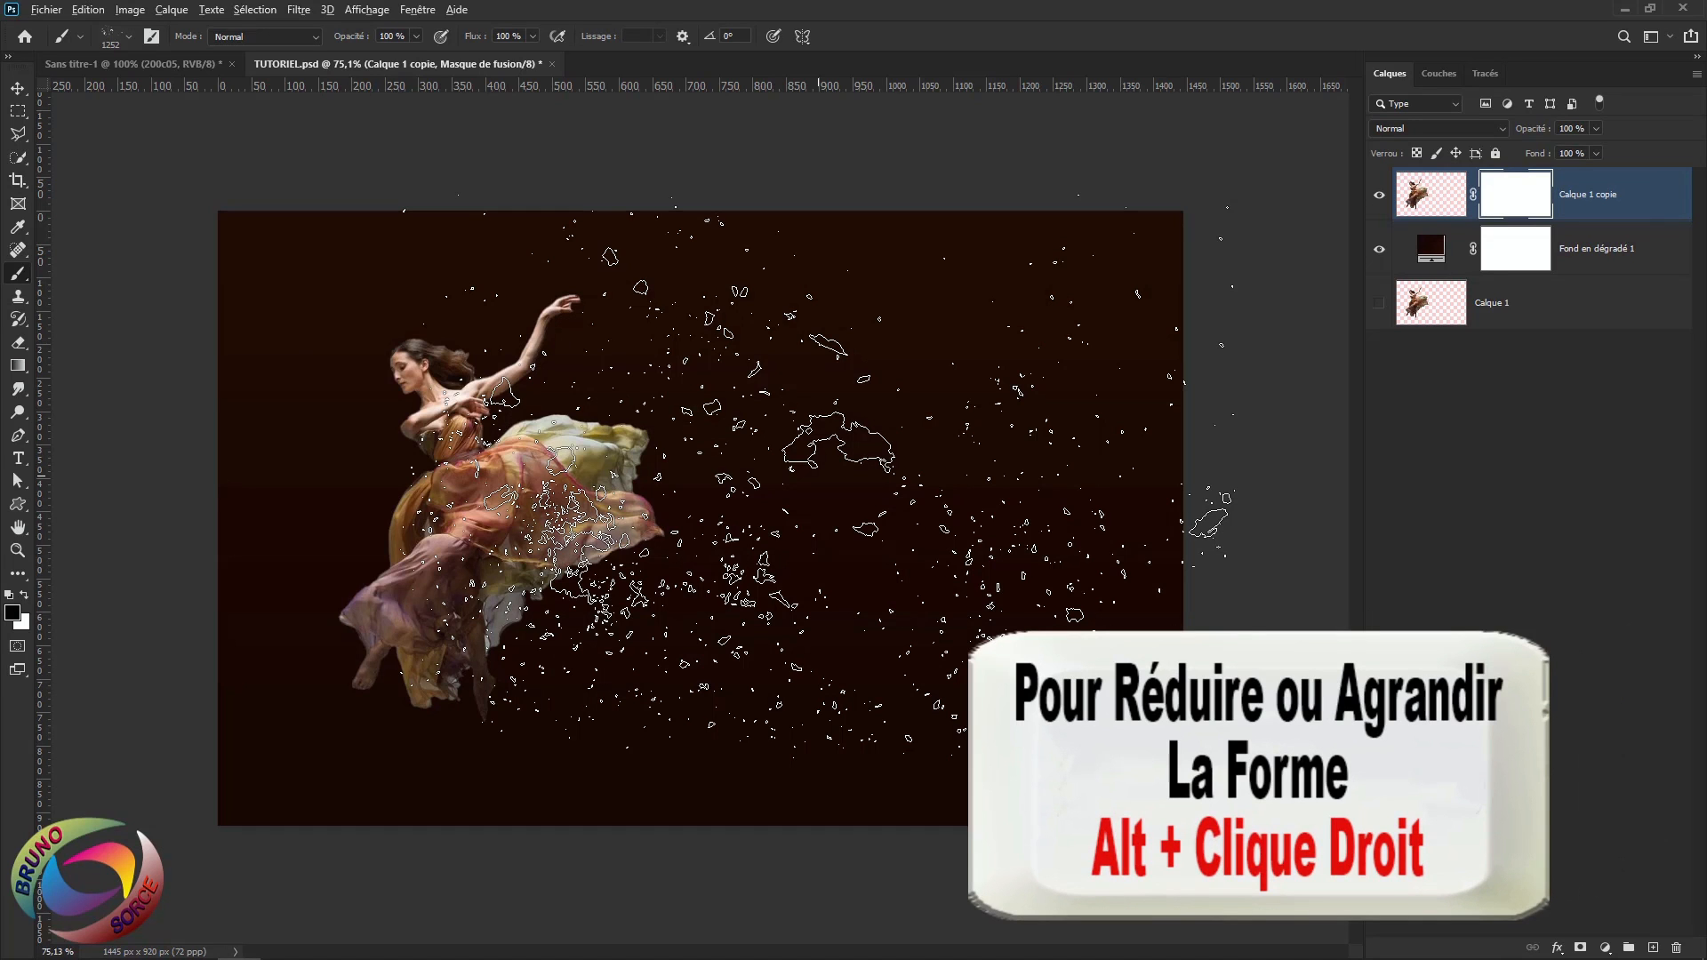
key(ctrl+d)
mouse_move(818, 471)
mouse_down()
mouse_move(684, 511)
mouse_move(444, 526)
mouse_up()
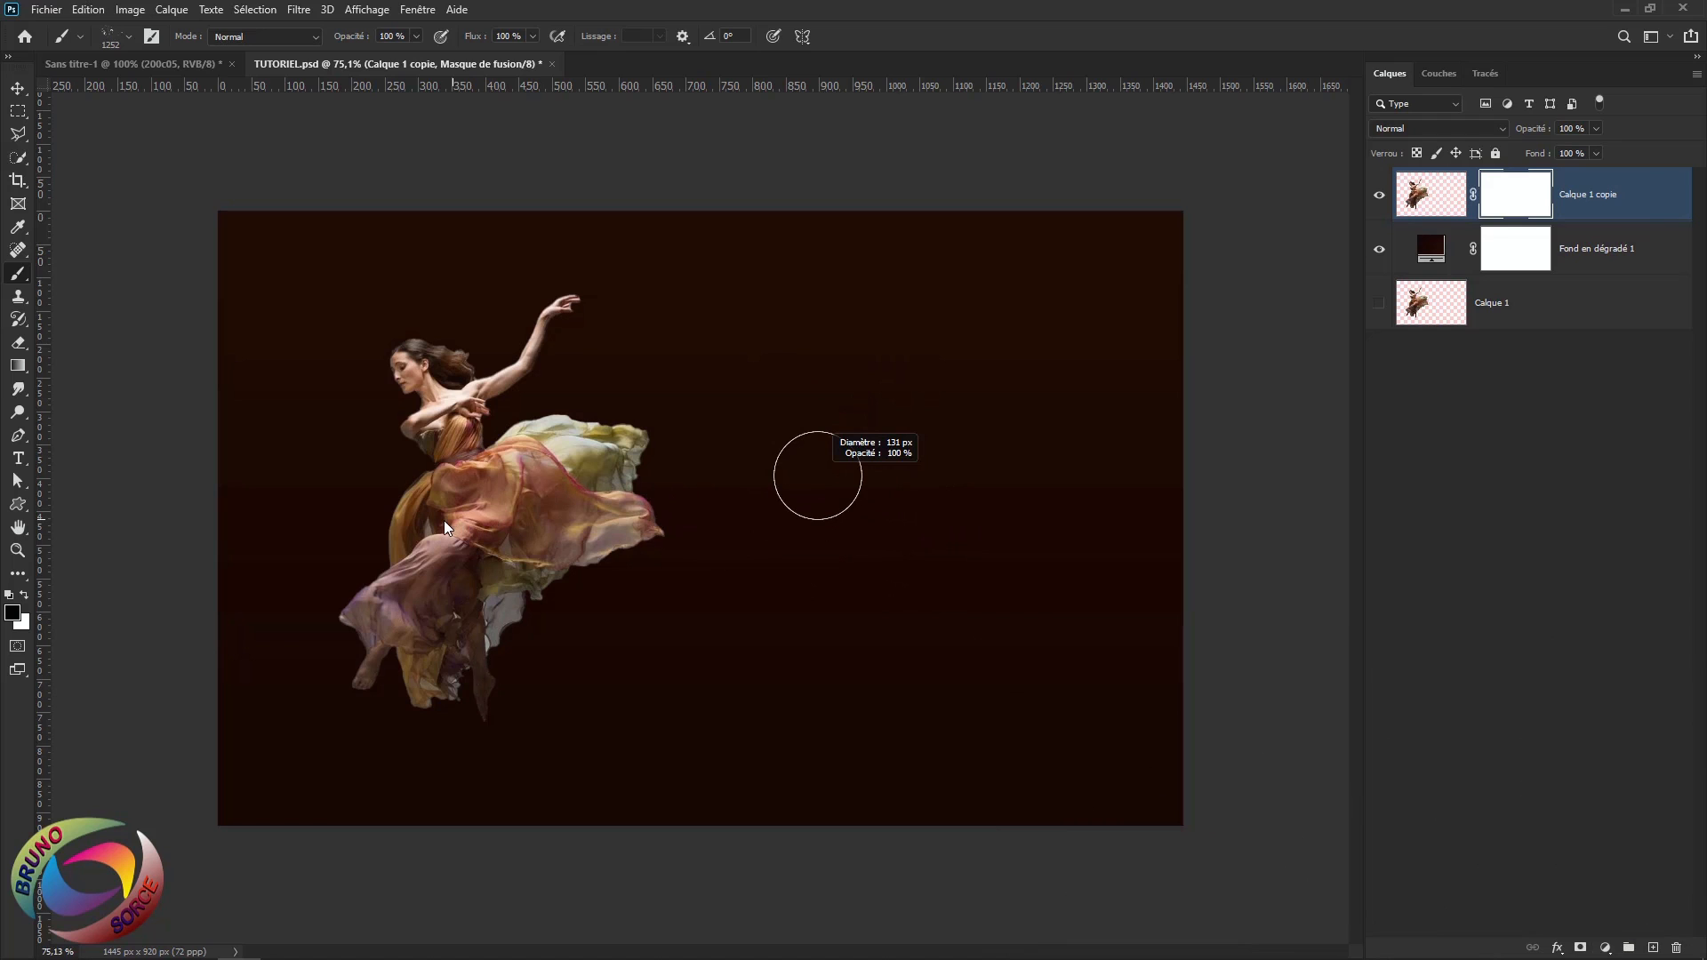
Paint black splatter on the Calque 1 copie mask along the yellow and pink skirt's outer and upper edges, with the tip at -18°
scroll(675, 496, up, 5)
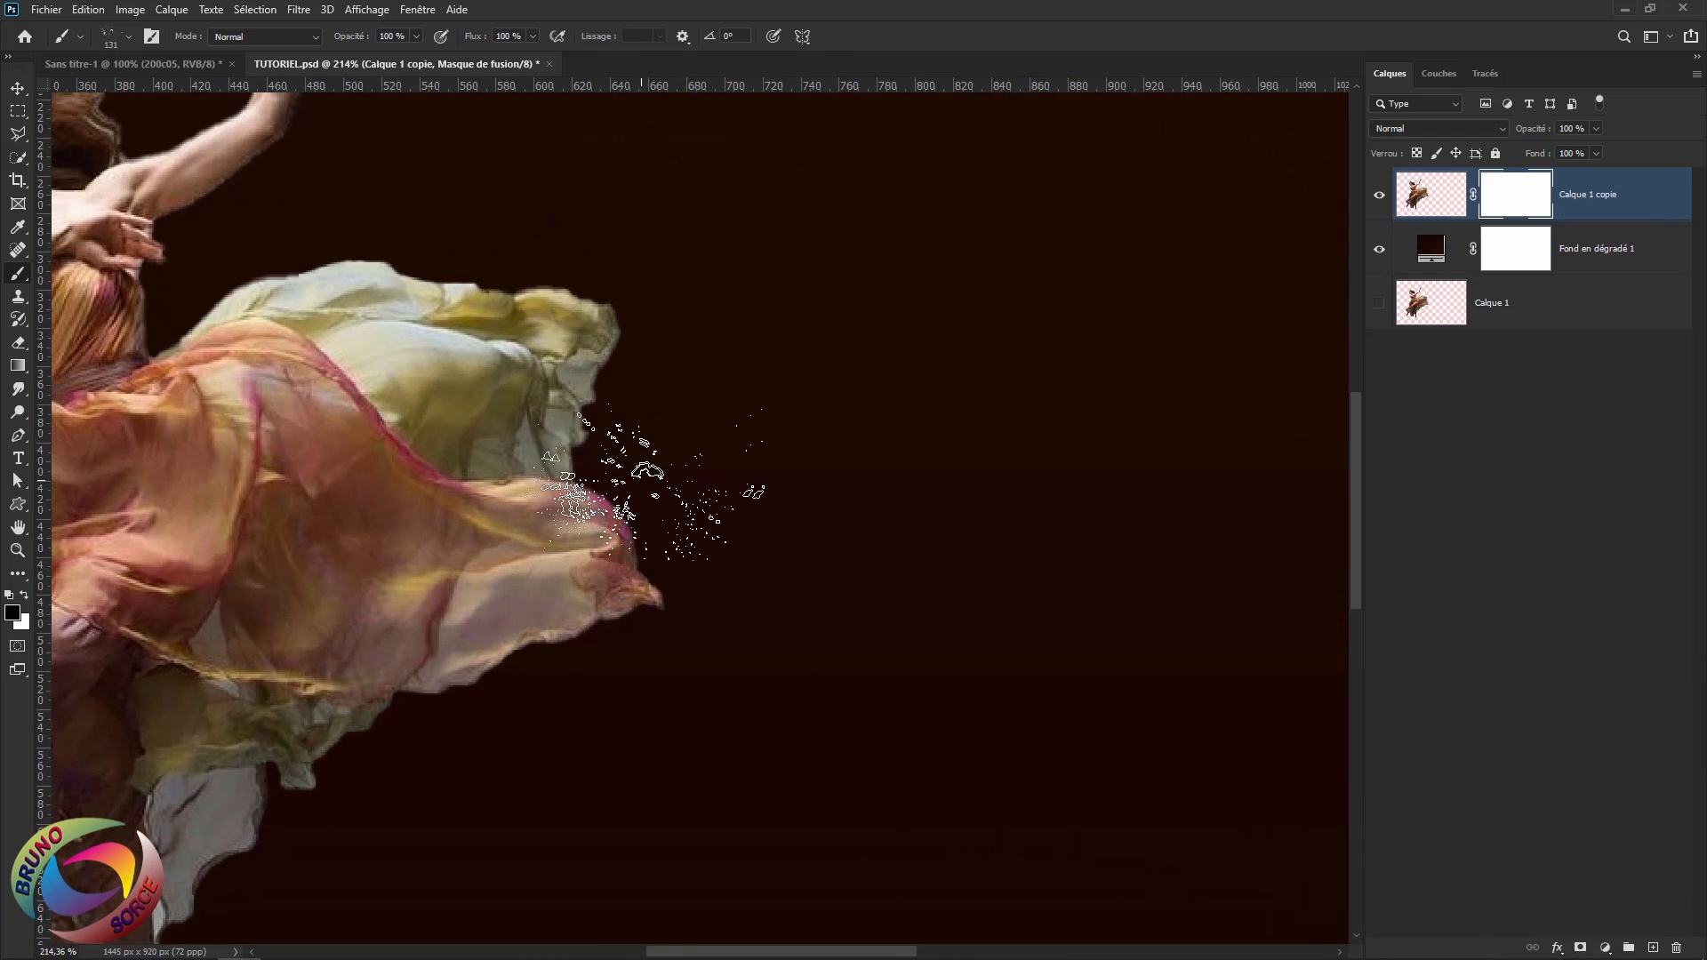
scroll(639, 483, up, 2)
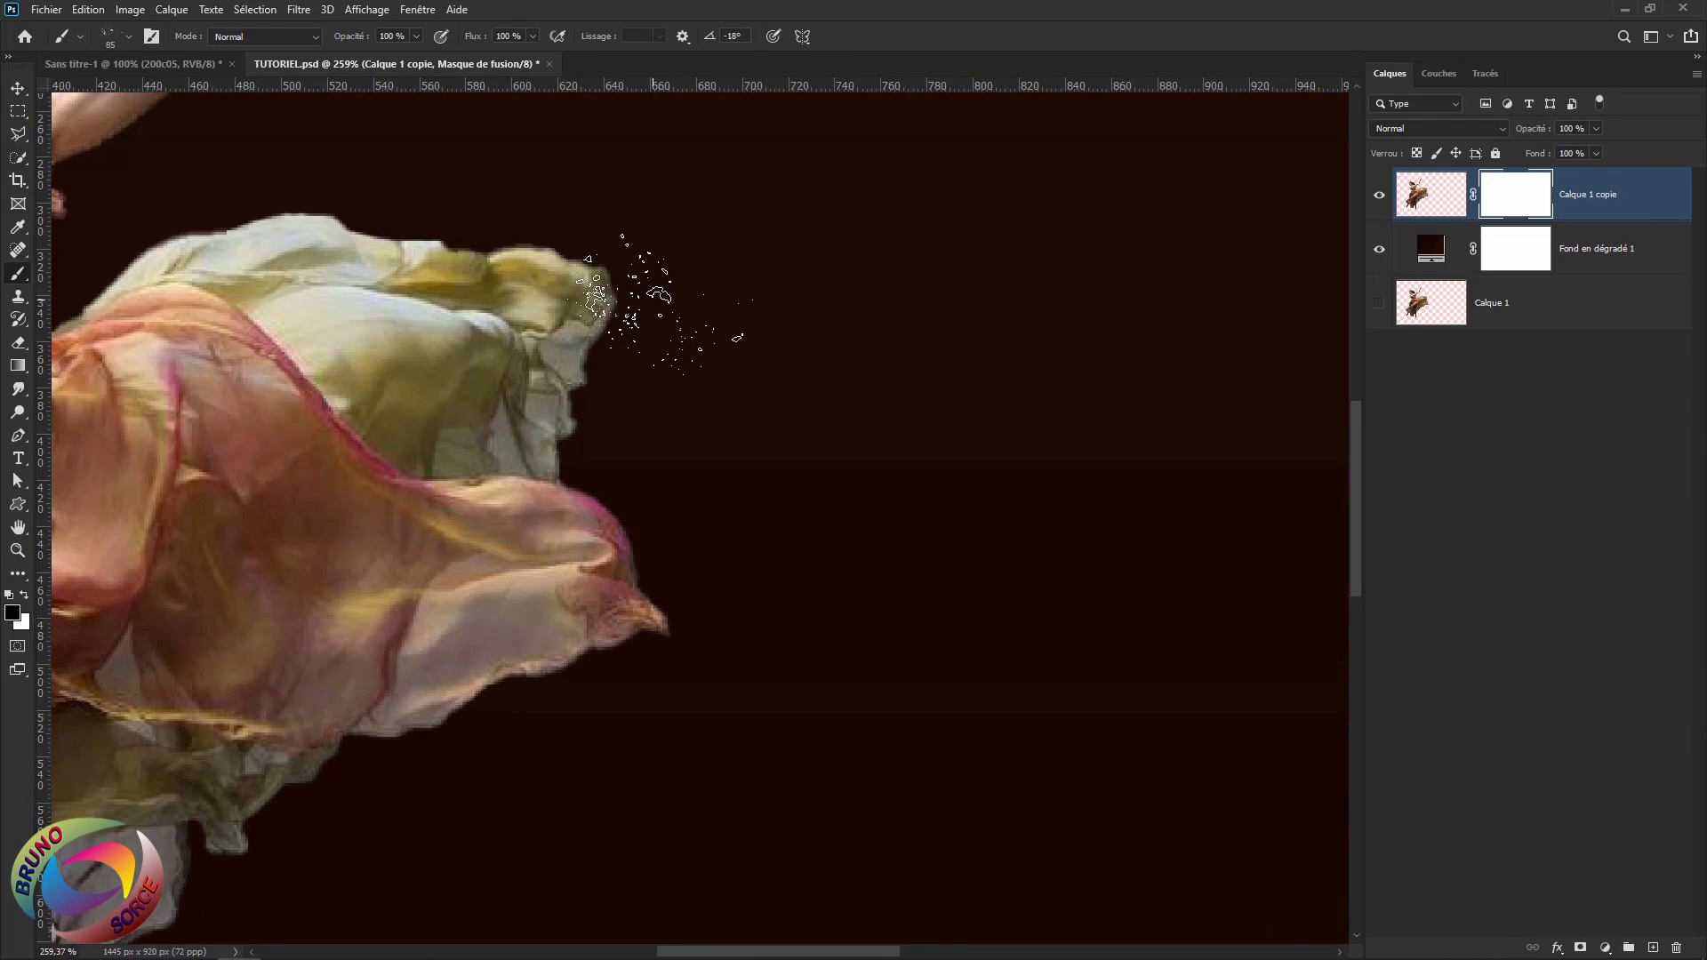
mouse_move(659, 306)
mouse_down()
mouse_move(604, 480)
mouse_move(639, 531)
mouse_move(674, 534)
mouse_up()
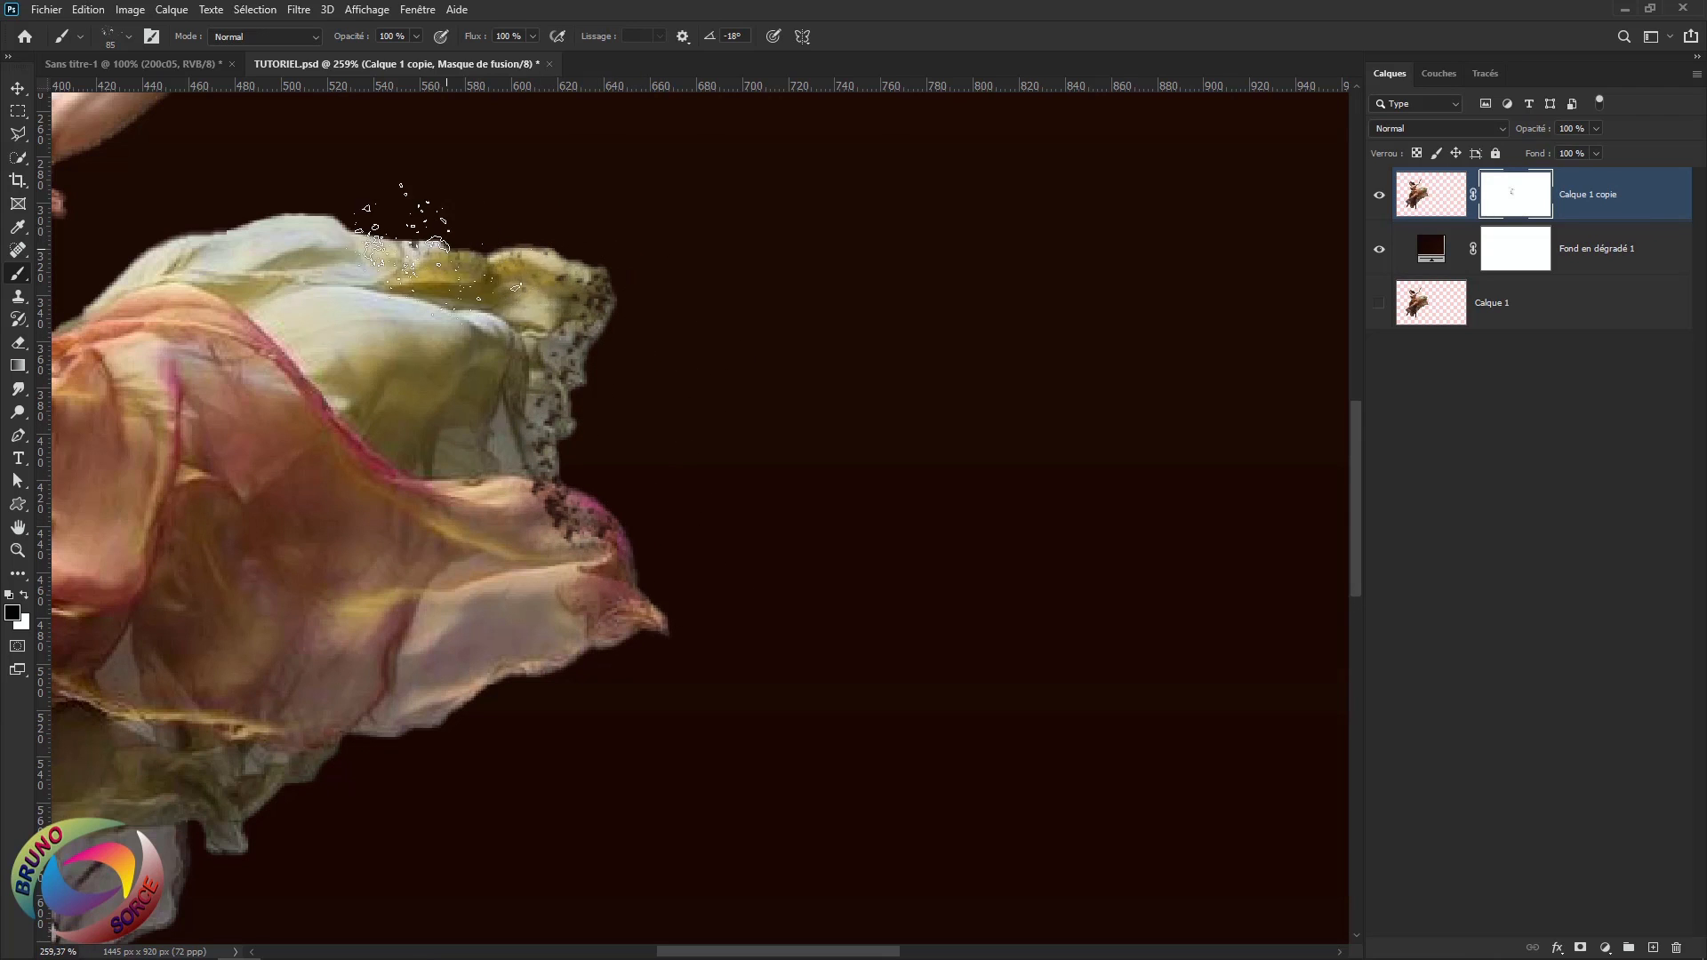
drag(440, 248, 329, 233)
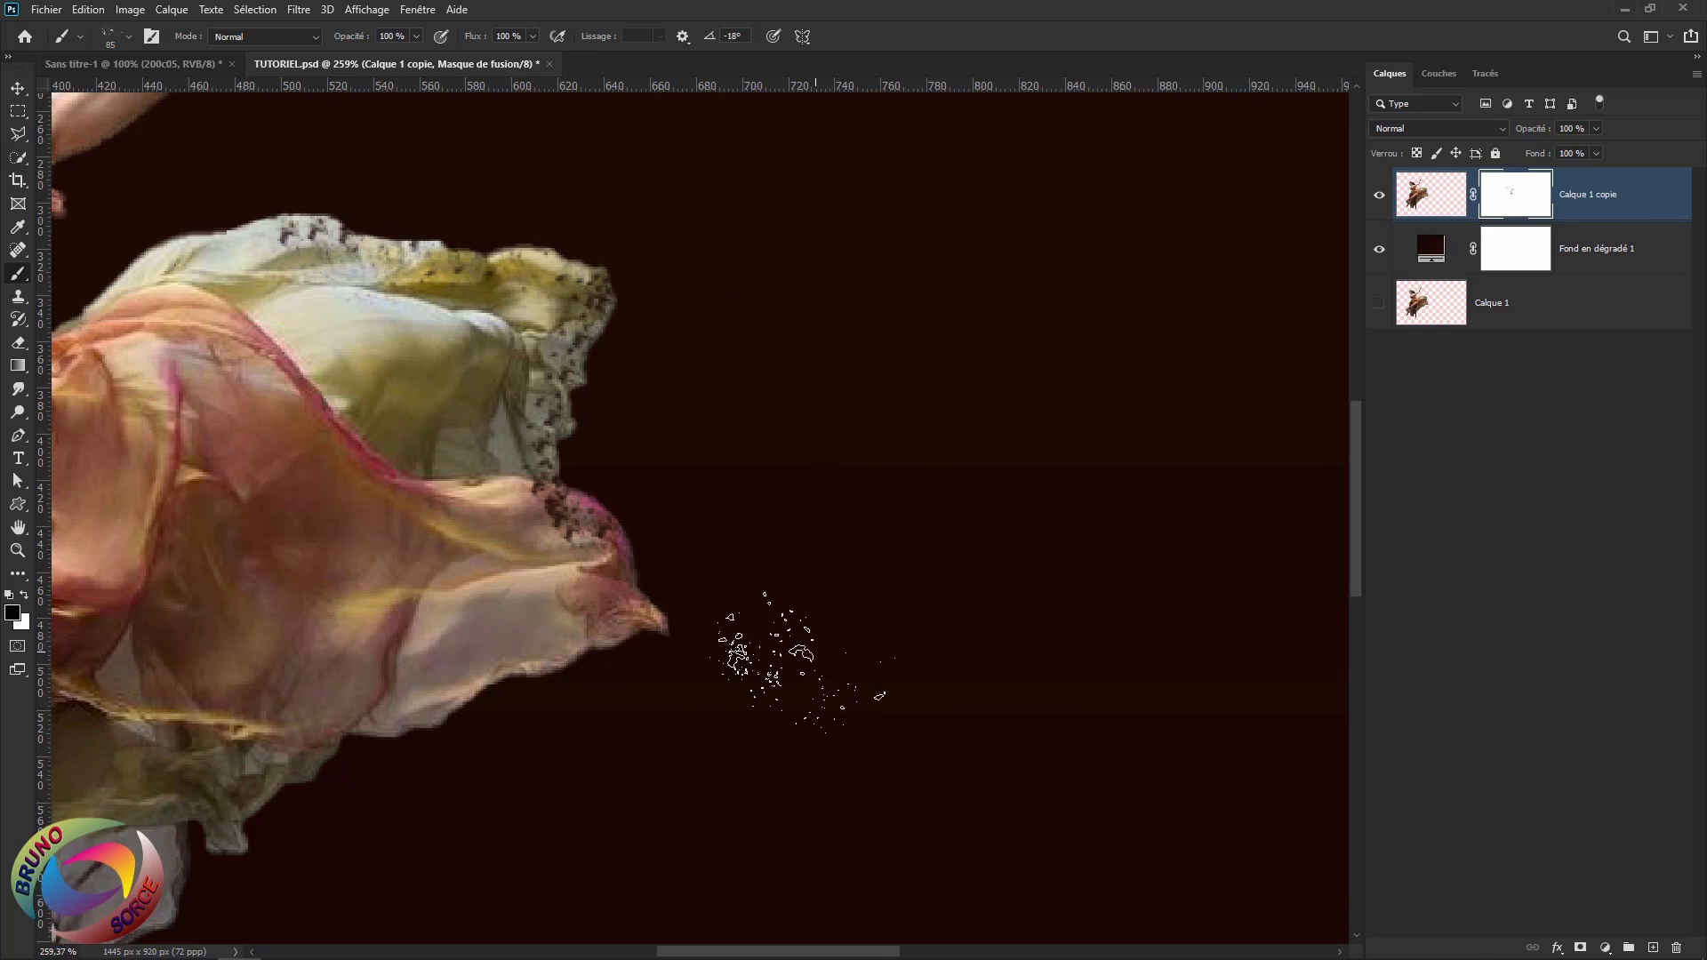
Continue the black mask splatter along the dress's lower hem and trailing fabric edges, turning the brush tip to -121° for the hem
drag(610, 702, 1099, 514)
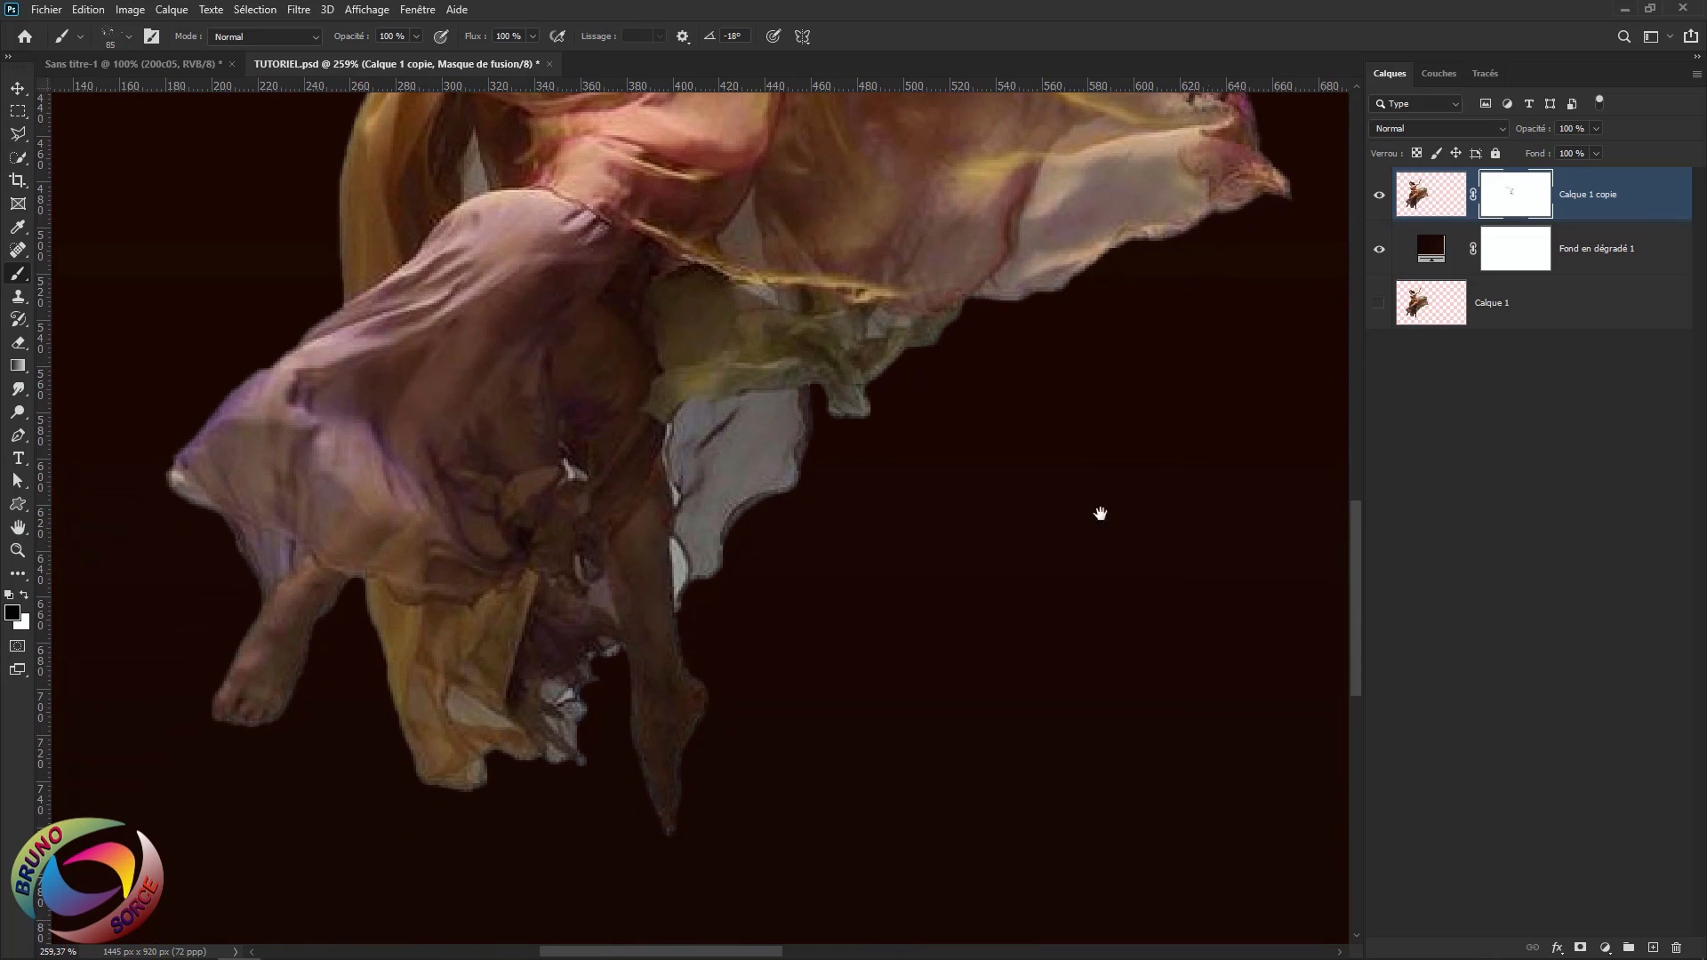
mouse_move(506, 796)
mouse_down()
mouse_move(569, 774)
mouse_move(507, 782)
mouse_move(591, 724)
mouse_move(587, 693)
mouse_move(569, 724)
mouse_move(591, 689)
mouse_move(566, 767)
mouse_up()
click(560, 800)
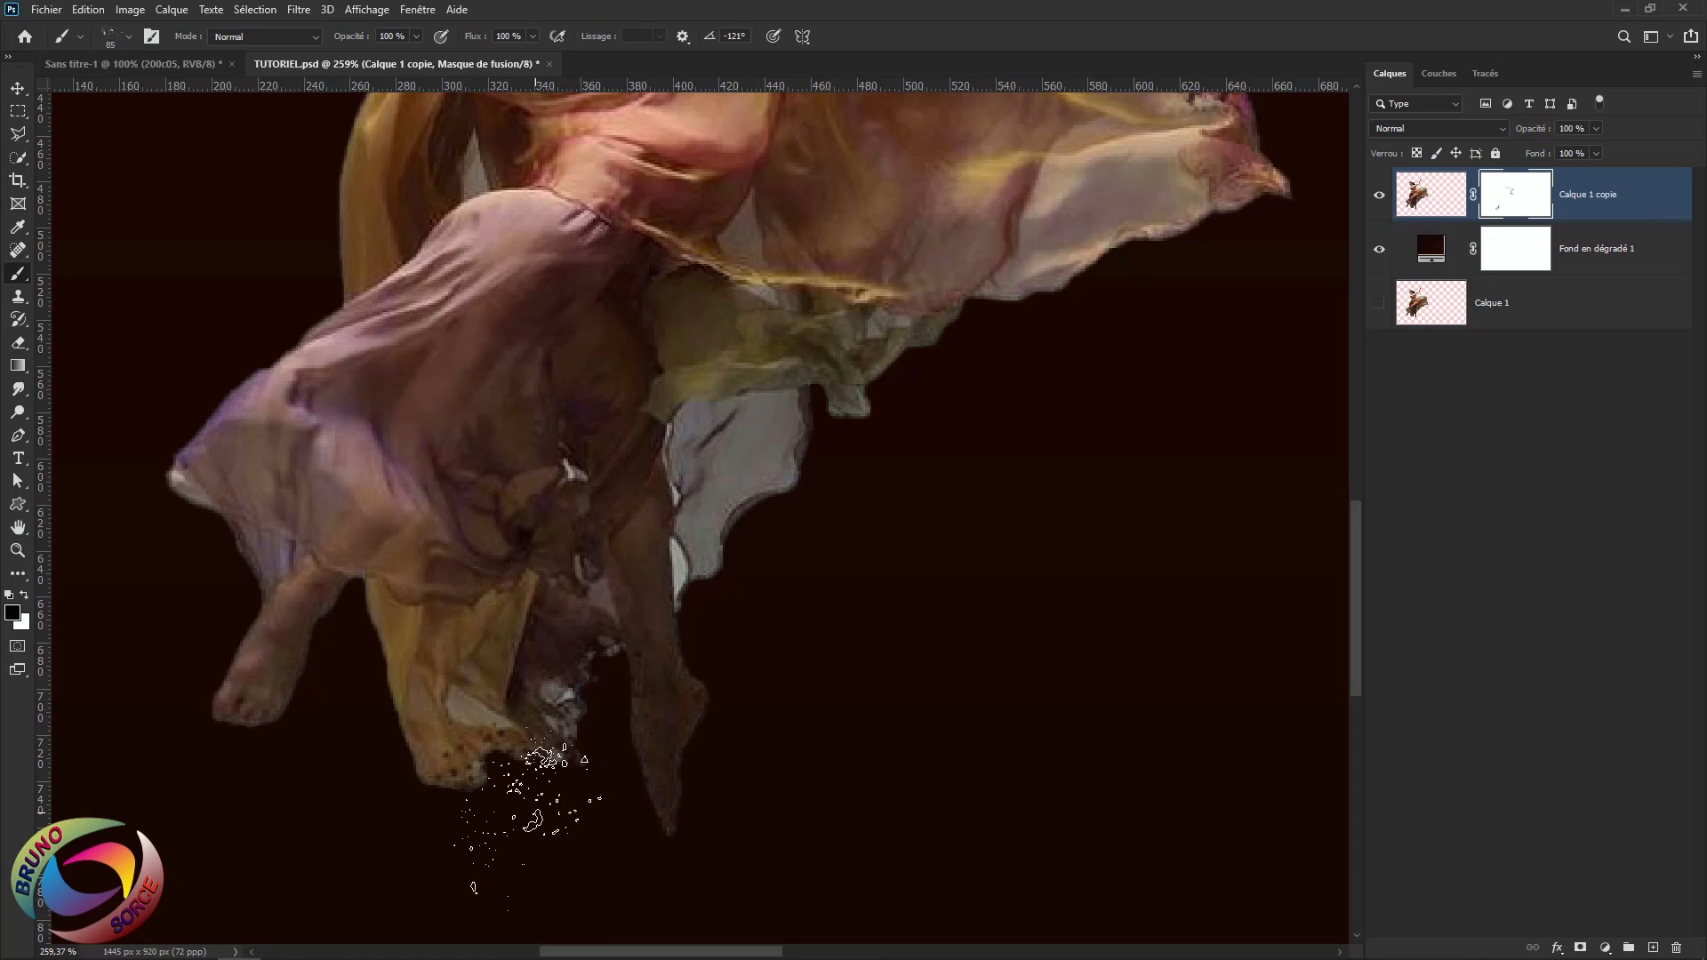
click(528, 812)
click(459, 833)
mouse_move(798, 633)
mouse_down()
mouse_move(797, 508)
mouse_move(776, 510)
mouse_move(789, 485)
mouse_move(761, 499)
mouse_move(748, 535)
mouse_move(814, 401)
mouse_move(952, 298)
mouse_move(976, 563)
mouse_move(963, 705)
mouse_up()
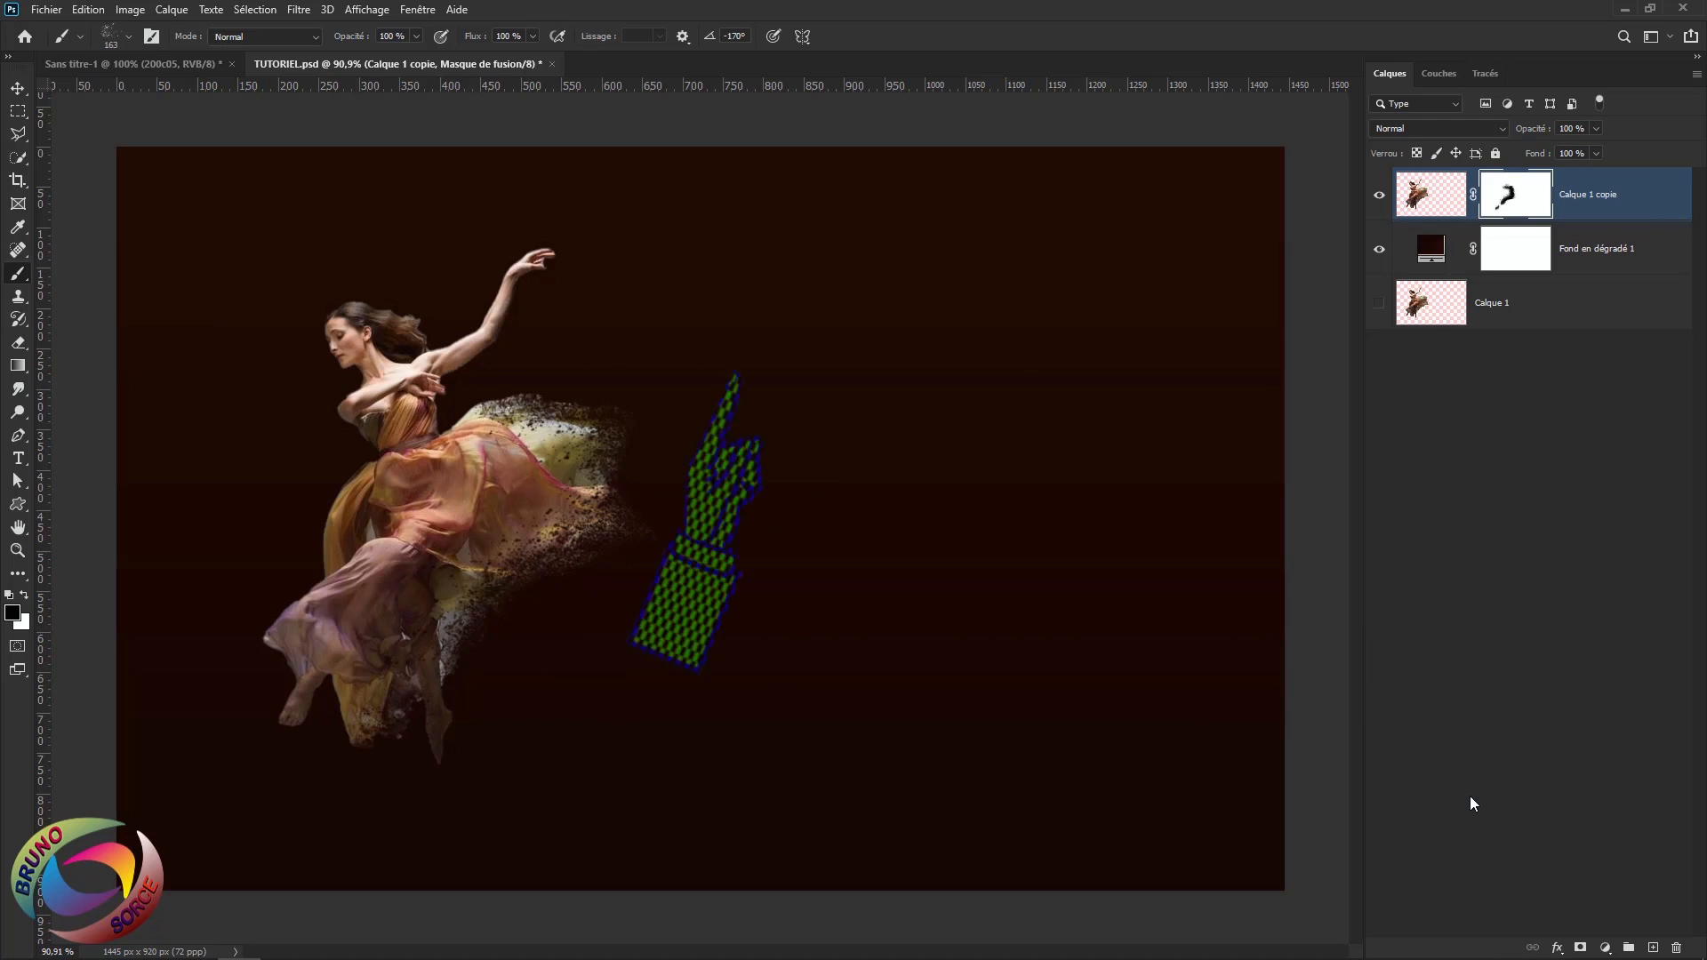
Add a solid colour fill layer in dark red 5b0707 above Calque 1 copie
click(1432, 198)
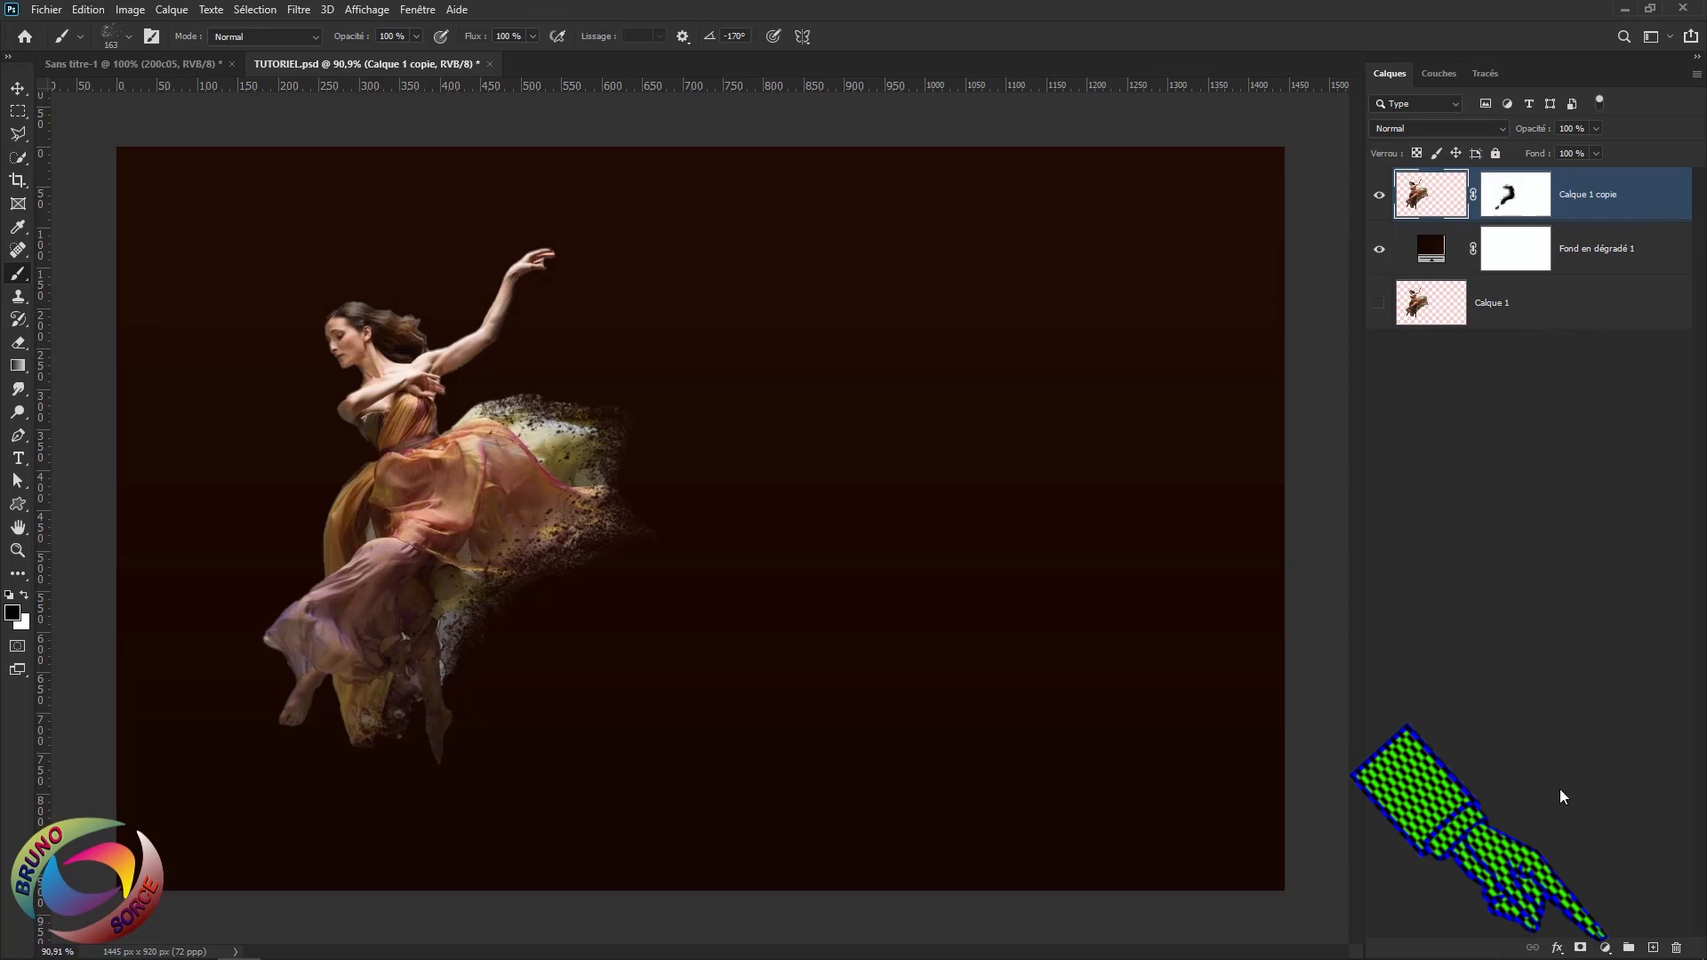
click(1604, 947)
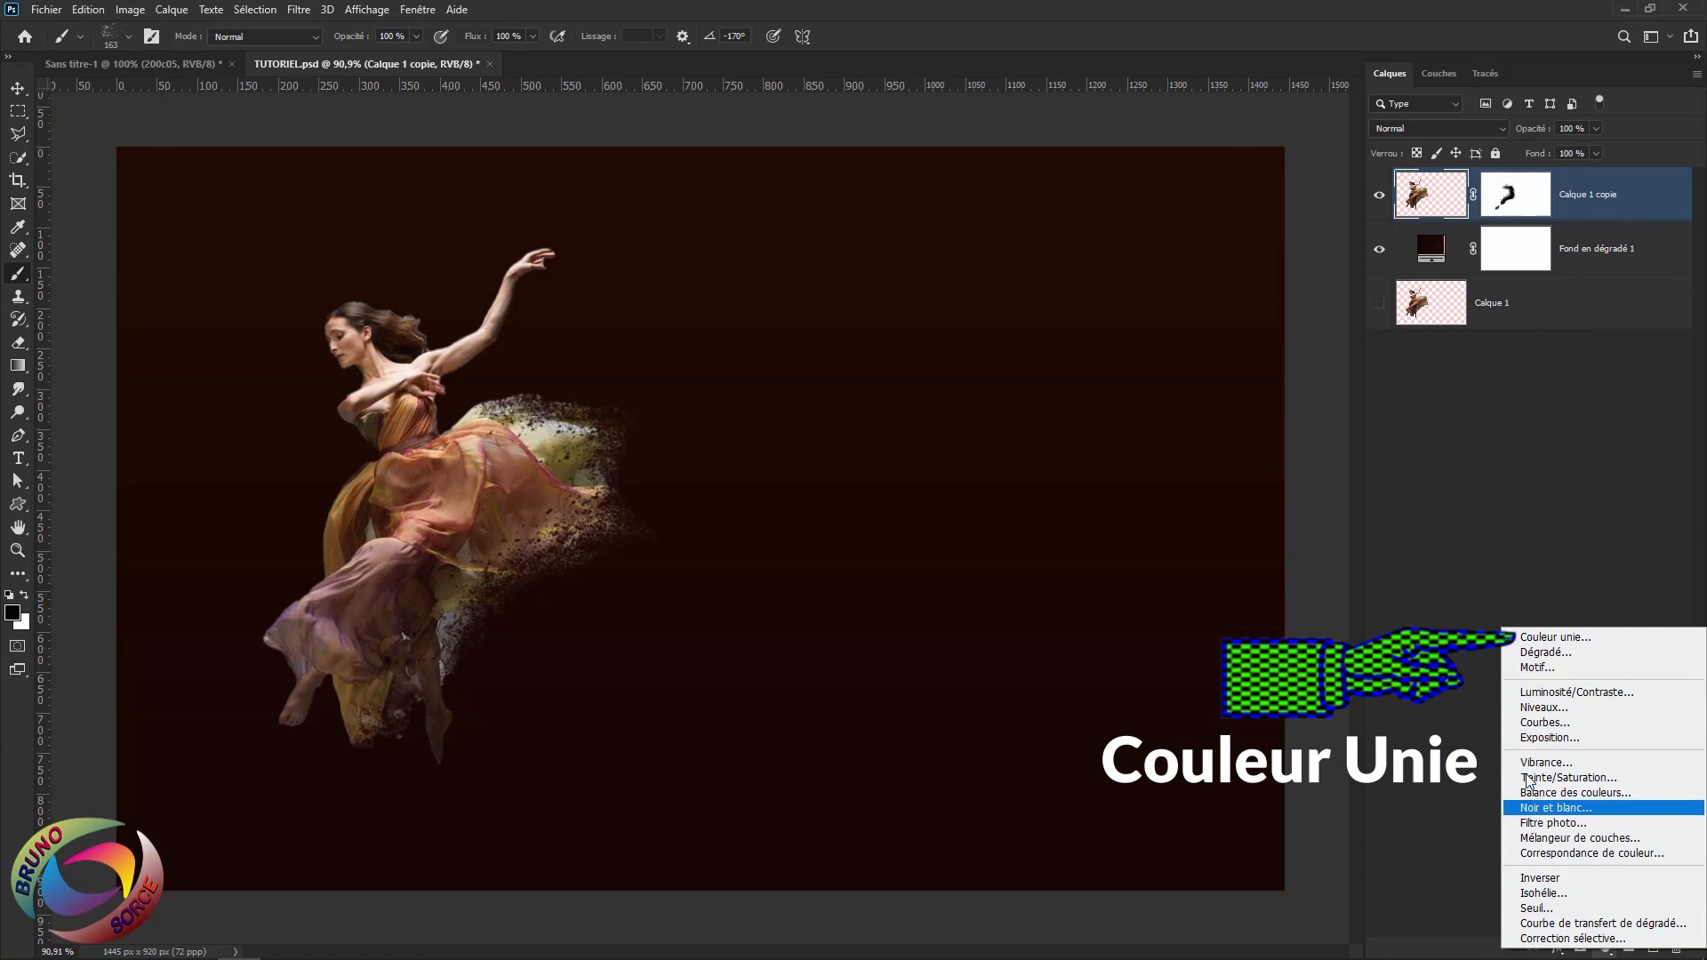
click(1533, 638)
click(1039, 317)
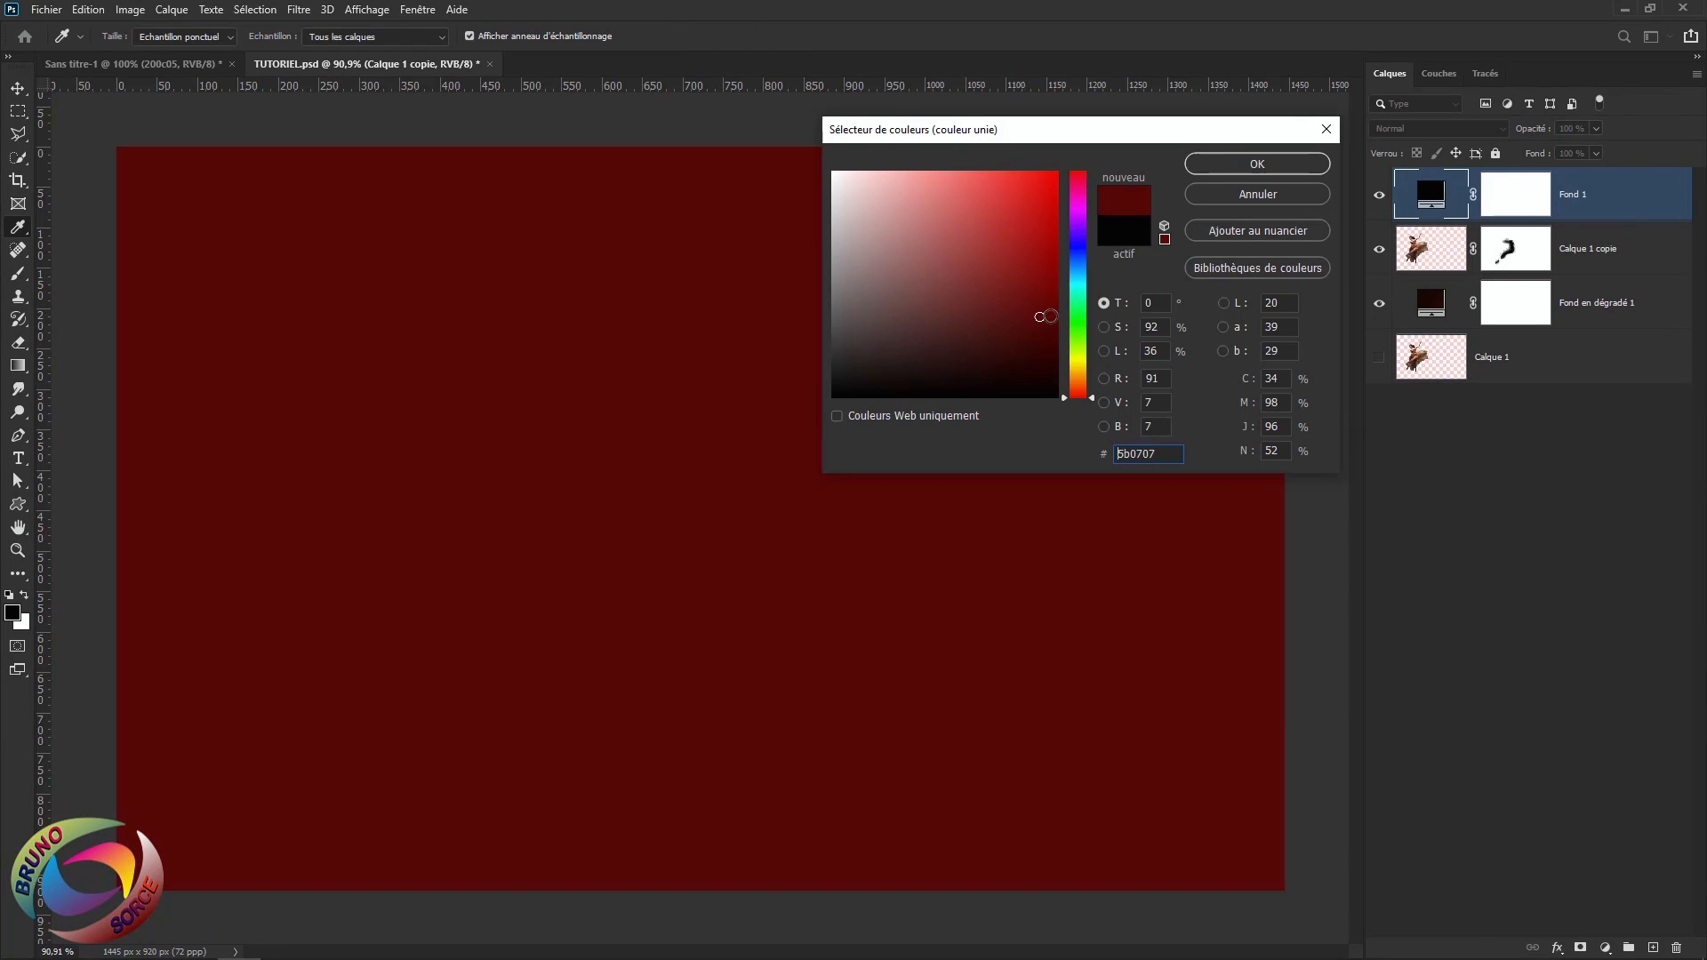
click(1259, 166)
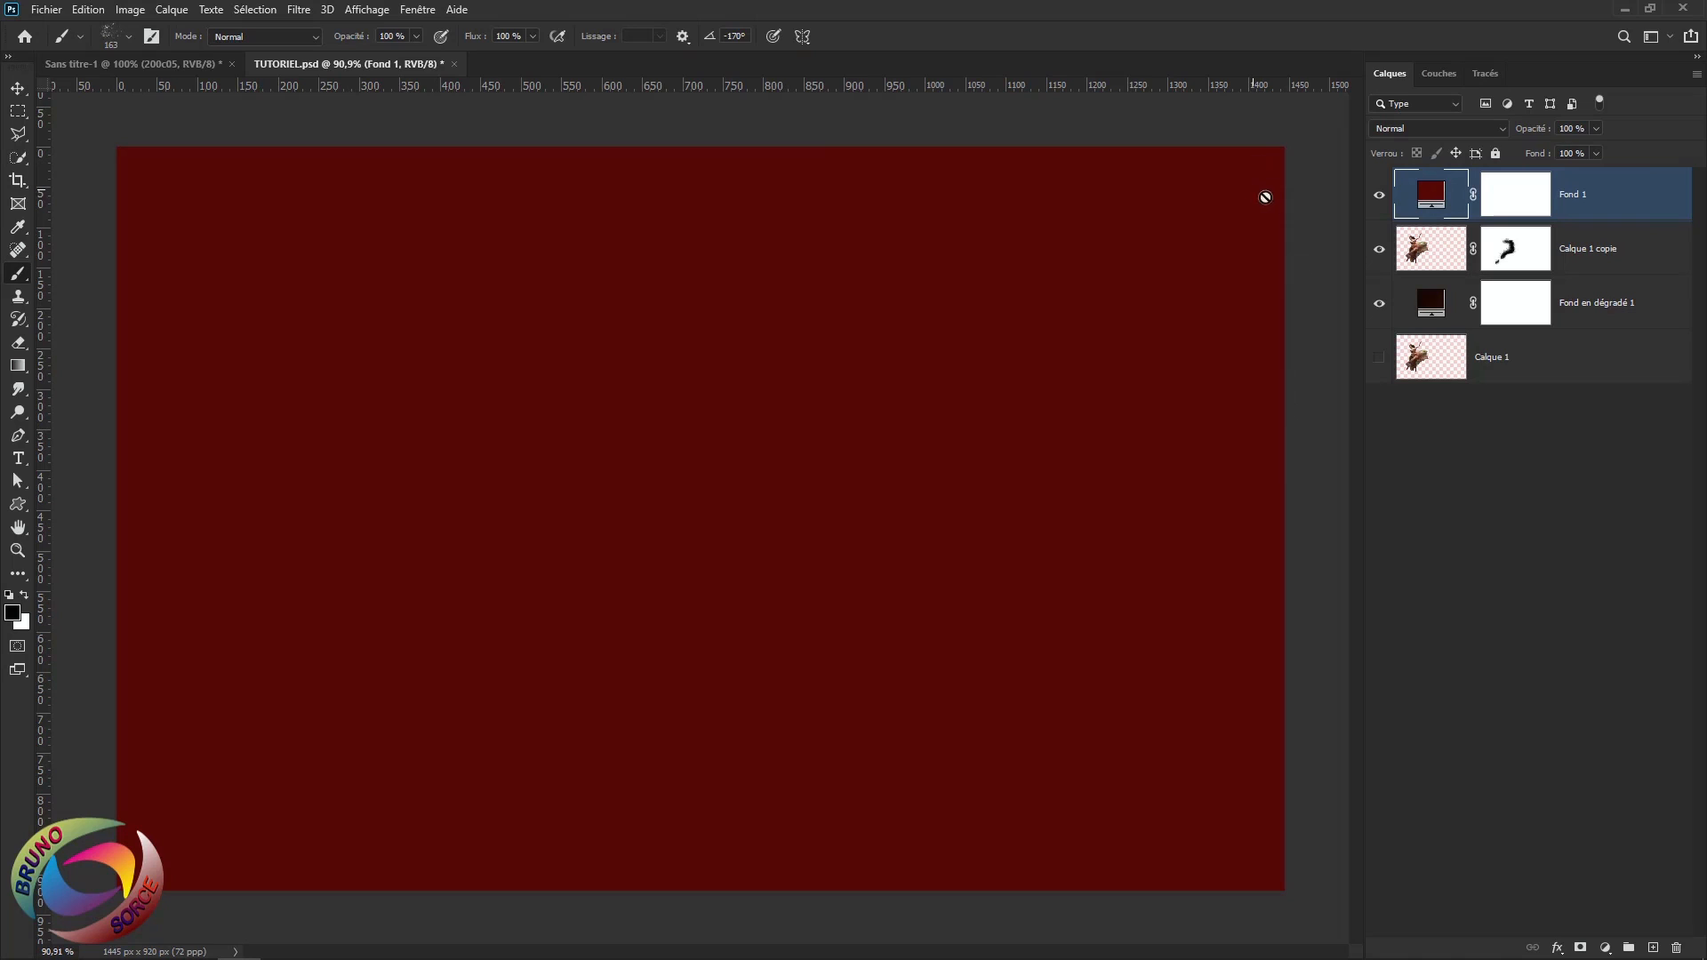
Fill the Fond 1 mask with black and paint white splatter on it beside the dancer's skirt to reveal red particles
click(1512, 198)
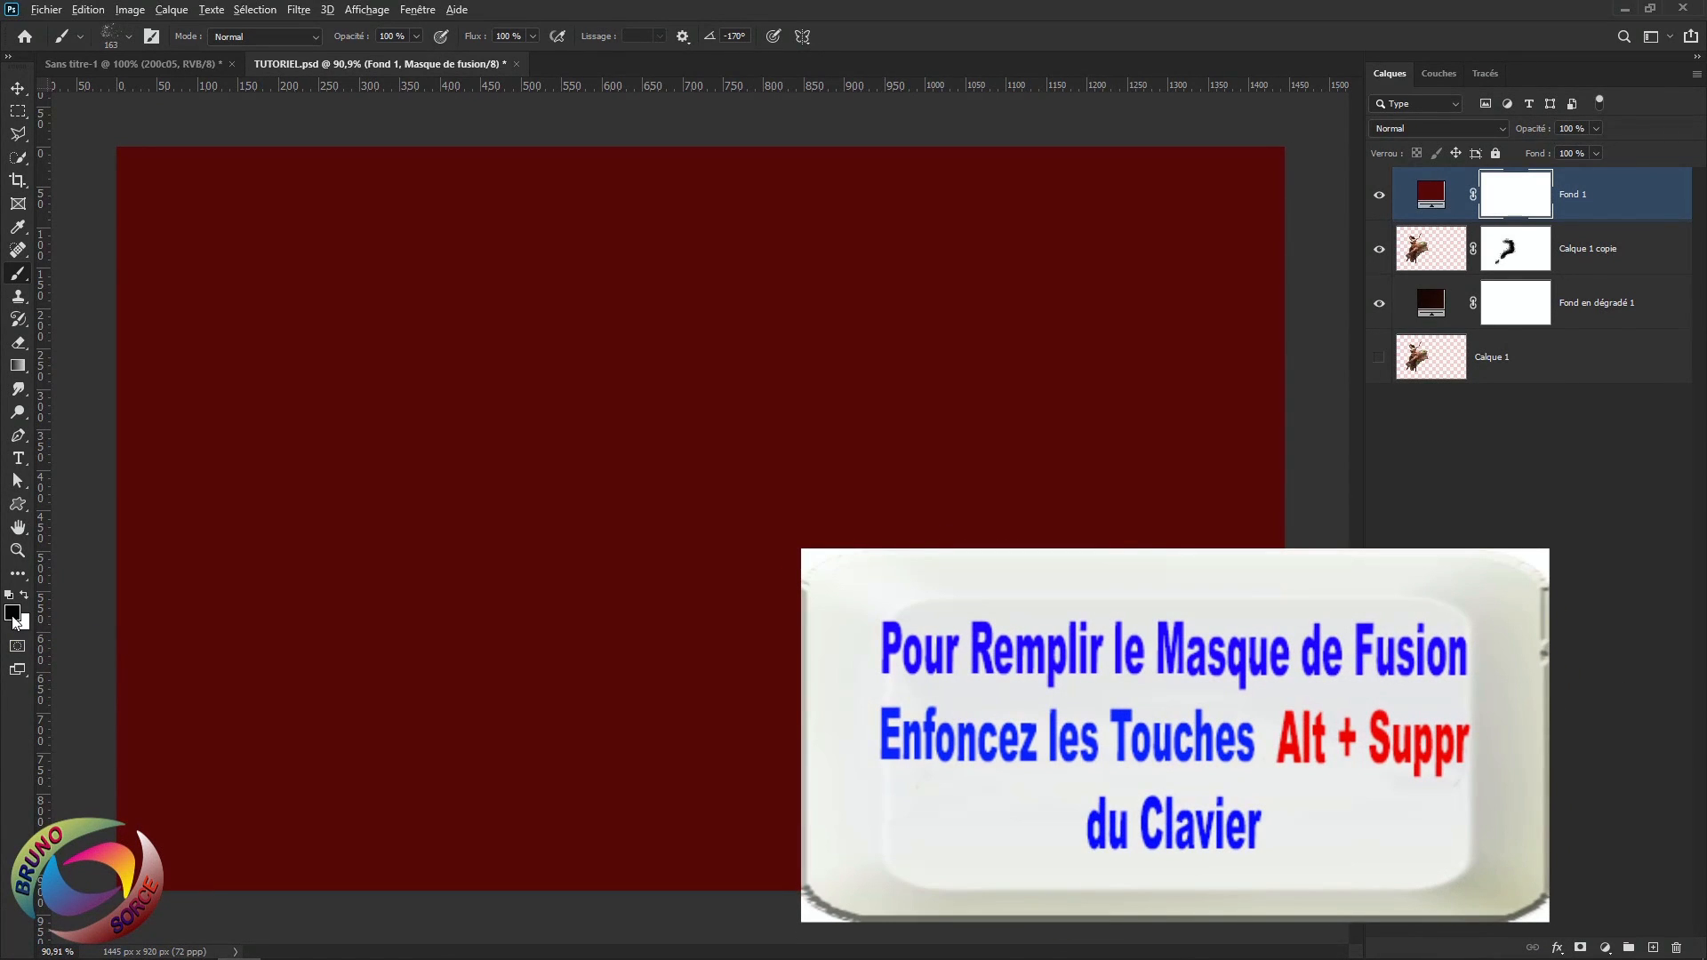
key(alt+Delete)
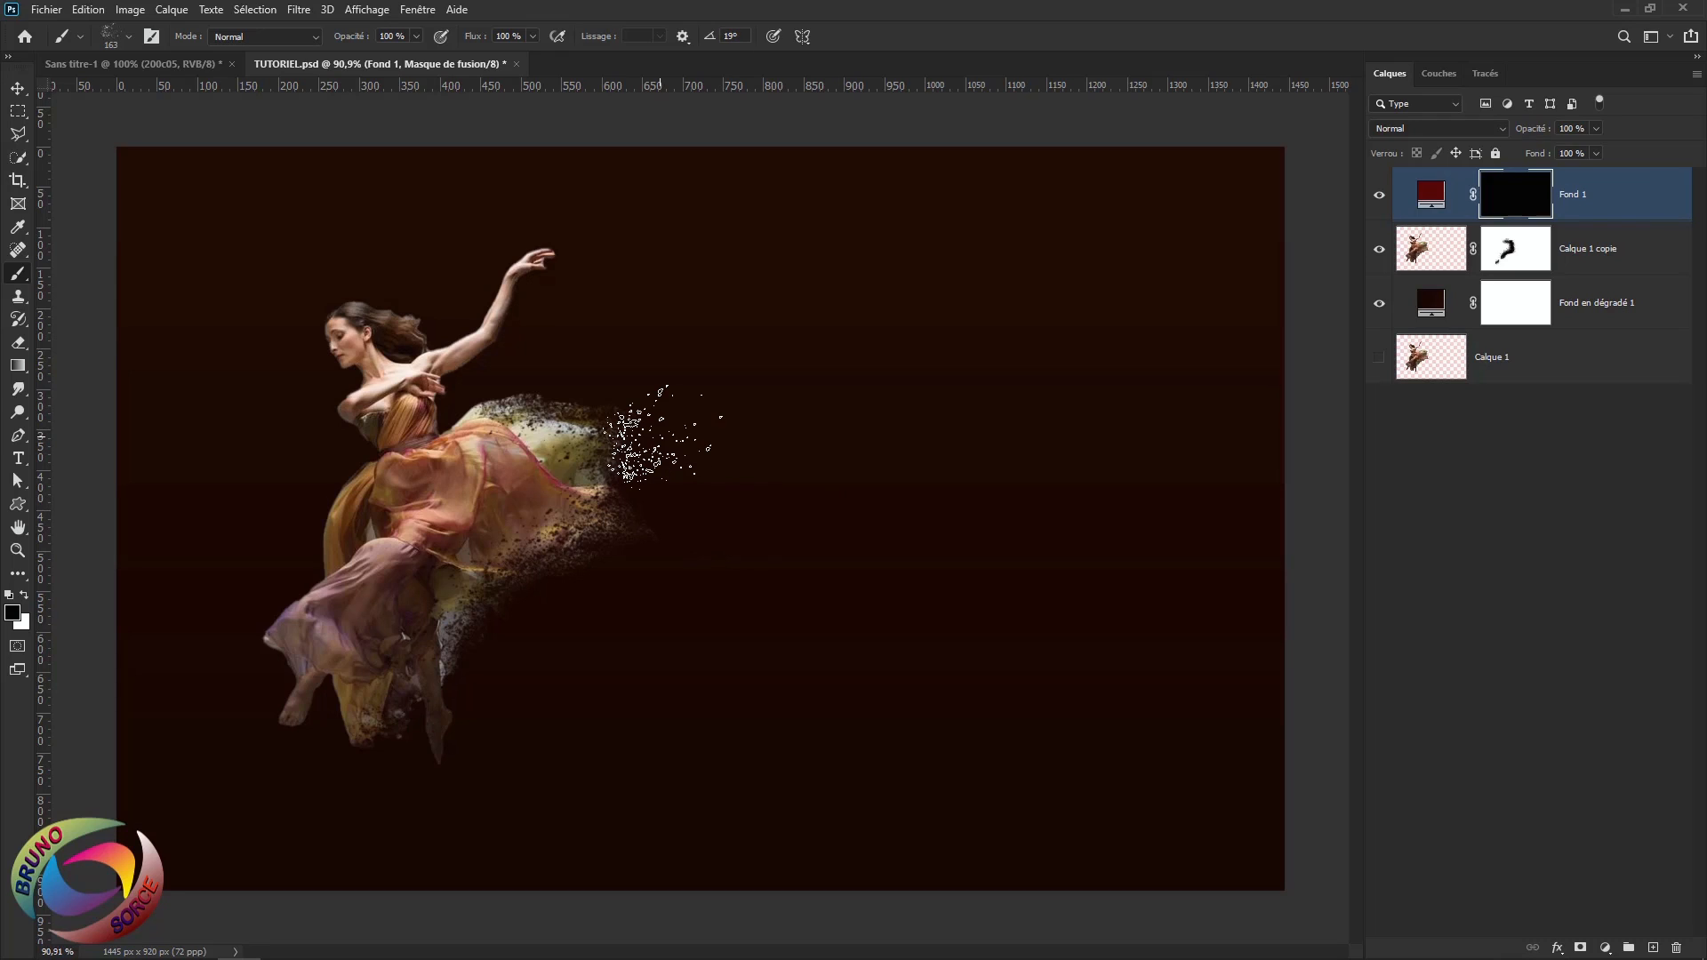
key(x)
mouse_move(631, 449)
mouse_down()
mouse_move(733, 480)
mouse_move(675, 506)
mouse_move(742, 573)
mouse_move(669, 558)
mouse_move(592, 578)
mouse_move(843, 586)
mouse_move(922, 569)
mouse_move(847, 518)
mouse_move(852, 393)
mouse_move(769, 363)
mouse_move(774, 483)
mouse_move(734, 509)
mouse_move(707, 594)
mouse_up()
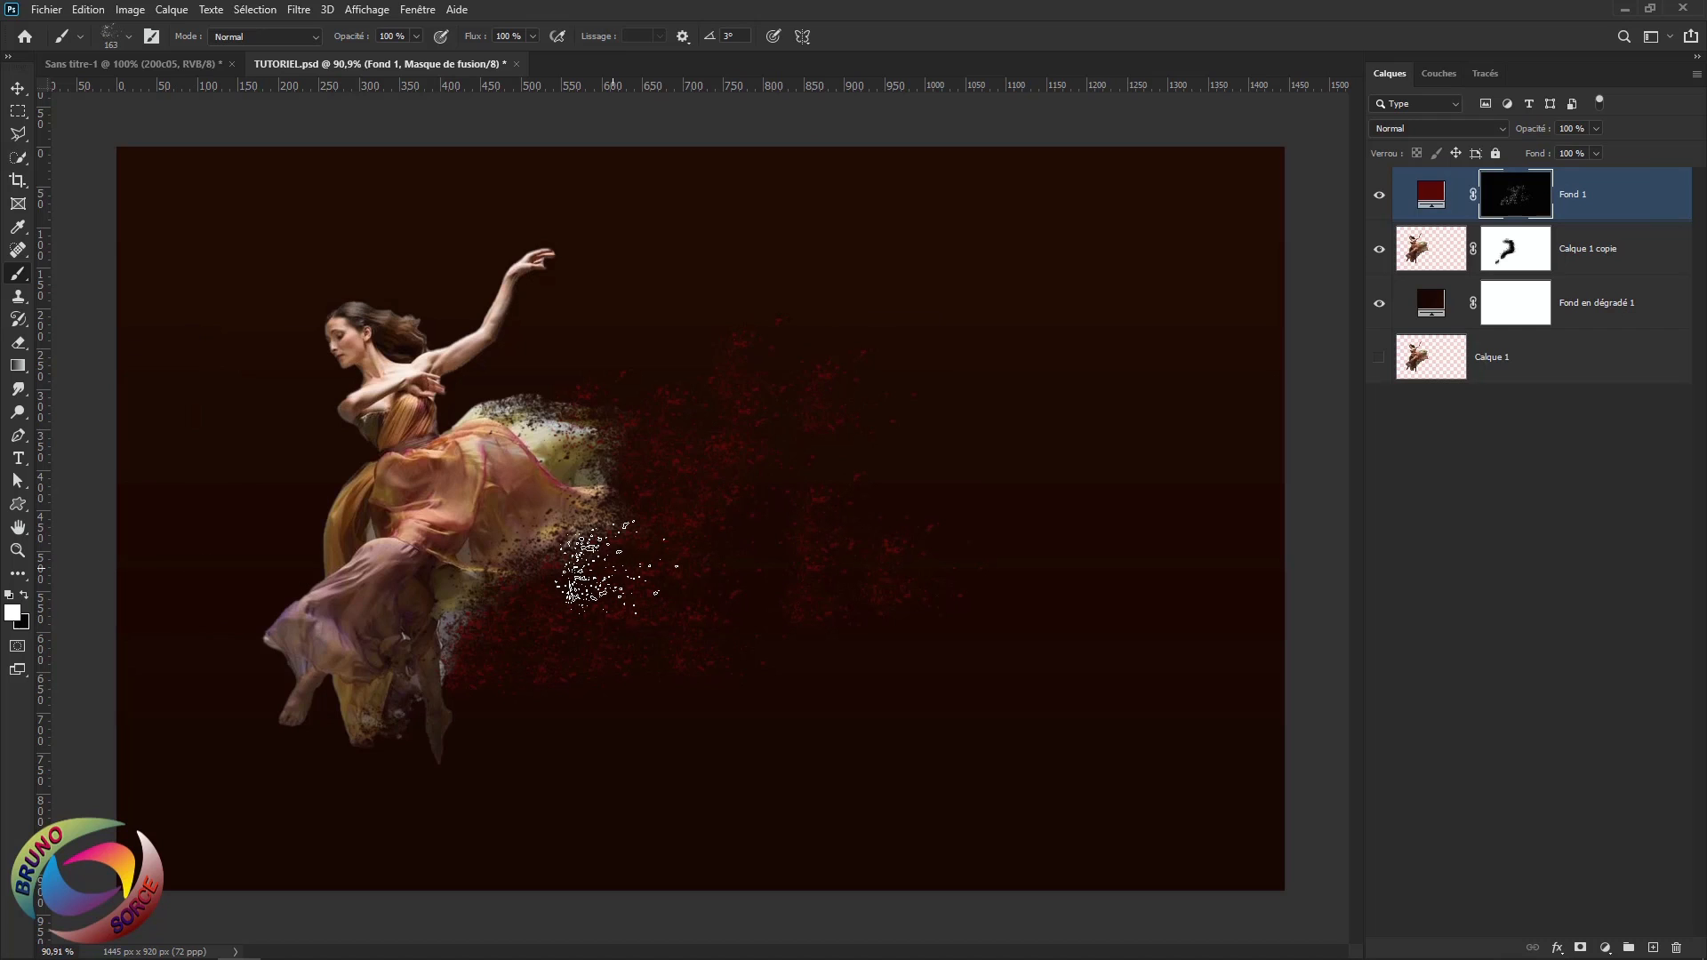
Enlarge the splatter brush to 526 px and stamp larger particles on the Fond 1 mask, farther from the skirt
drag(614, 564, 761, 573)
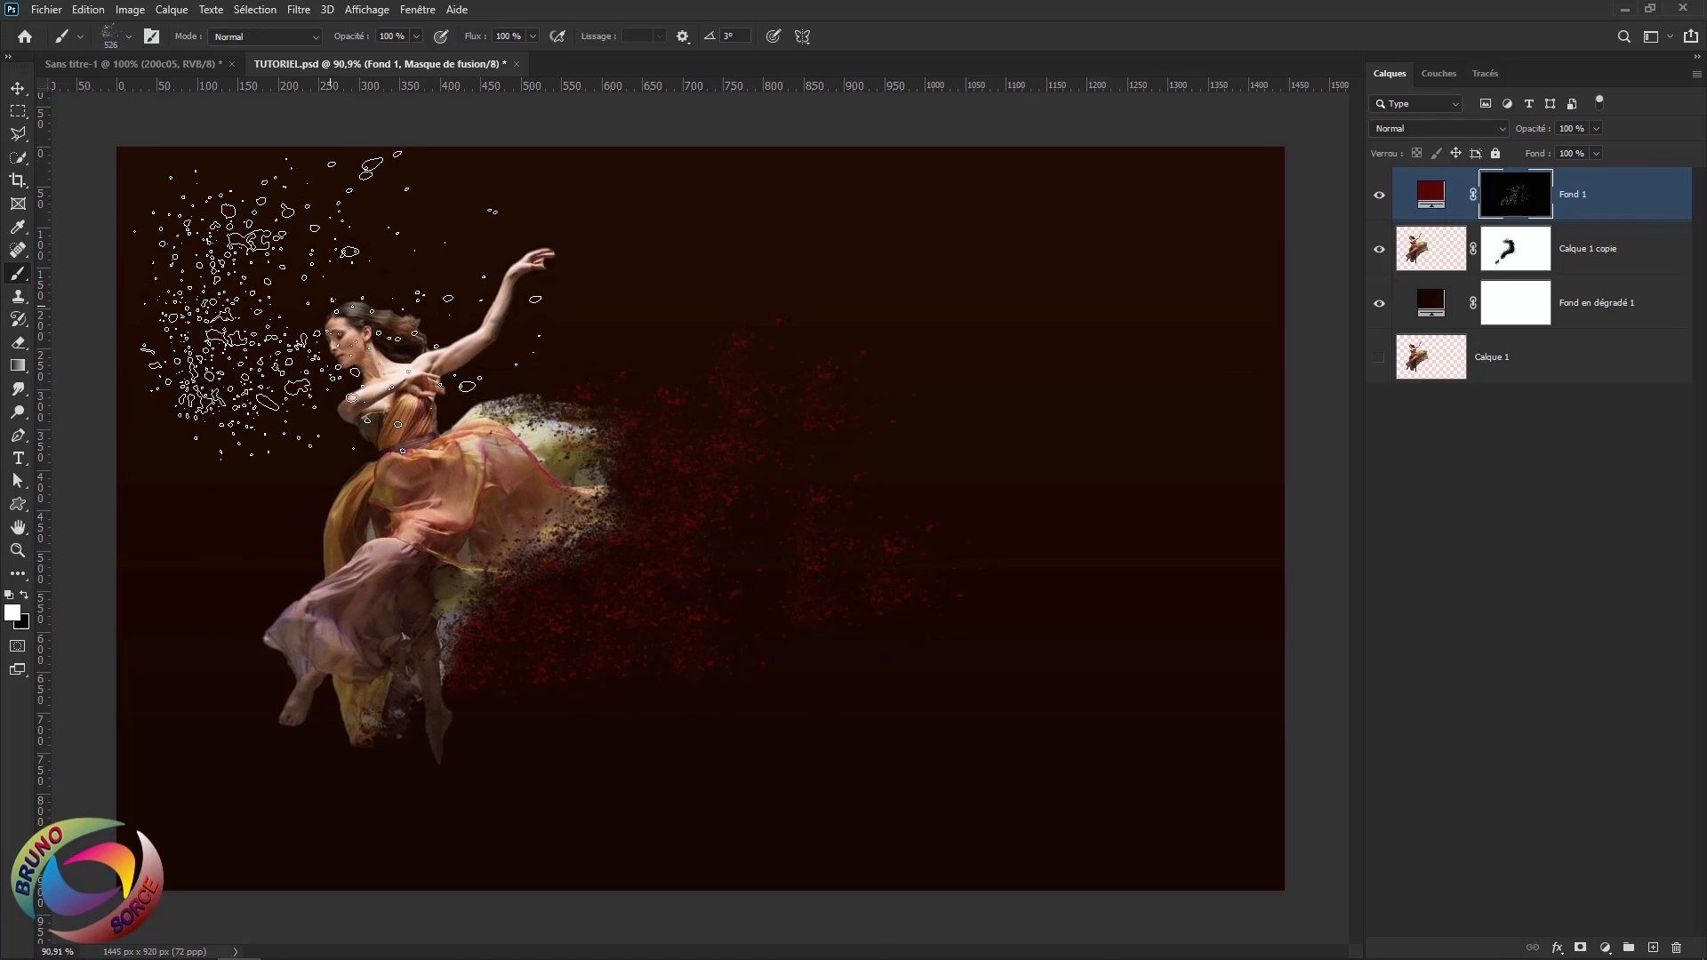
click(342, 305)
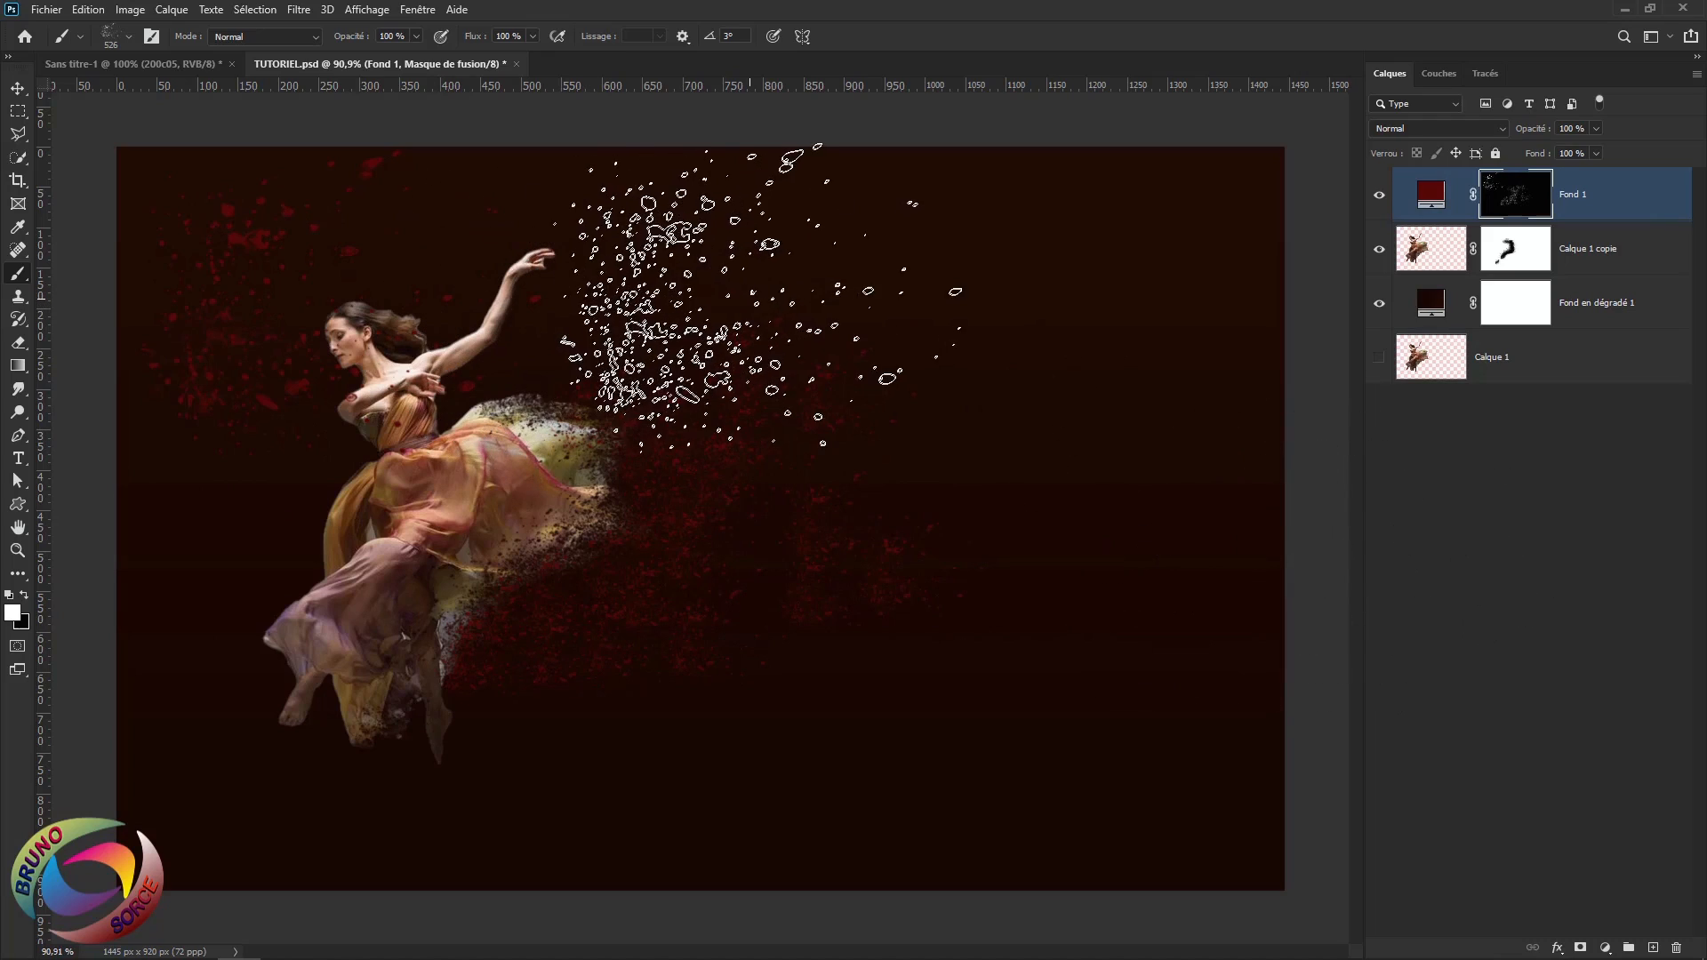
key(ctrl+z)
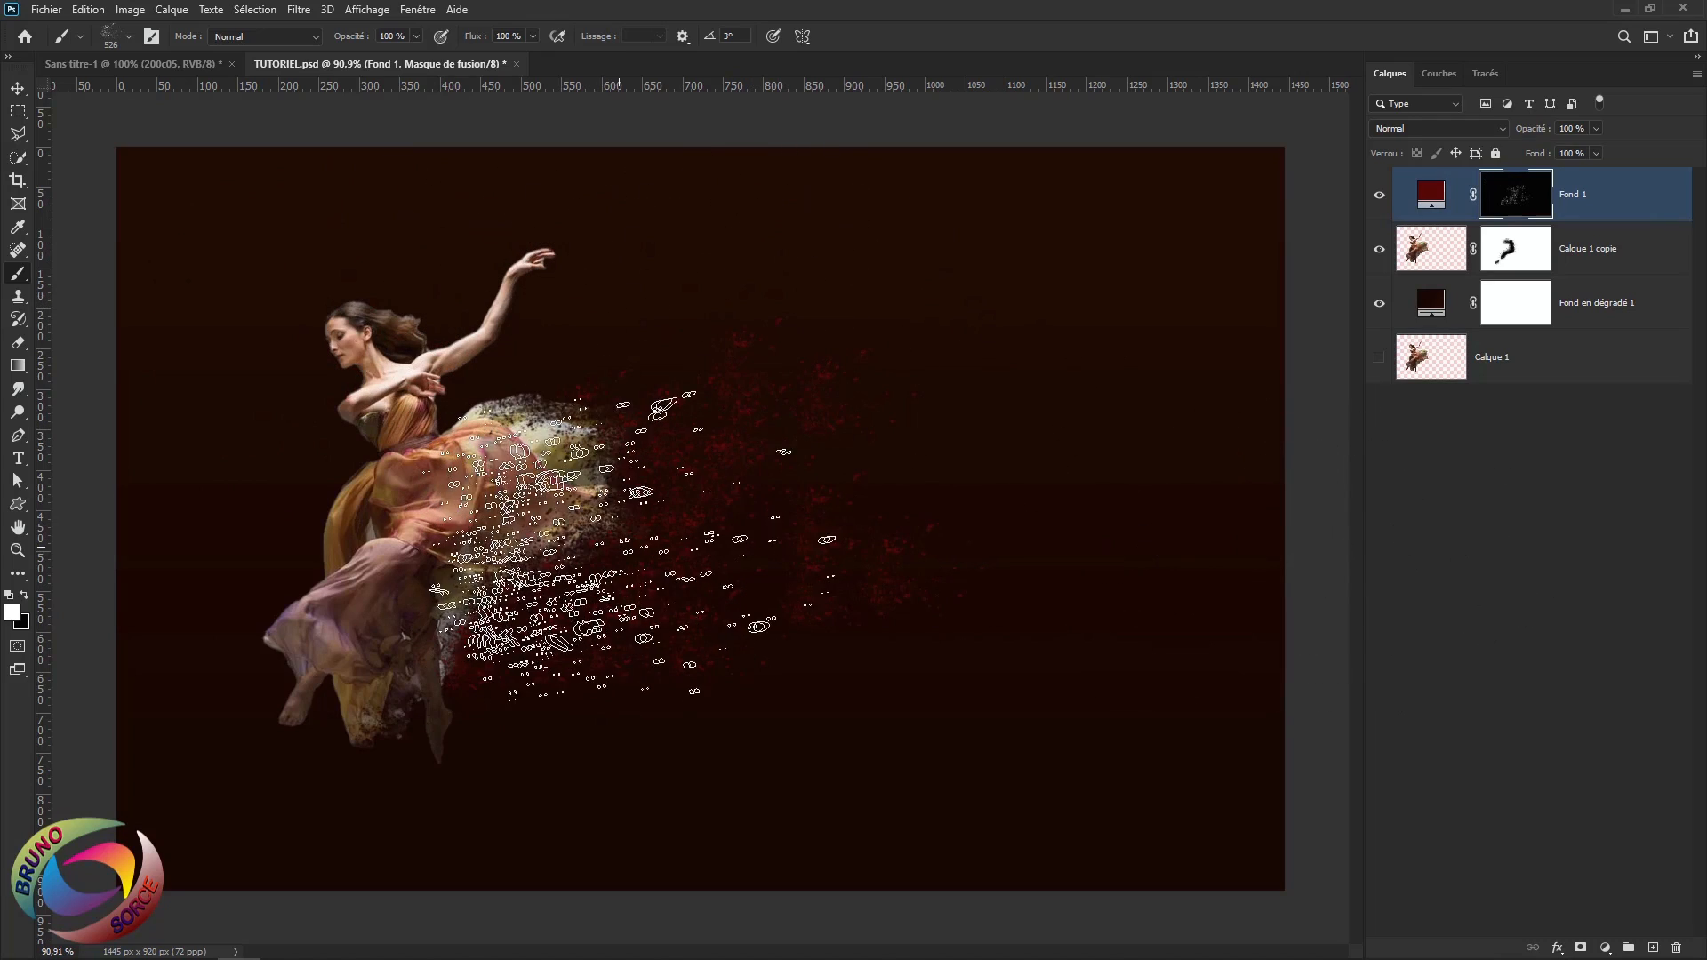
alt+right_click(912, 419)
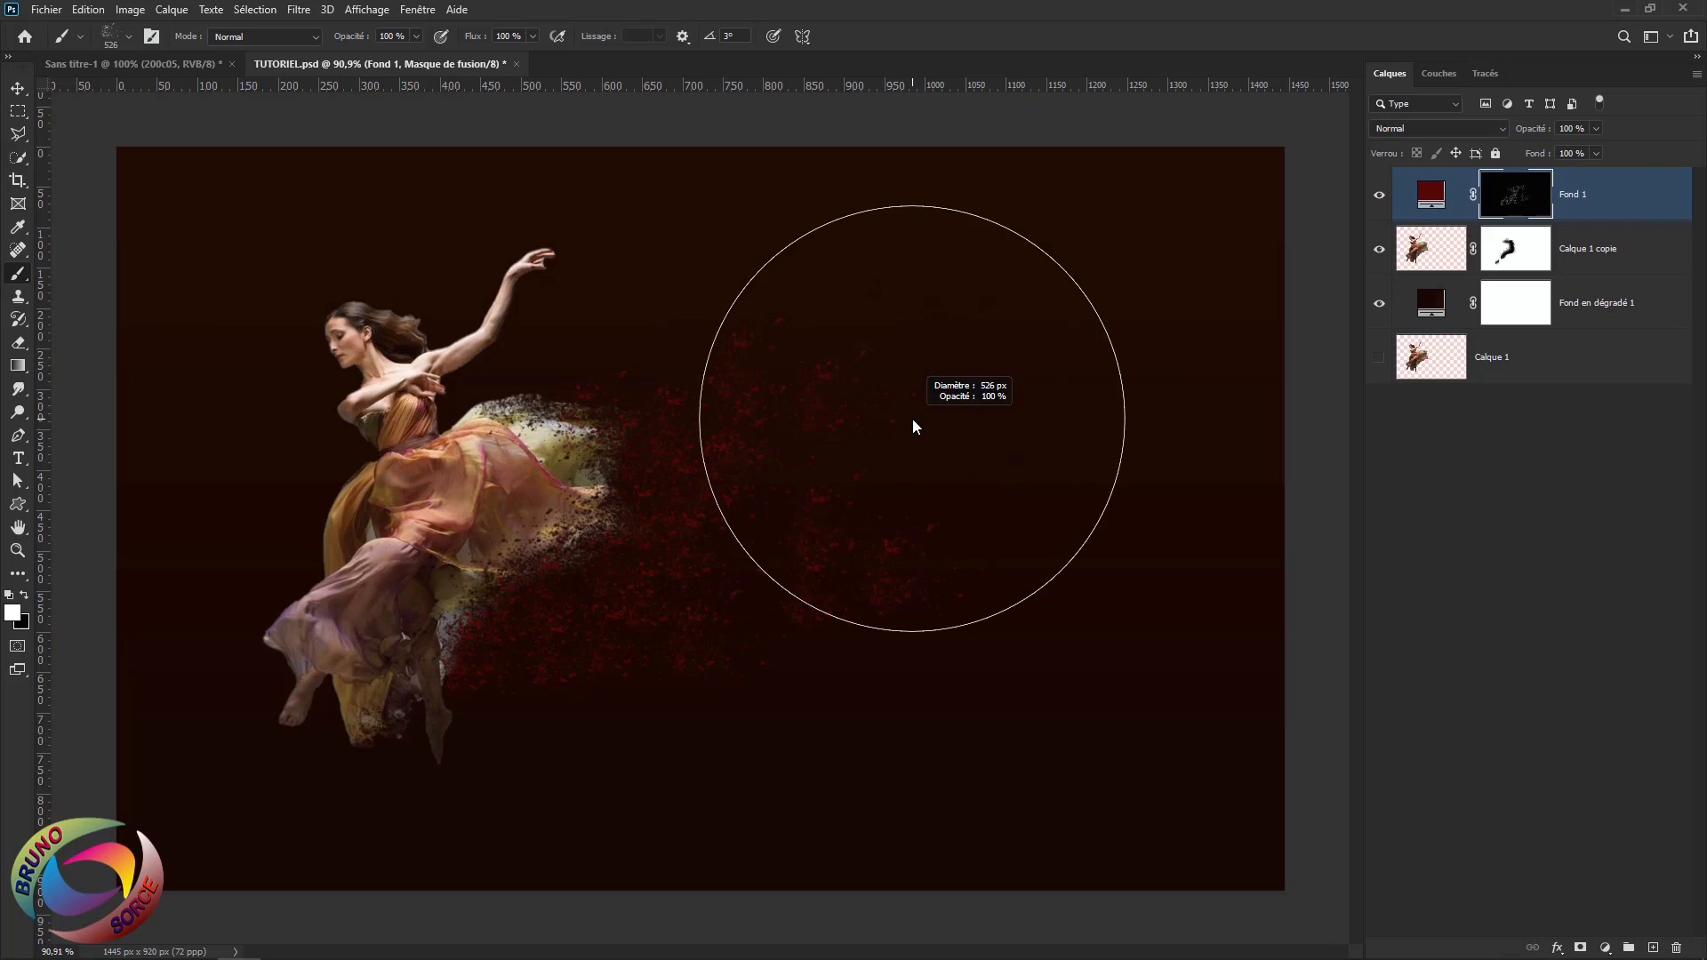
mouse_move(912, 418)
mouse_down()
mouse_move(951, 400)
mouse_move(1200, 457)
mouse_move(1147, 480)
mouse_up()
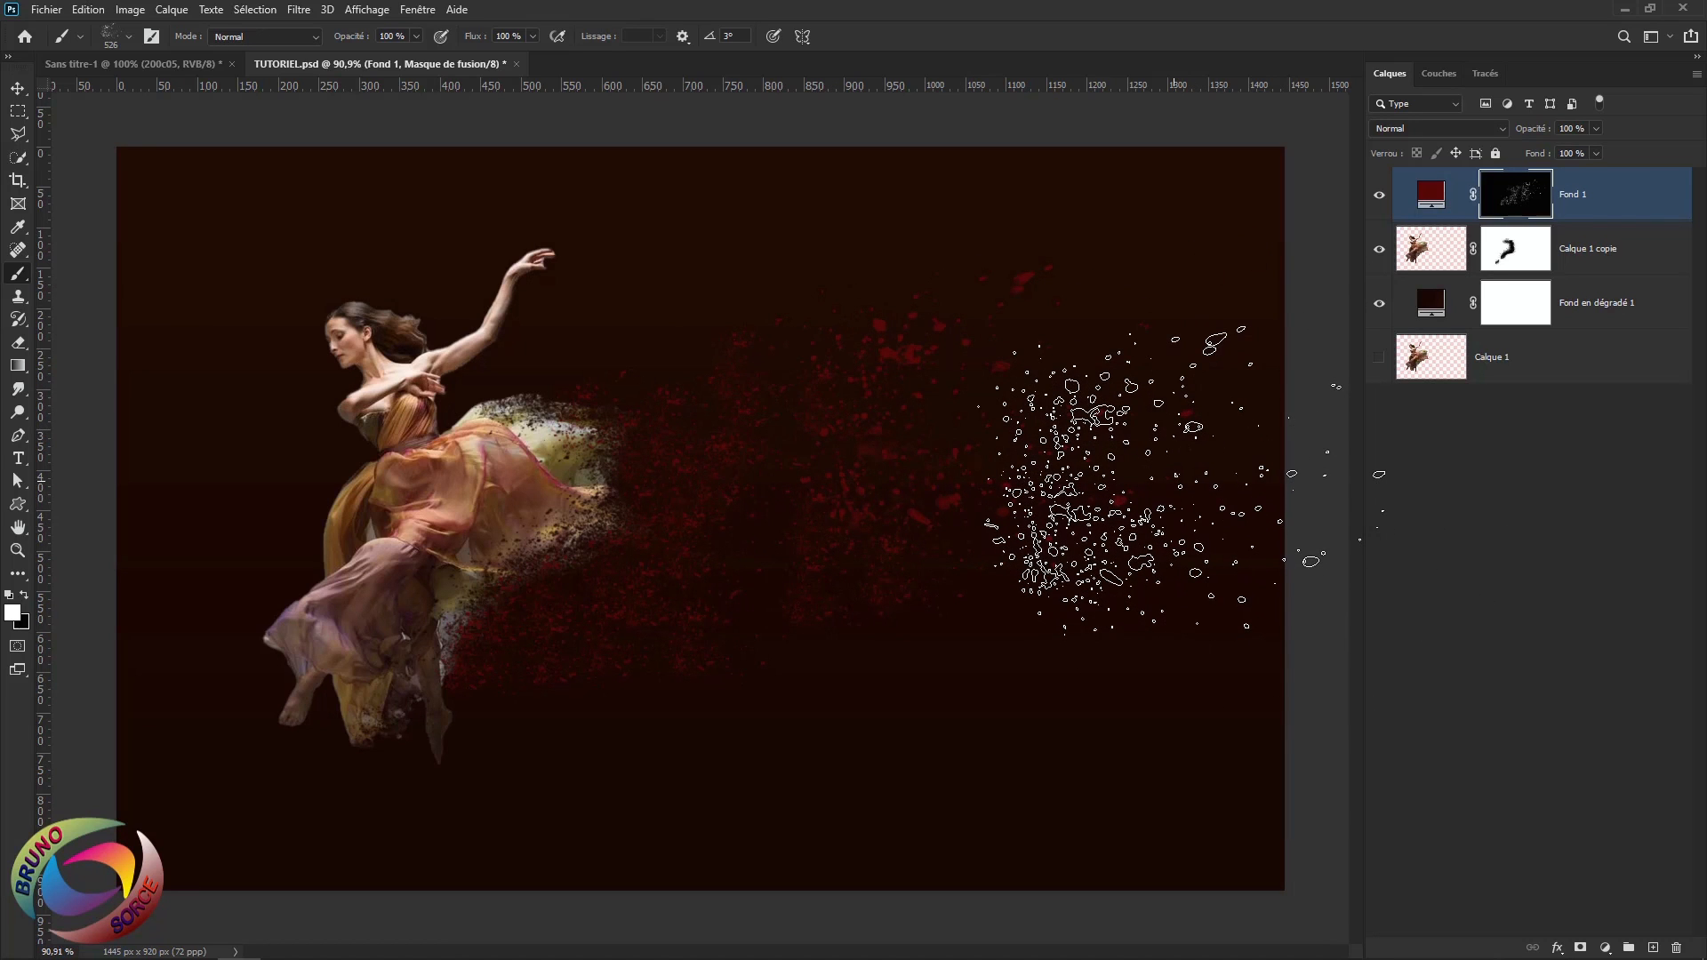
Rotate the splatter tip step by step to -169° while stamping more particles on the Fond 1 mask across the canvas's right half and below the skirt
key(Right)
key(Right)
key(Right)
key(Right)
key(Right)
key(Right)
key(Right)
key(Right)
key(Right)
key(Right)
key(Right)
key(Right)
key(Right)
key(Right)
key(Right)
key(Right)
key(Right)
key(Right)
key(Right)
key(Right)
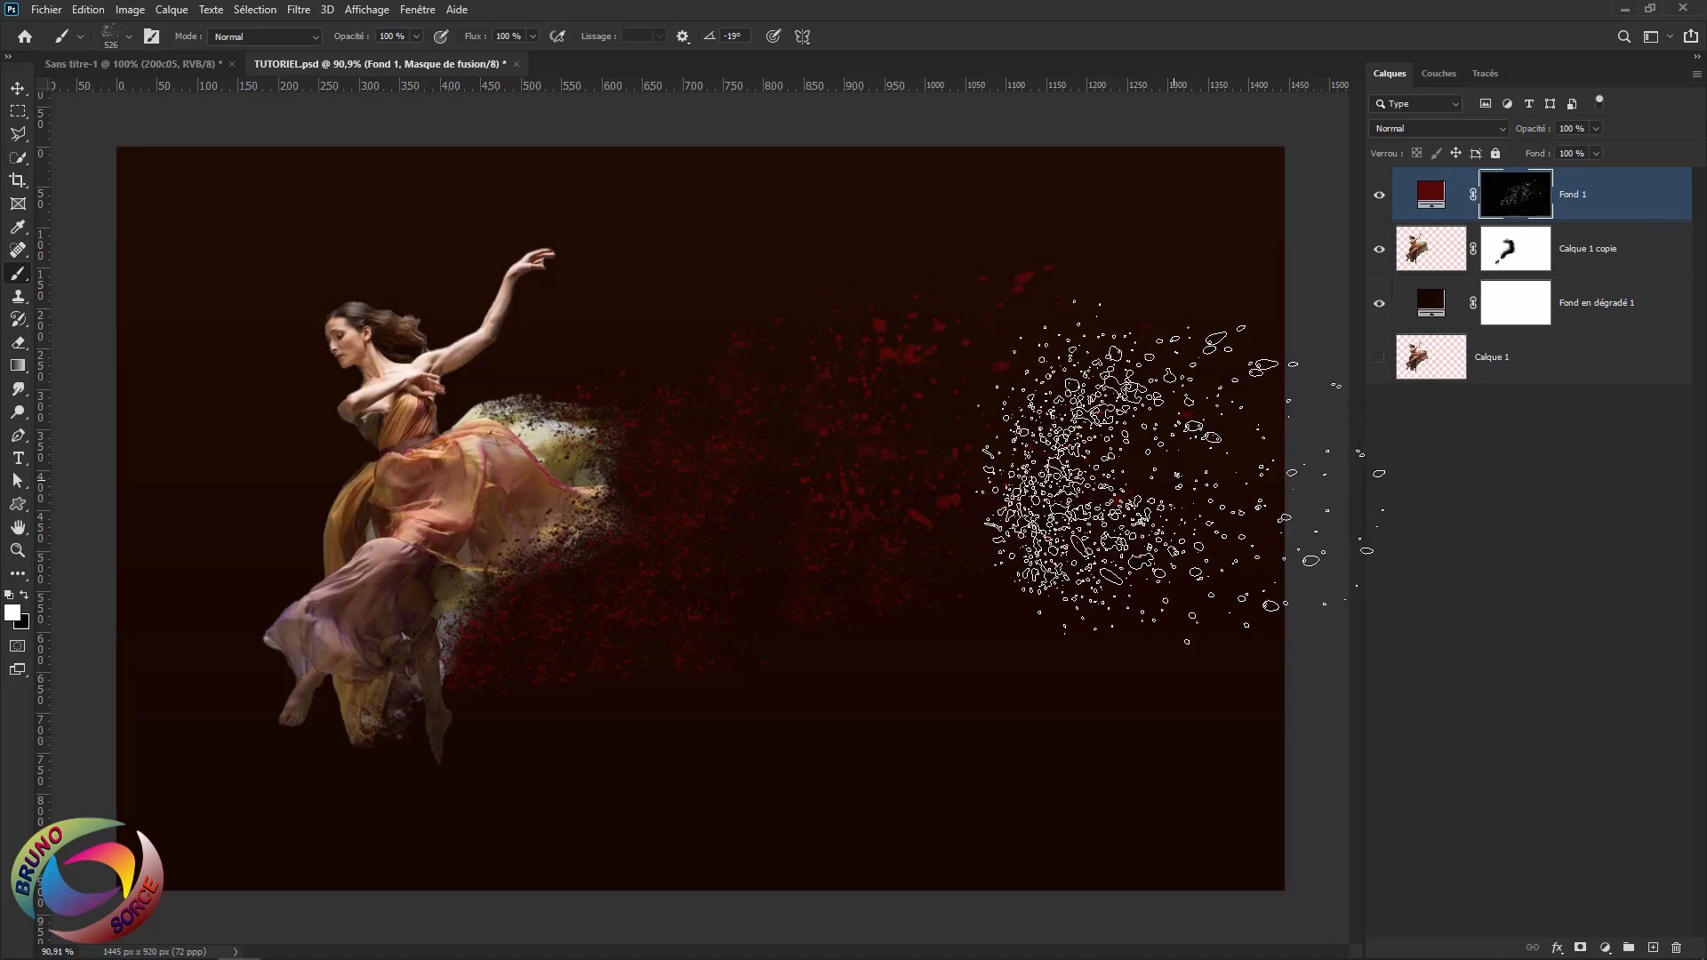
key(Right)
key(Right)
key(Right)
key(Right)
key(Right)
key(Right)
key(Right)
key(Right)
key(Right)
key(Right)
key(Right)
key(Right)
key(Right)
key(Right)
key(Right)
key(Right)
key(Right)
key(Right)
key(Right)
key(Right)
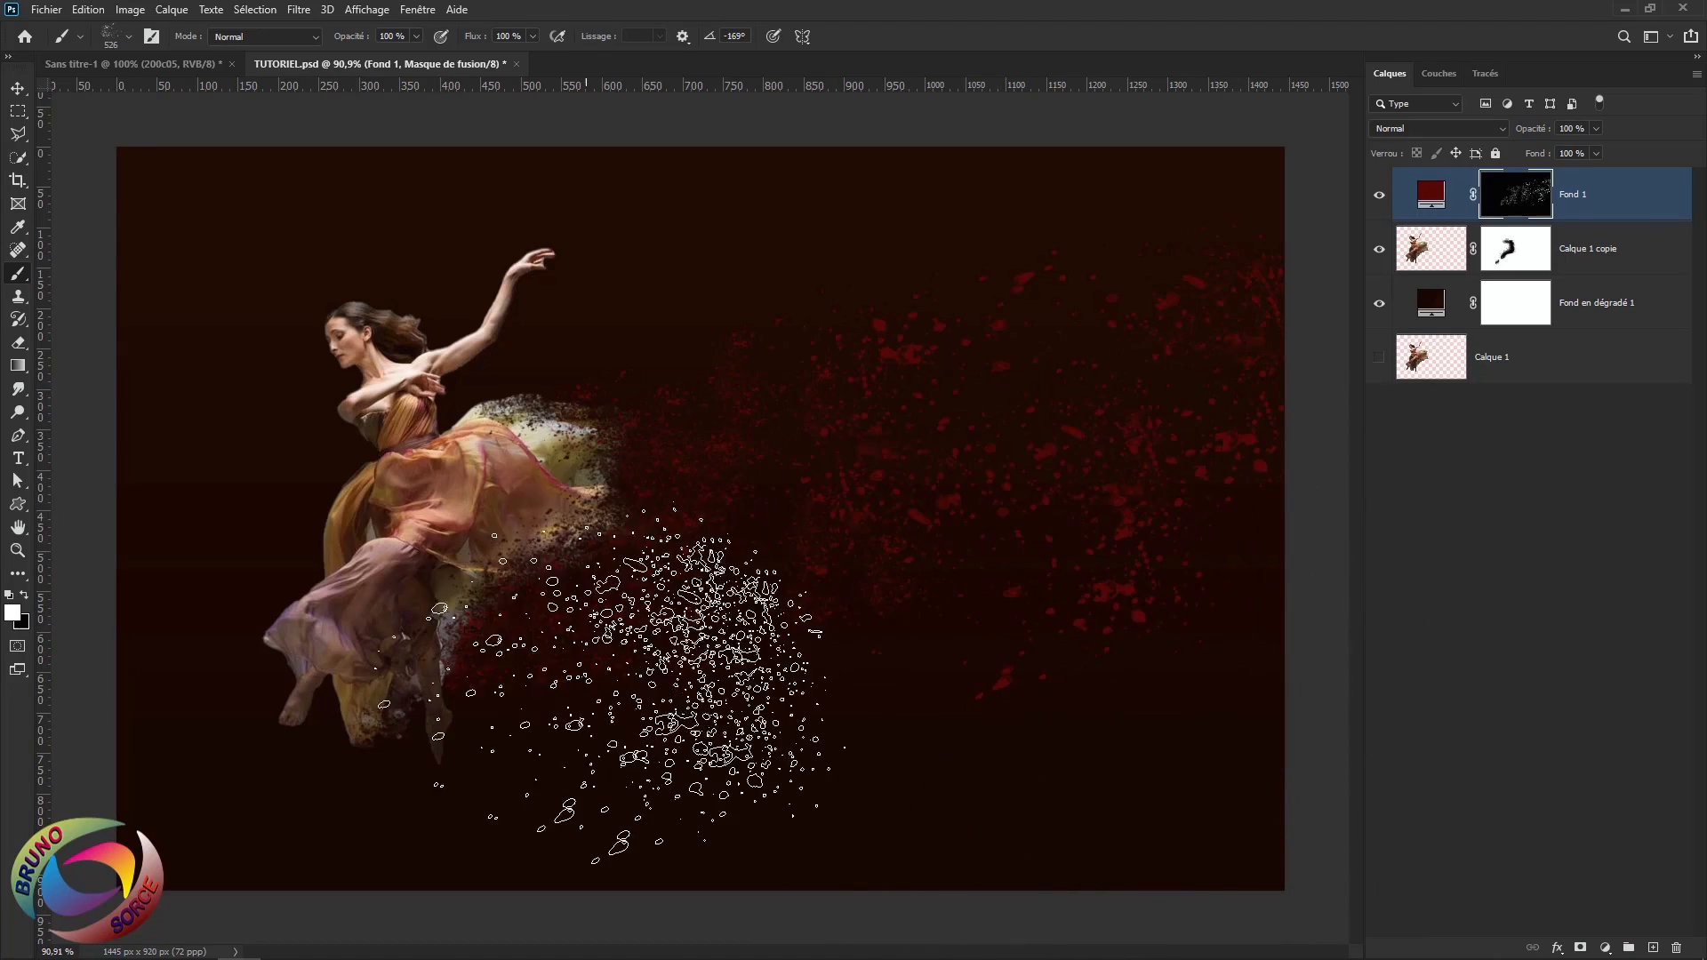
click(779, 593)
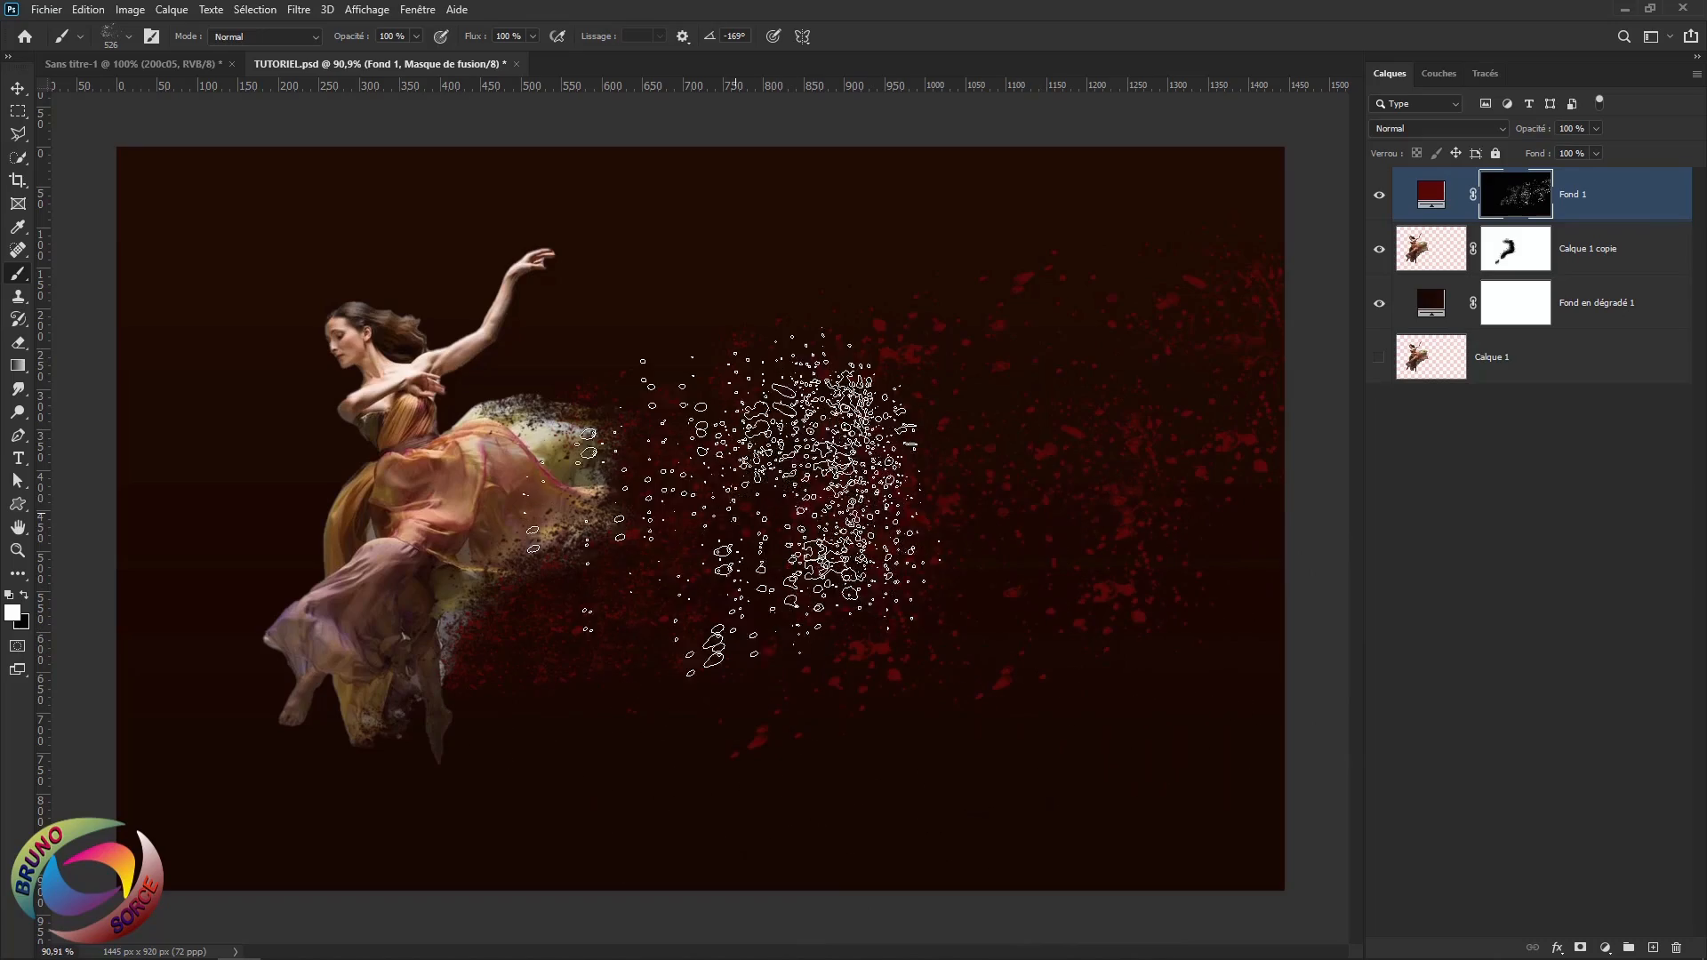
Stamp more particles on the Fond 1 mask and recolour the layer 904d3c, sampling several tones from the dancer's dress
click(779, 445)
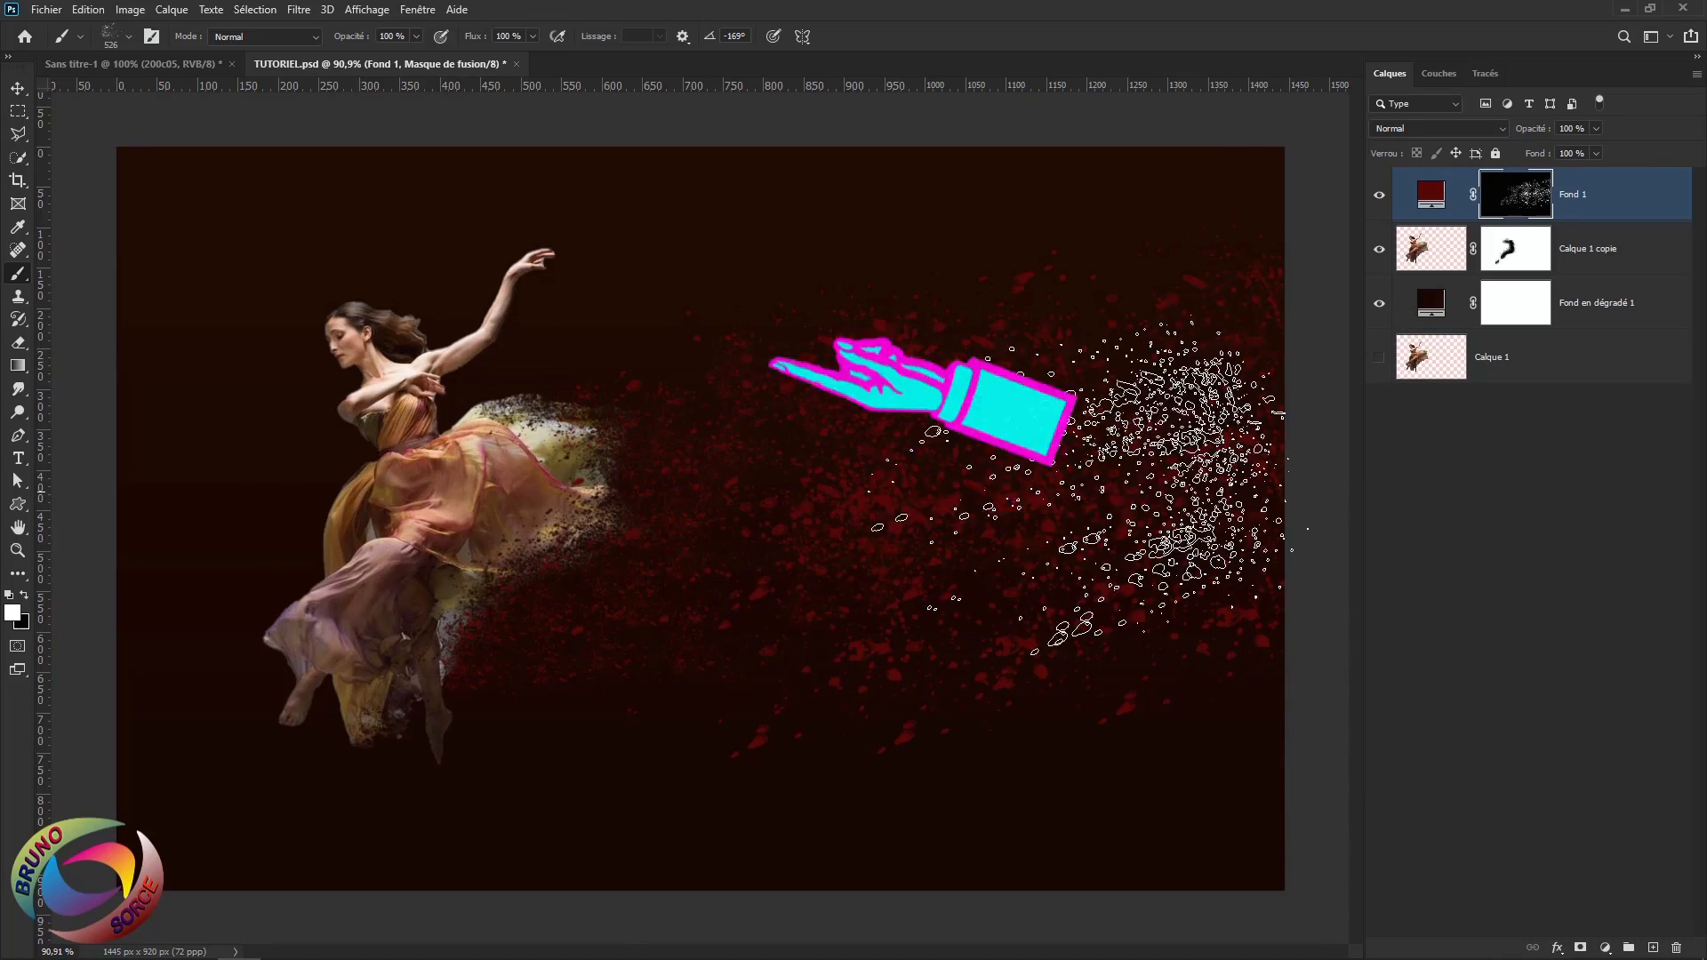
click(1428, 198)
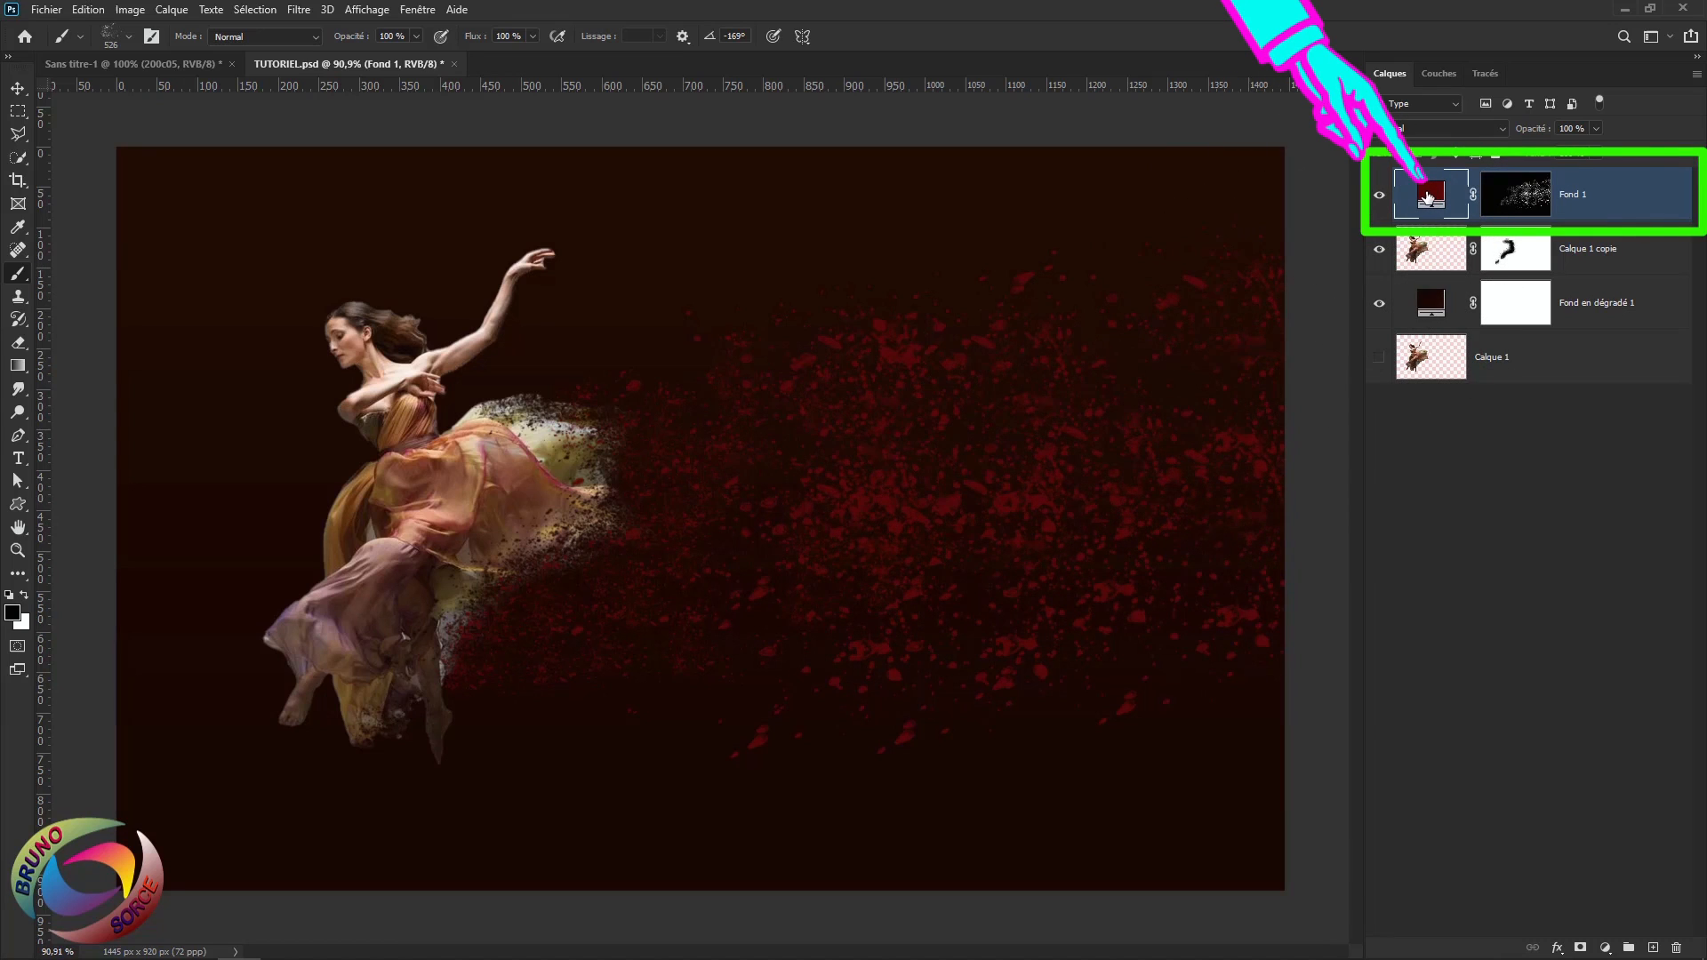
double_click(1427, 197)
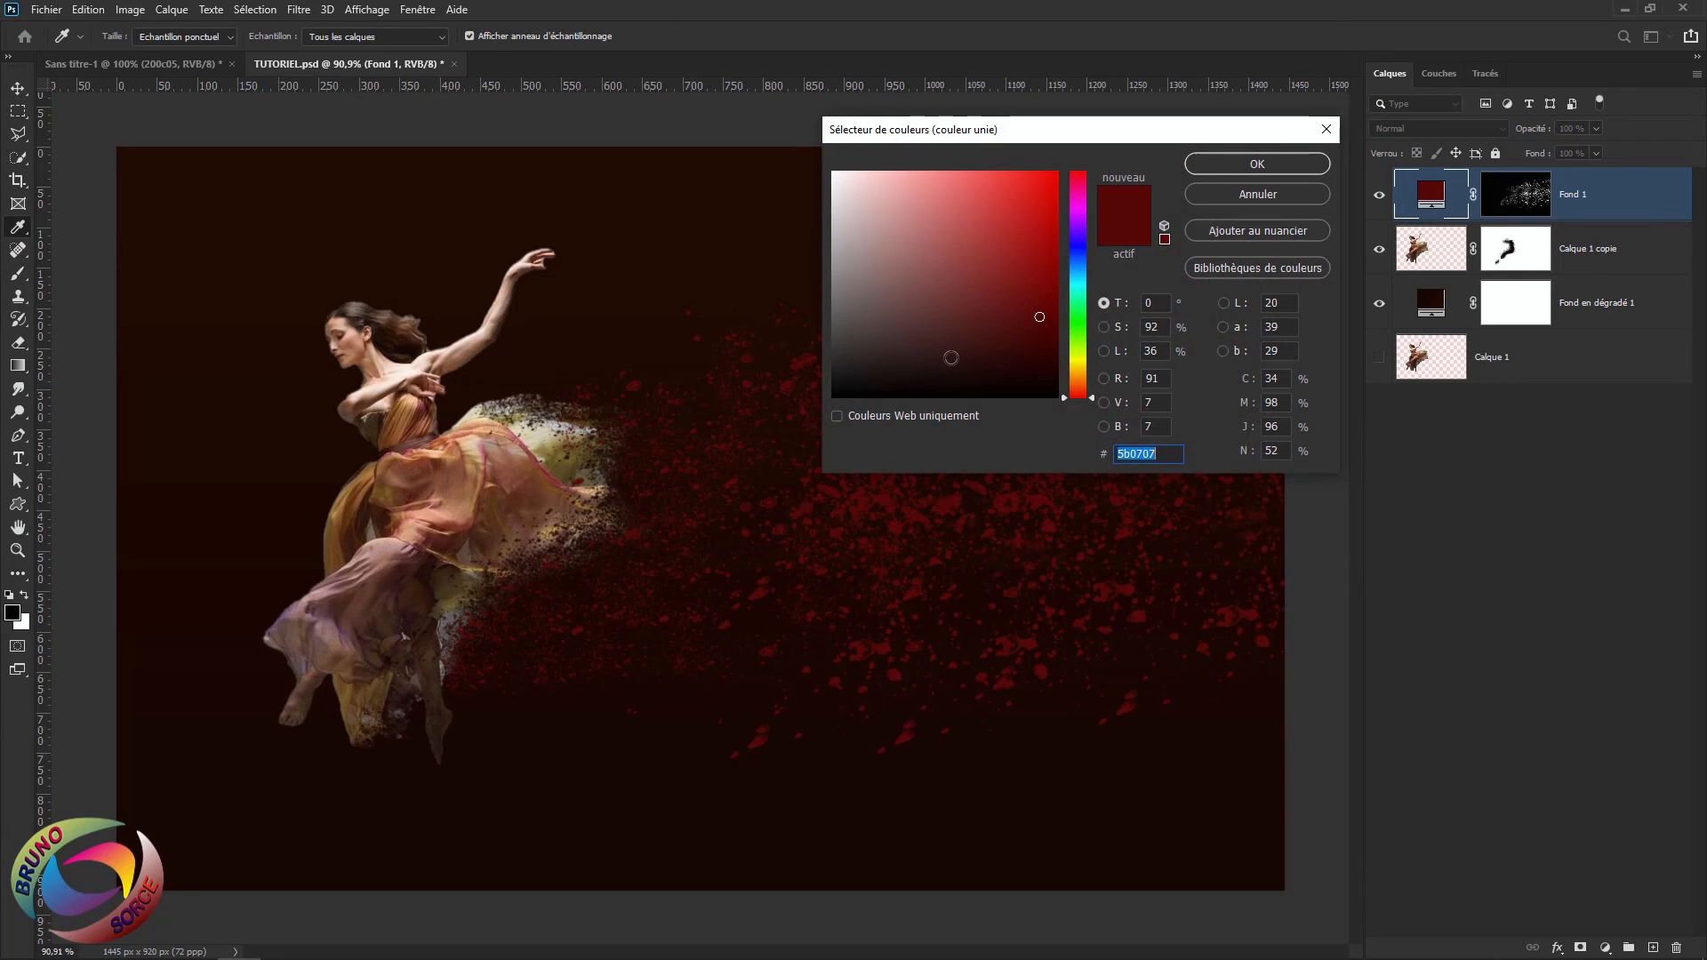
click(556, 469)
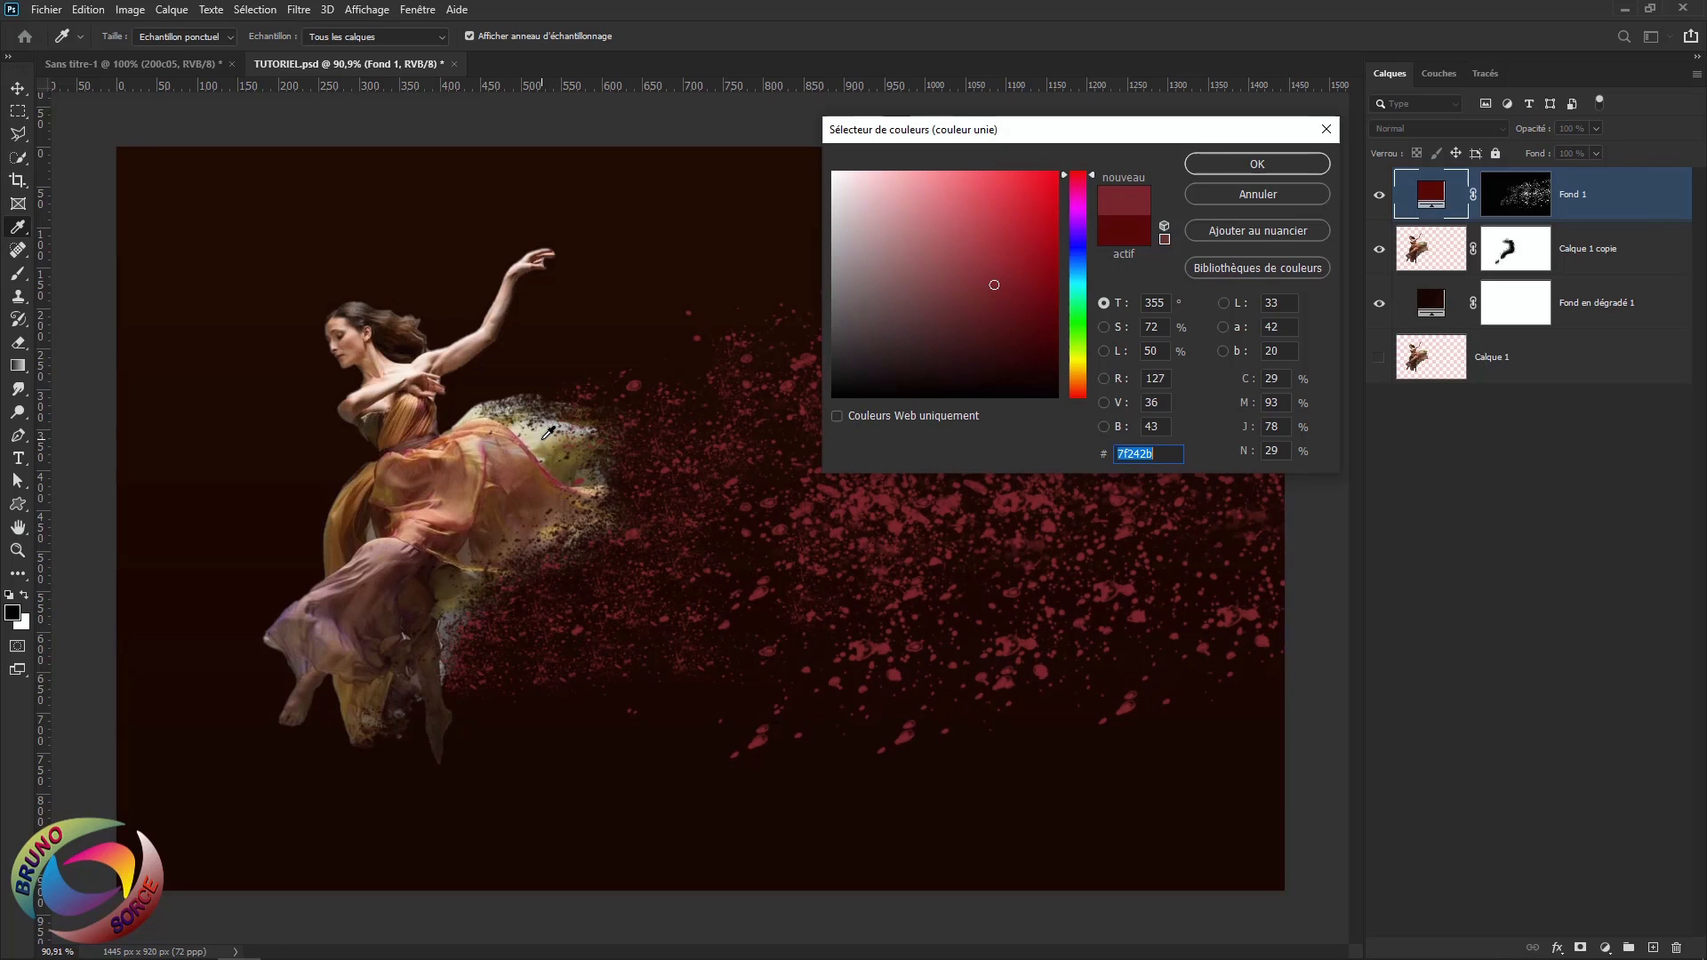
click(546, 440)
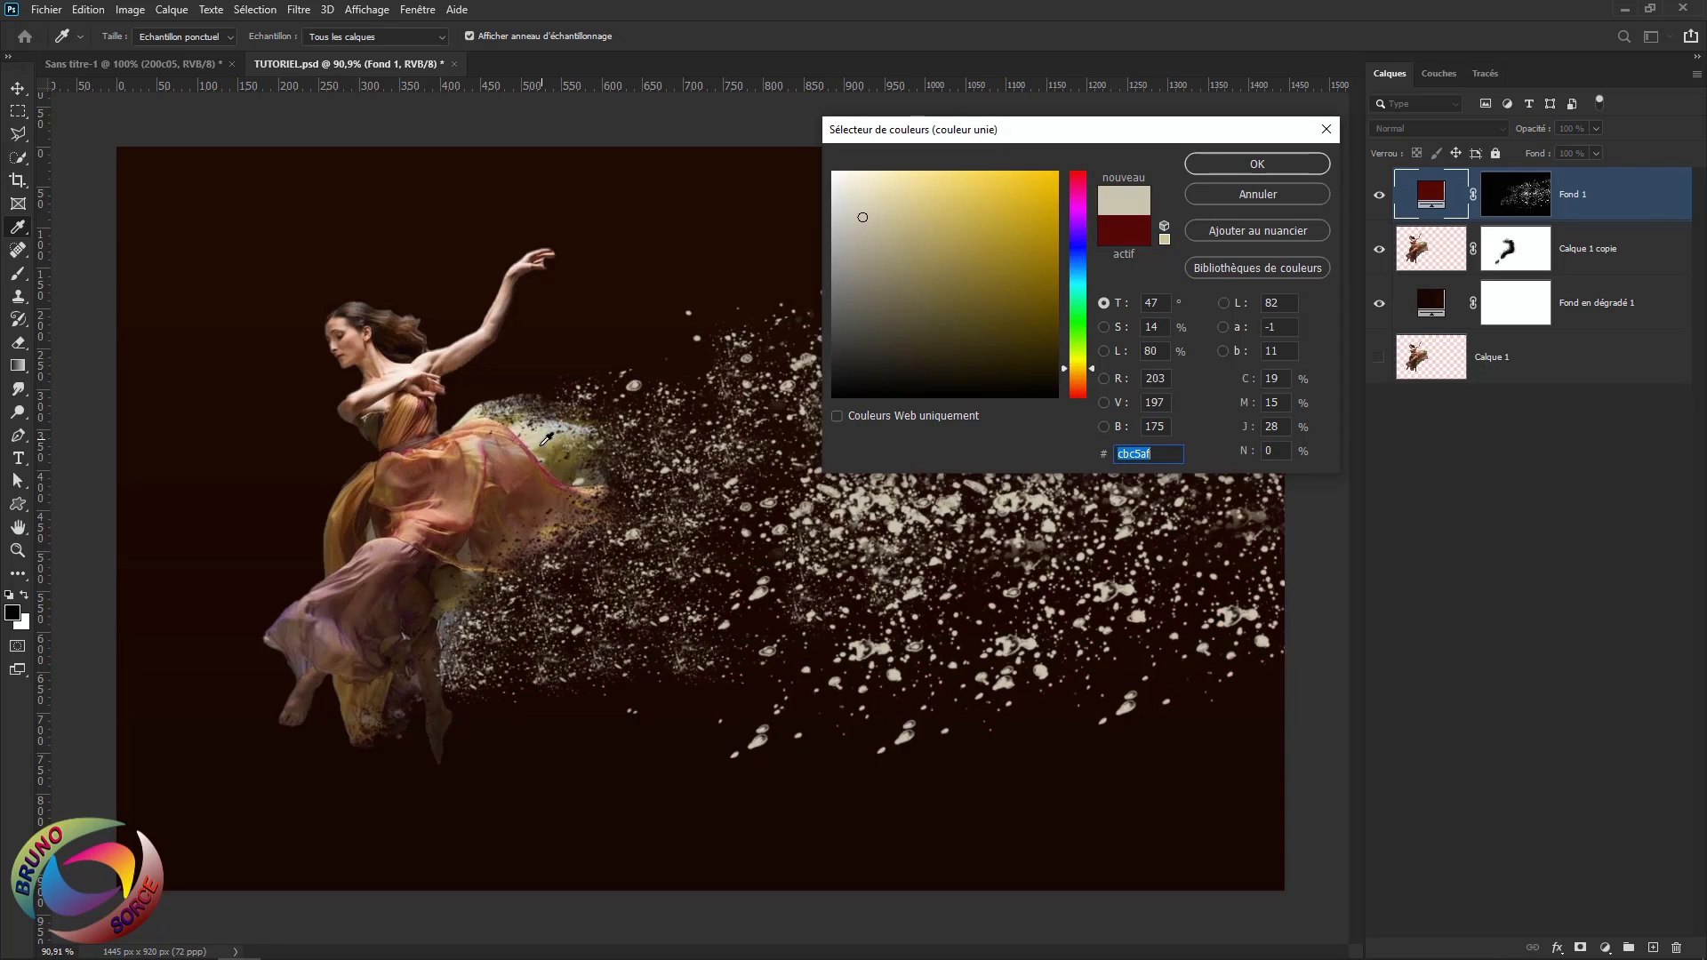
click(479, 521)
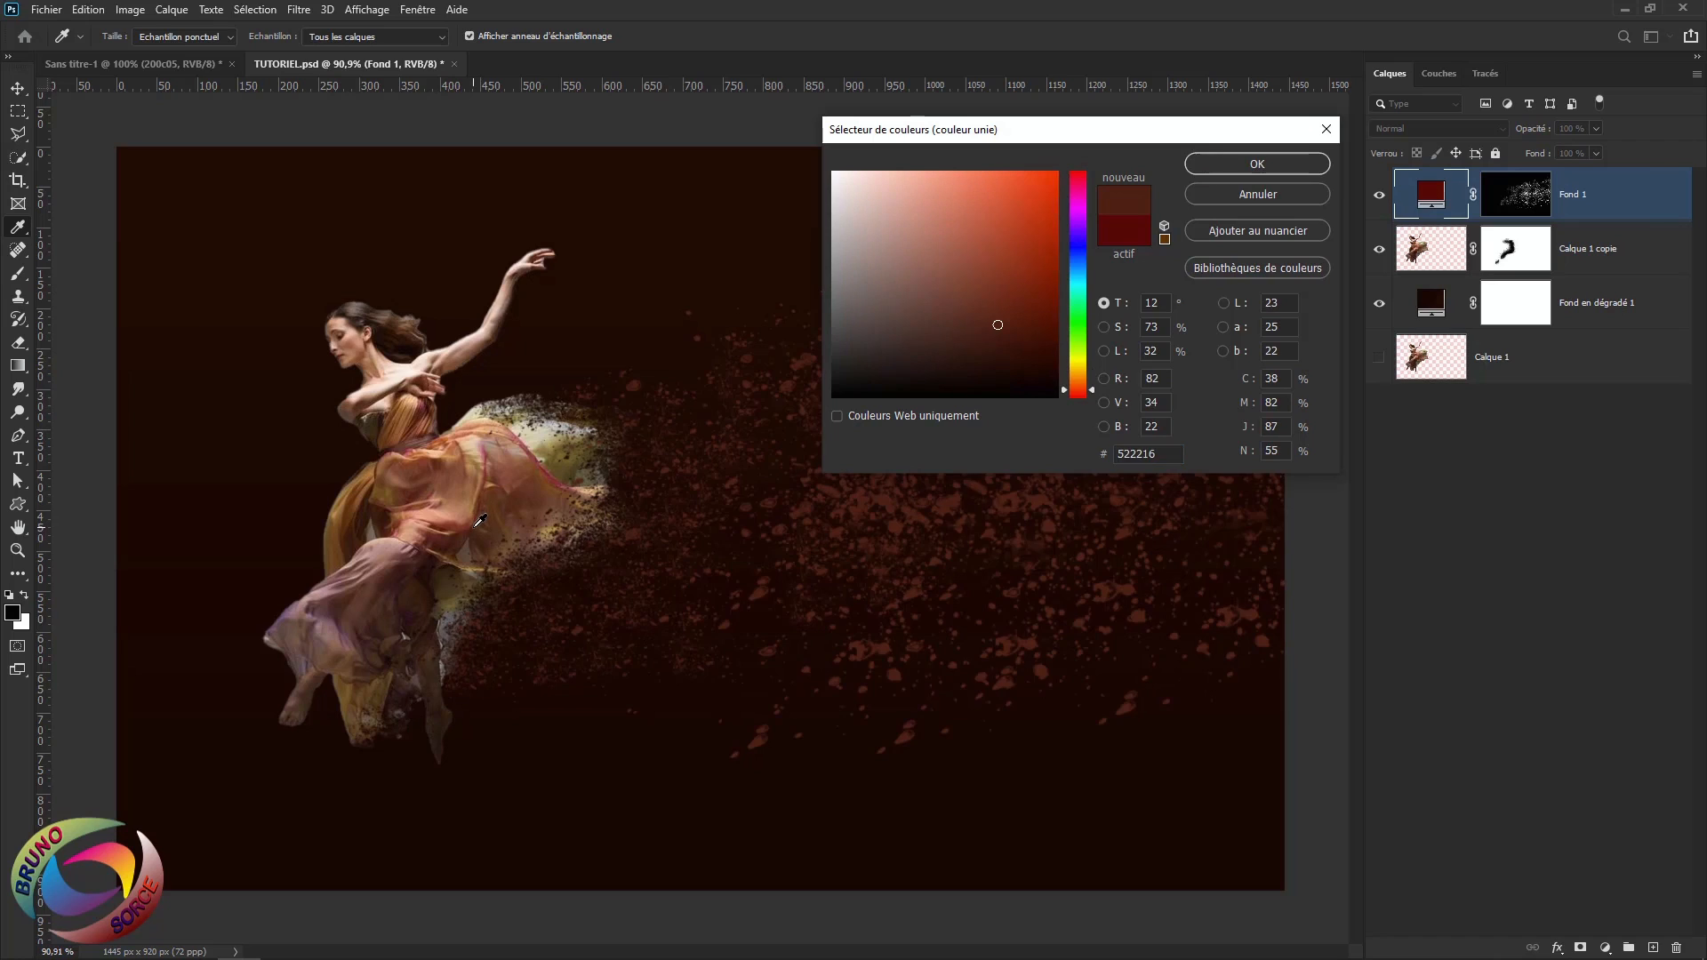
click(497, 440)
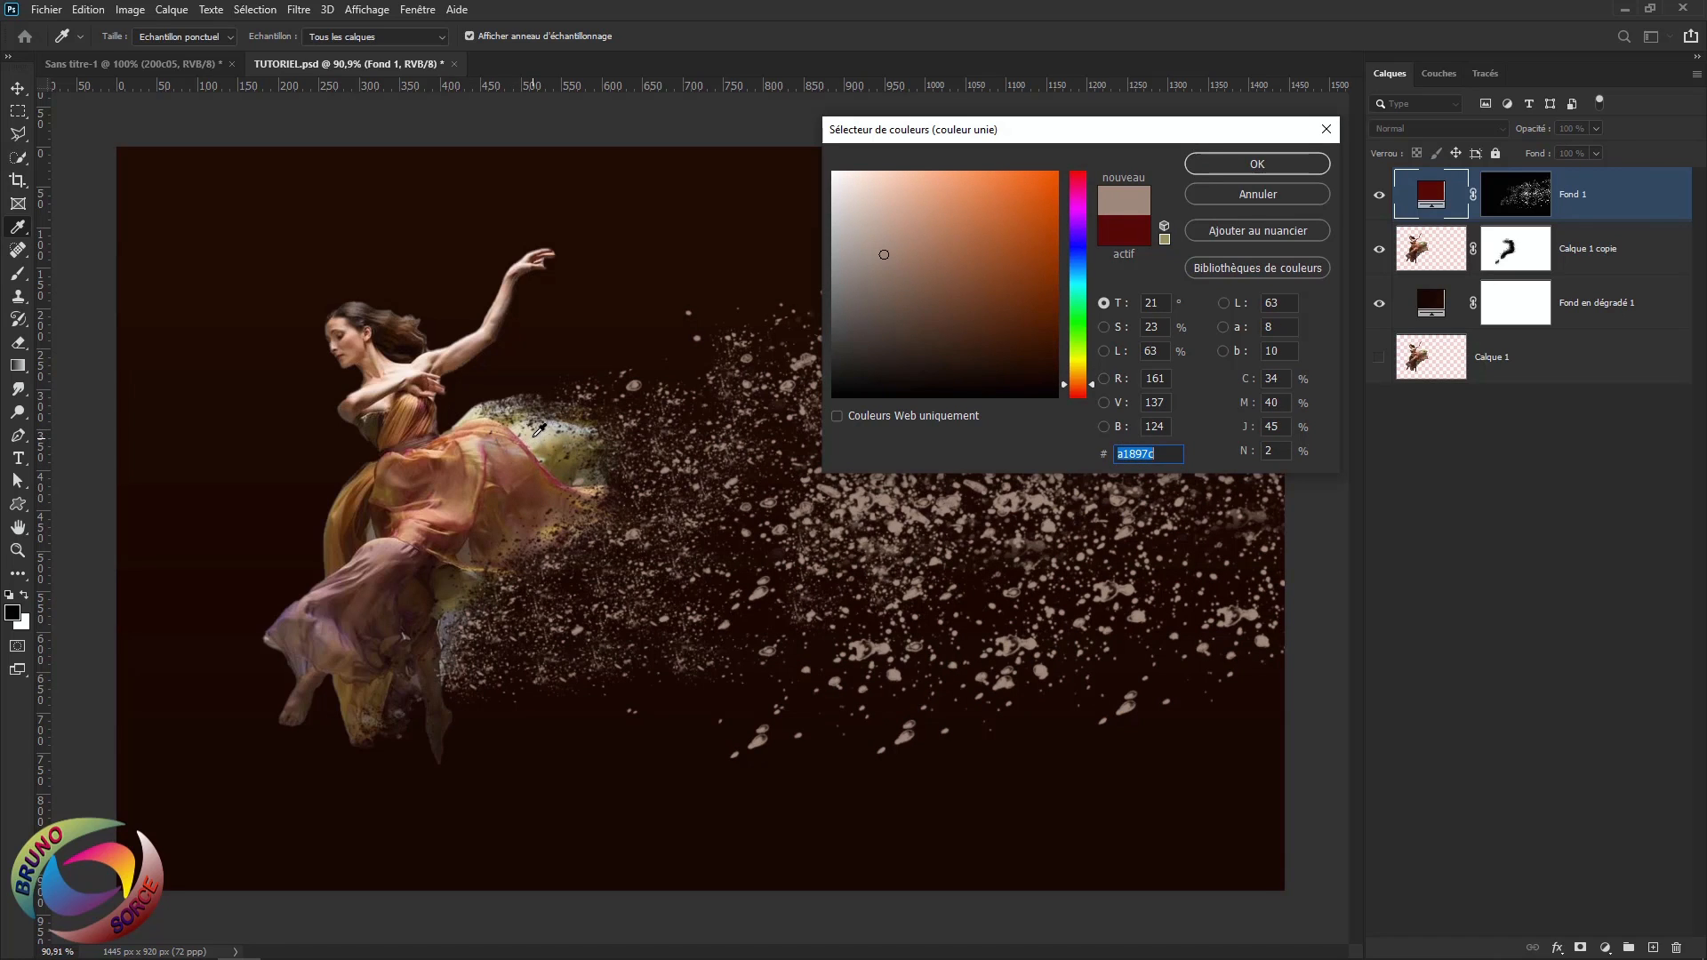
click(340, 616)
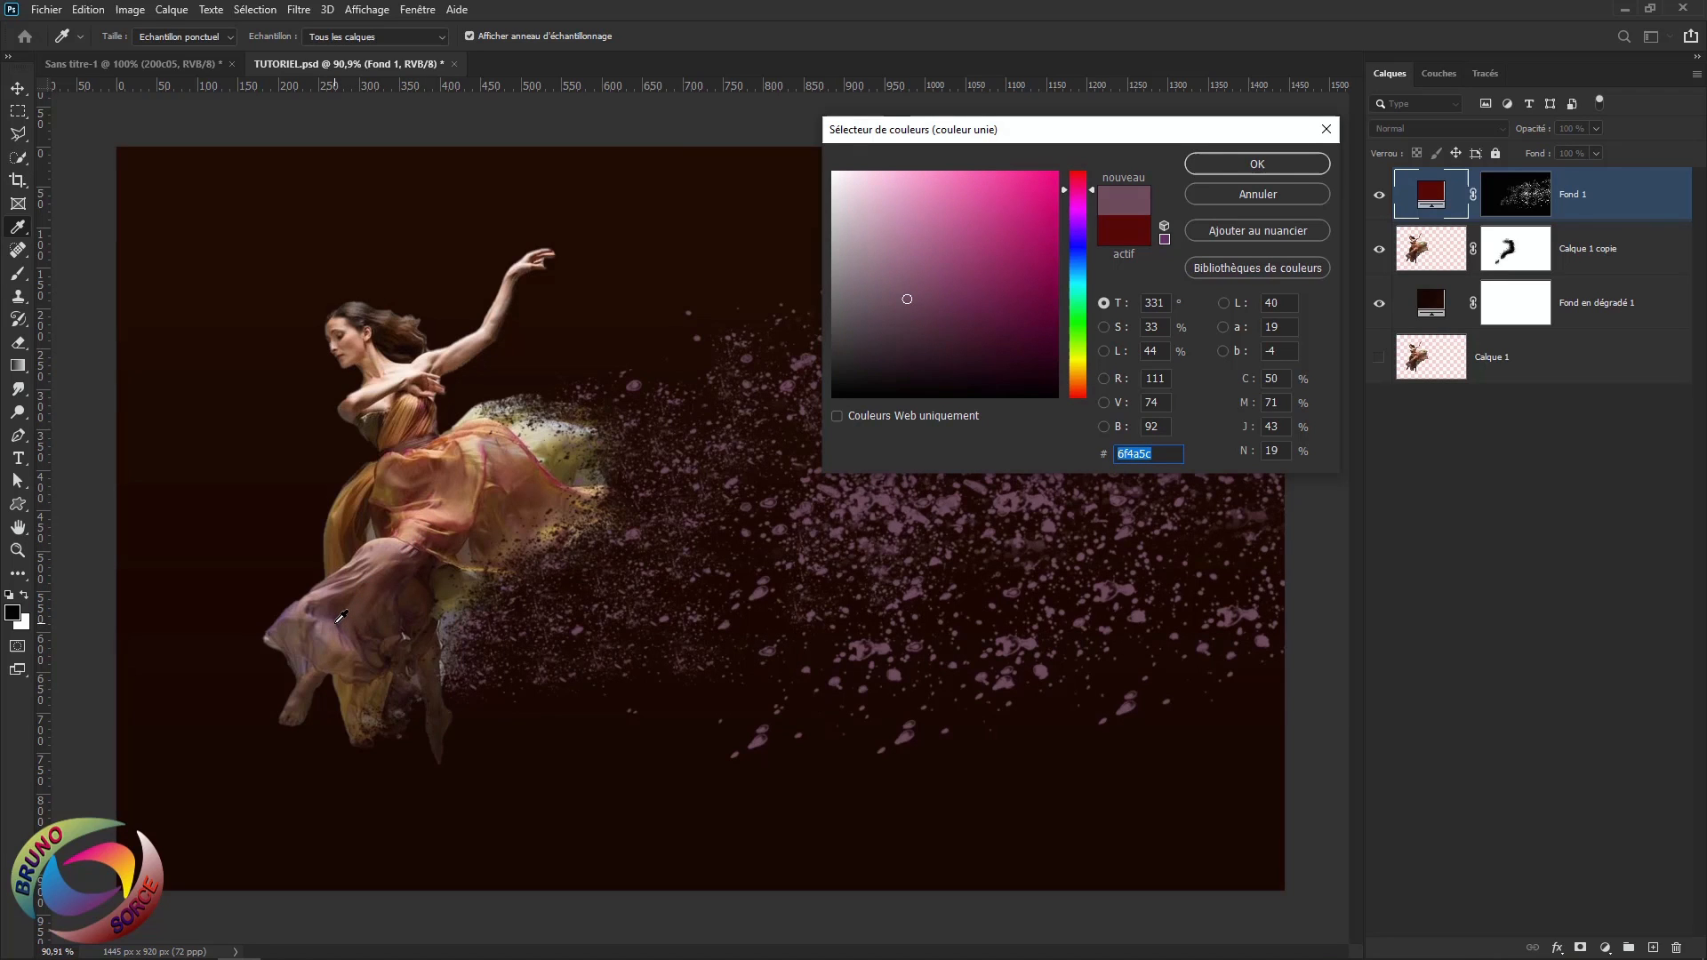
click(567, 472)
click(565, 466)
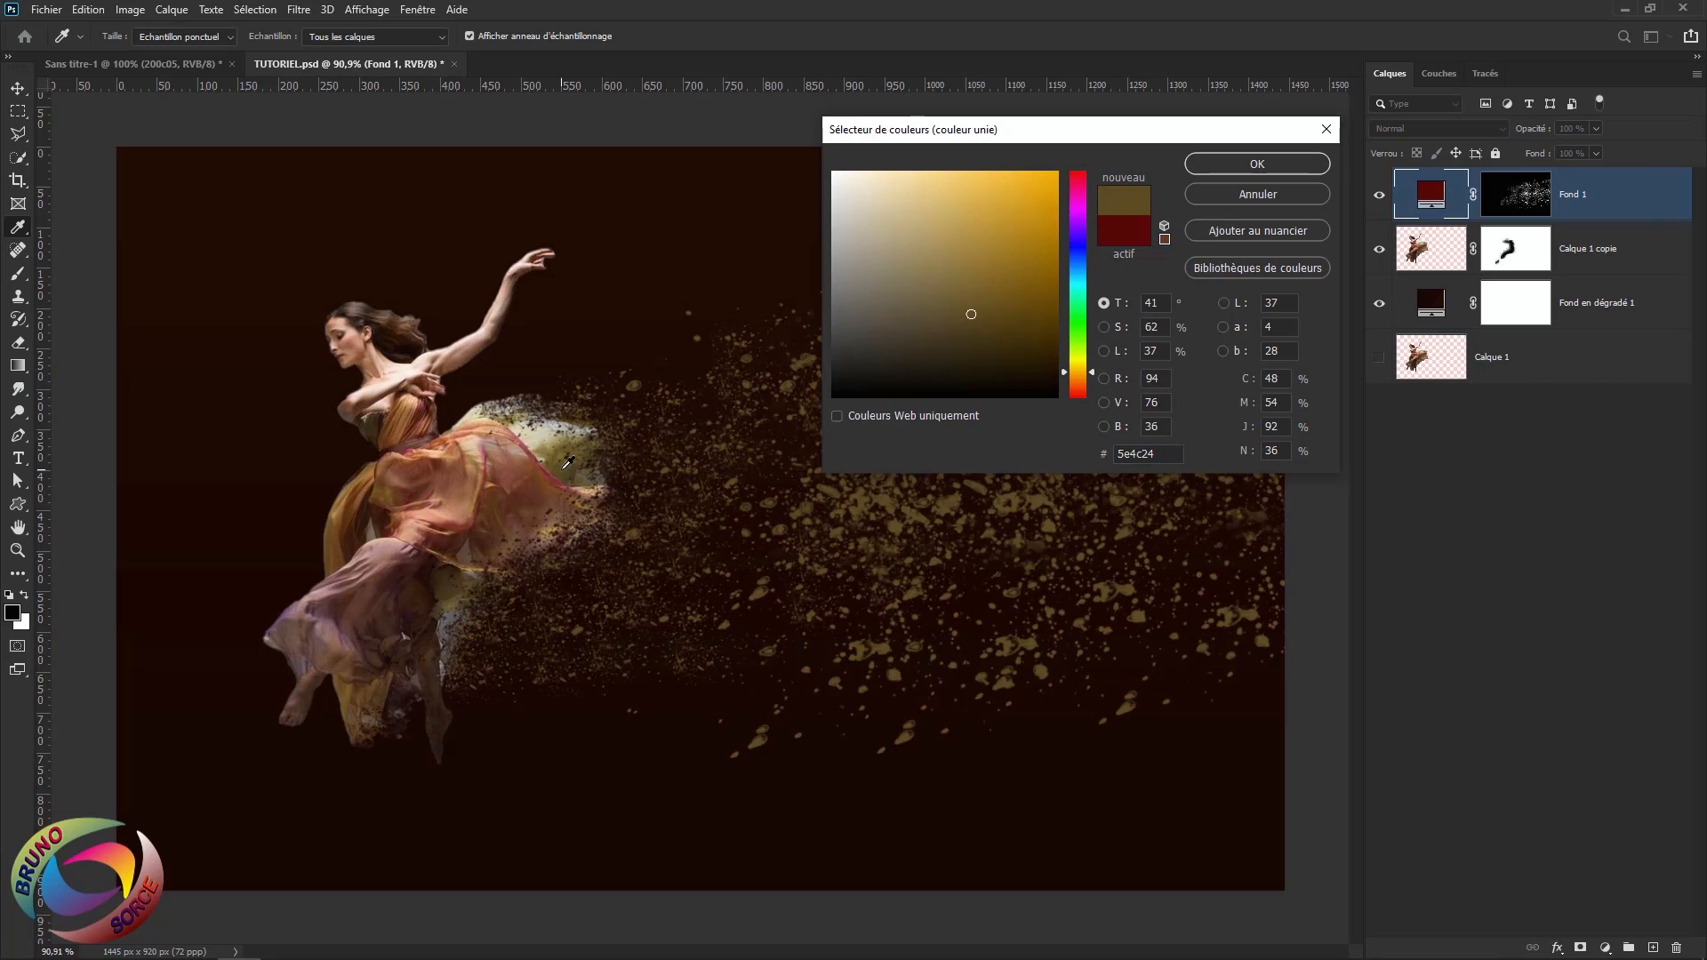
click(514, 466)
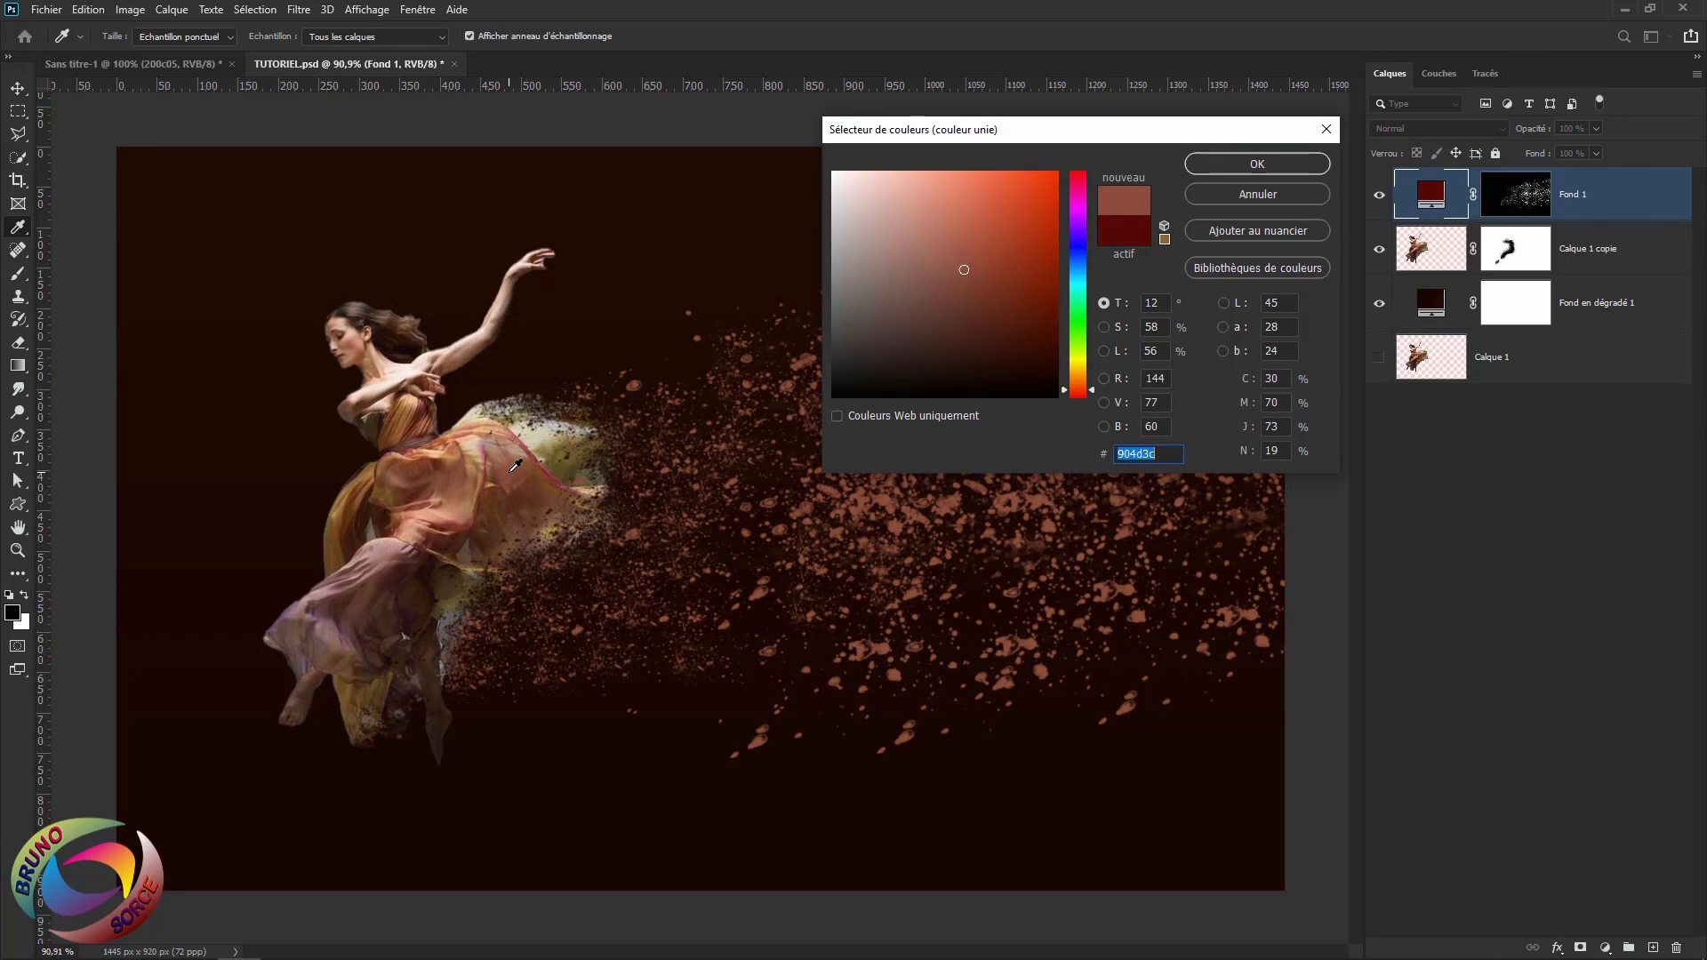
click(1261, 163)
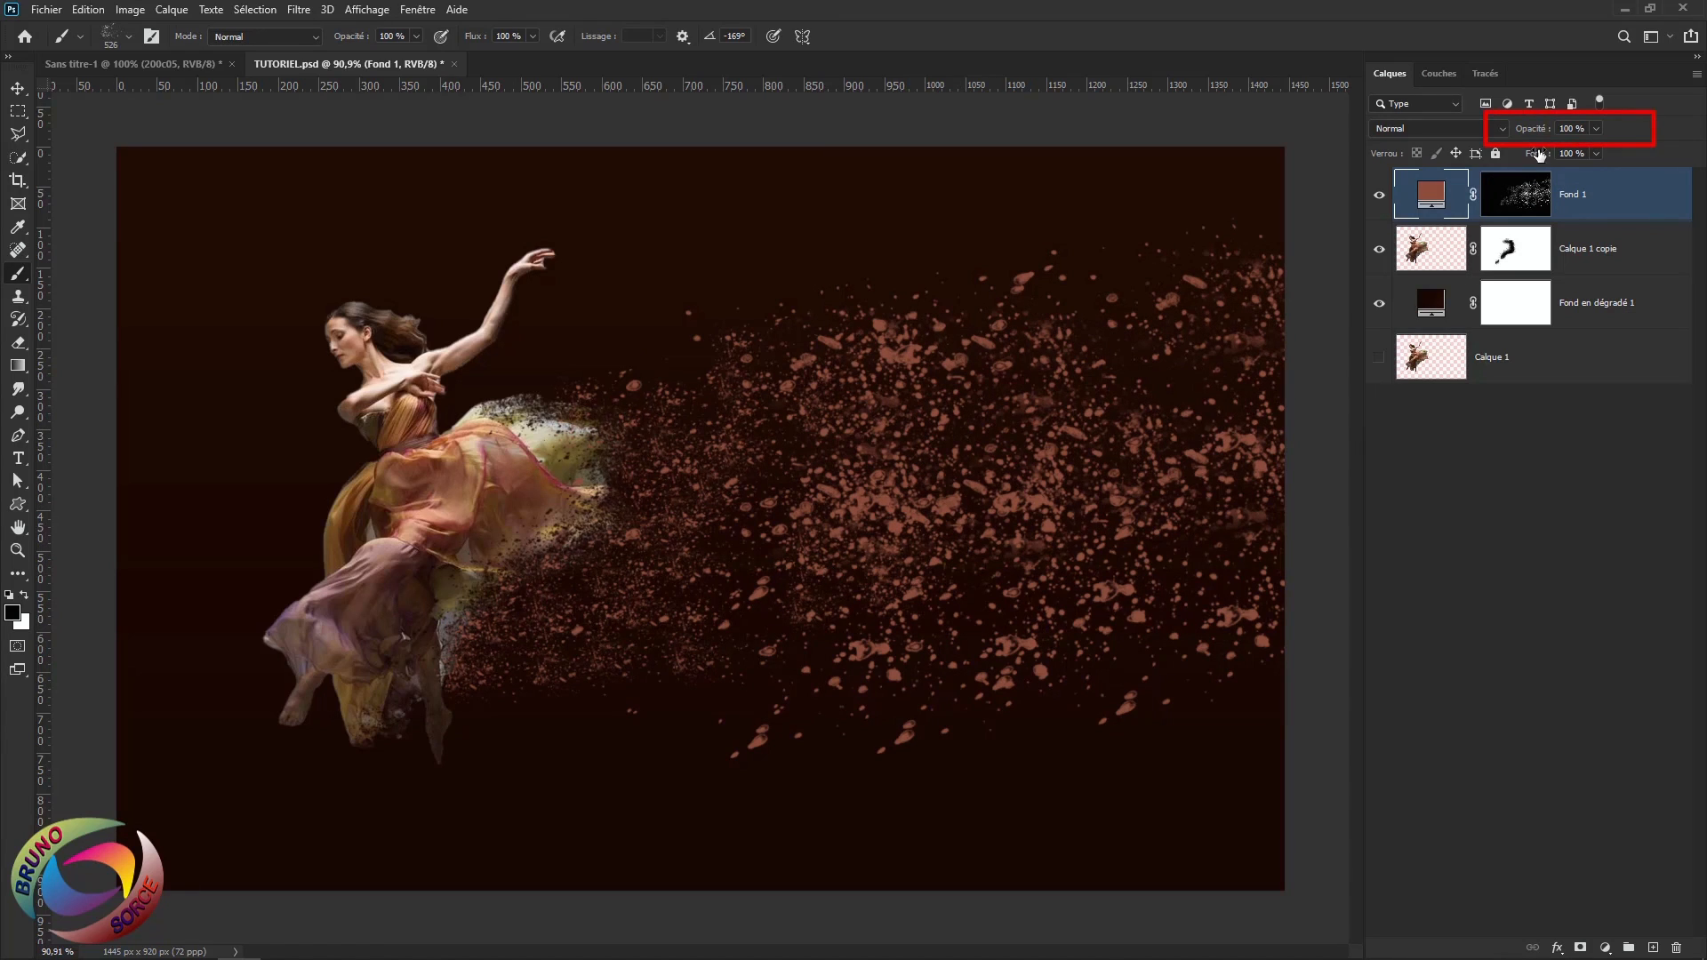
Set the brush opacity to 50% and stamp fainter particles on the Fond 1 mask around the edges of the splatter field
mouse_move(1533, 134)
mouse_down()
mouse_move(1430, 141)
mouse_move(1608, 153)
mouse_up()
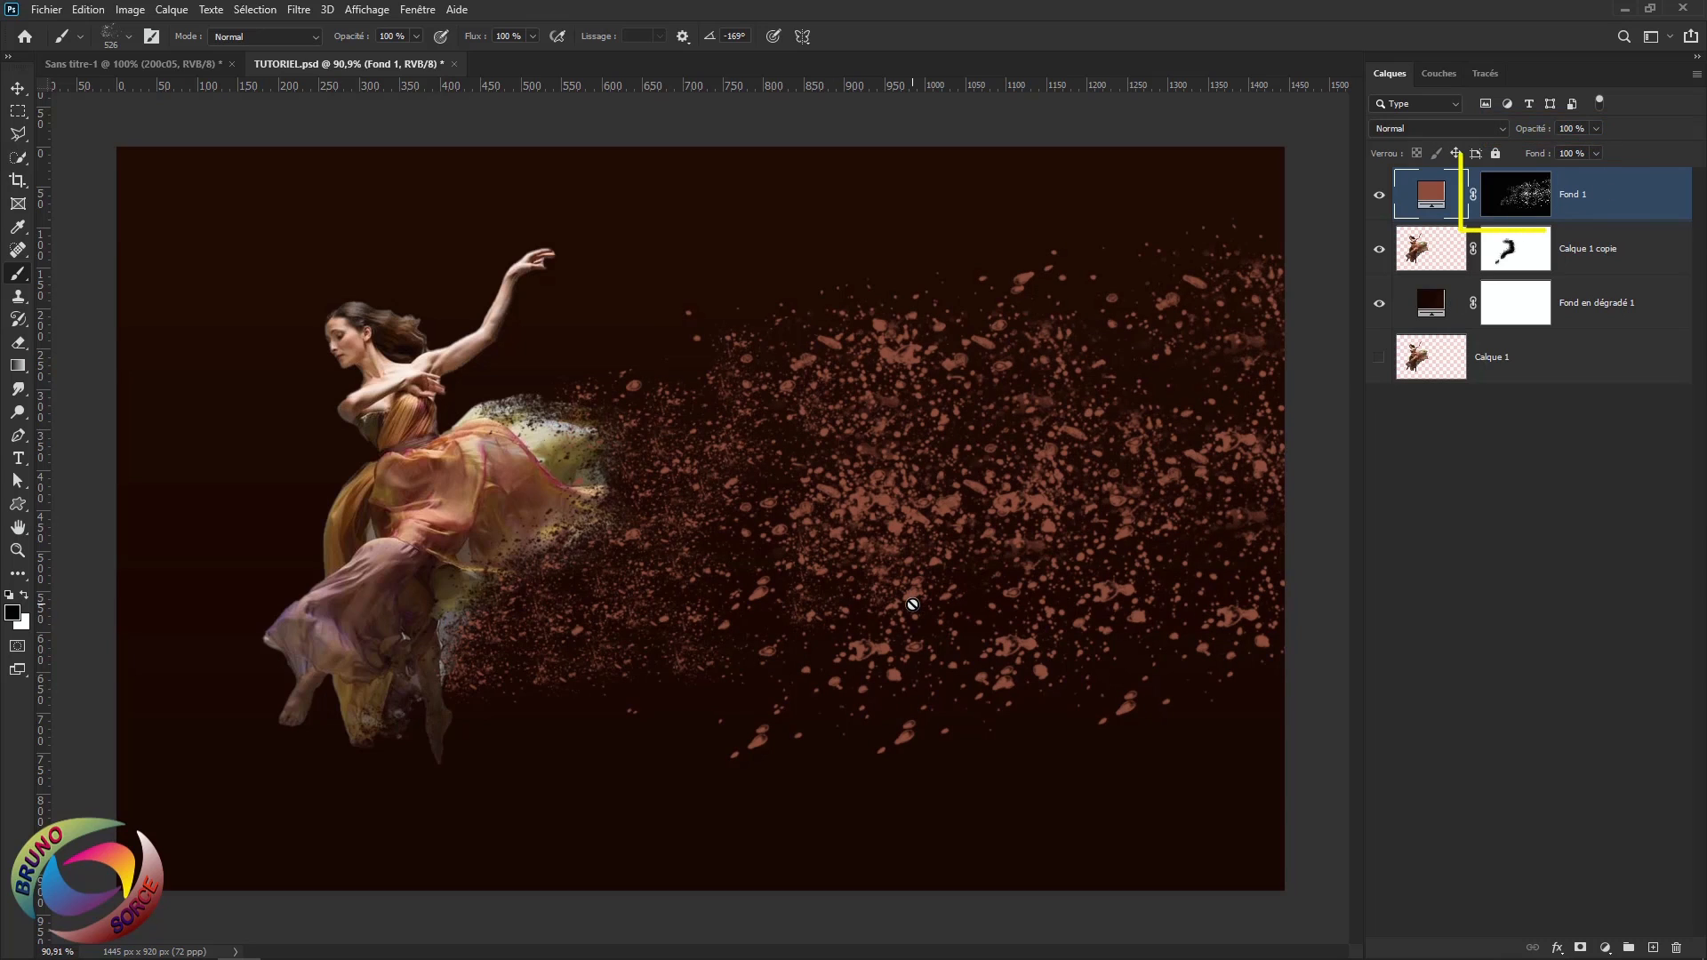
click(1512, 199)
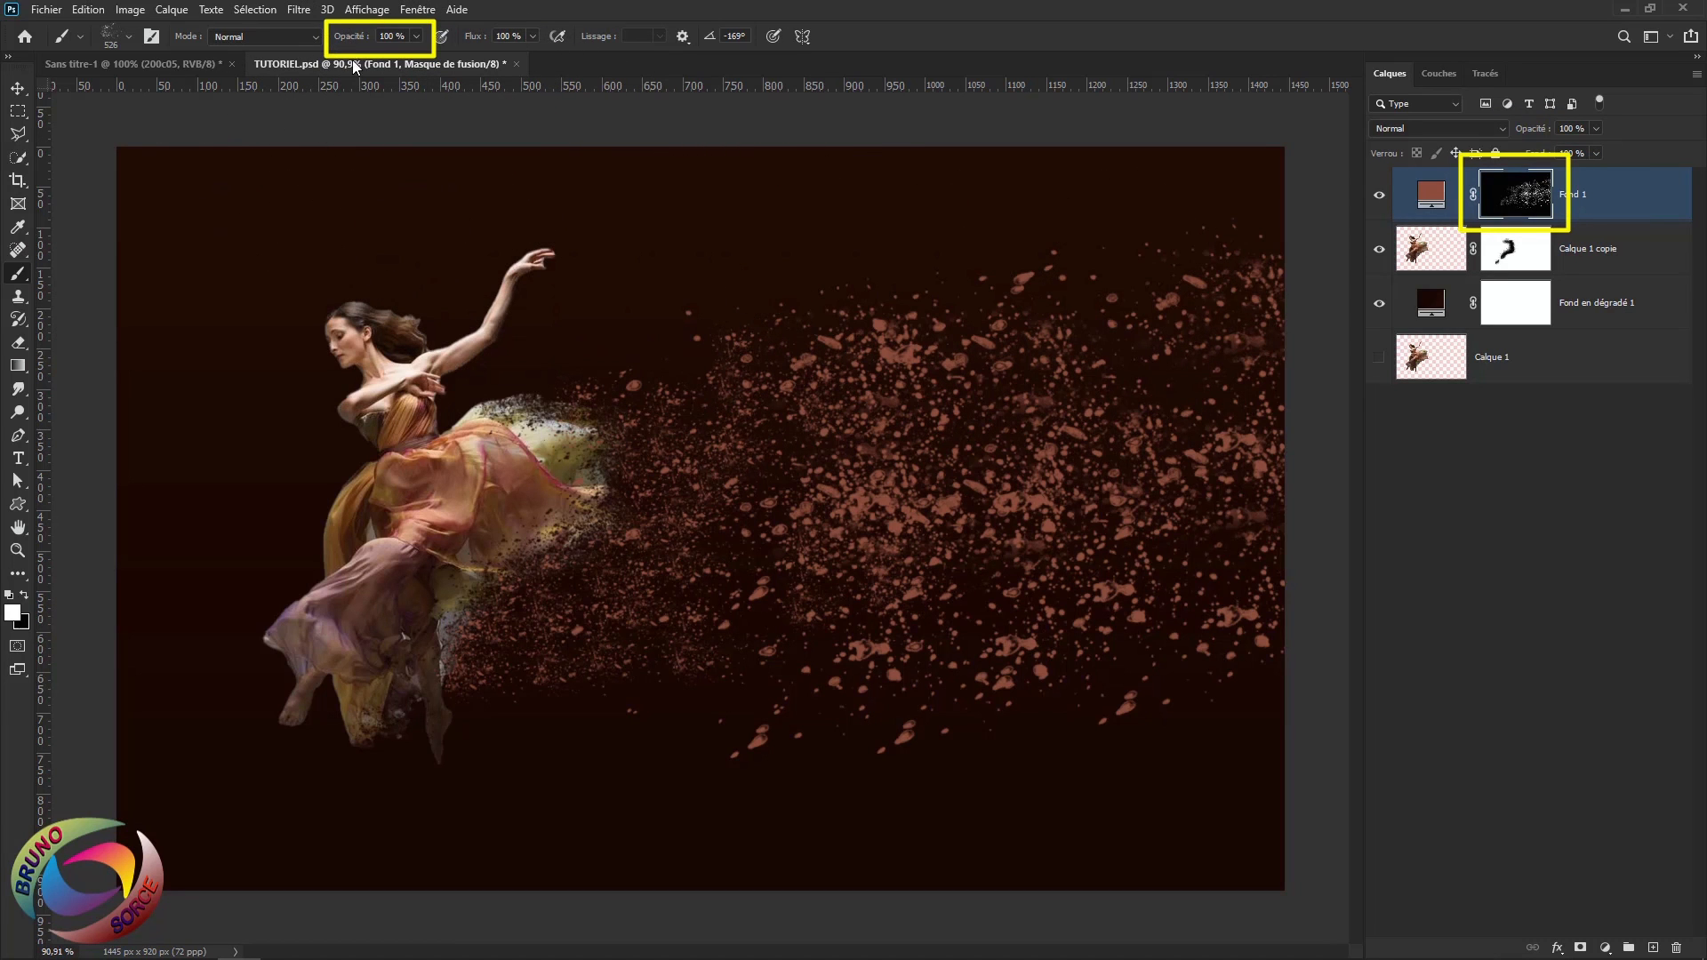
drag(347, 43, 318, 43)
text(50)
key(Return)
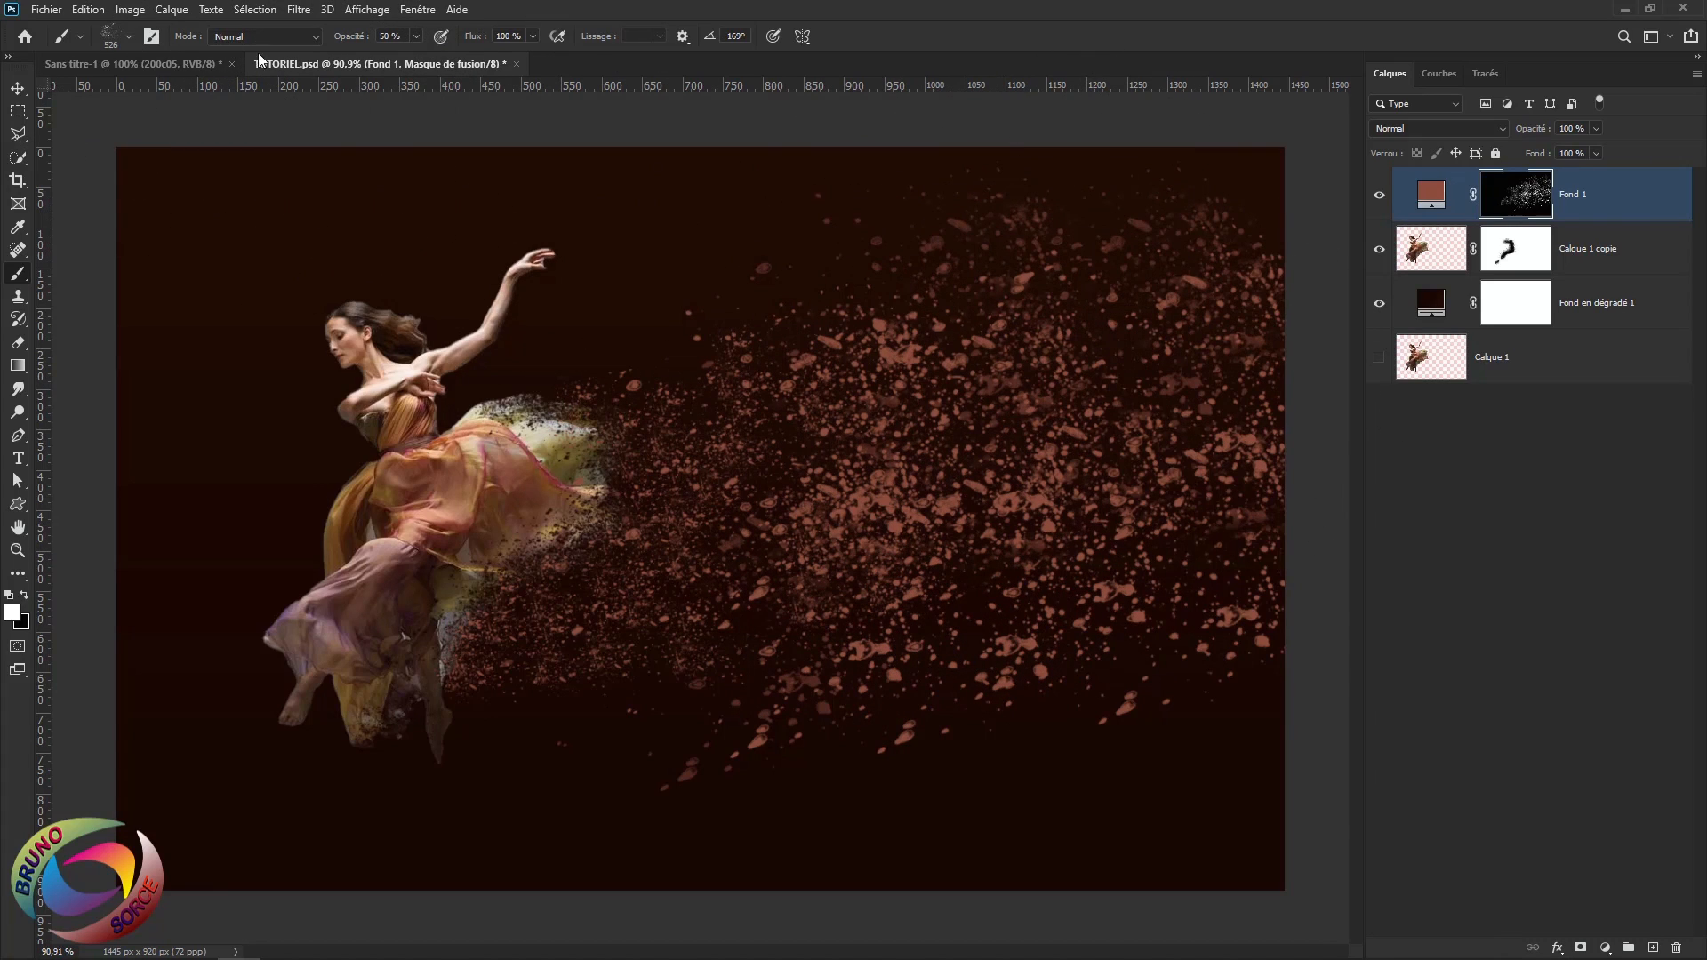
With the brush at 100% opacity, thin the Fond 1 particles using black splatter and restamp some in white toward the upper right
drag(345, 41, 464, 45)
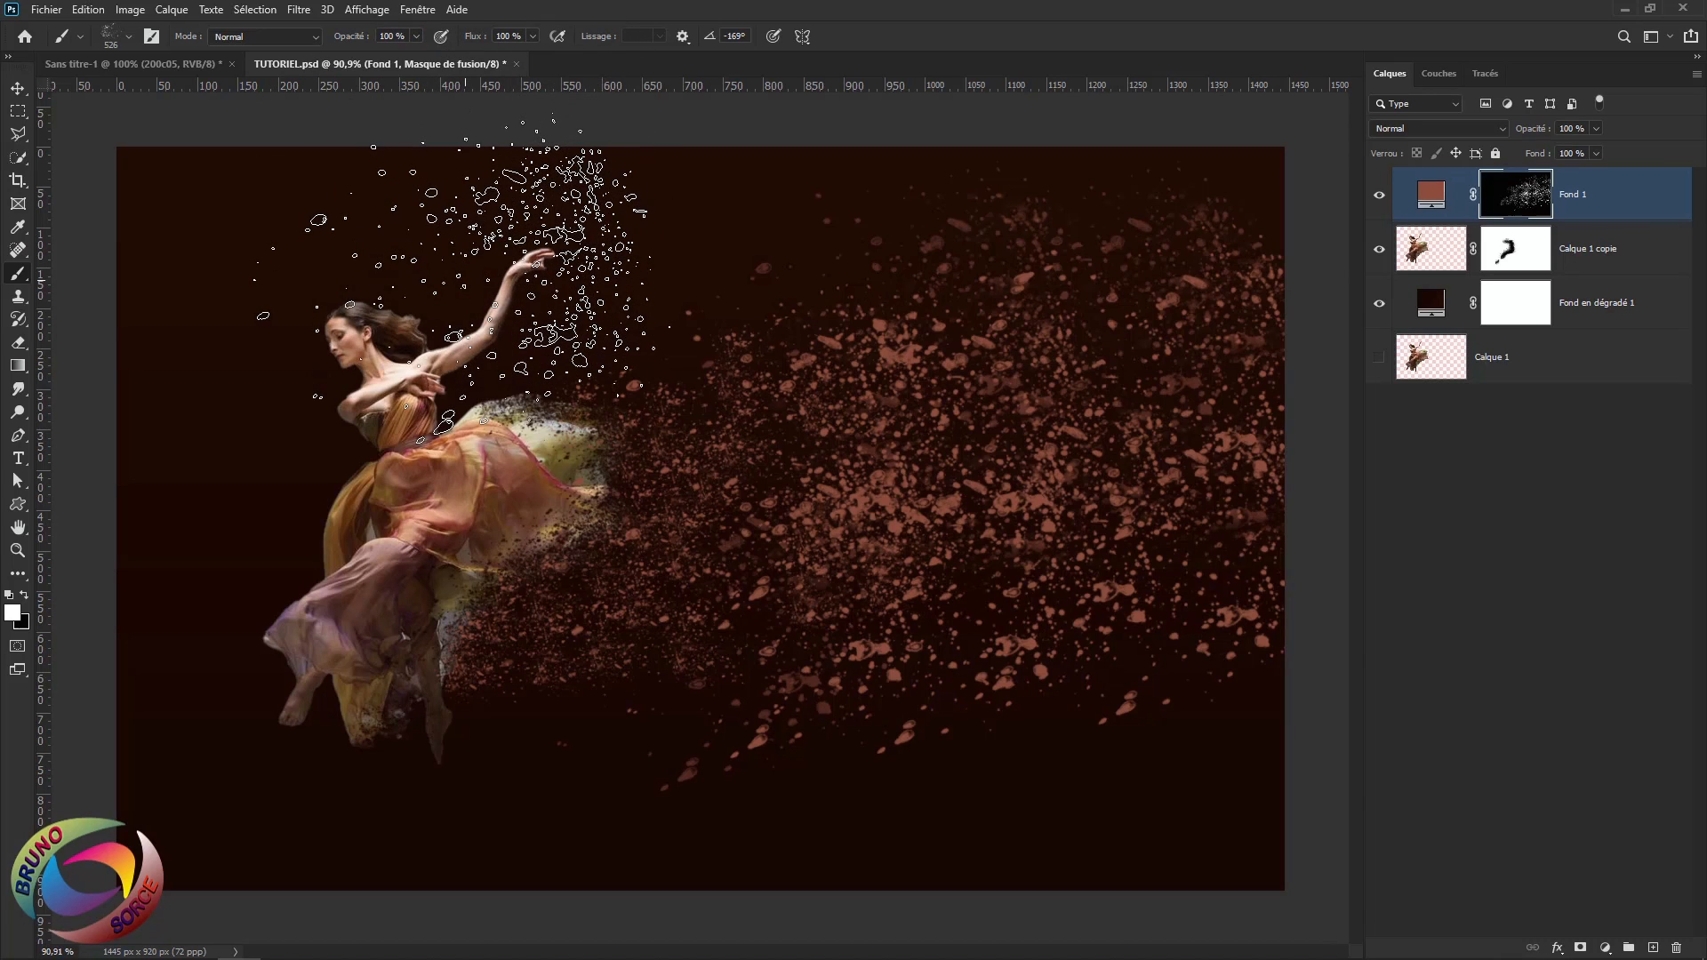
key(x)
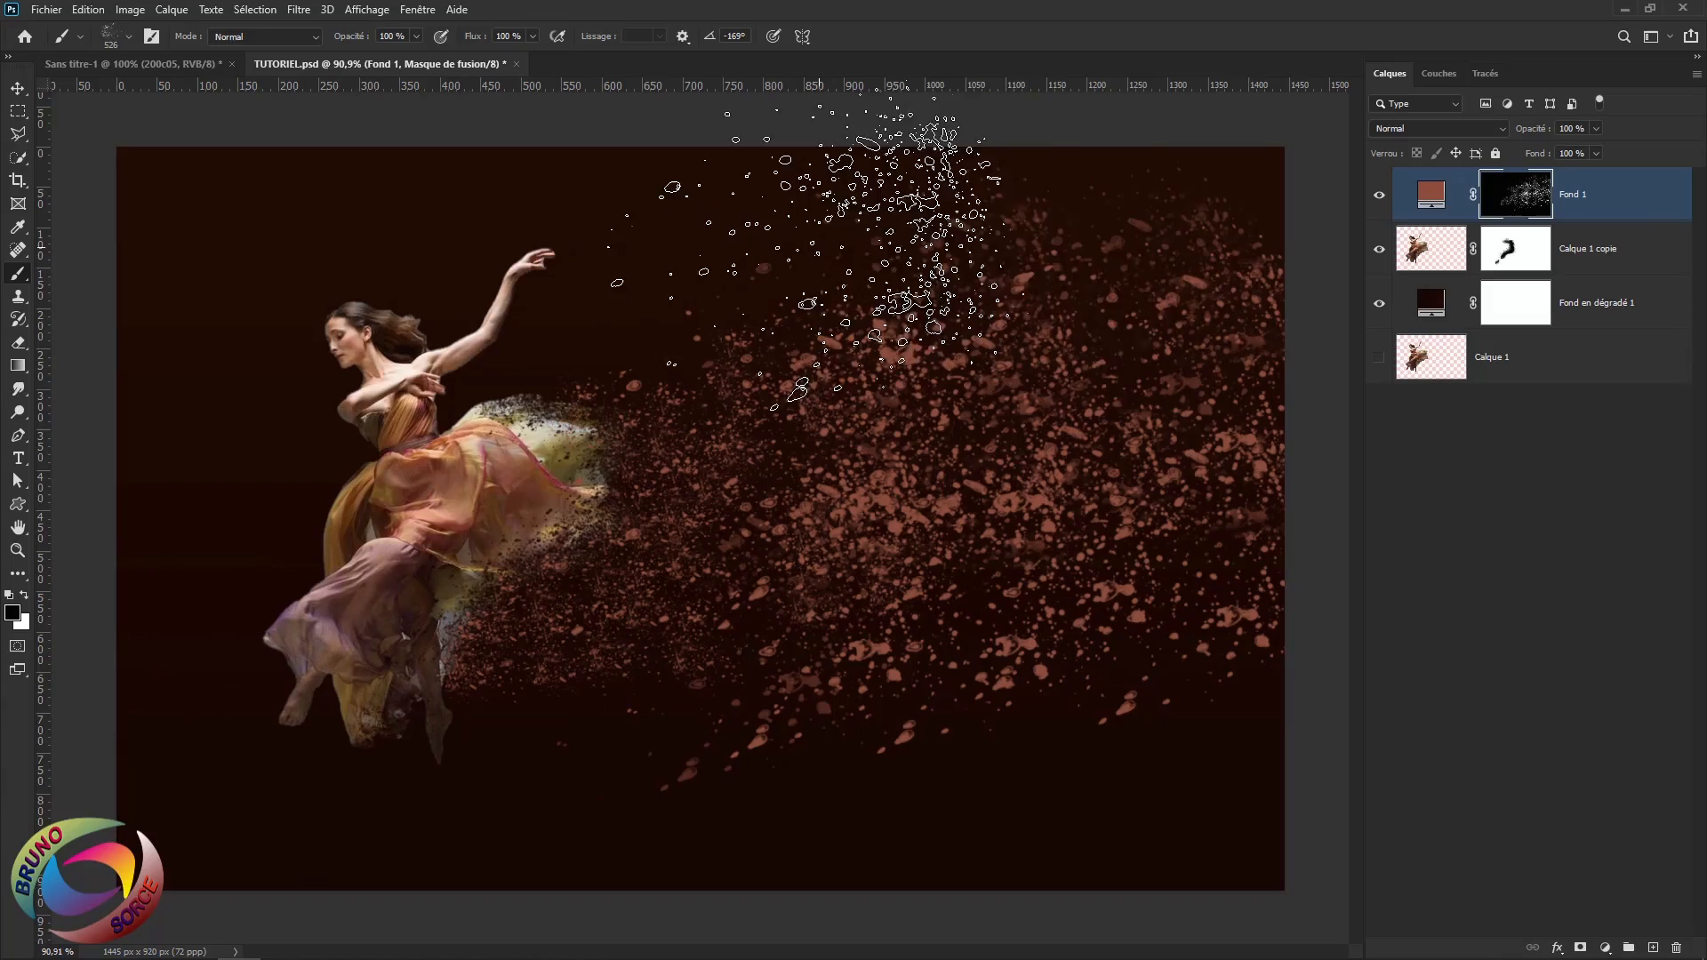
mouse_move(858, 209)
mouse_down()
mouse_move(1147, 178)
mouse_move(875, 302)
mouse_move(1257, 229)
mouse_move(876, 496)
mouse_move(896, 724)
mouse_move(640, 818)
mouse_move(1227, 800)
mouse_move(1398, 617)
mouse_move(1390, 114)
mouse_move(818, 364)
mouse_up()
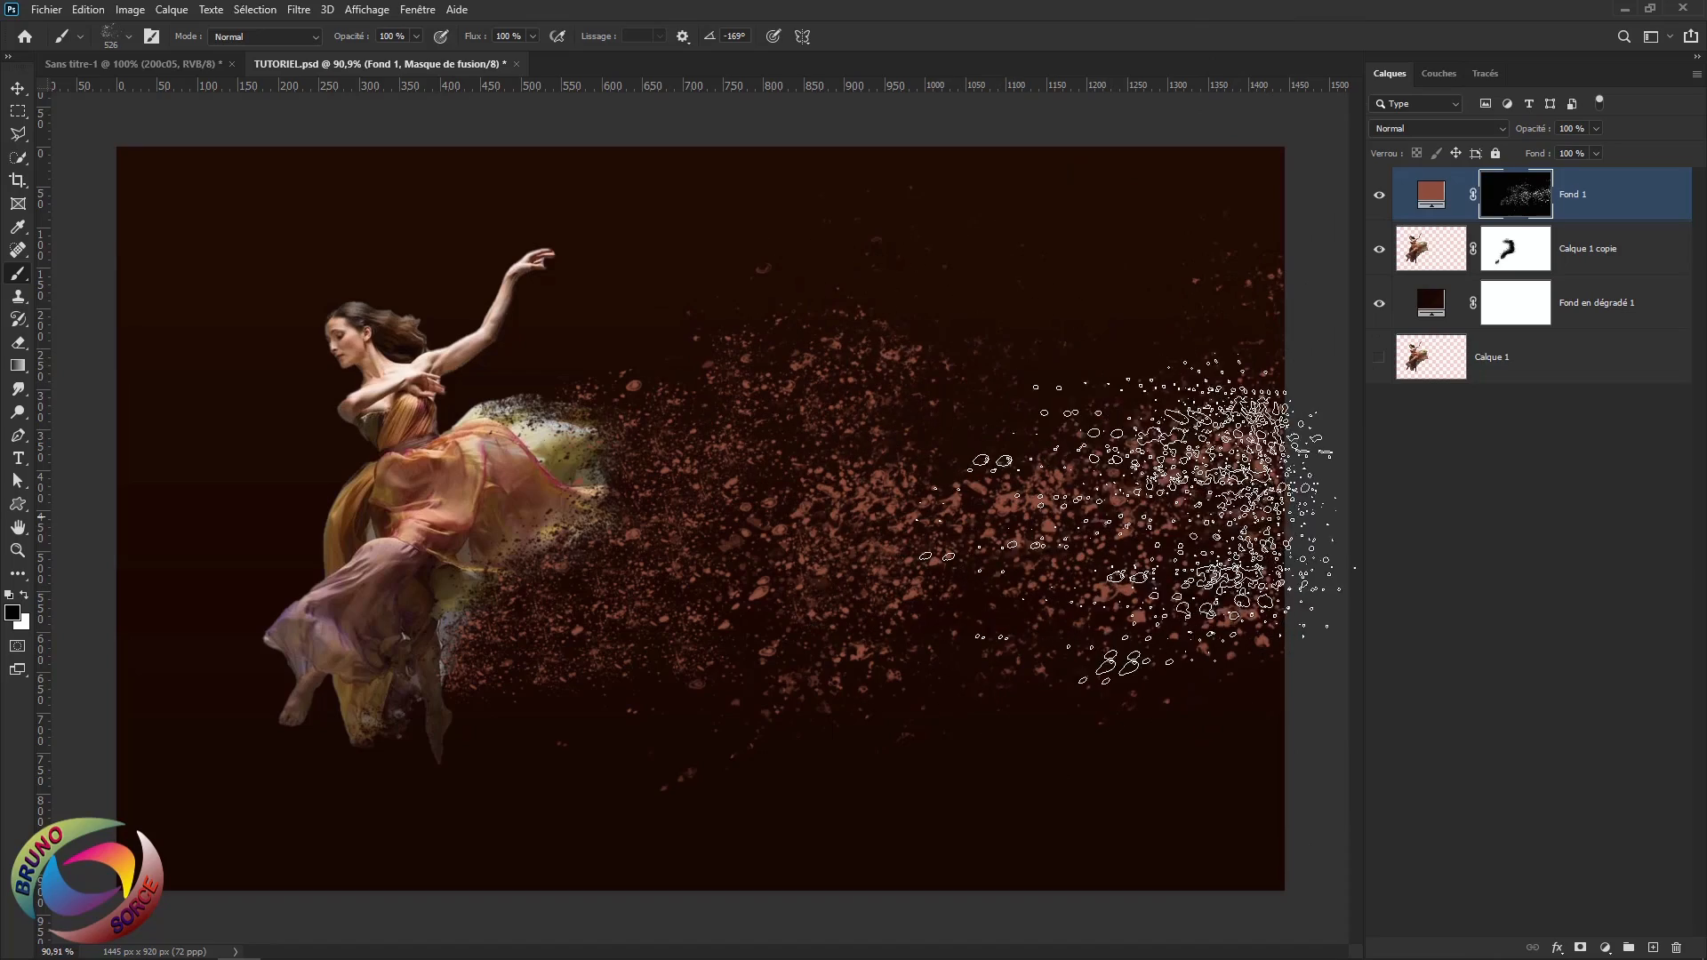
key(x)
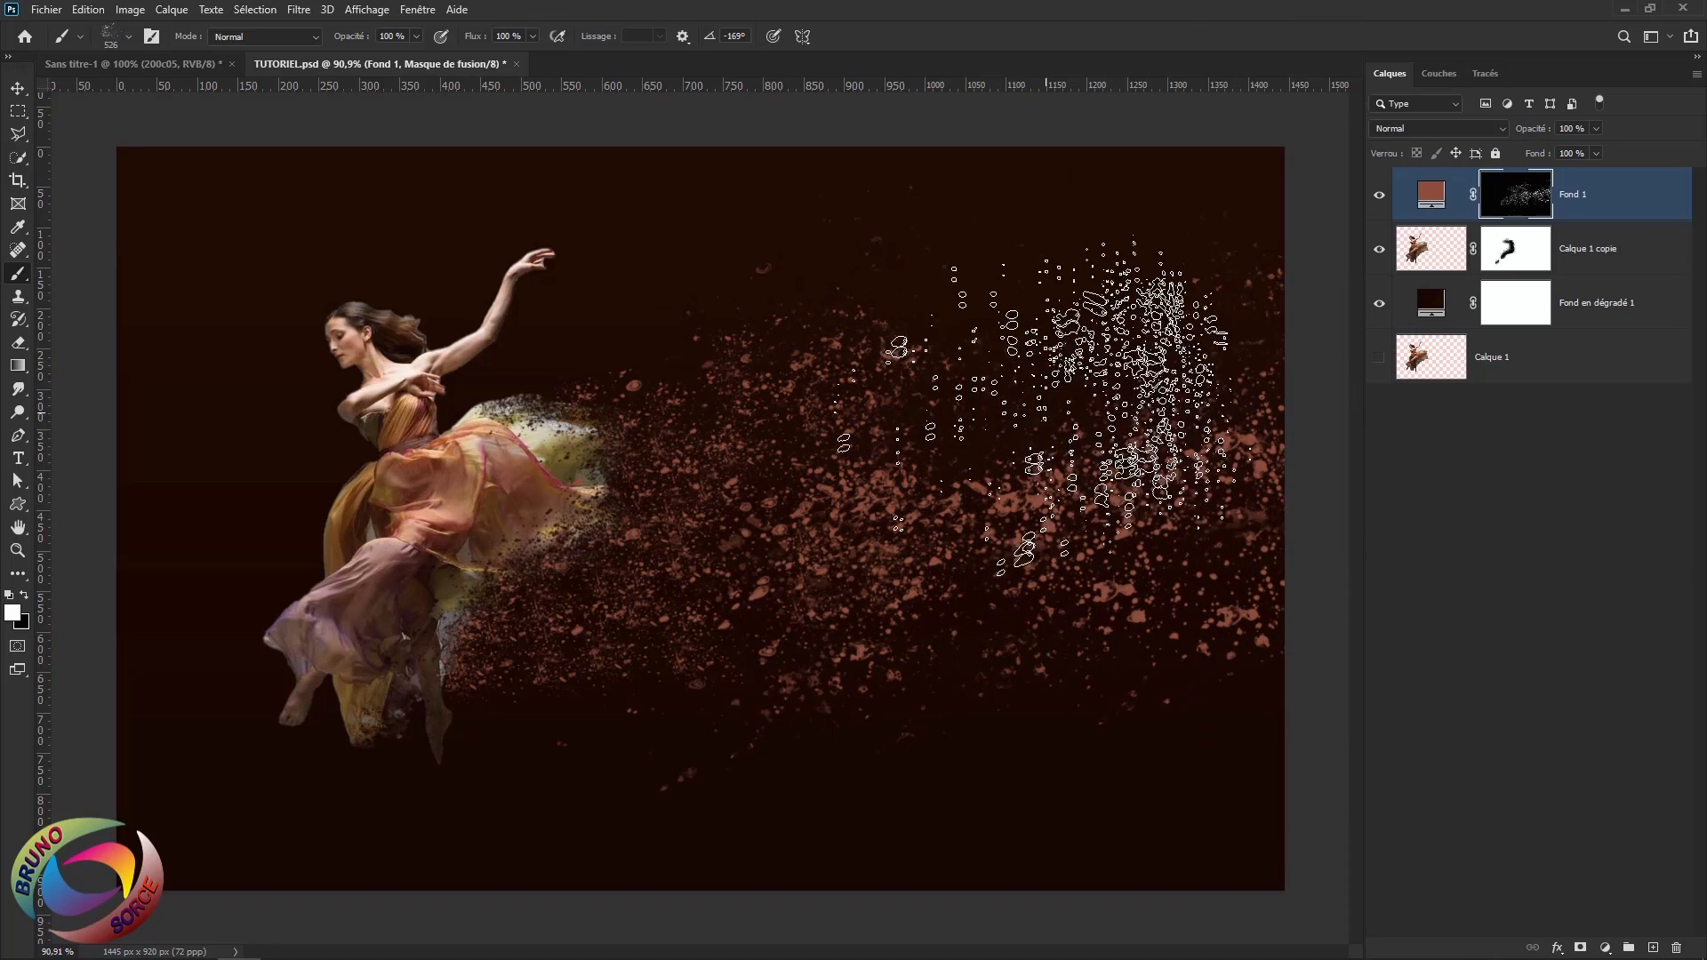
drag(1143, 362, 1162, 329)
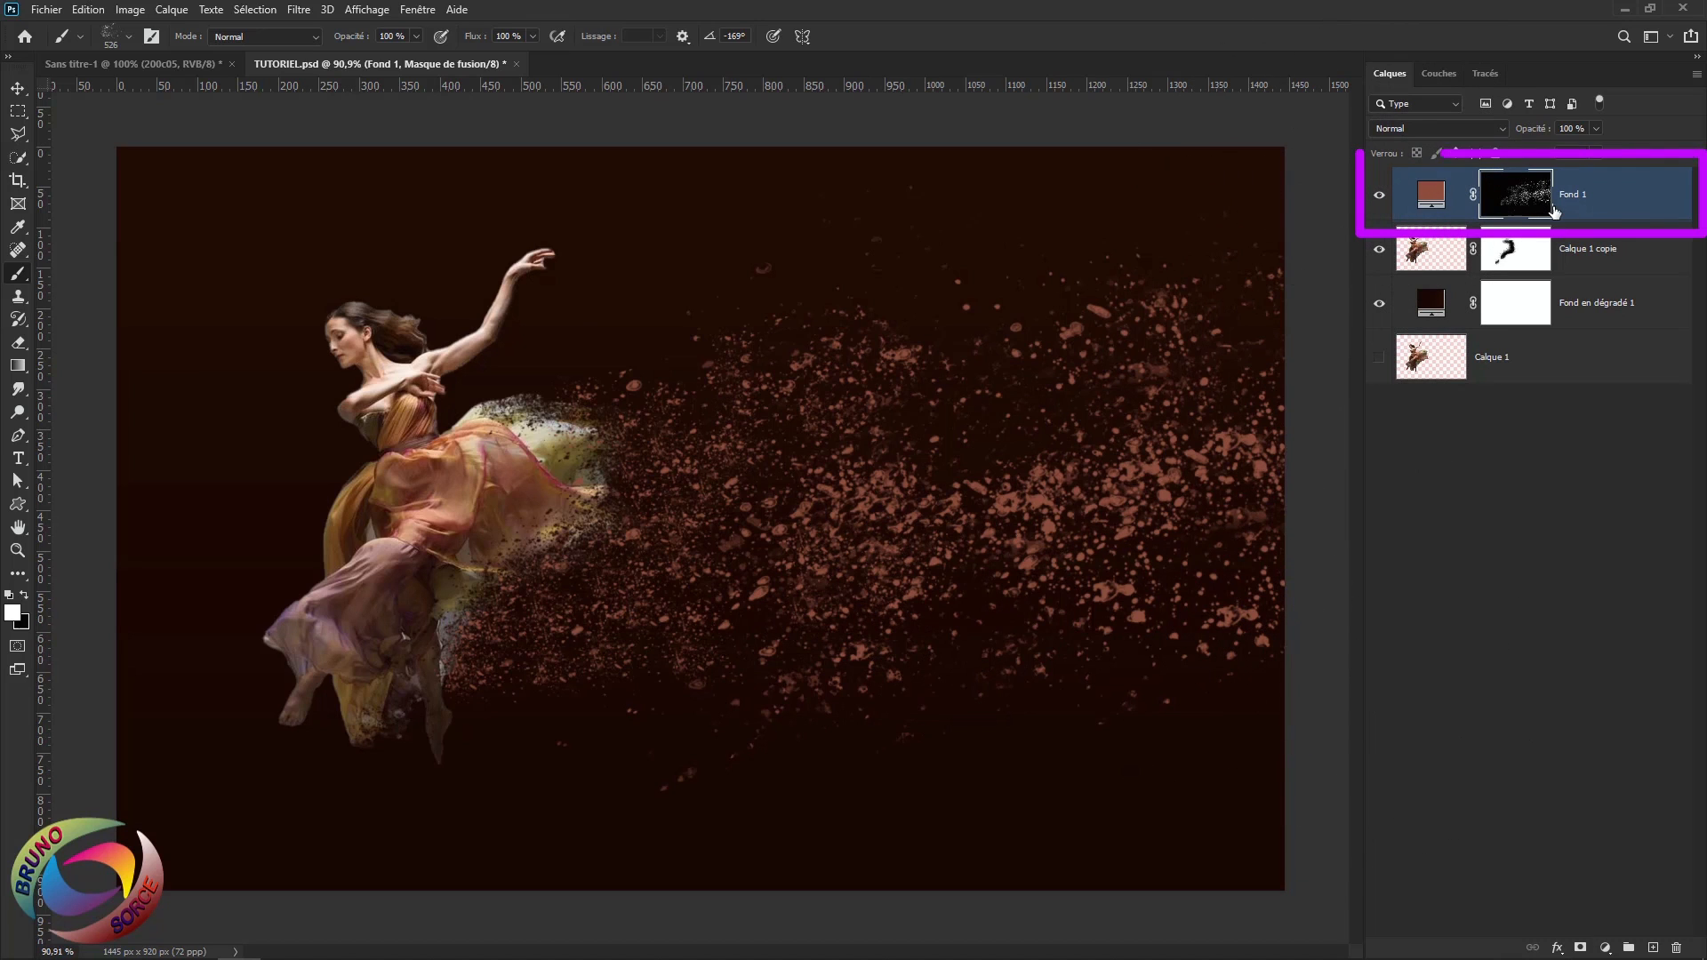
Add a solid colour fill layer in black 000000 above Fond 1
key(ctrl+2)
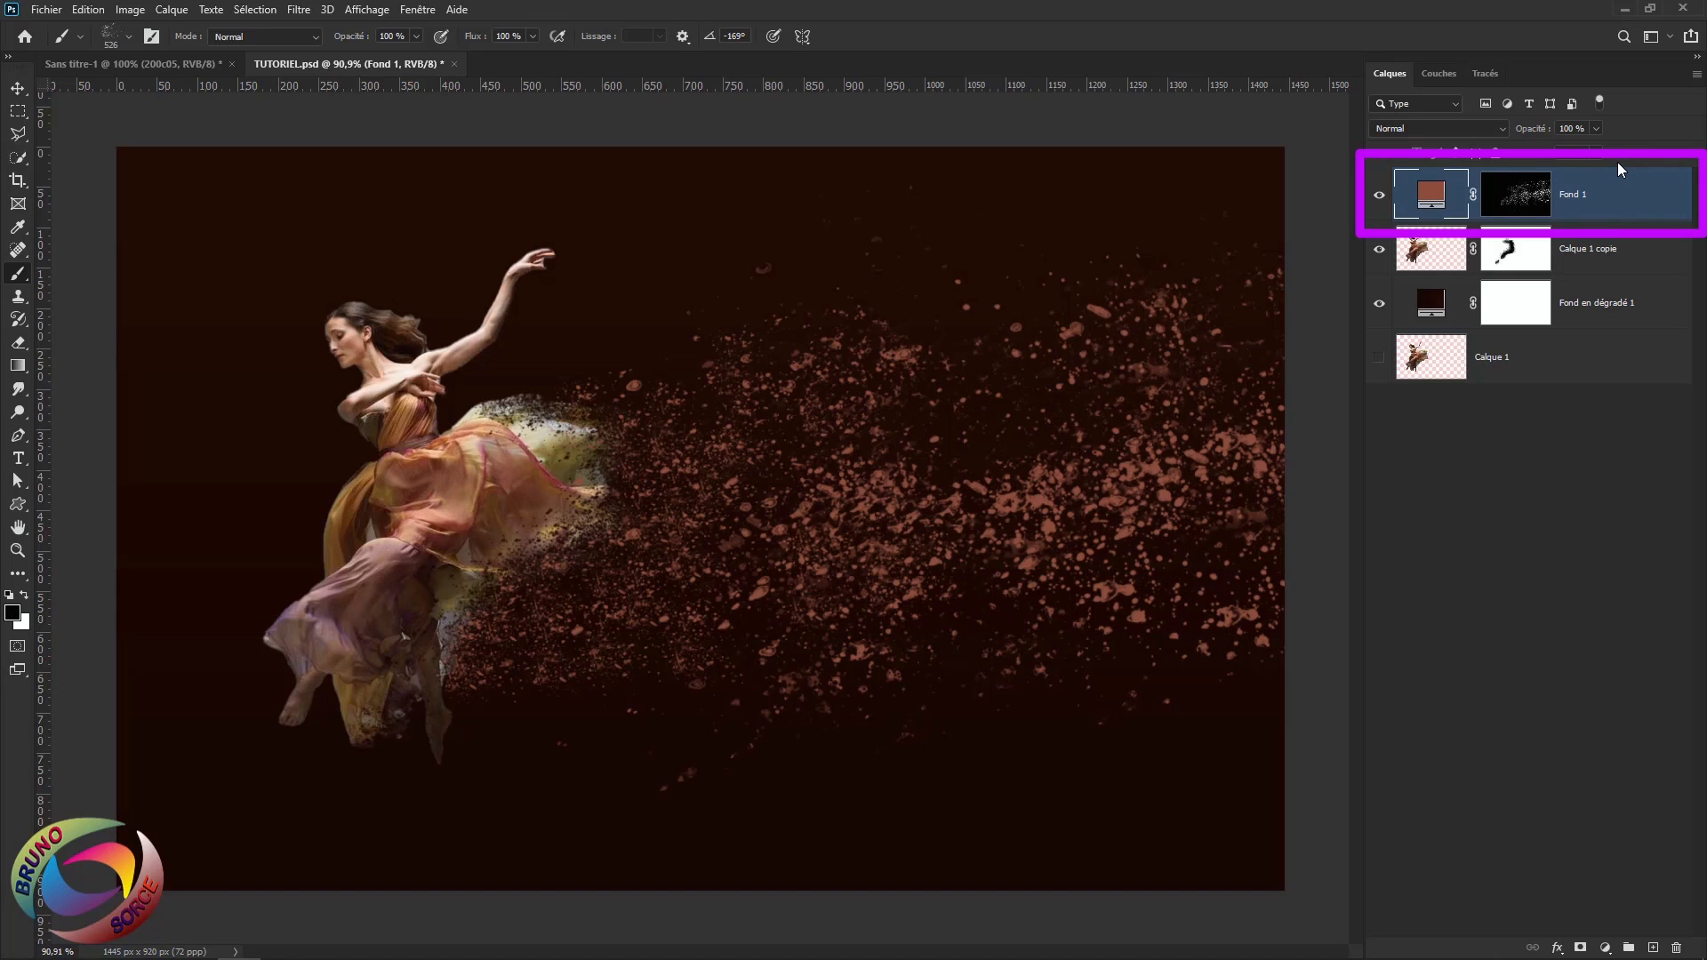
click(1604, 948)
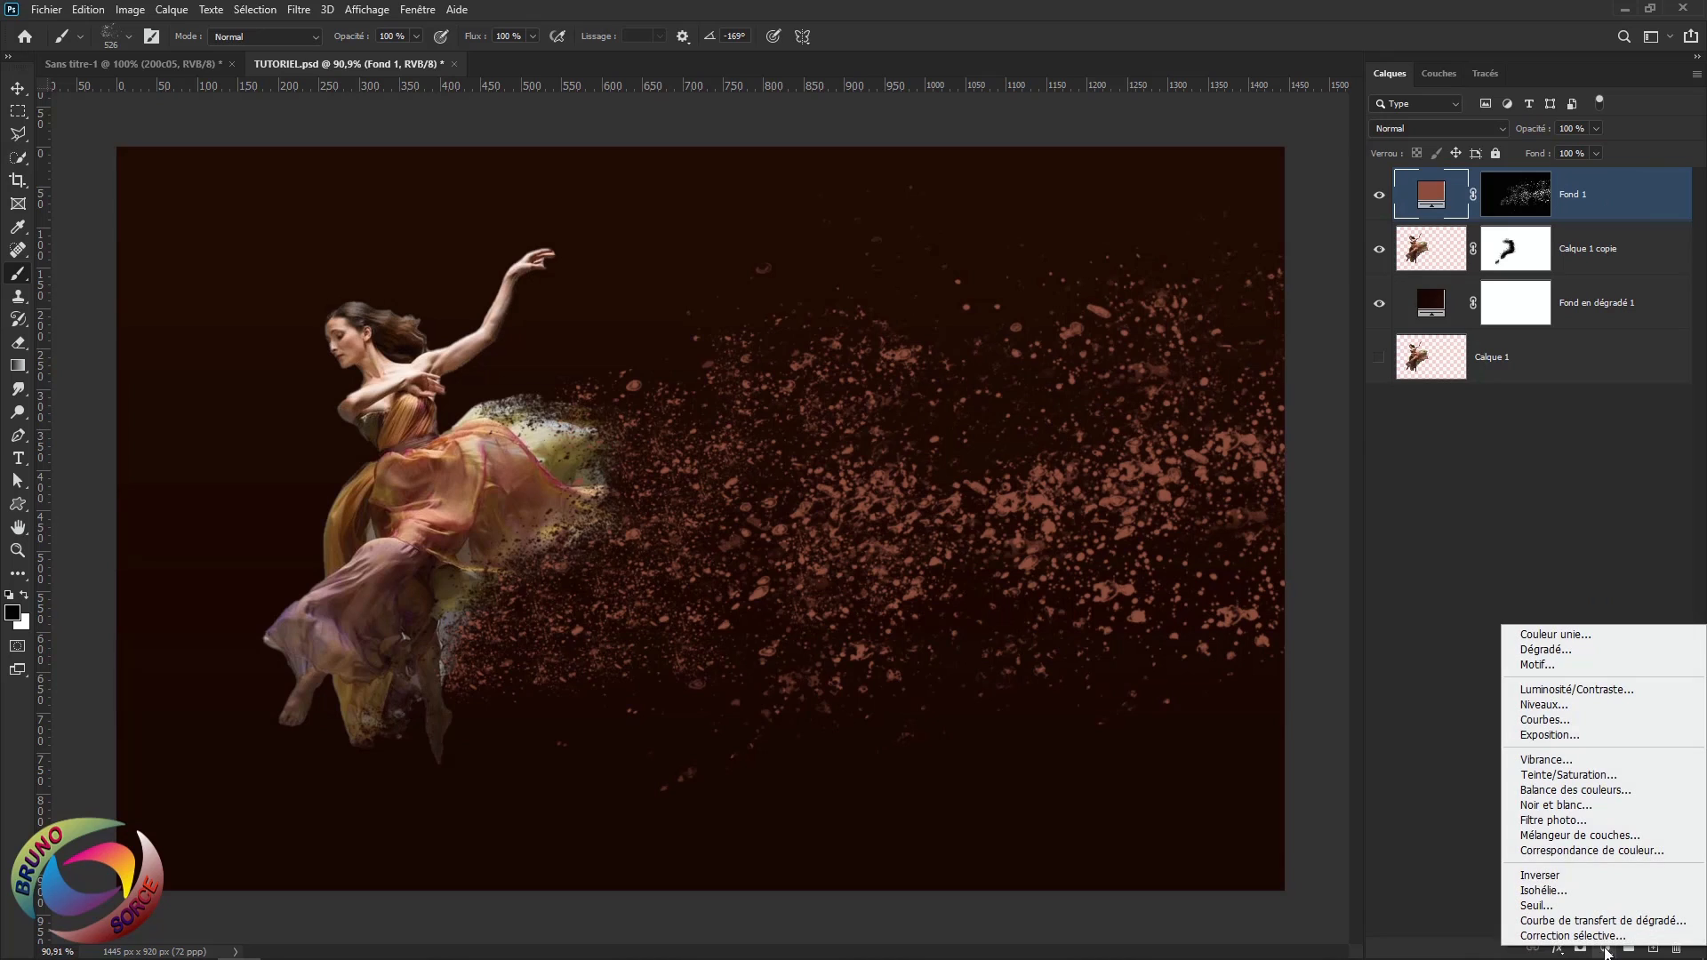
click(1540, 635)
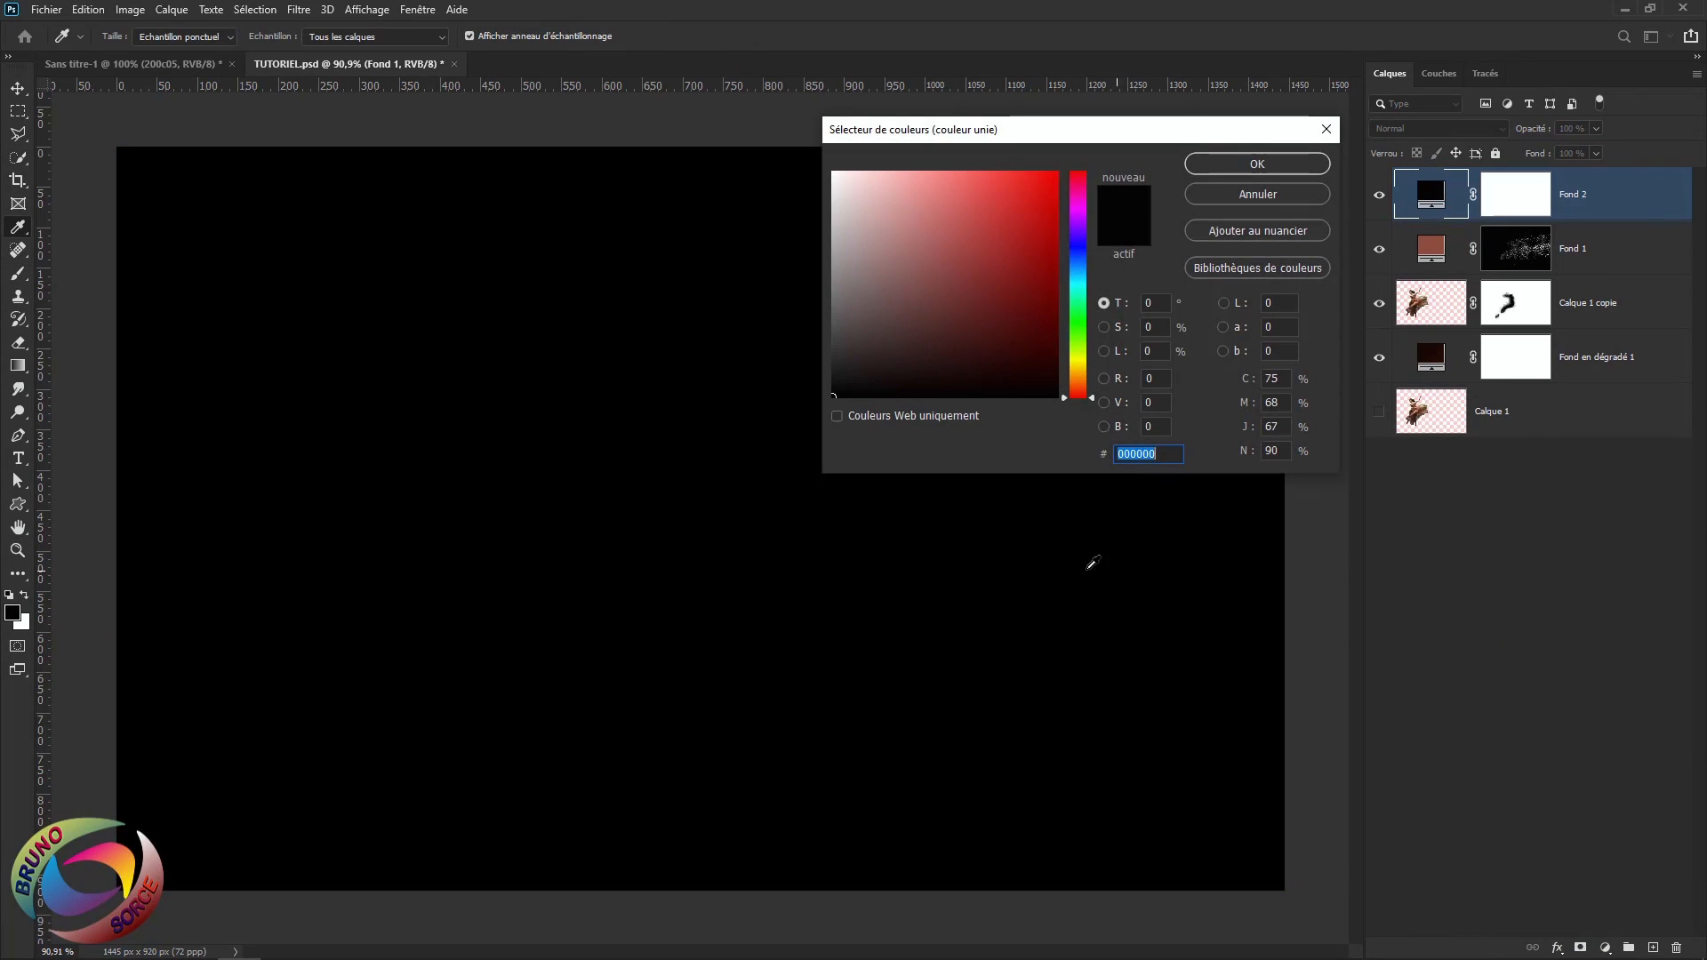
click(1257, 165)
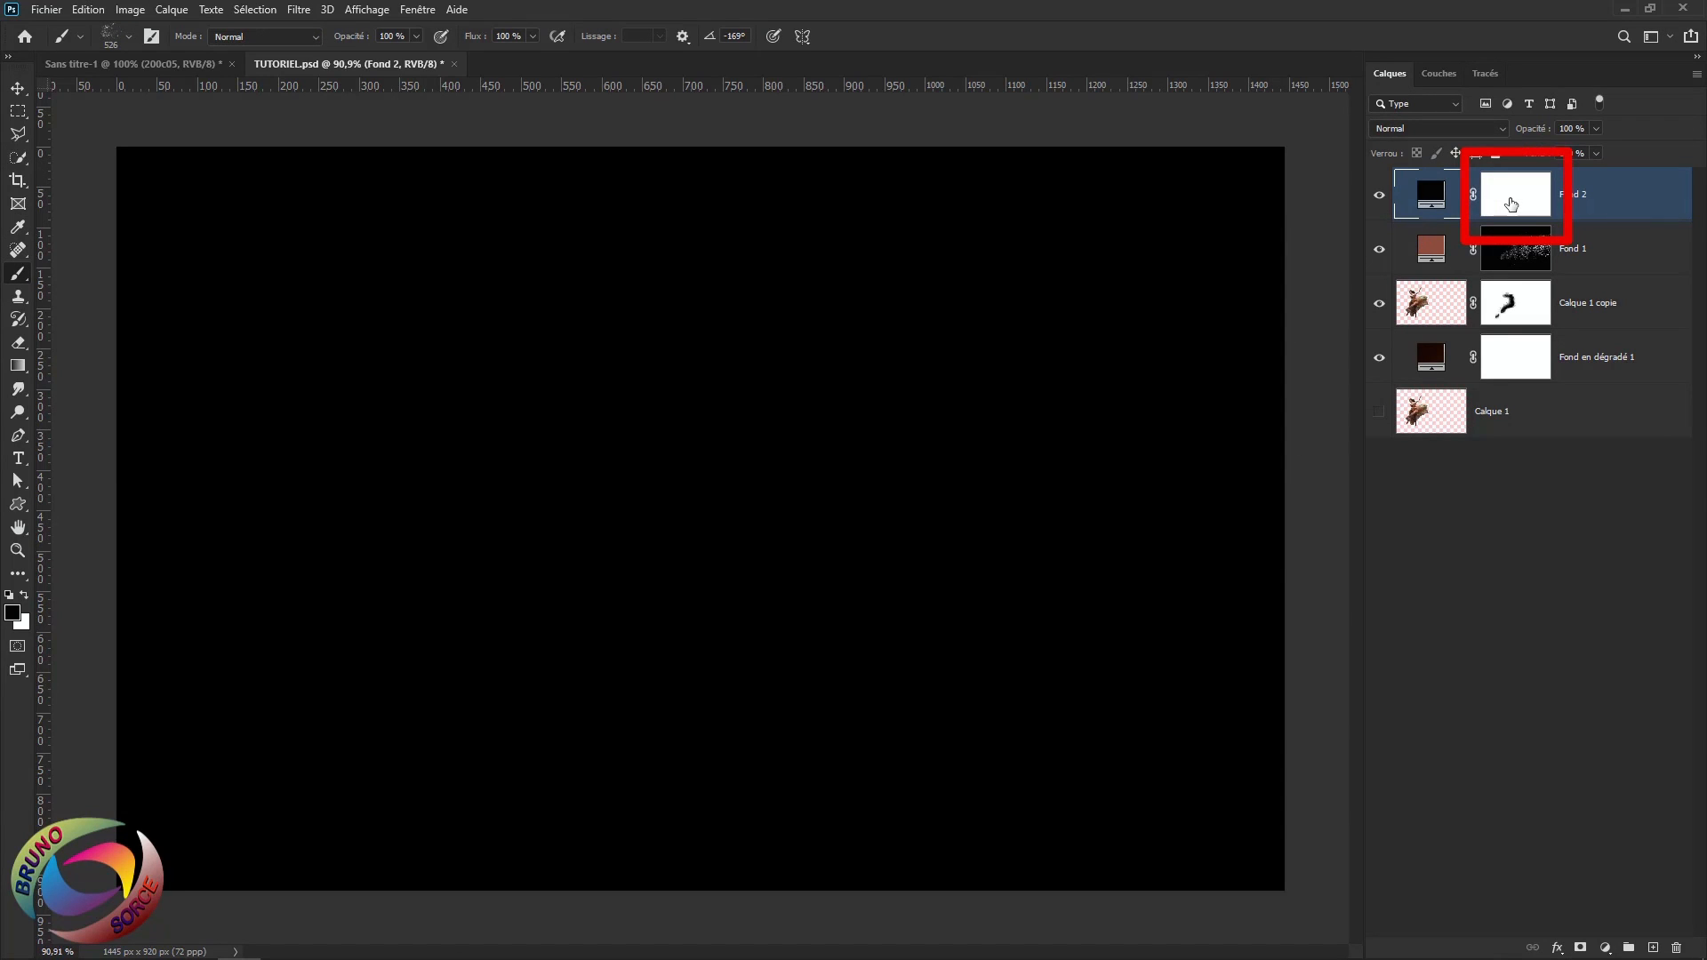
Fill the Fond 2 mask with black and switch the painting colour to white
click(1511, 204)
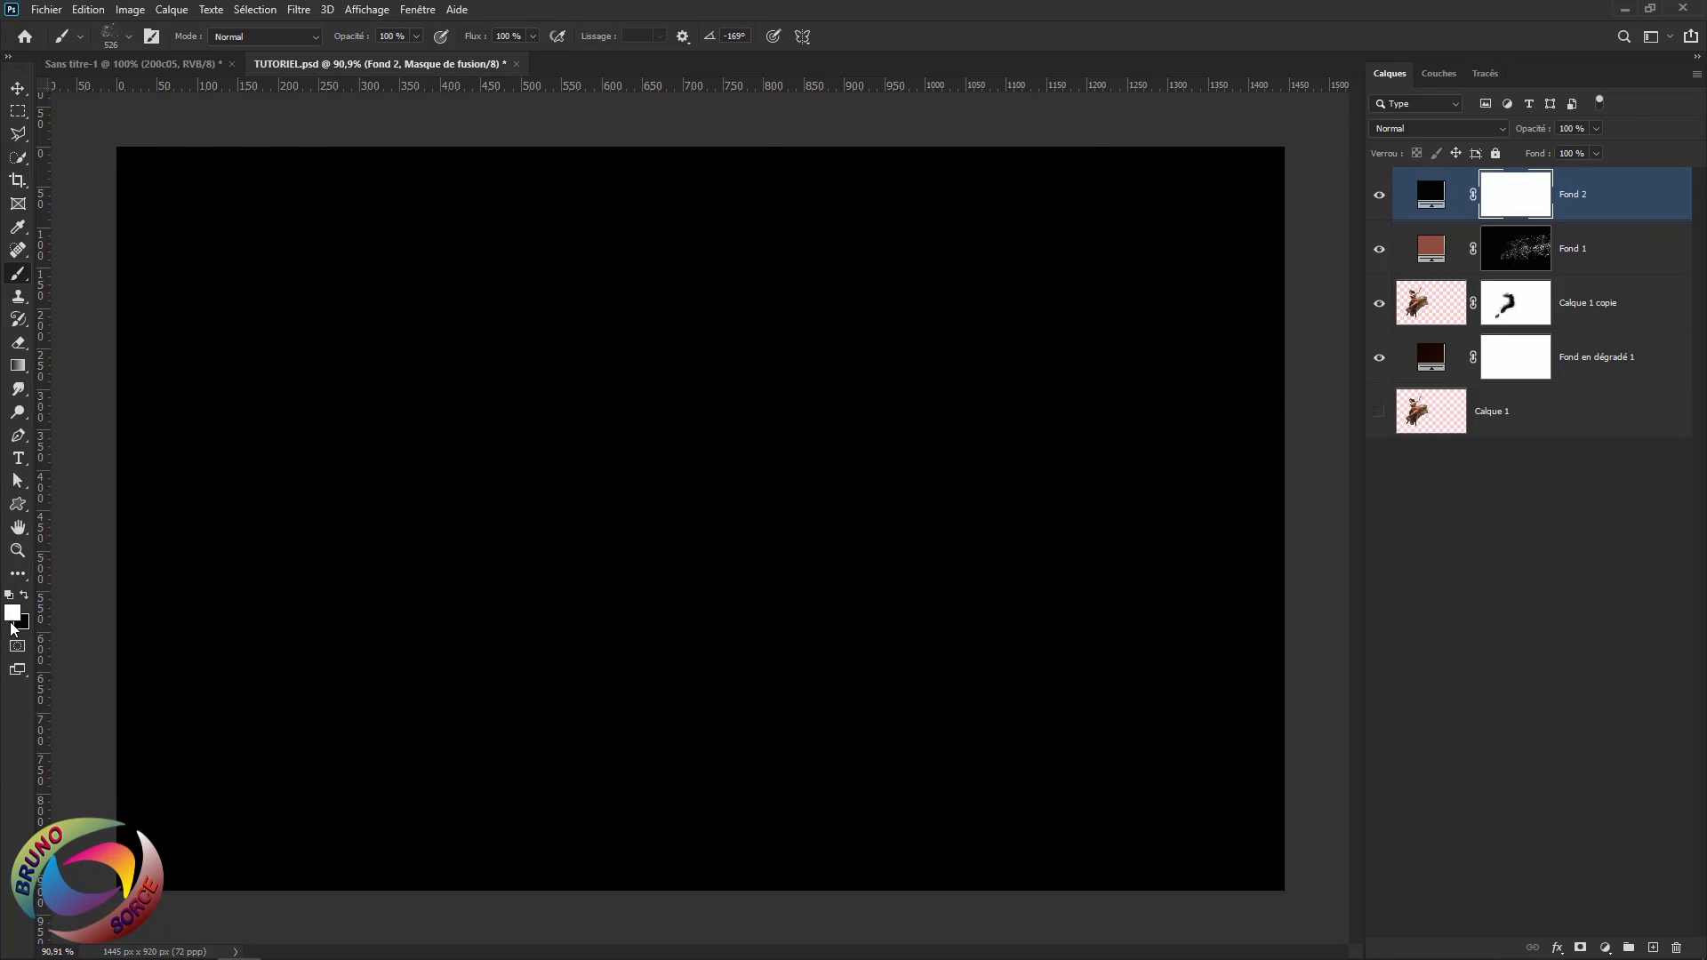
key(x)
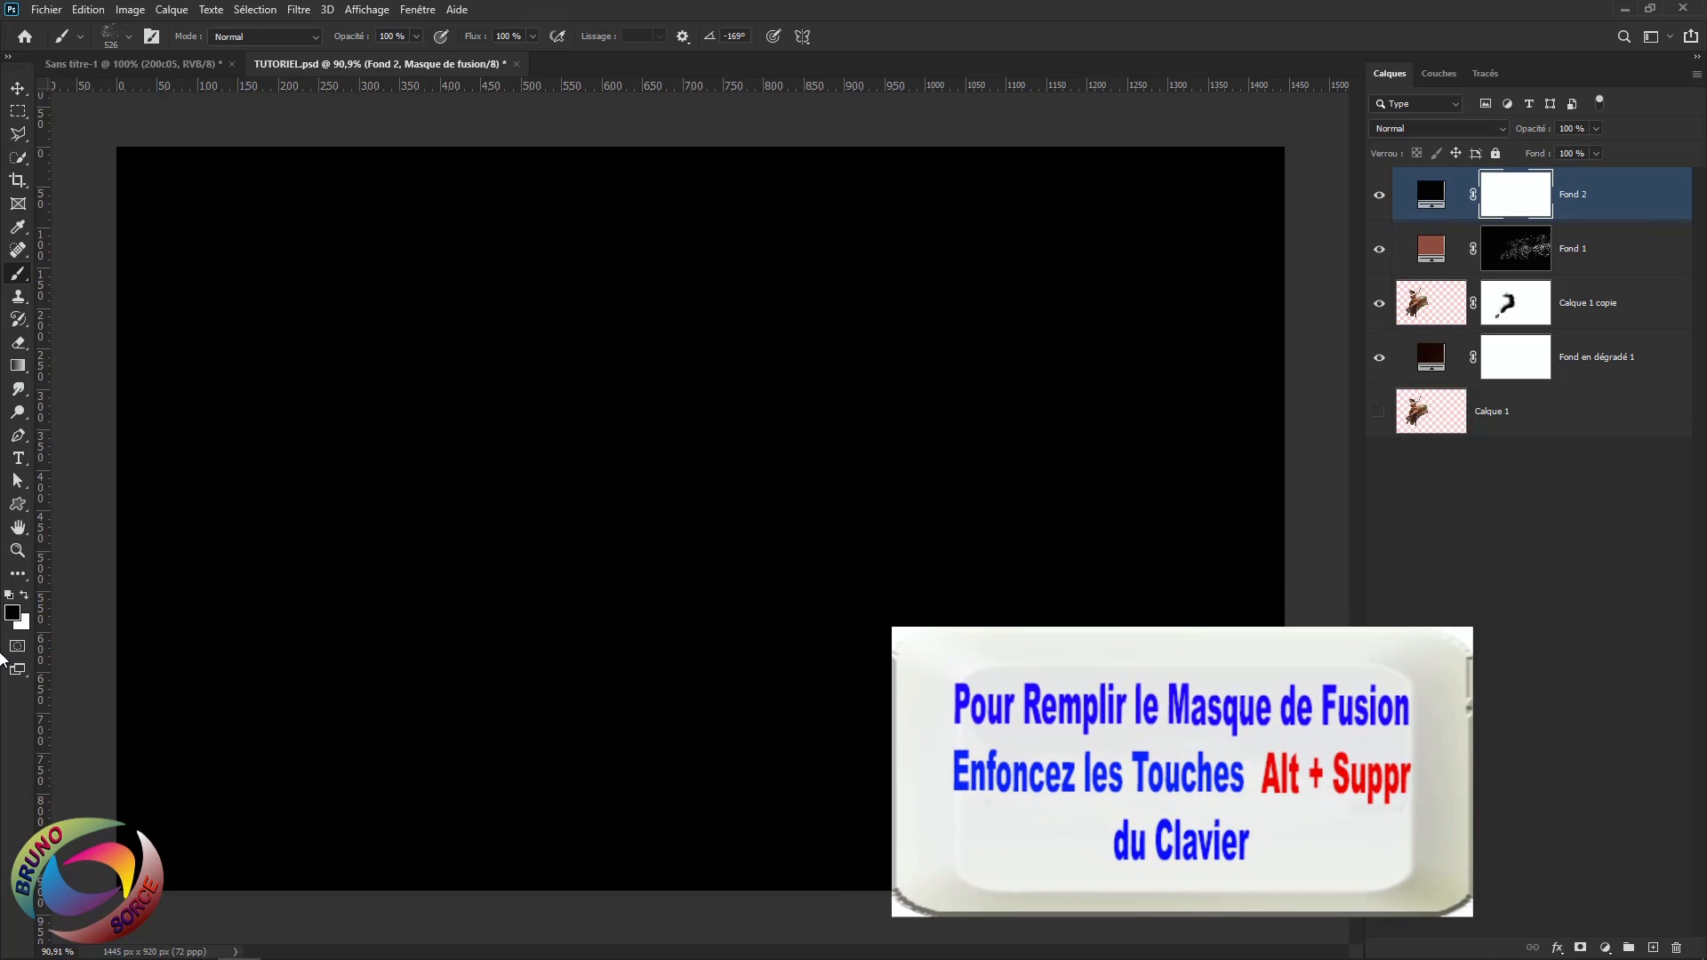
key(alt+Delete)
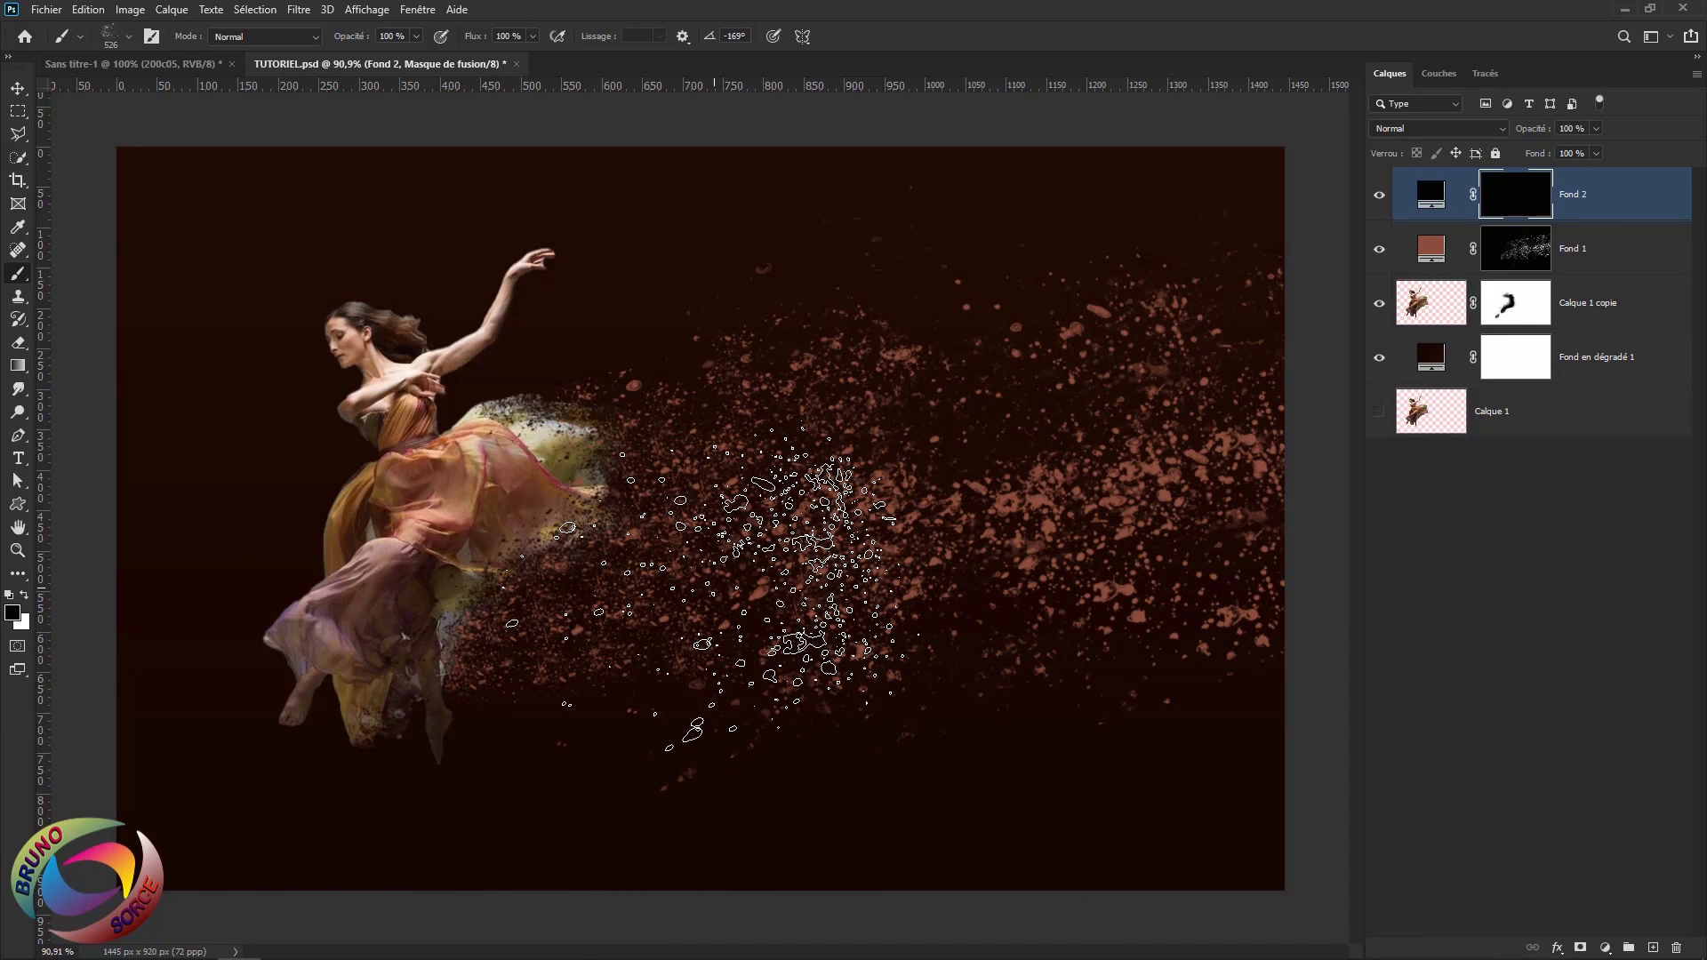
key(x)
Try stamping black particles through the Fond 2 mask over the splatter field, and undo them
click(782, 569)
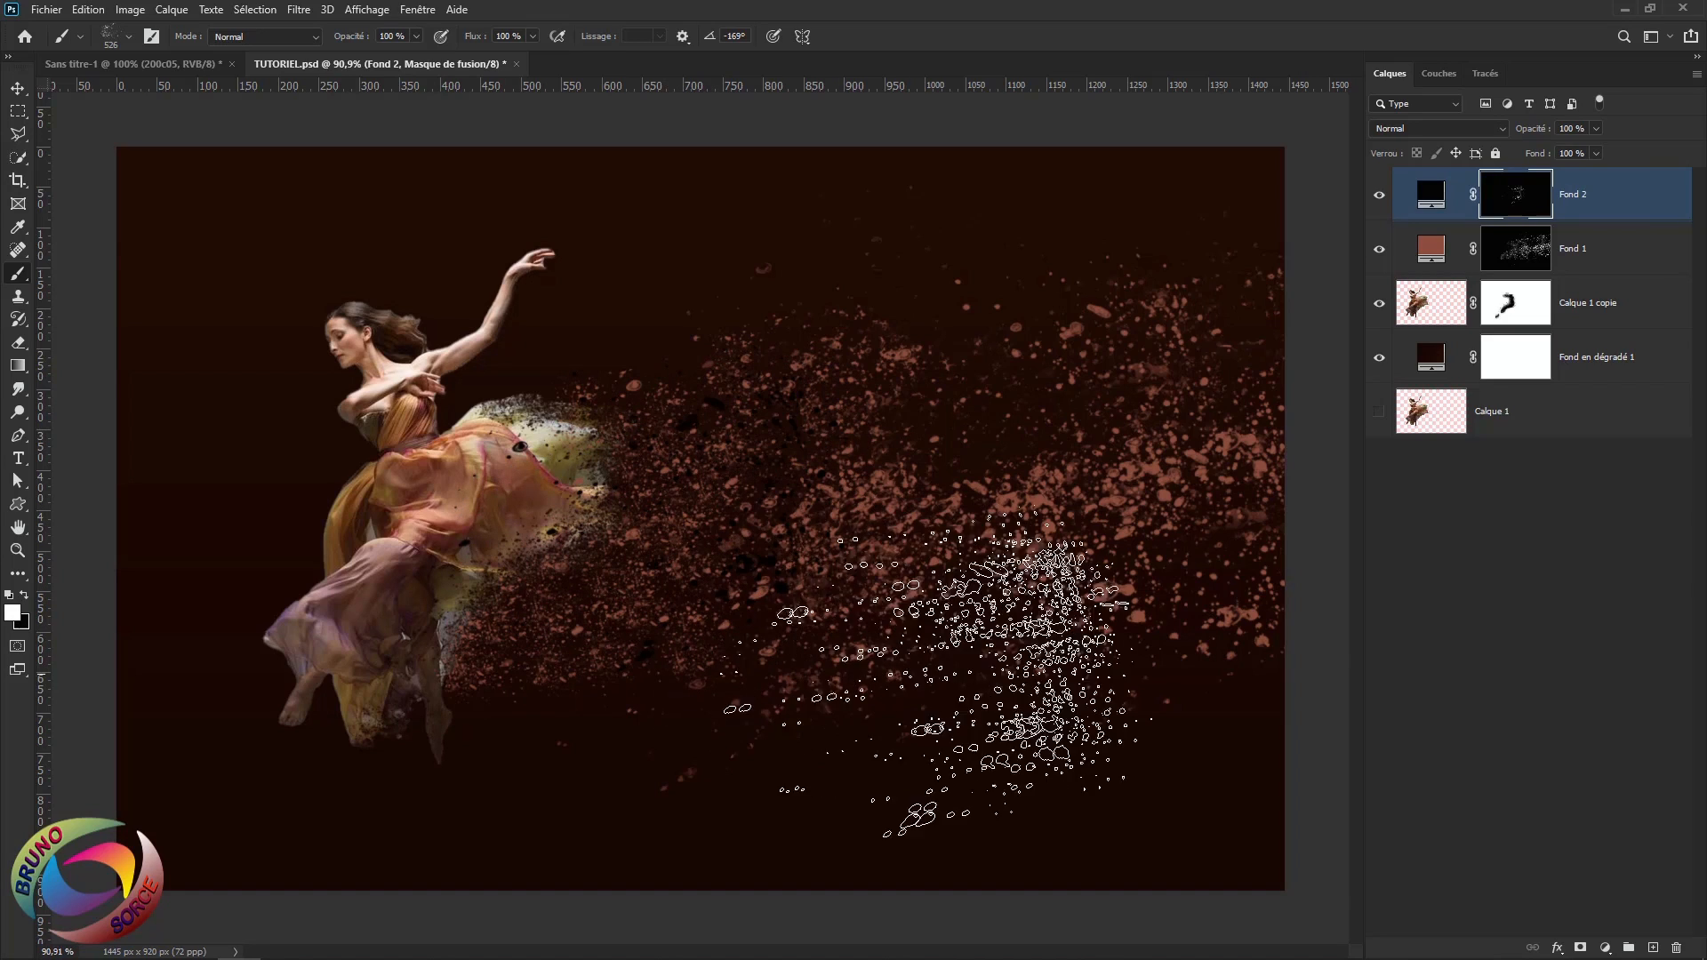
click(937, 476)
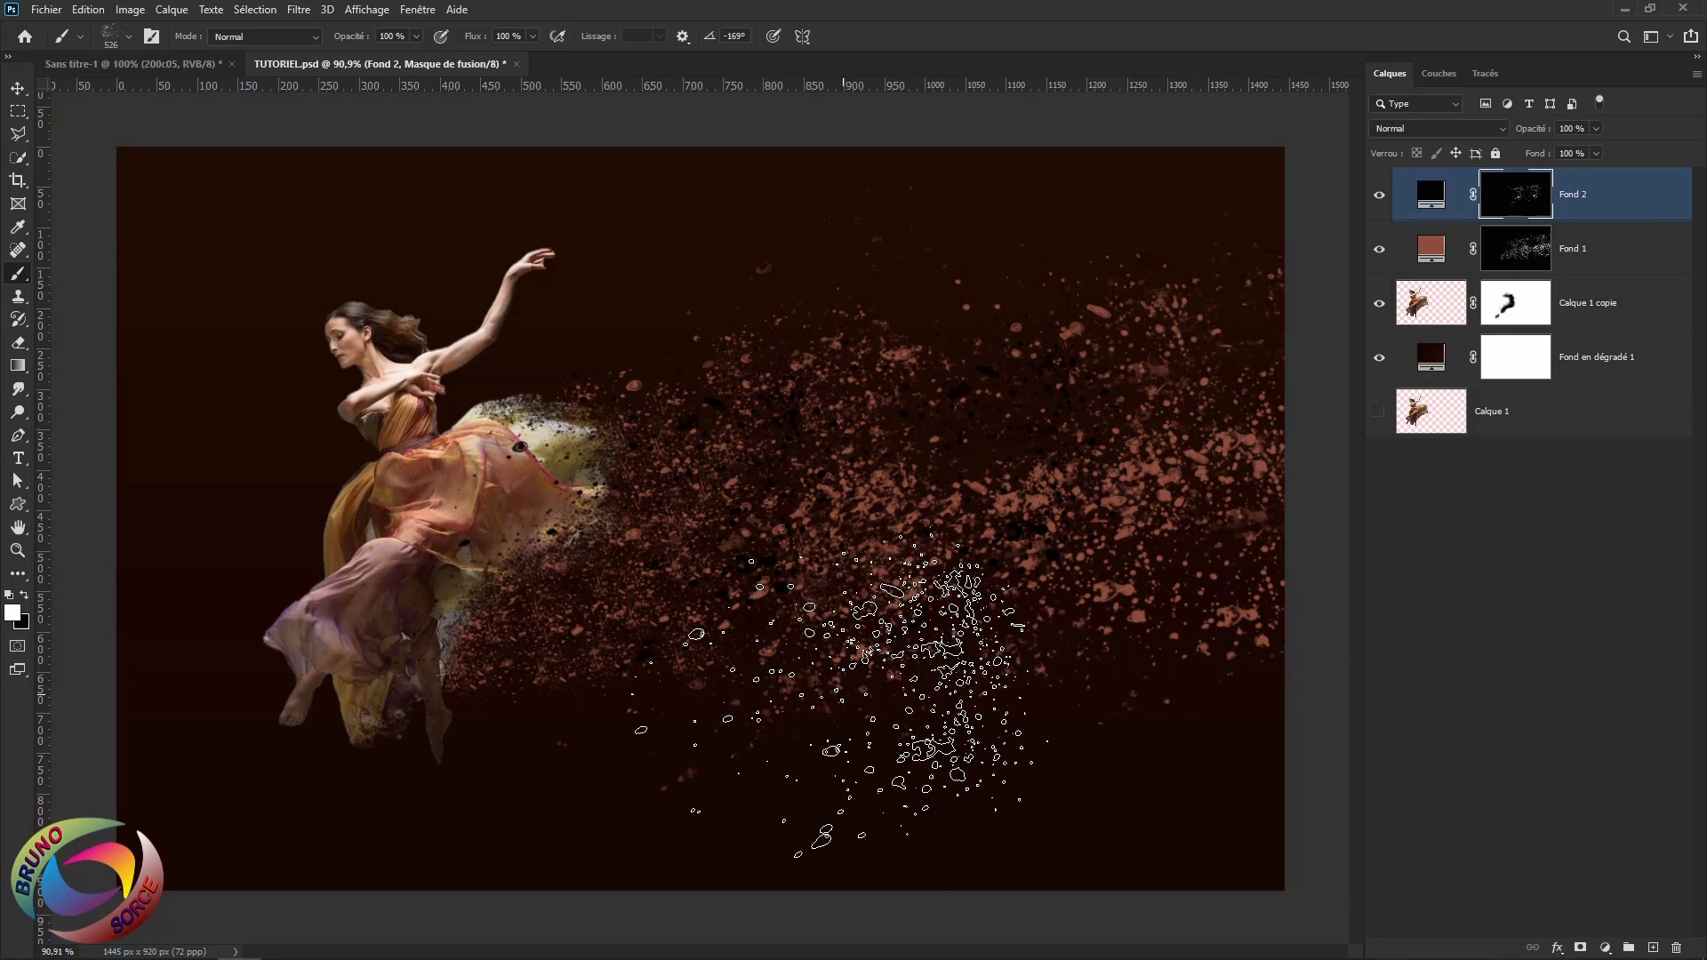
key(ctrl+z)
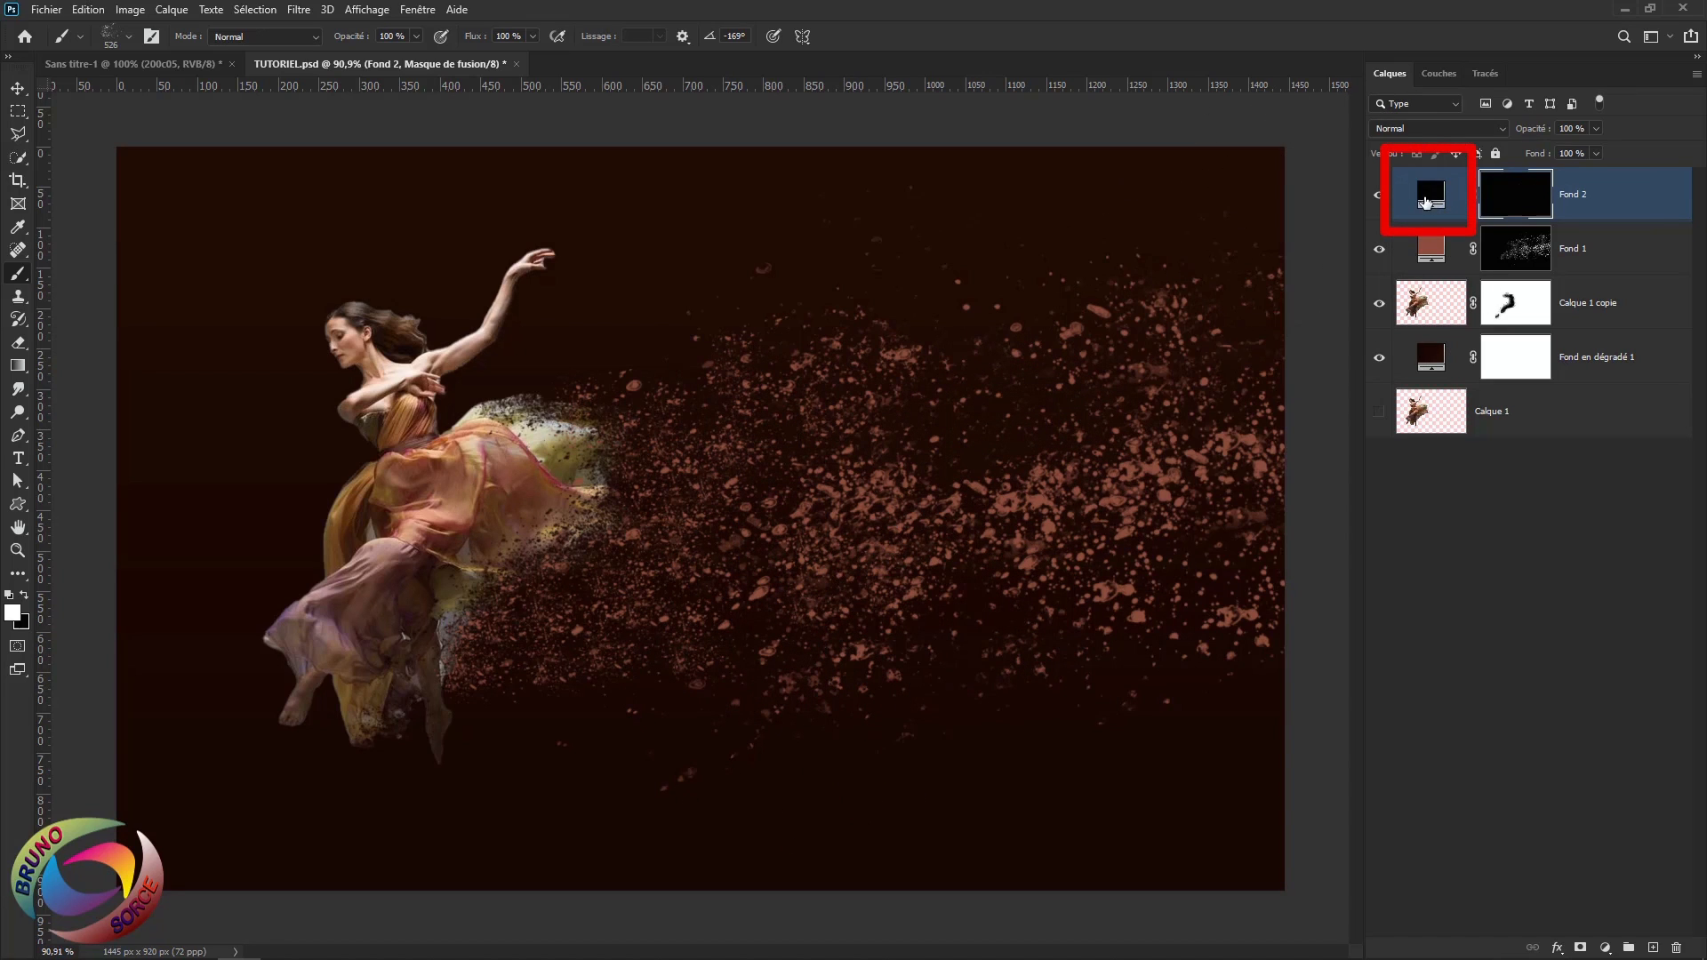
Change the Fond 2 fill colour to pale cream cdc8aa, sampled from the light part of the dancer's skirt
double_click(1432, 192)
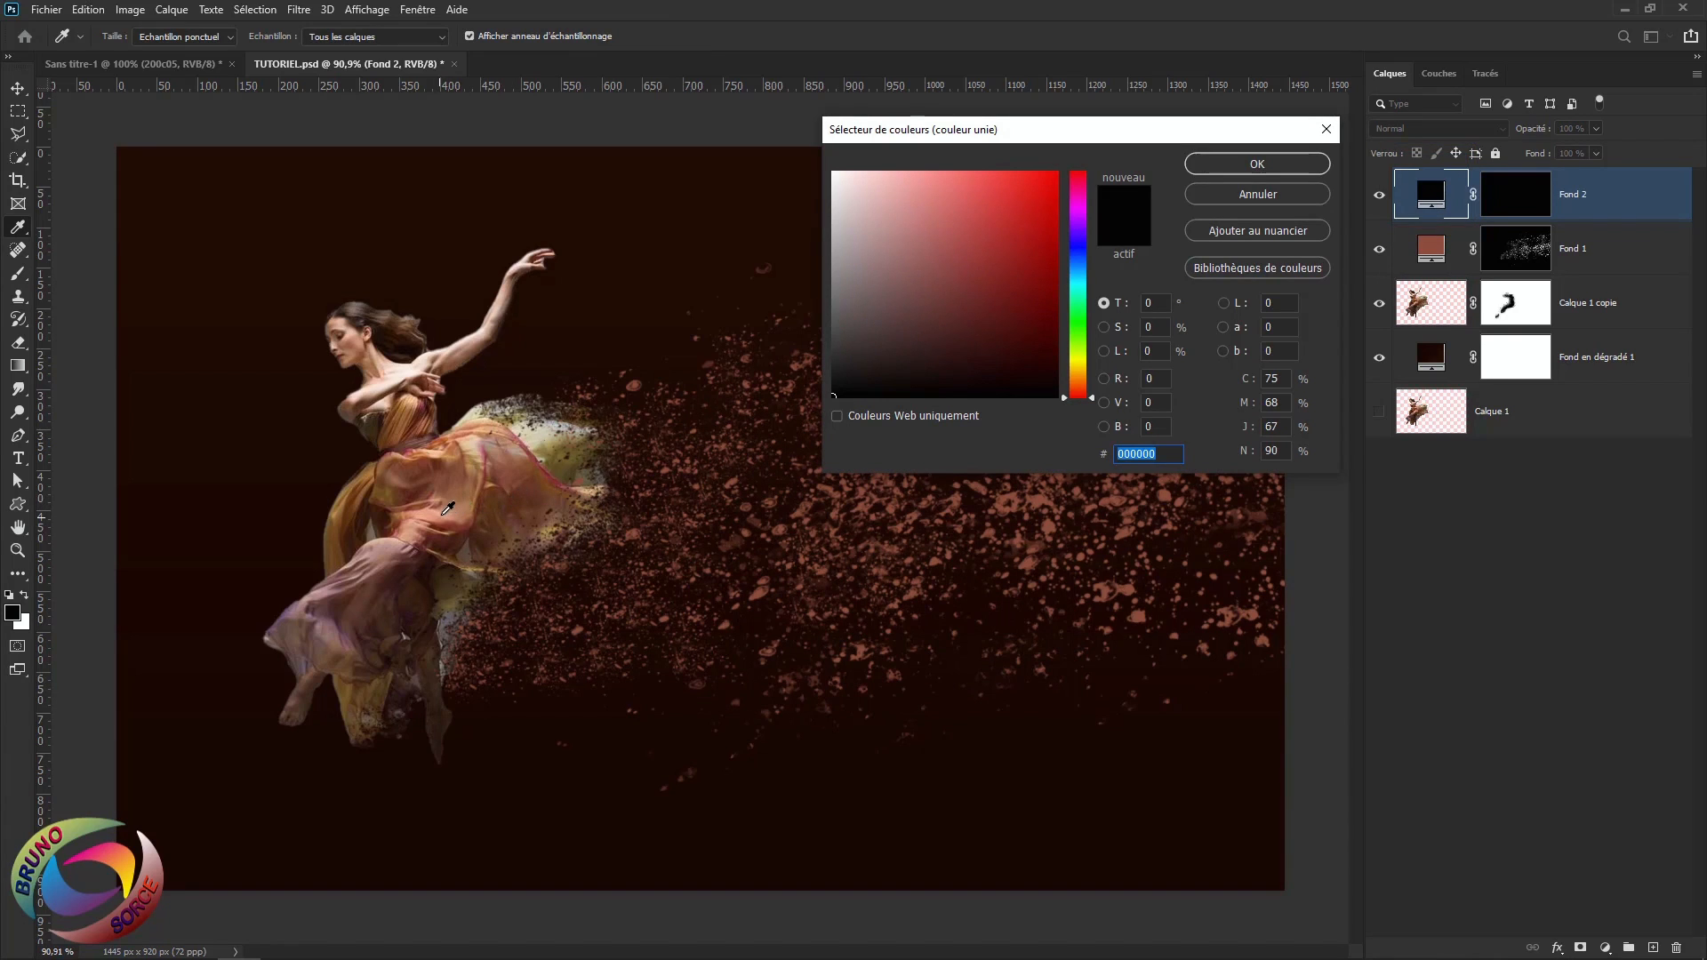
click(534, 433)
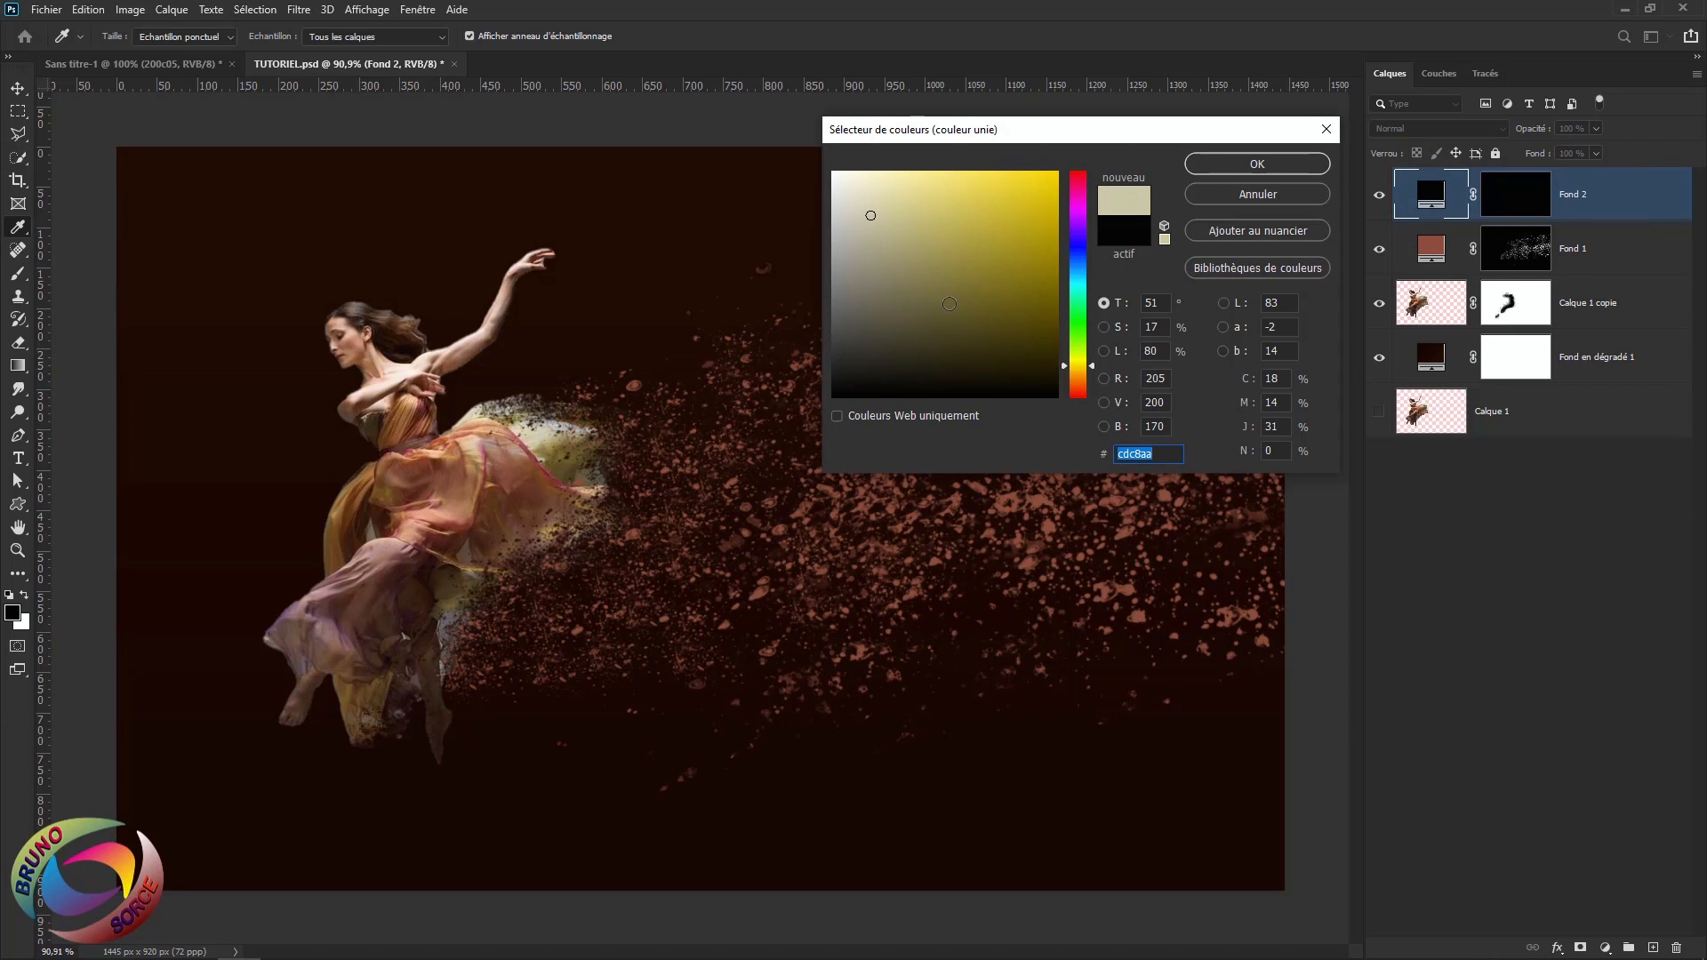
click(1257, 165)
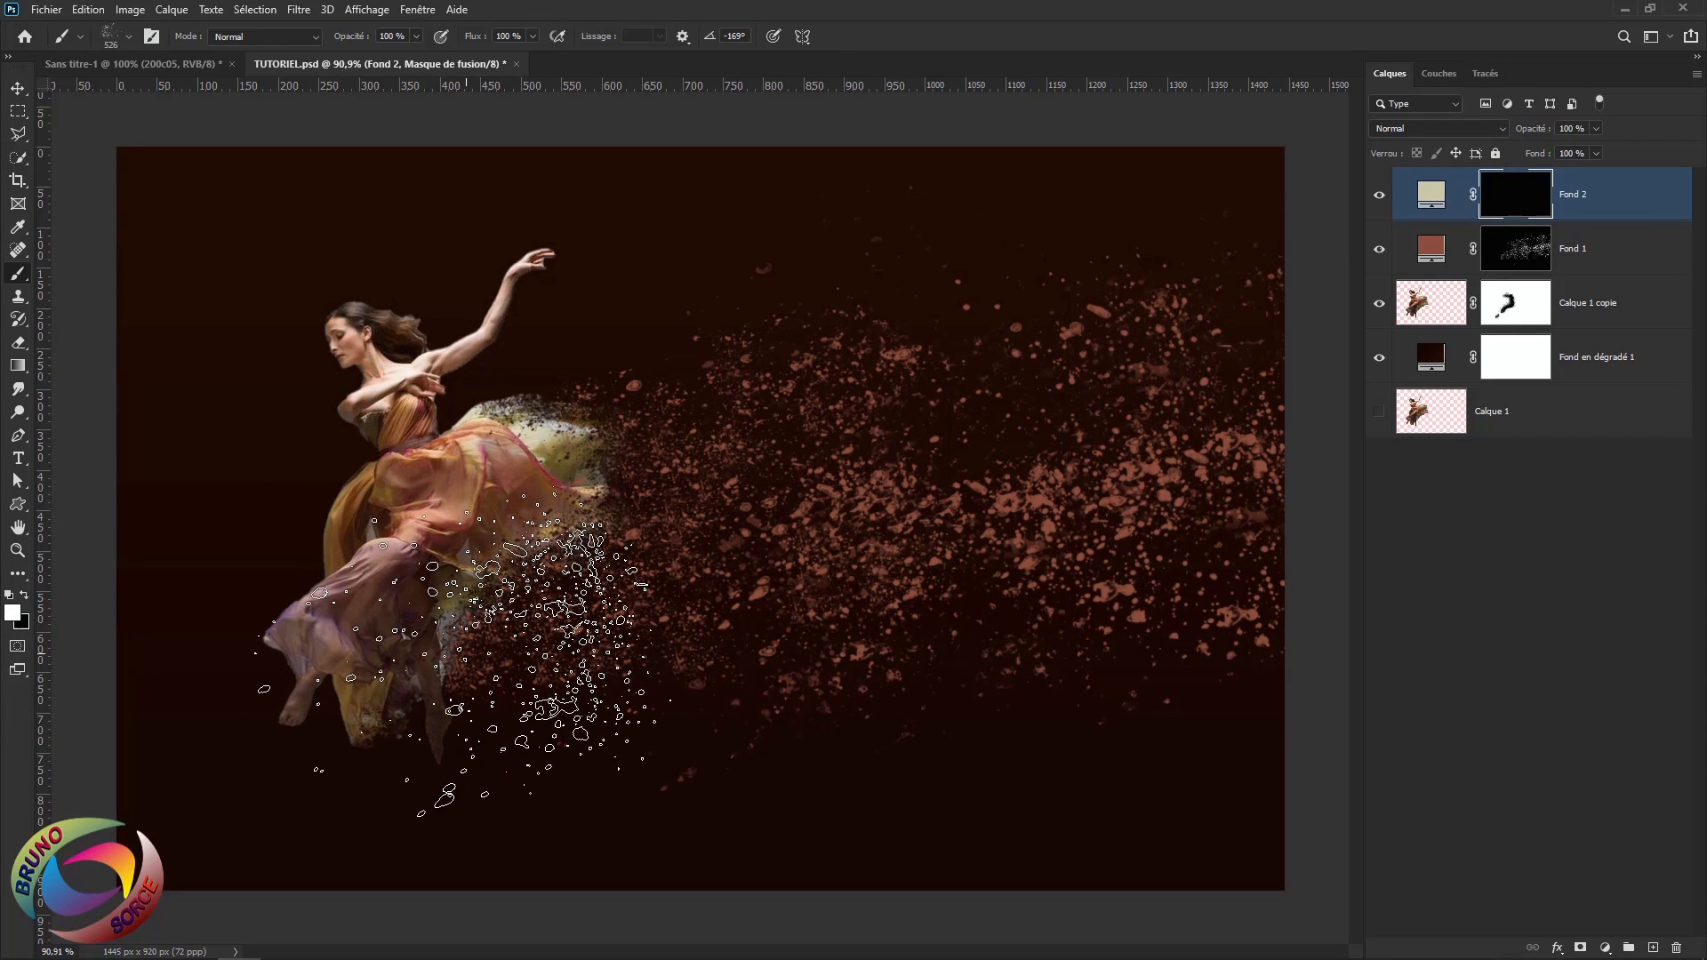
Rotate the splatter tip to 11° and stamp cream particles on the Fond 2 mask in the upper right of the particle field
key(shift+Right)
key(shift+Right)
key(shift+Right)
key(shift+Right)
key(shift+Right)
key(shift+Right)
key(shift+Right)
key(shift+Right)
key(shift+Right)
key(shift+Right)
key(shift+Left)
key(shift+Left)
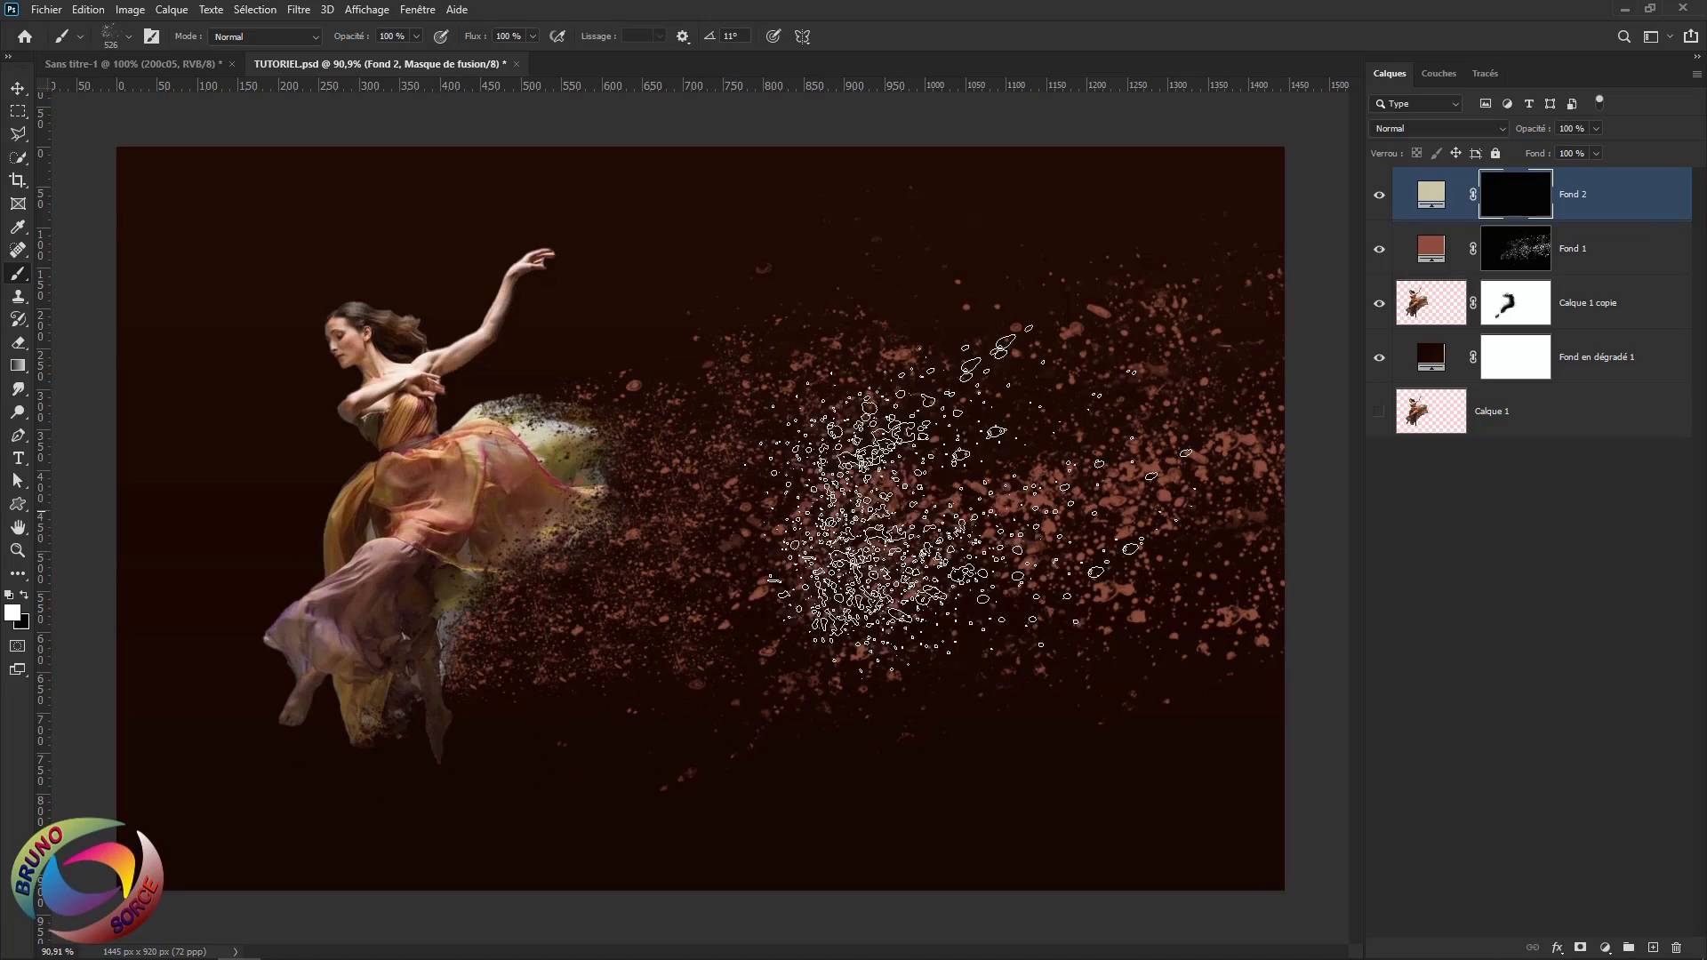
click(1063, 418)
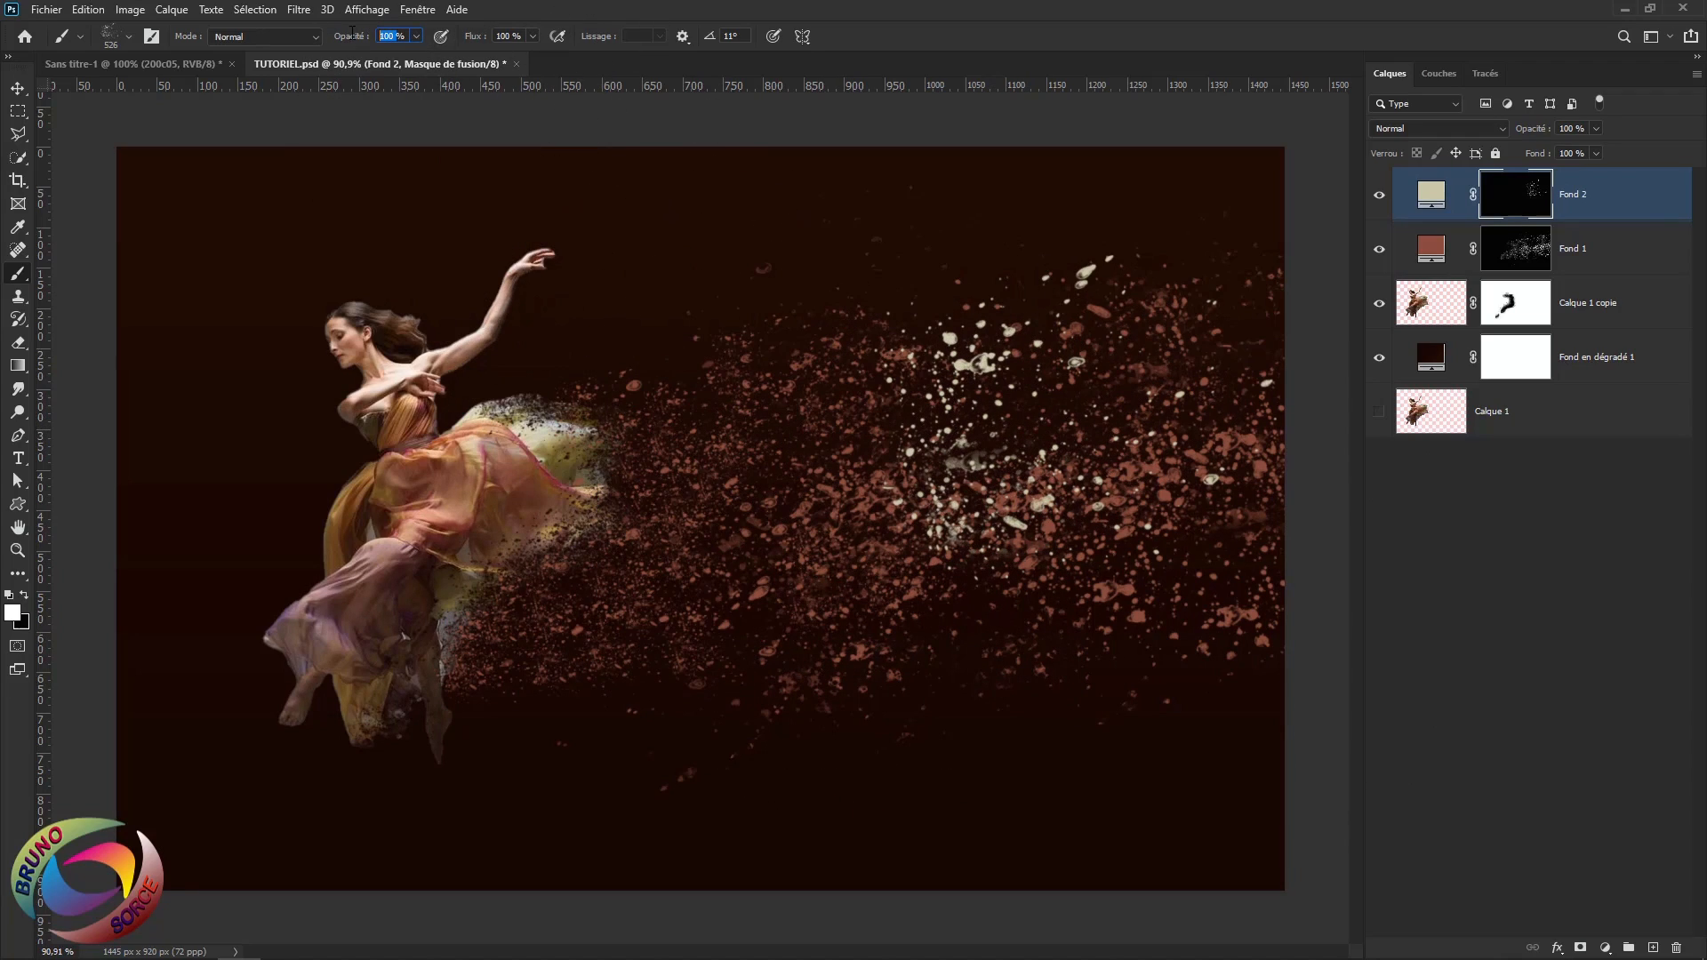
Stamp cream particles at 50% brush opacity across the Fond 2 mask, reducing the splatter tip to 277 px near the lower dress
click(353, 32)
text(50)
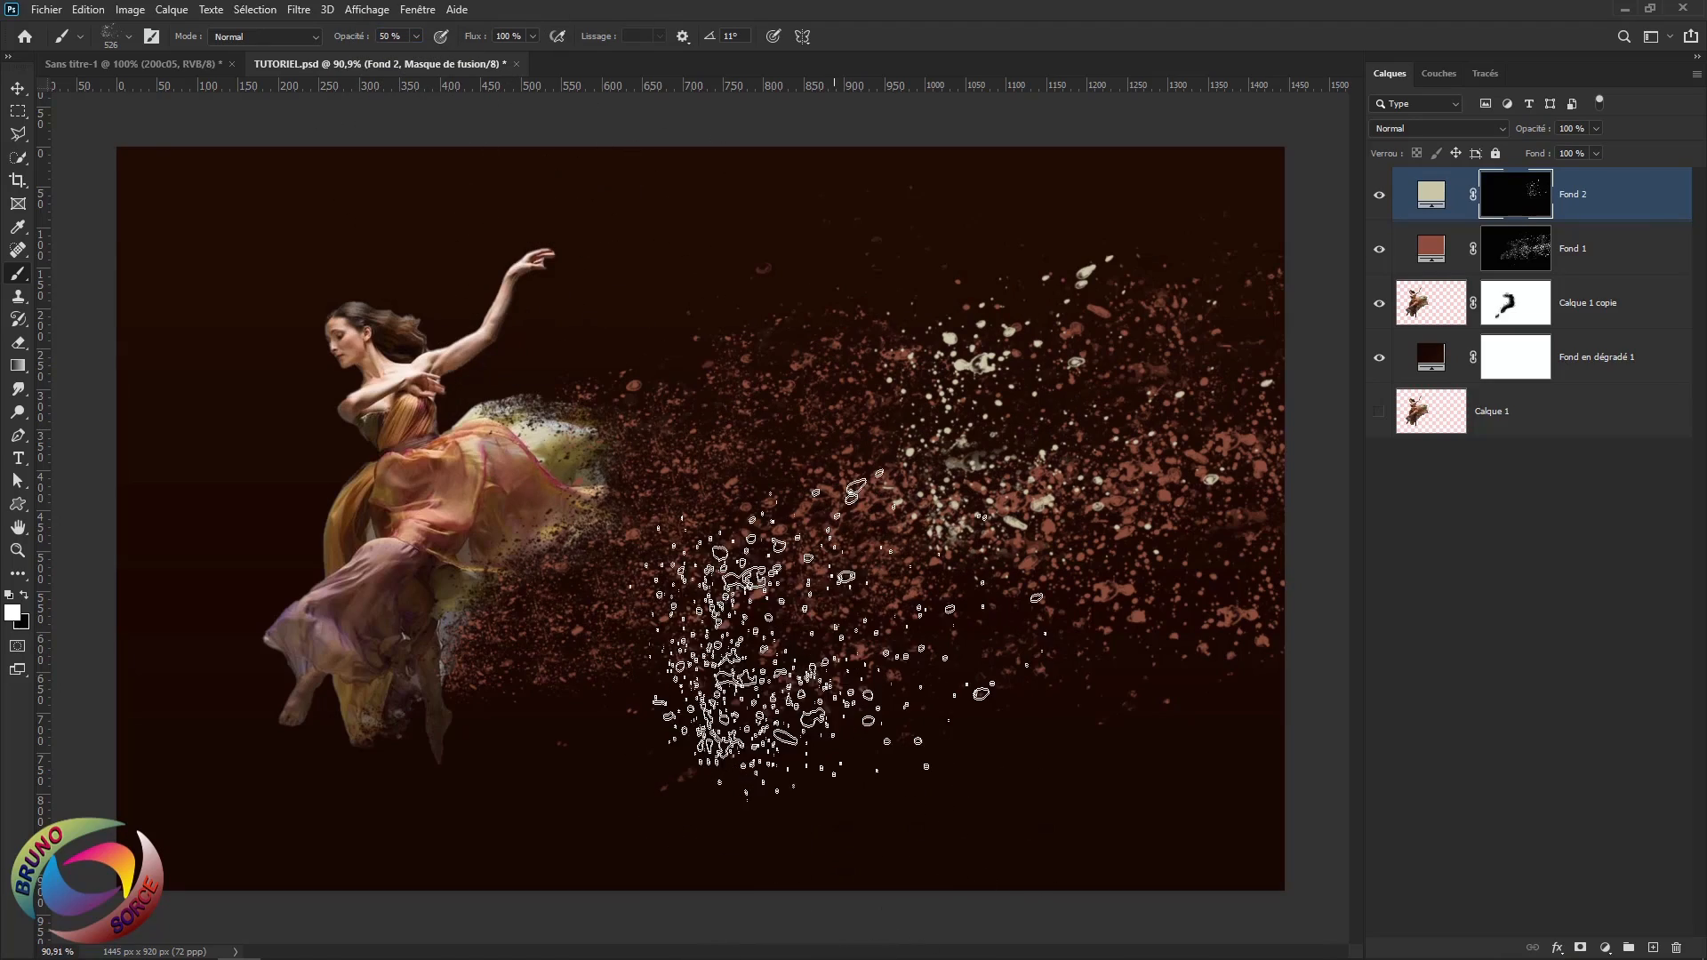
click(760, 479)
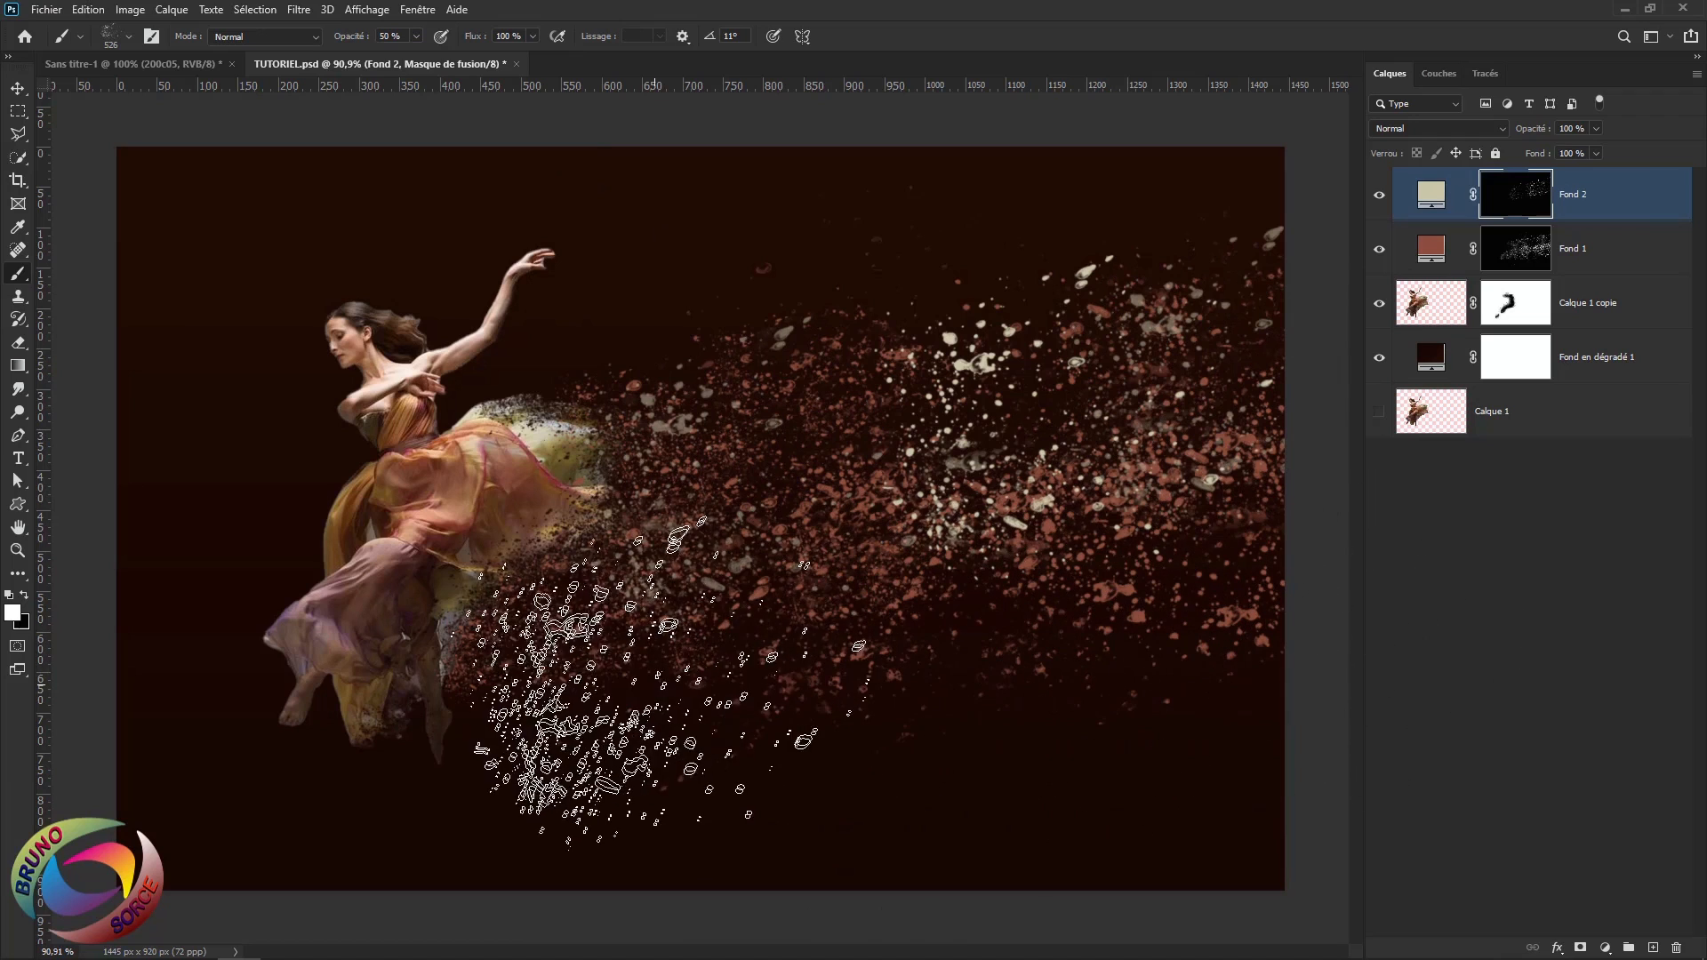
drag(695, 637, 595, 662)
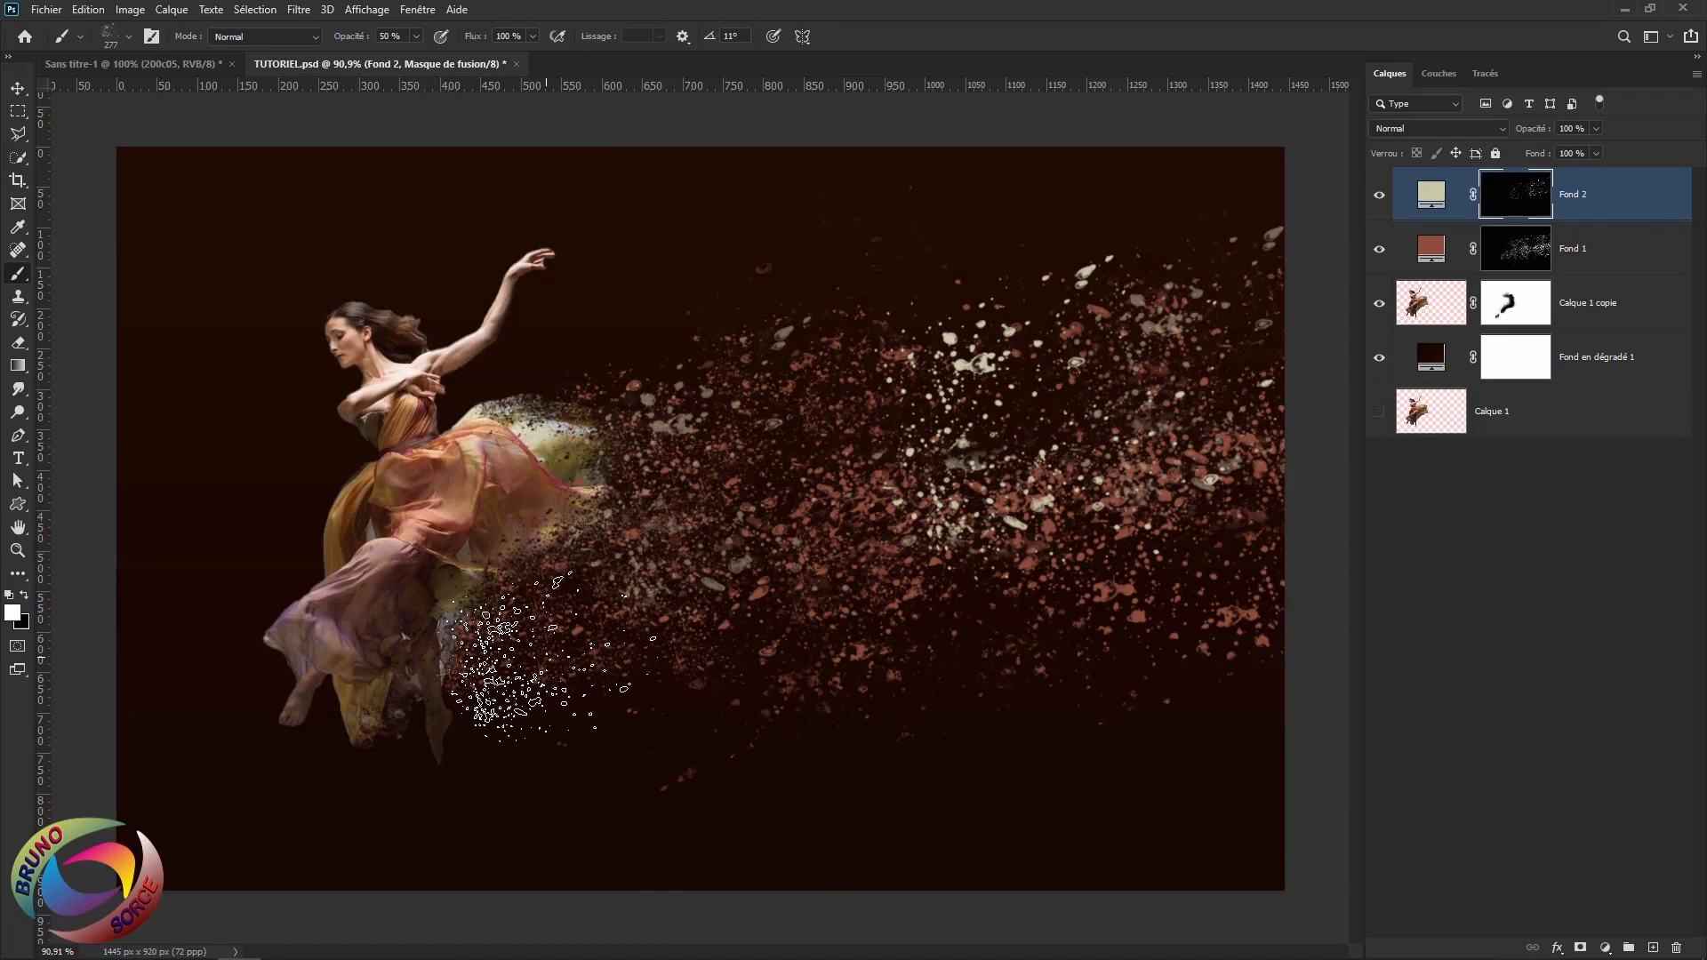
click(546, 658)
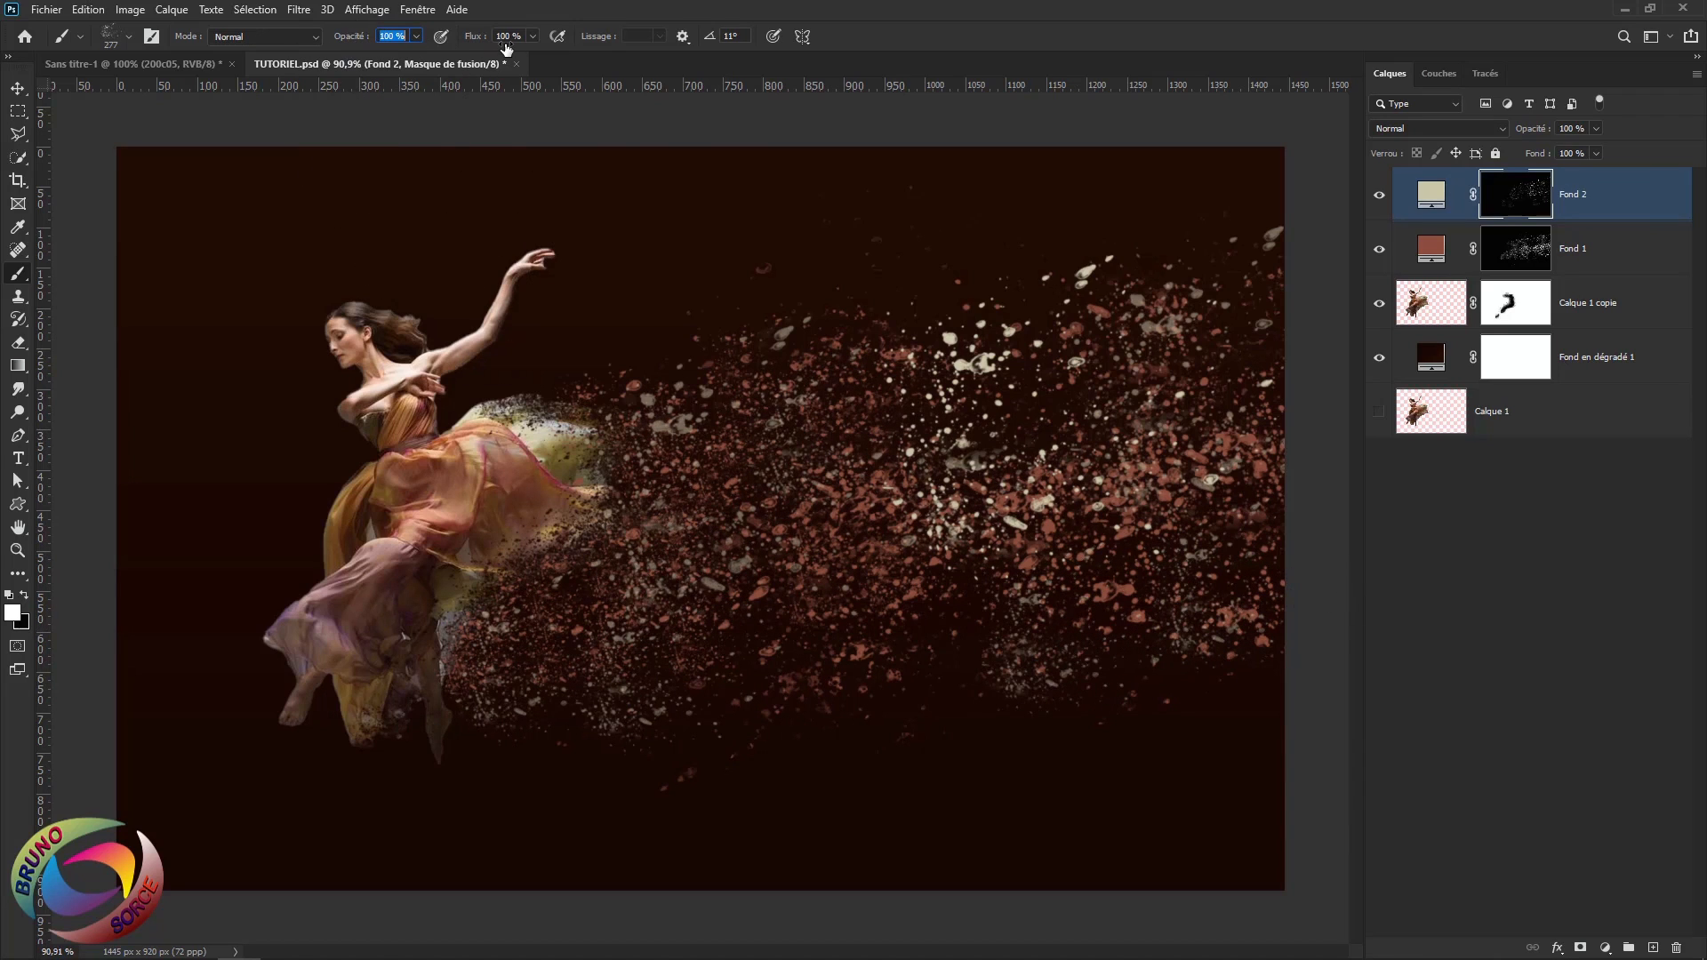
Stamp more cream particles at 100% opacity on the Fond 2 mask, using a 482 px tip in the upper field and 266 px along the lower edge
drag(877, 426, 962, 446)
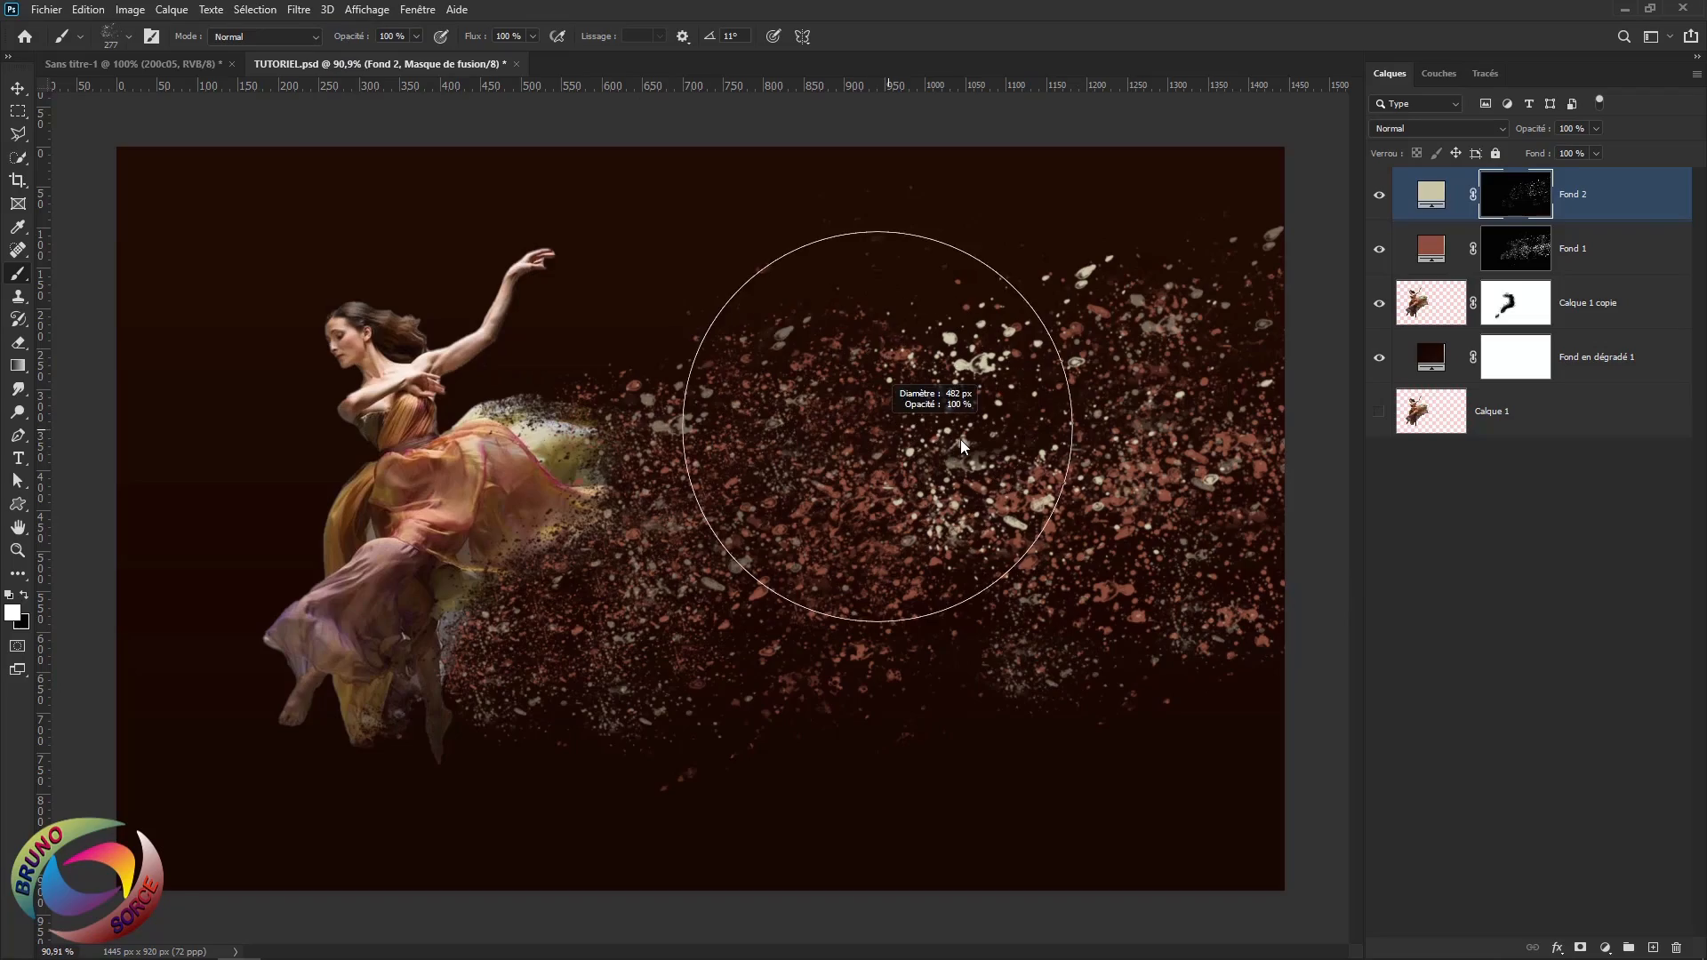
click(1135, 351)
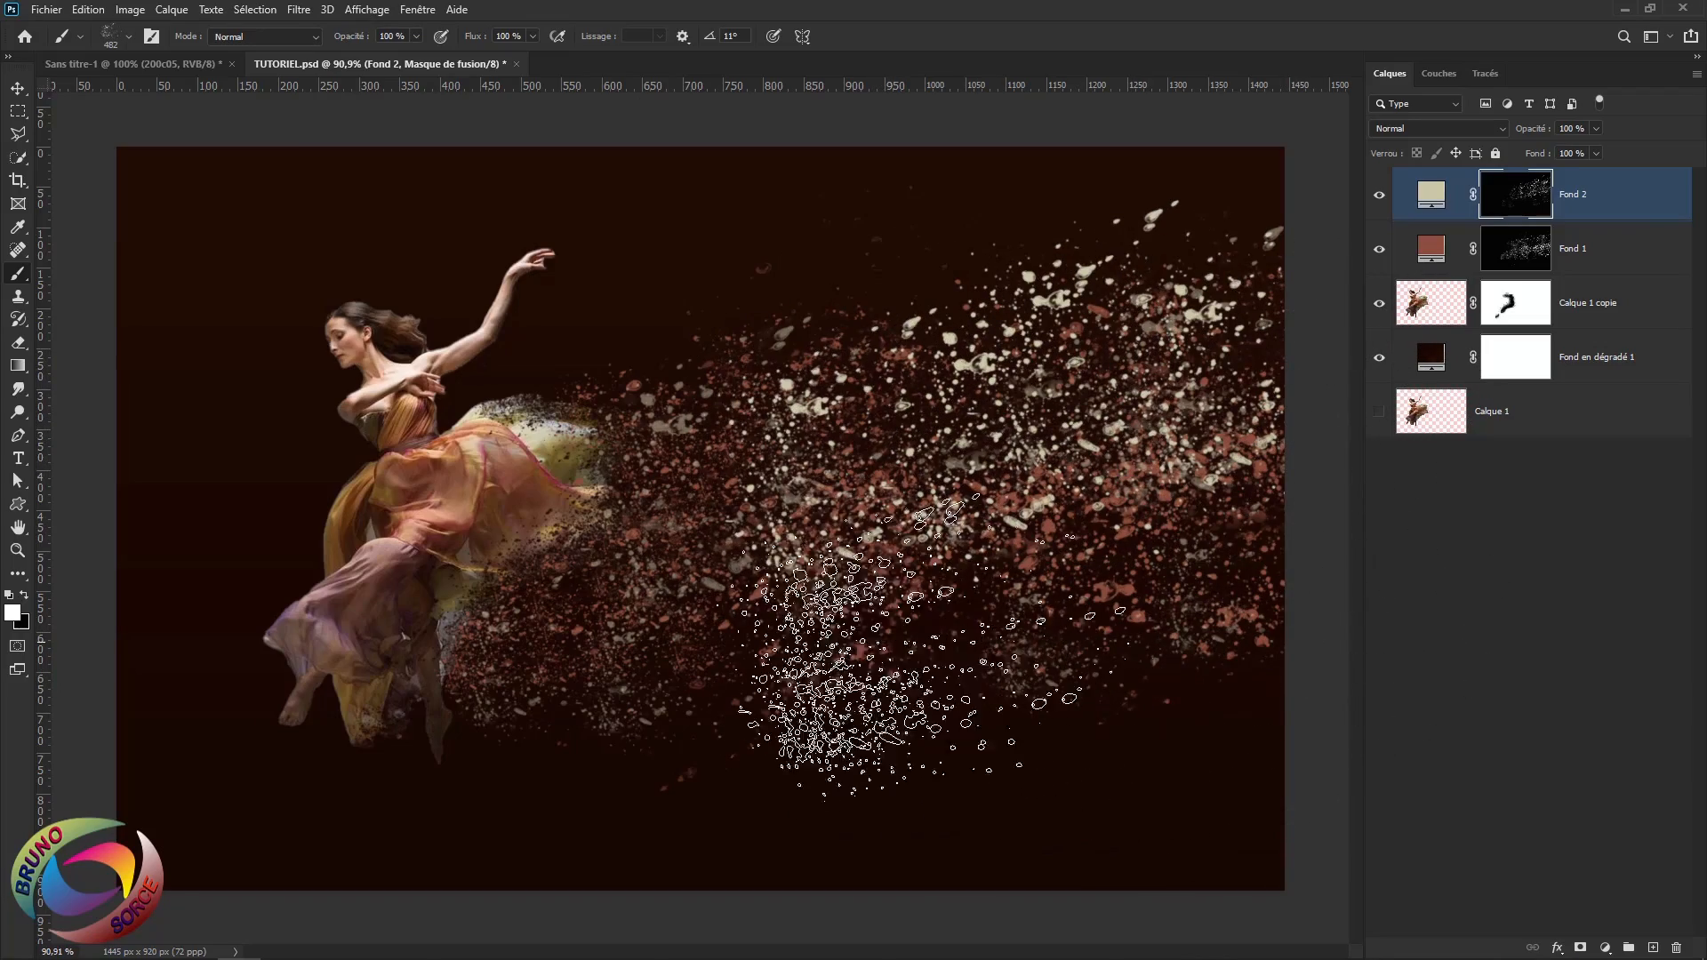
drag(798, 626, 724, 627)
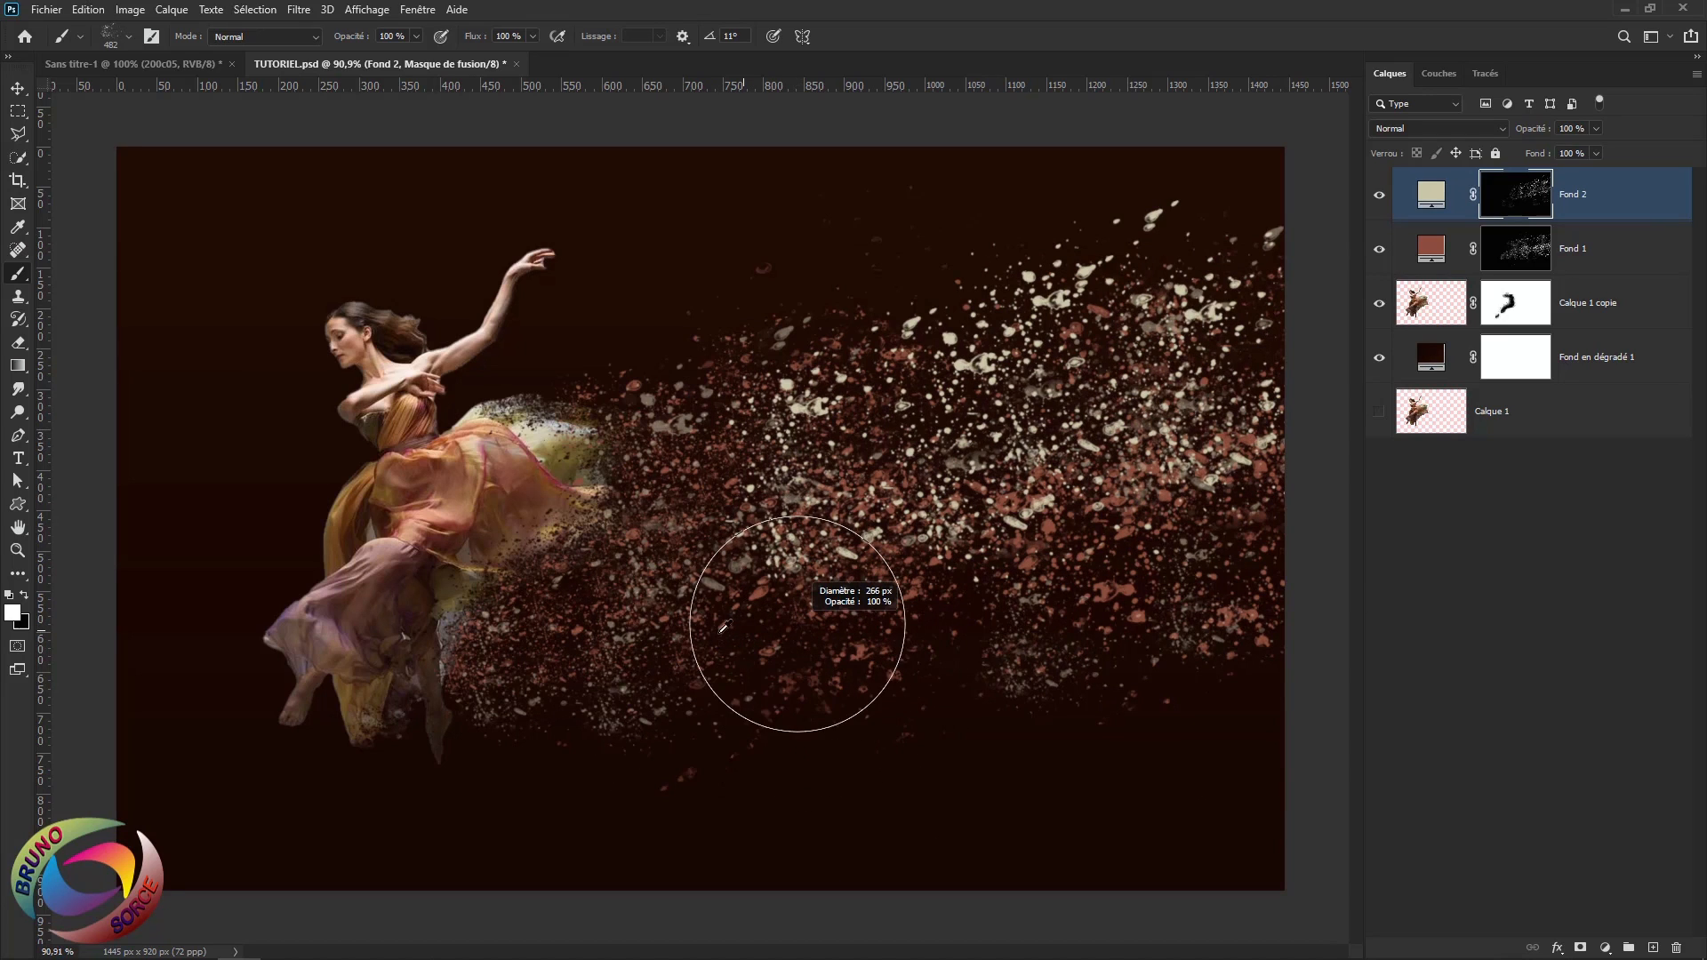
click(756, 635)
click(986, 619)
click(865, 634)
click(1206, 593)
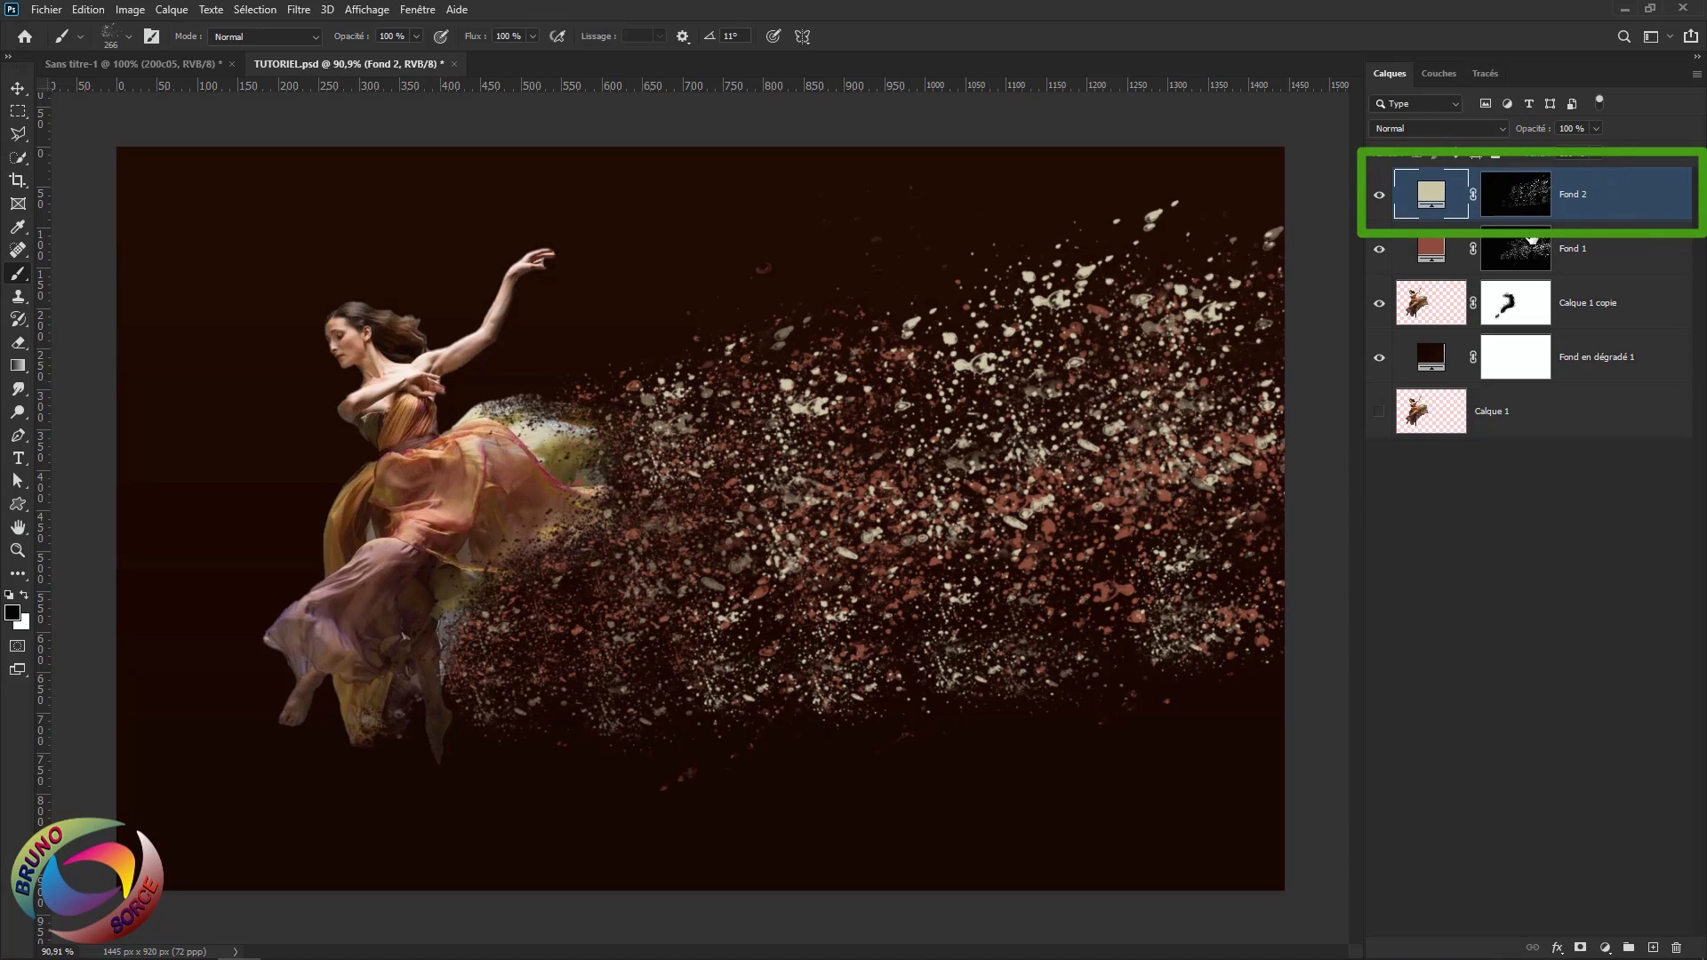
Place the fire_by_shaedsofgrey image as an embedded layer and enlarge it to about 190% over the particle field
click(47, 10)
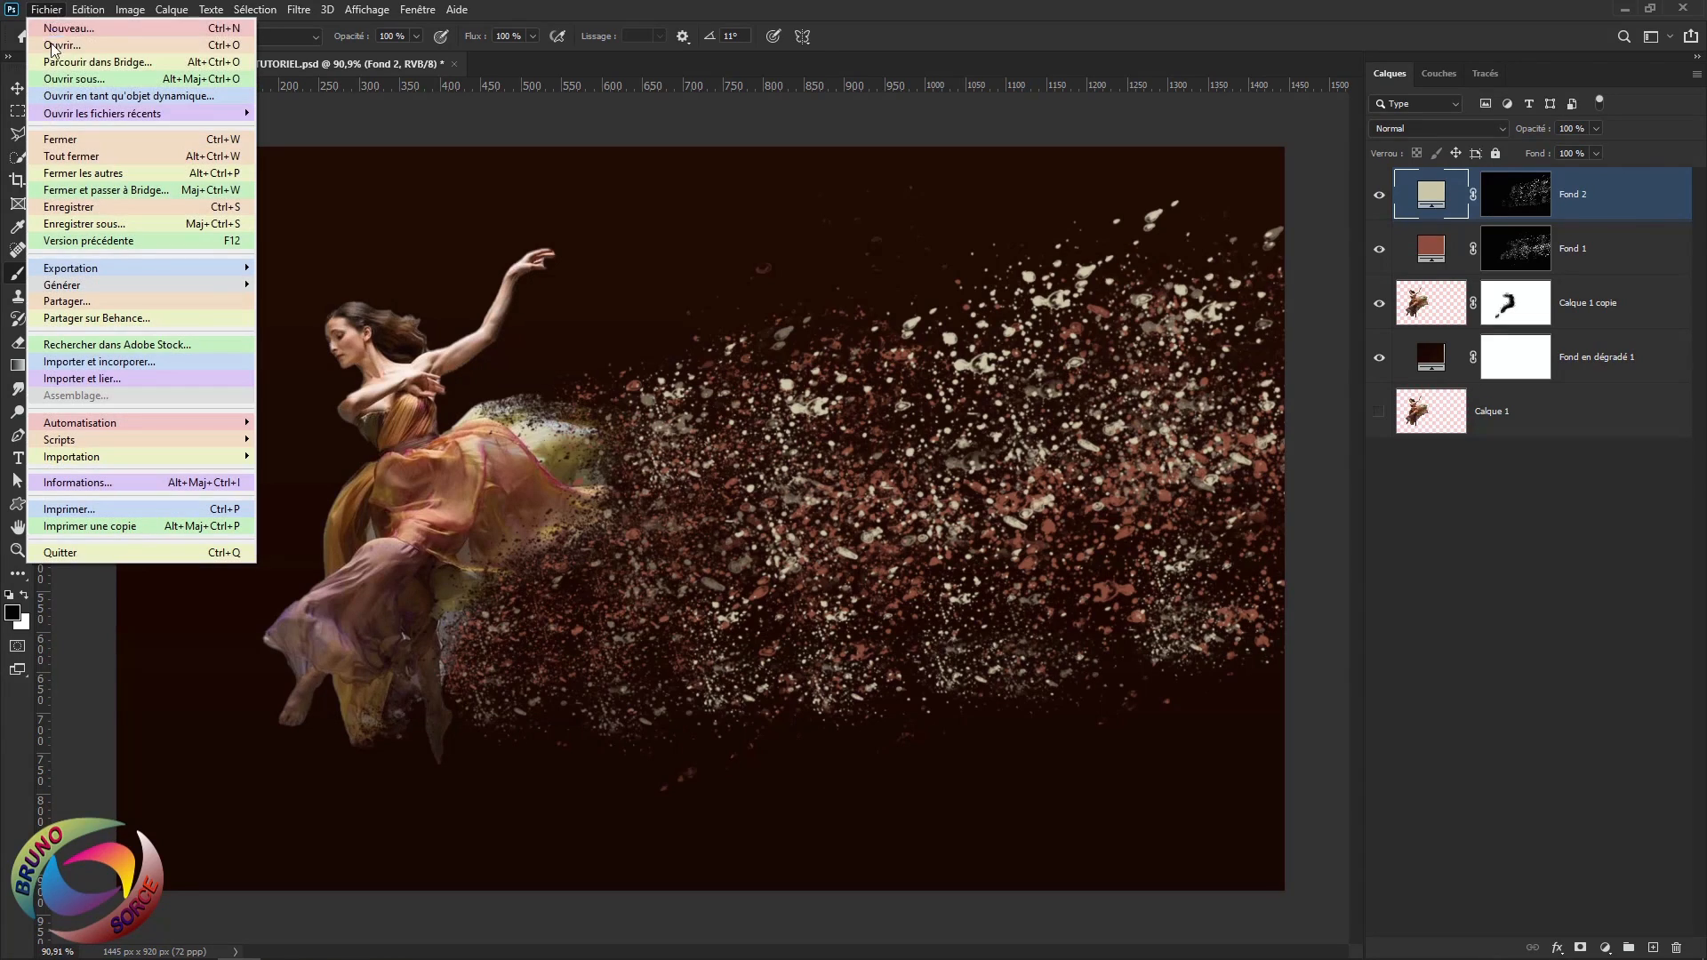
click(60, 363)
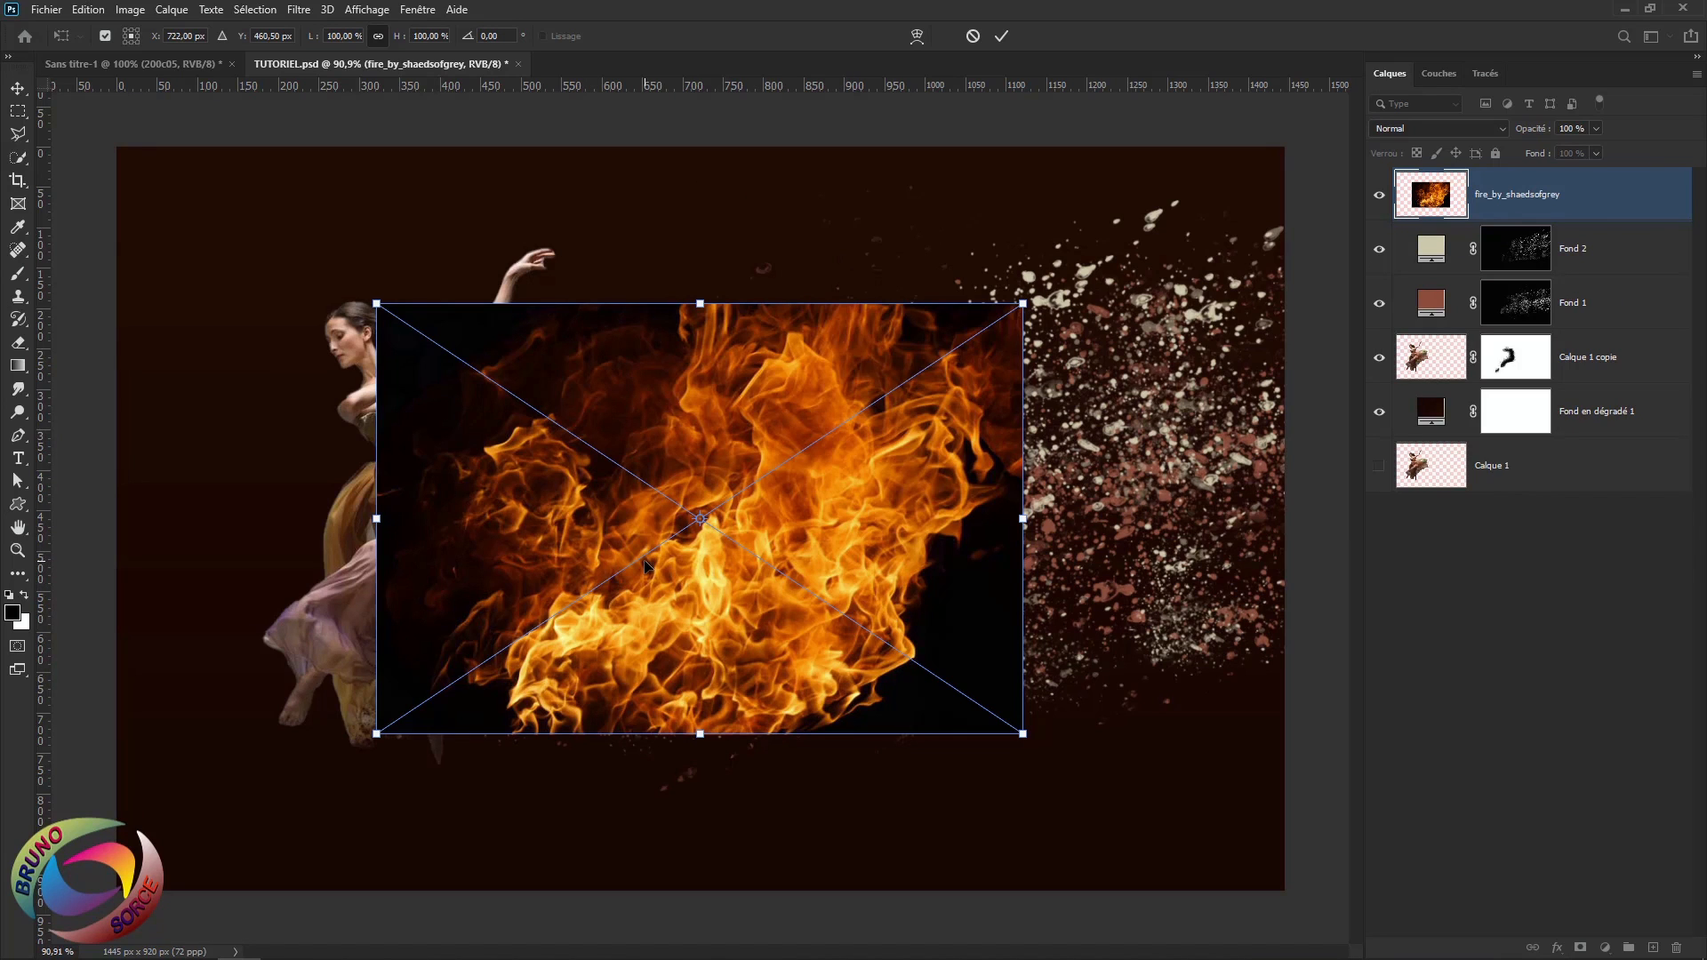
drag(700, 303, 700, 146)
drag(1142, 735, 1473, 955)
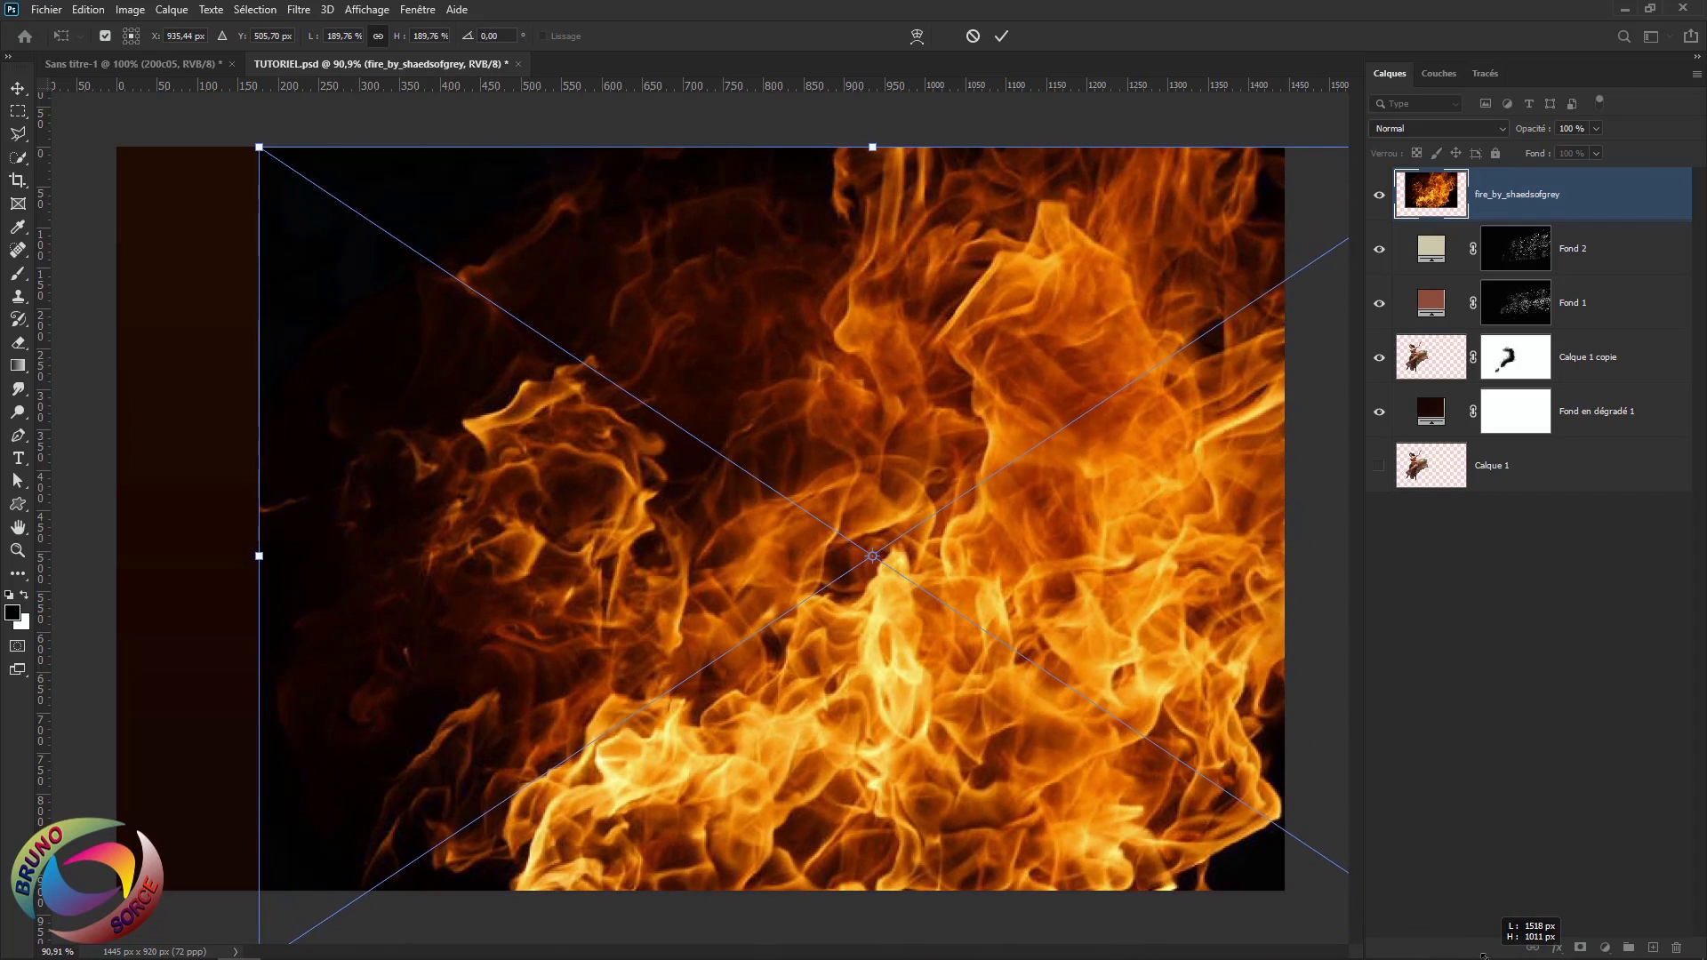
key(Return)
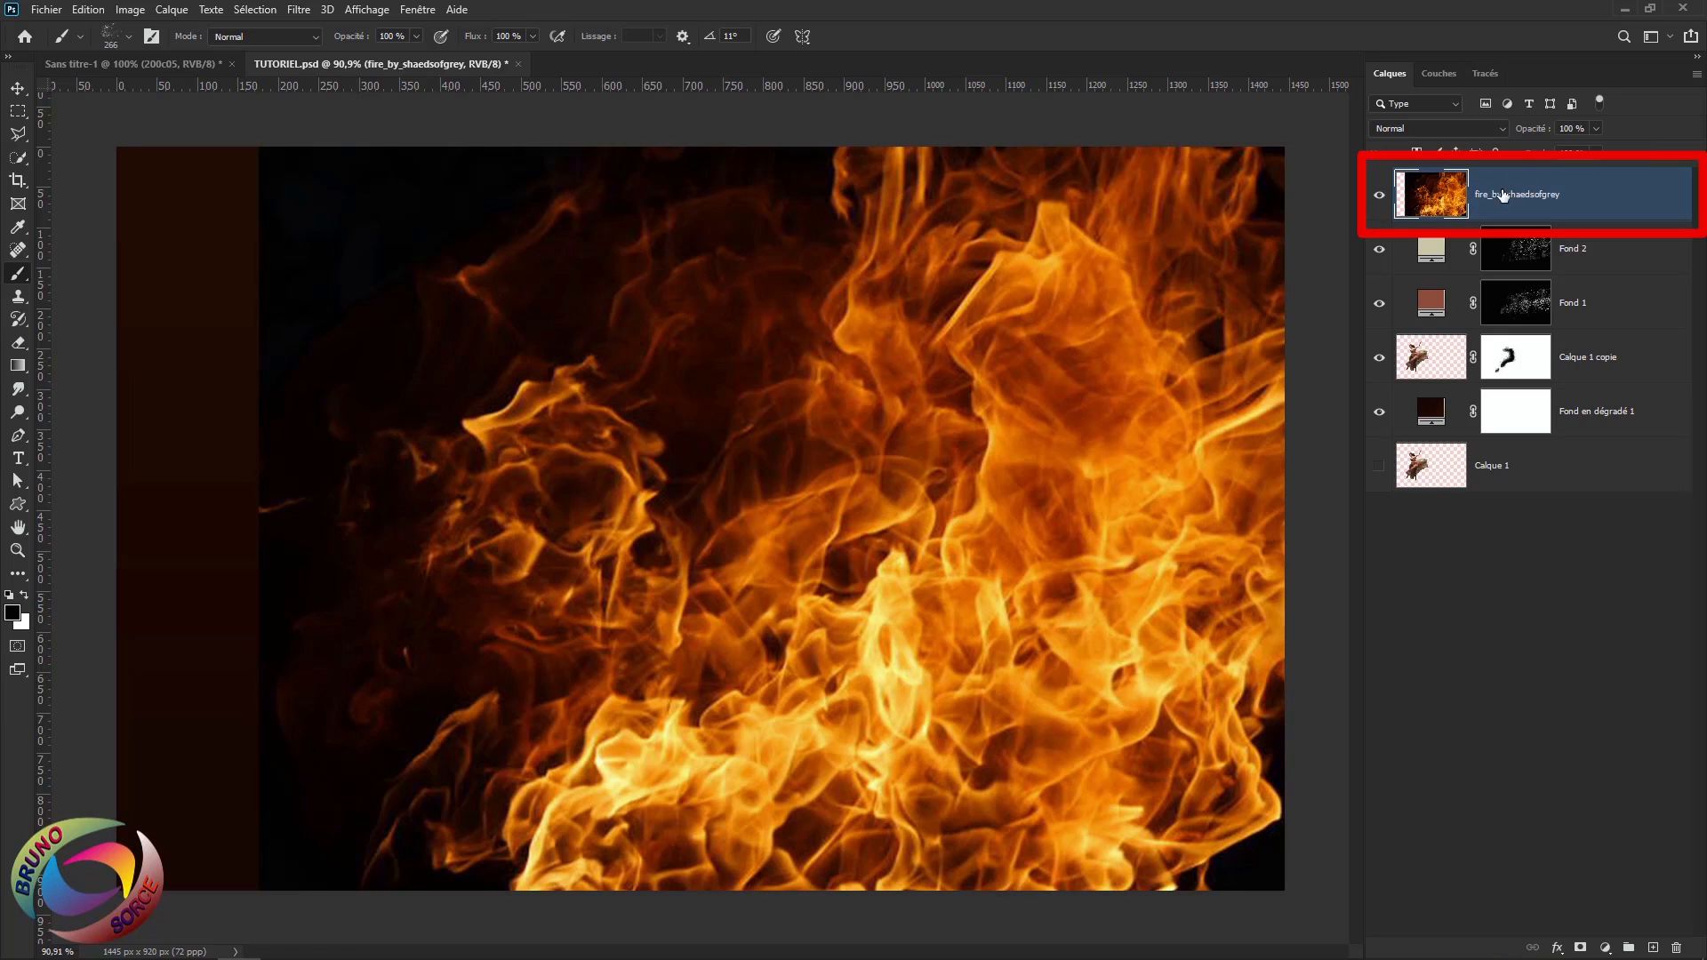
Set the fire layer's blend mode to Superposition and hide it with a black layer mask
click(1462, 128)
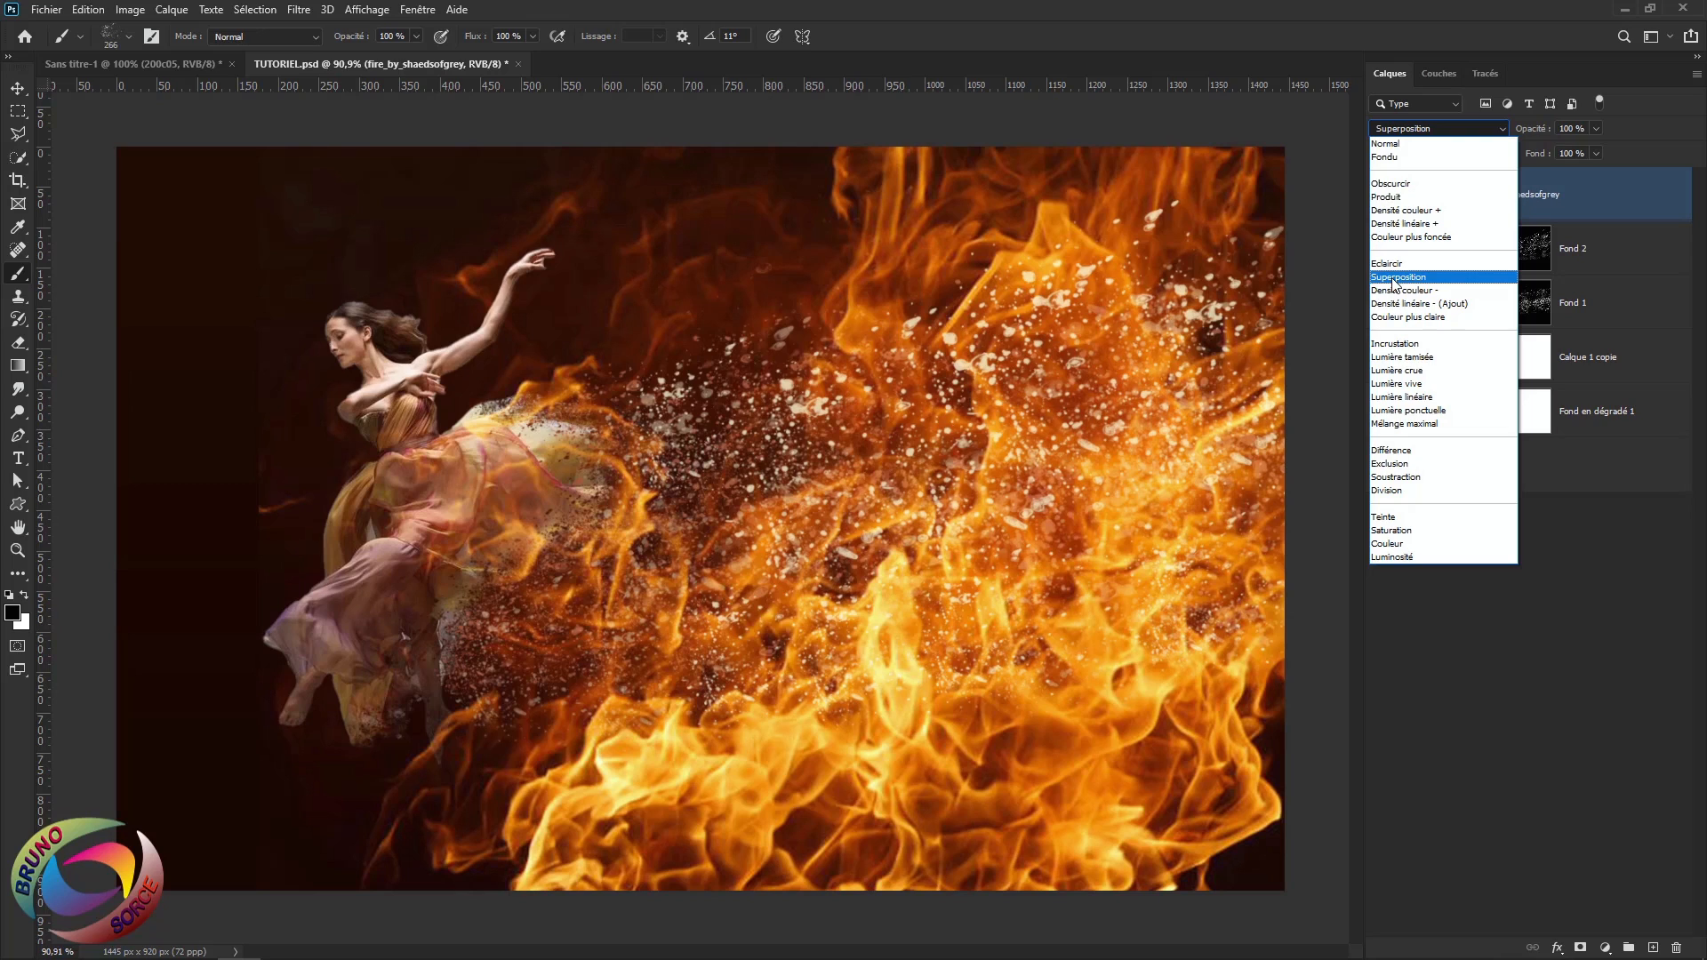
click(1394, 279)
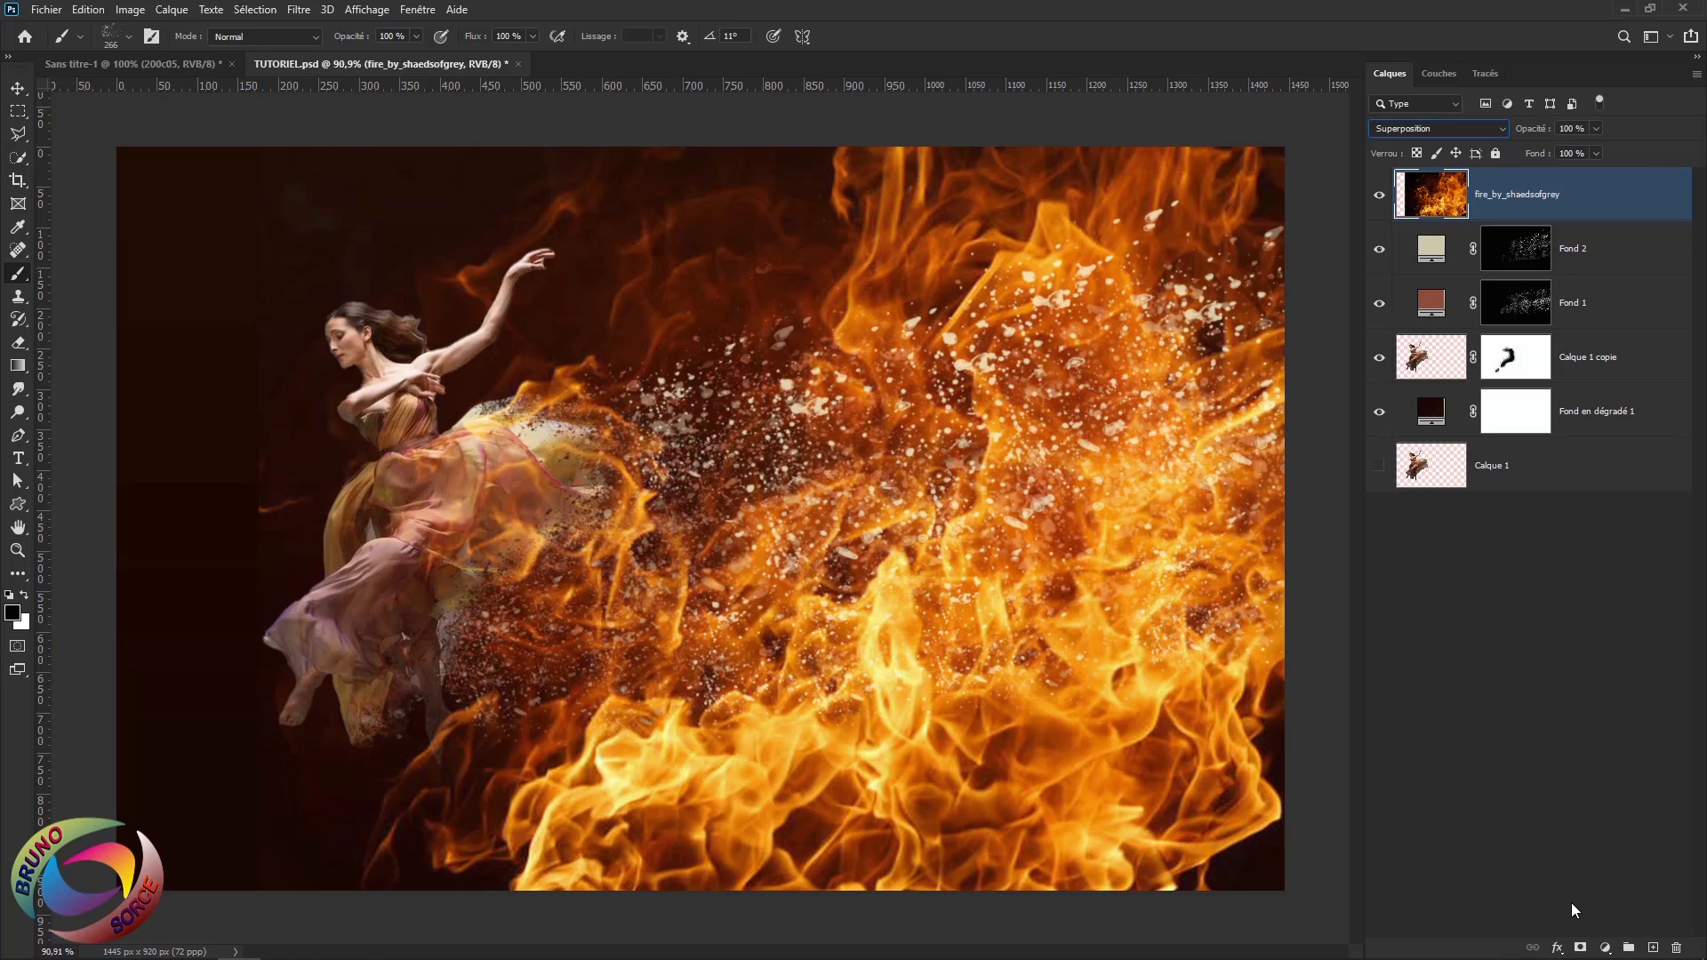
alt+click(1579, 948)
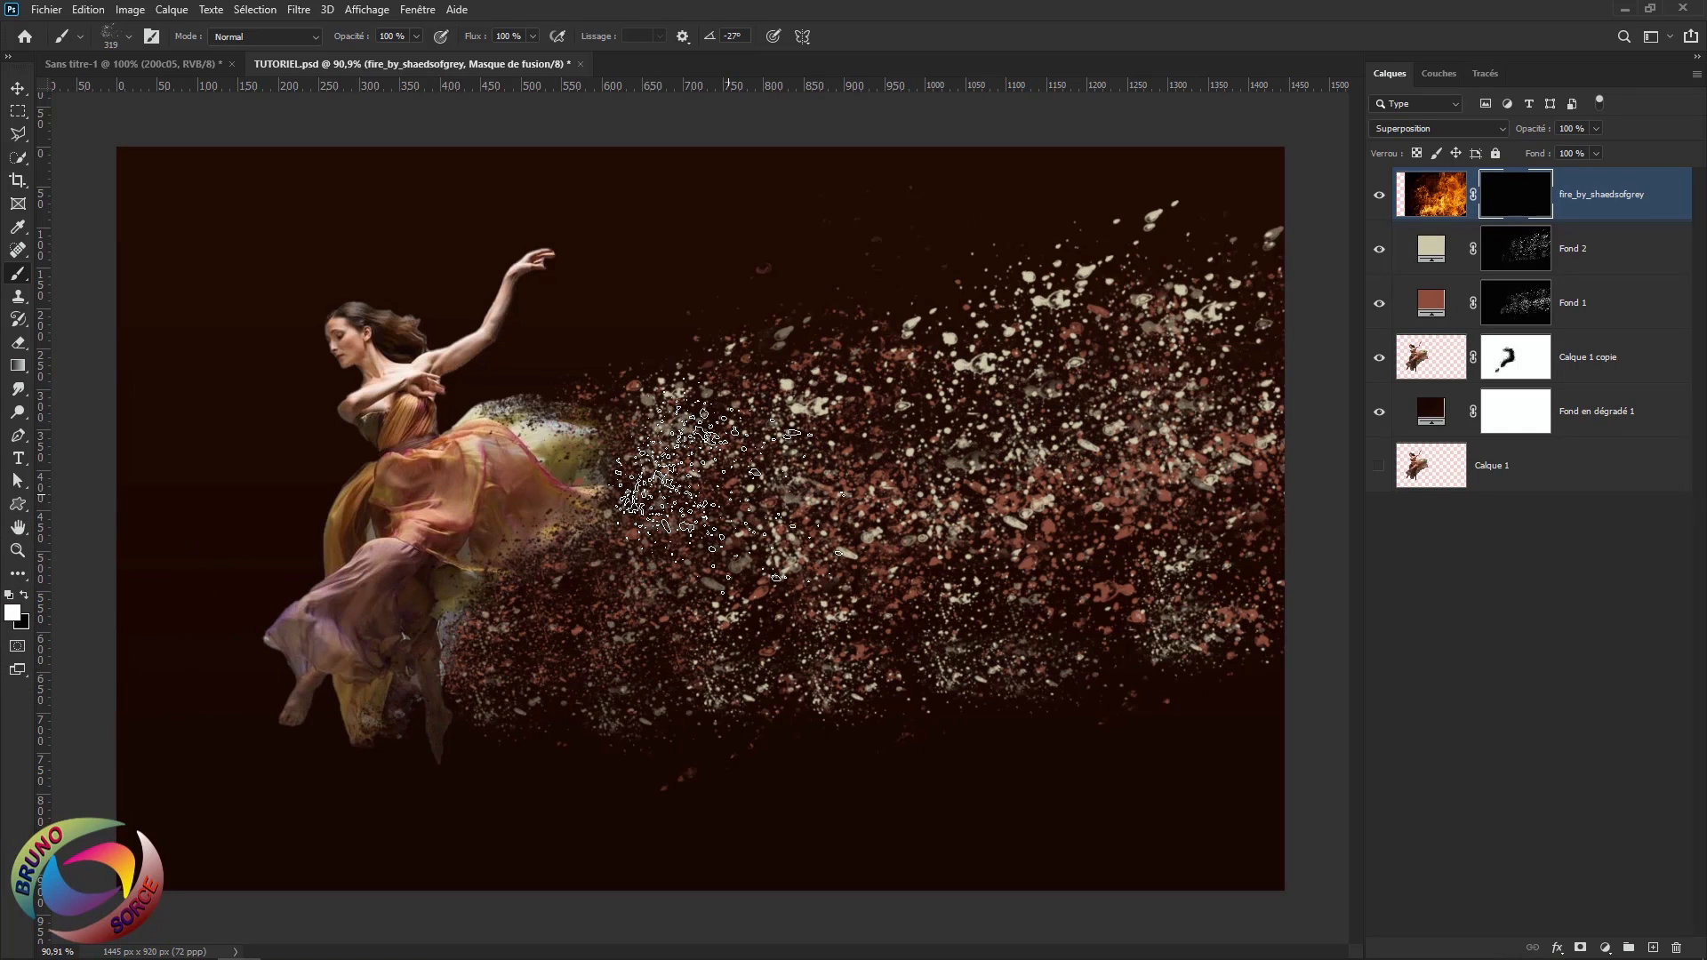
Rotate the 319 px splatter tip to 18° and stamp white on the fire mask to reveal fiery particles from the dress across the field
key(Right)
key(Right)
key(Right)
key(Right)
key(Right)
key(Right)
key(Right)
key(Right)
key(Right)
key(Right)
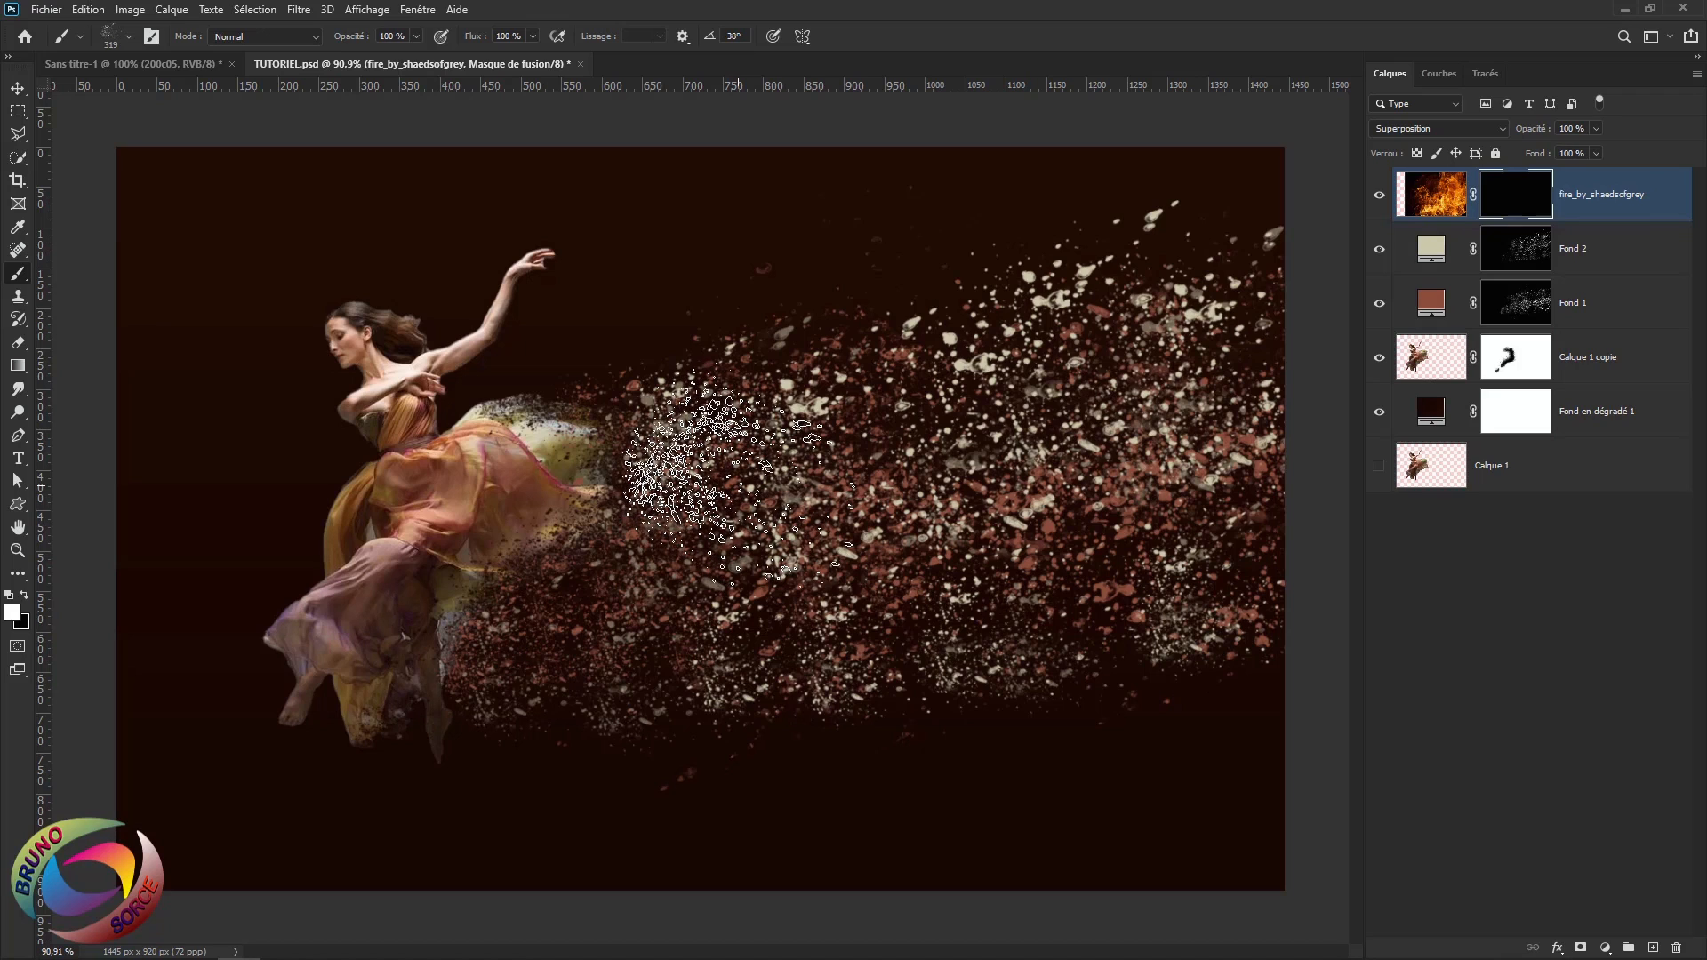
key(Left)
key(Left)
key(Left)
key(Left)
key(Left)
key(Left)
key(Left)
key(Left)
key(Left)
key(Left)
key(Left)
key(Left)
key(Left)
key(Left)
key(Left)
key(Left)
key(Left)
key(Left)
key(Left)
key(Left)
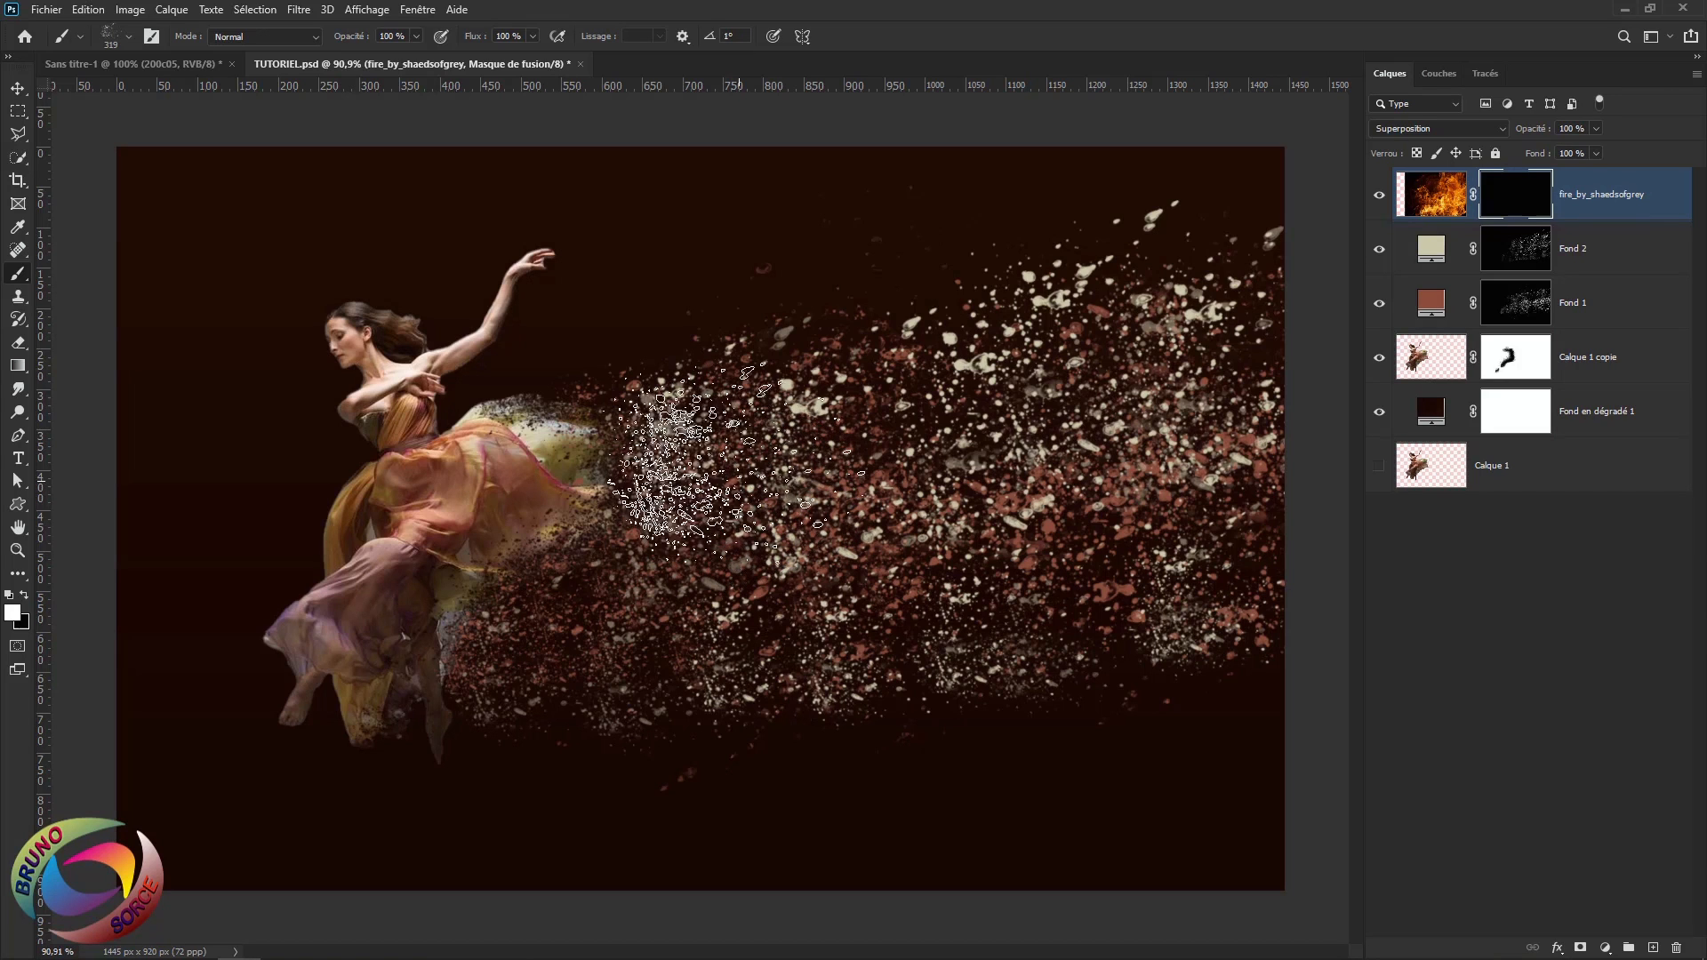
key(Left)
key(Left)
key(Left)
key(Left)
key(Left)
key(Left)
key(Left)
key(Left)
key(Left)
key(Left)
key(Left)
key(Left)
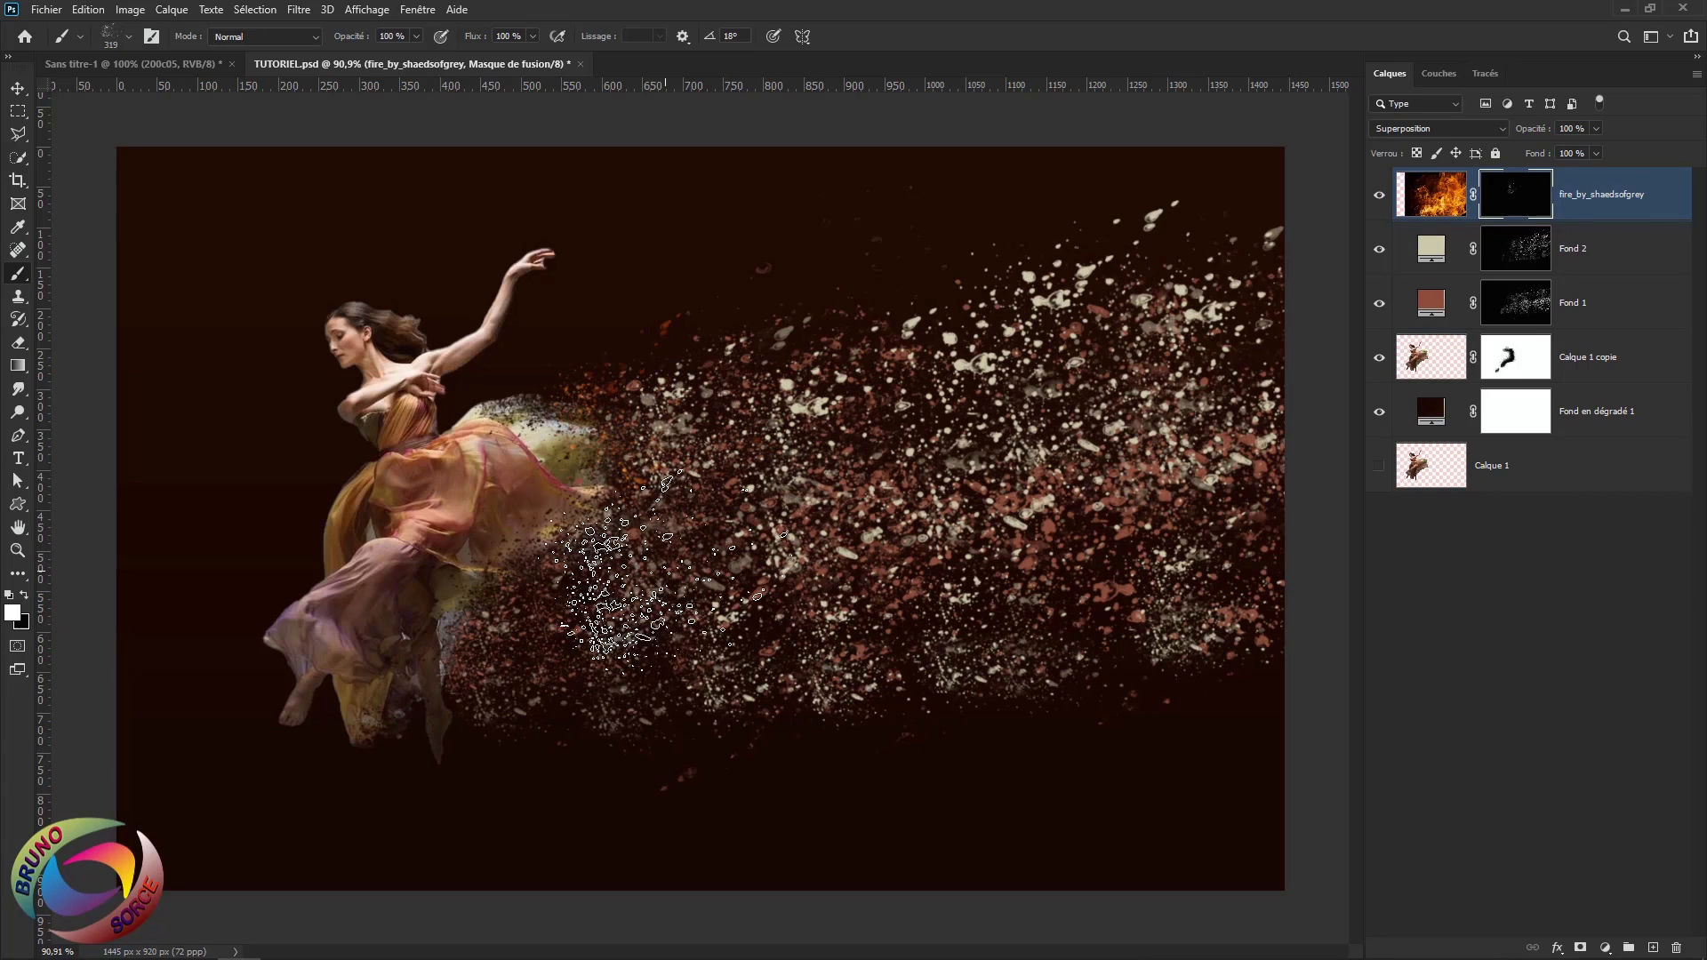
mouse_move(800, 373)
mouse_down()
mouse_move(989, 334)
mouse_move(1175, 334)
mouse_move(1183, 238)
mouse_move(1335, 495)
mouse_move(1296, 734)
mouse_move(1185, 436)
mouse_move(1122, 627)
mouse_up()
Rotate the splatter tip to -15° and stamp fiery particles on the fire mask along the lower part of the field
key(Right)
key(Right)
key(Right)
key(Right)
key(Right)
key(Right)
key(Right)
key(Right)
key(Right)
key(Right)
key(Right)
key(Right)
click(1126, 638)
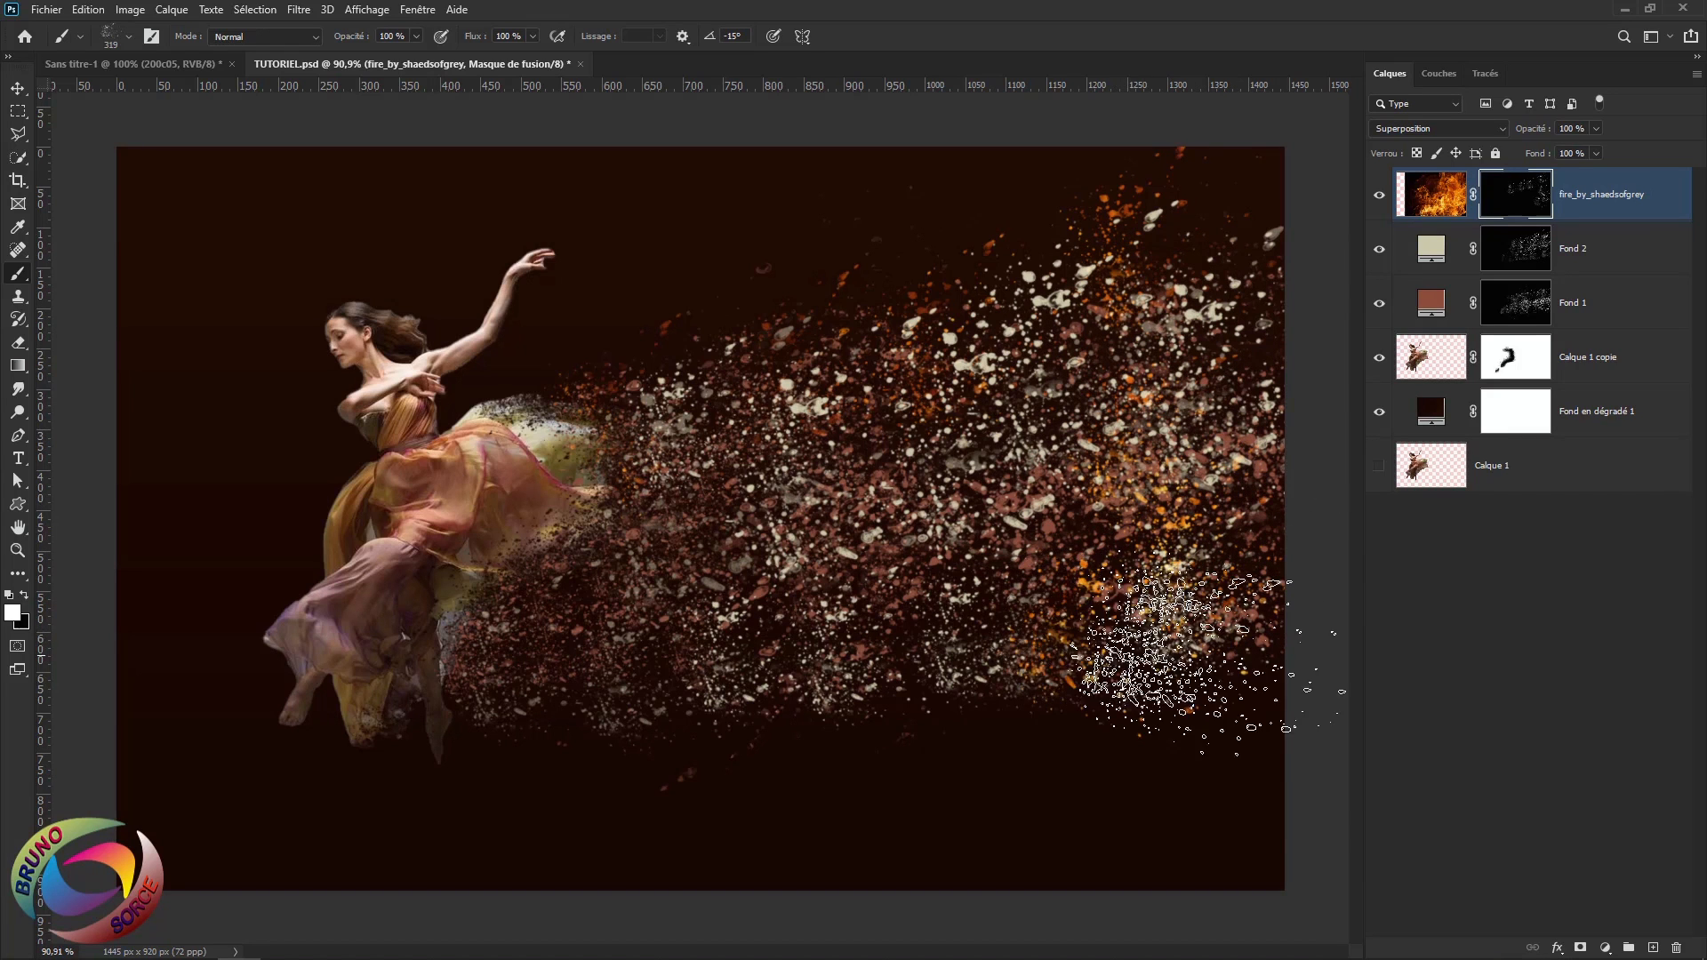
mouse_move(933, 667)
mouse_down()
mouse_move(738, 653)
mouse_move(671, 689)
mouse_move(582, 702)
mouse_move(556, 658)
mouse_up()
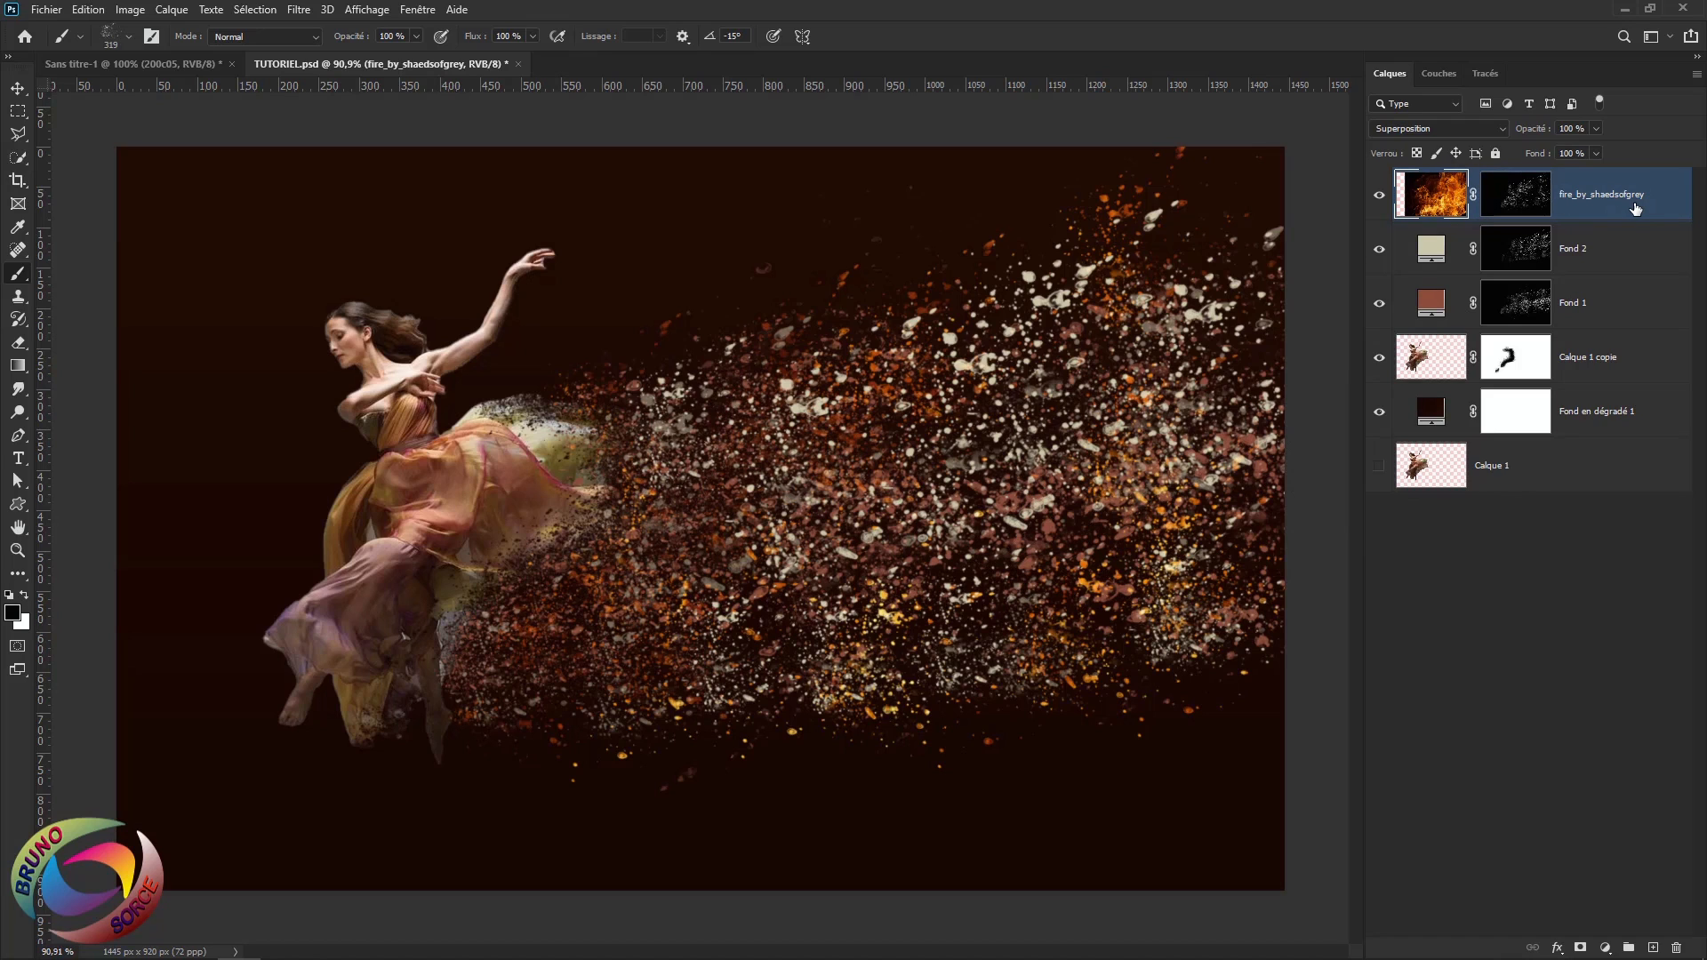
click(60, 10)
click(82, 363)
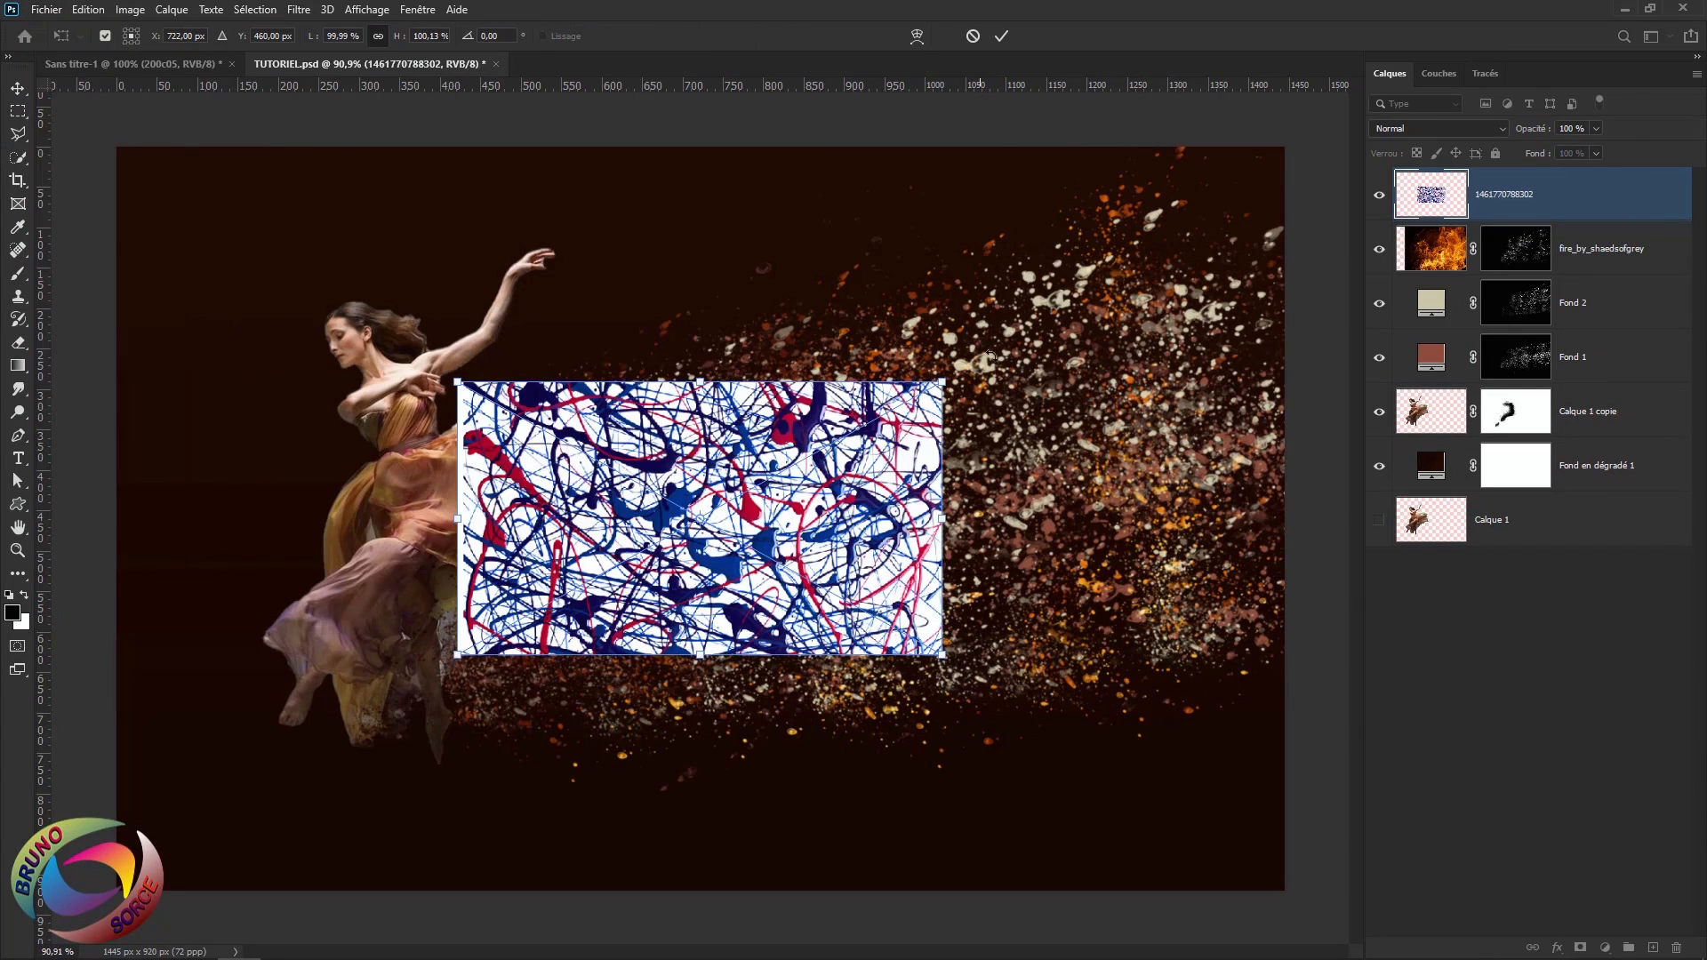
drag(450, 370, 197, 235)
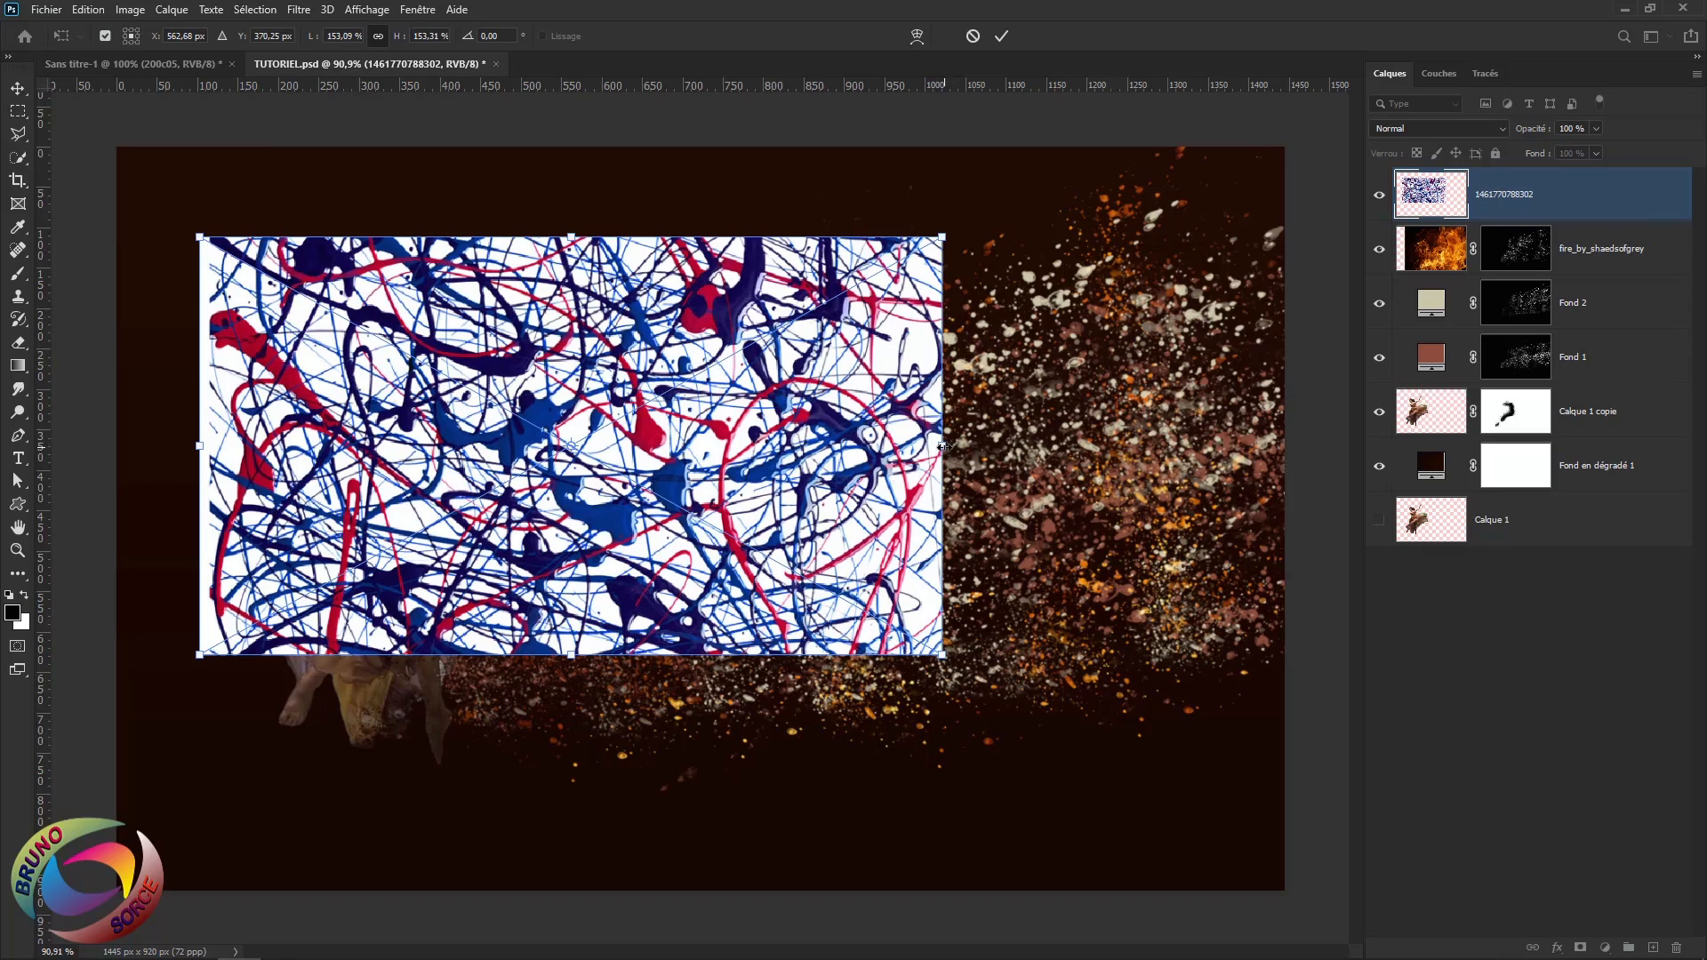
drag(944, 446, 1288, 452)
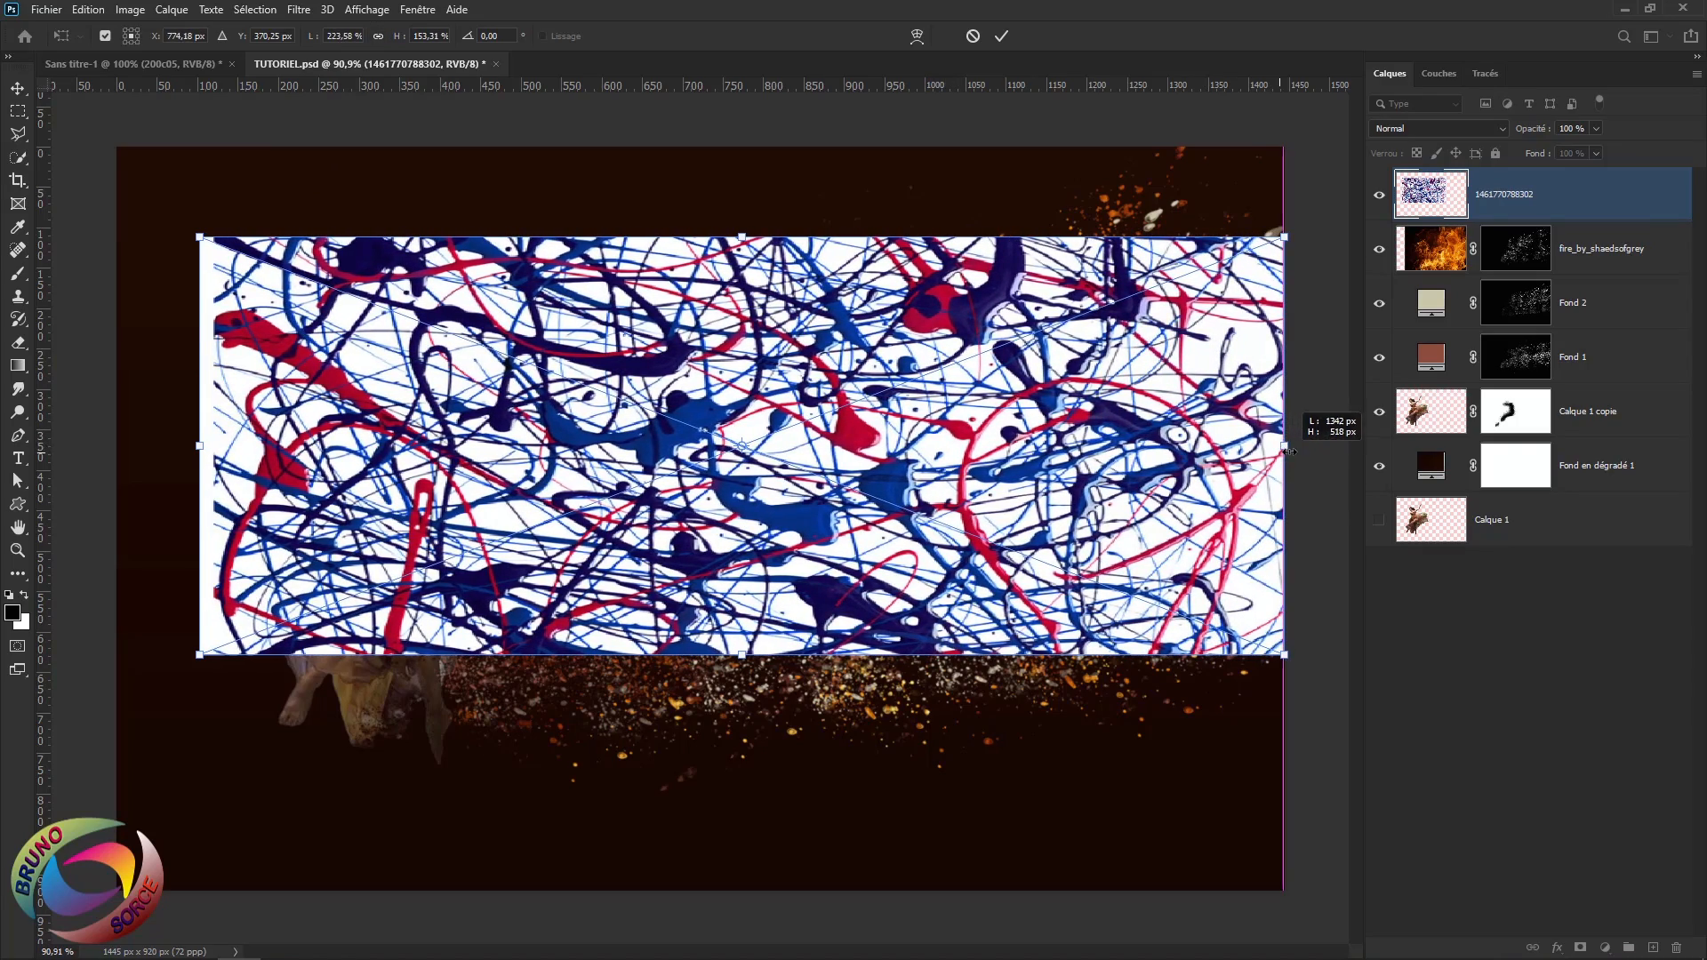
drag(740, 233, 741, 138)
drag(737, 655, 766, 905)
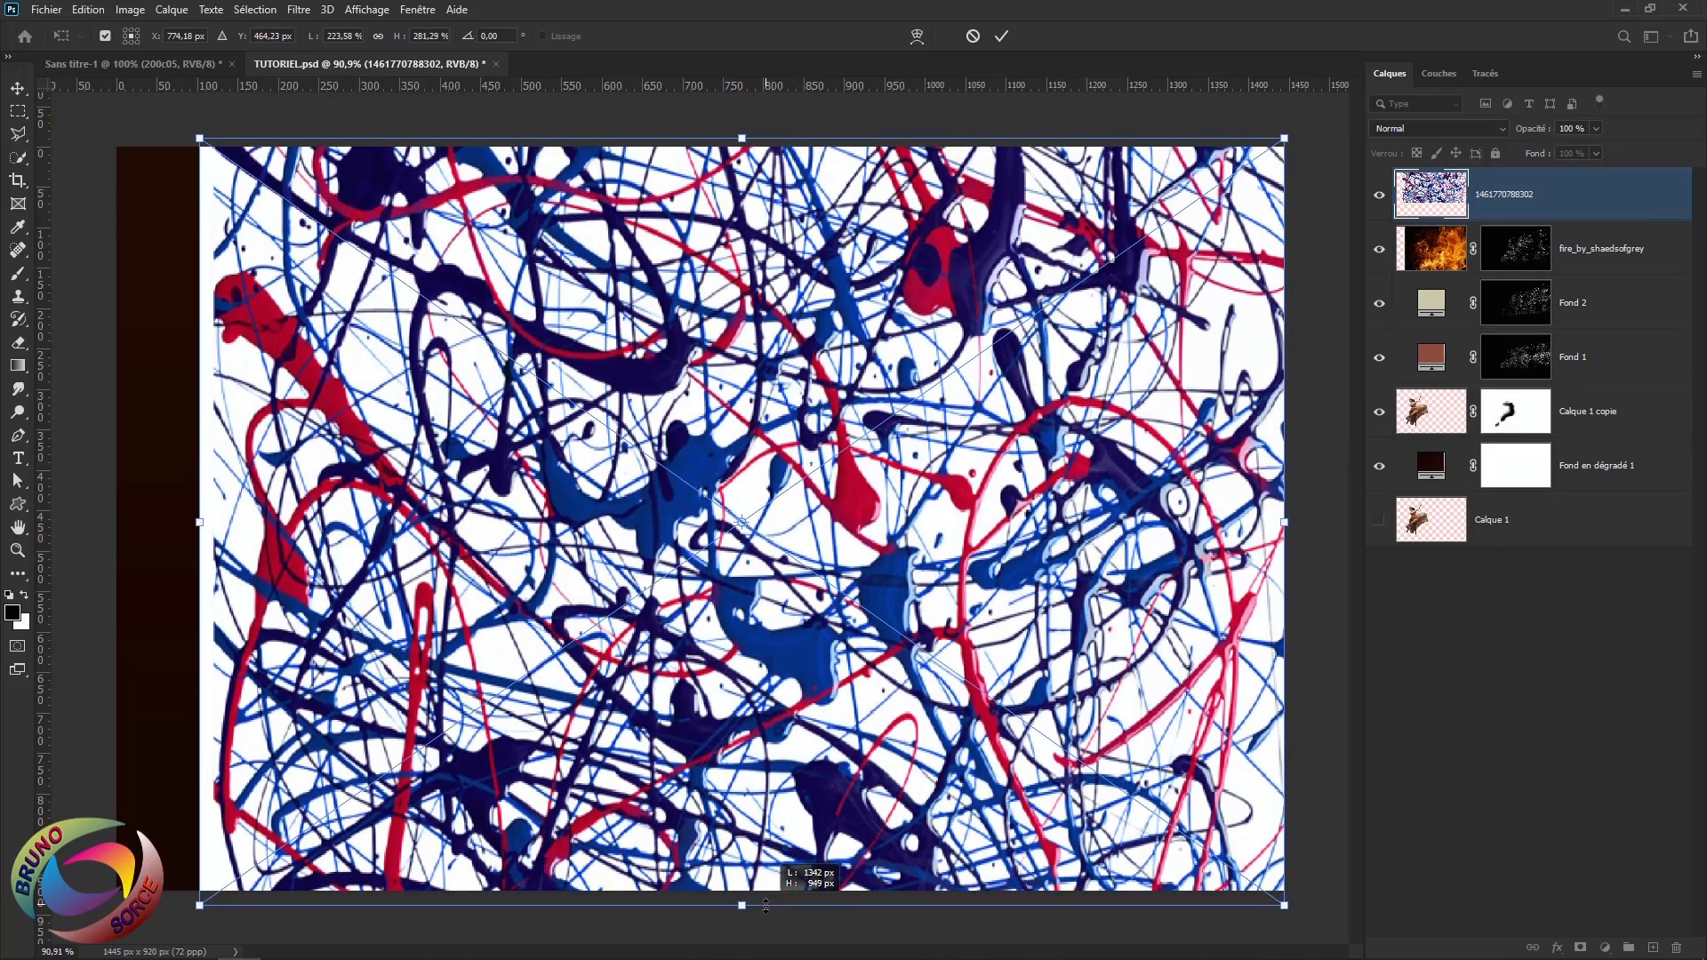
click(1000, 38)
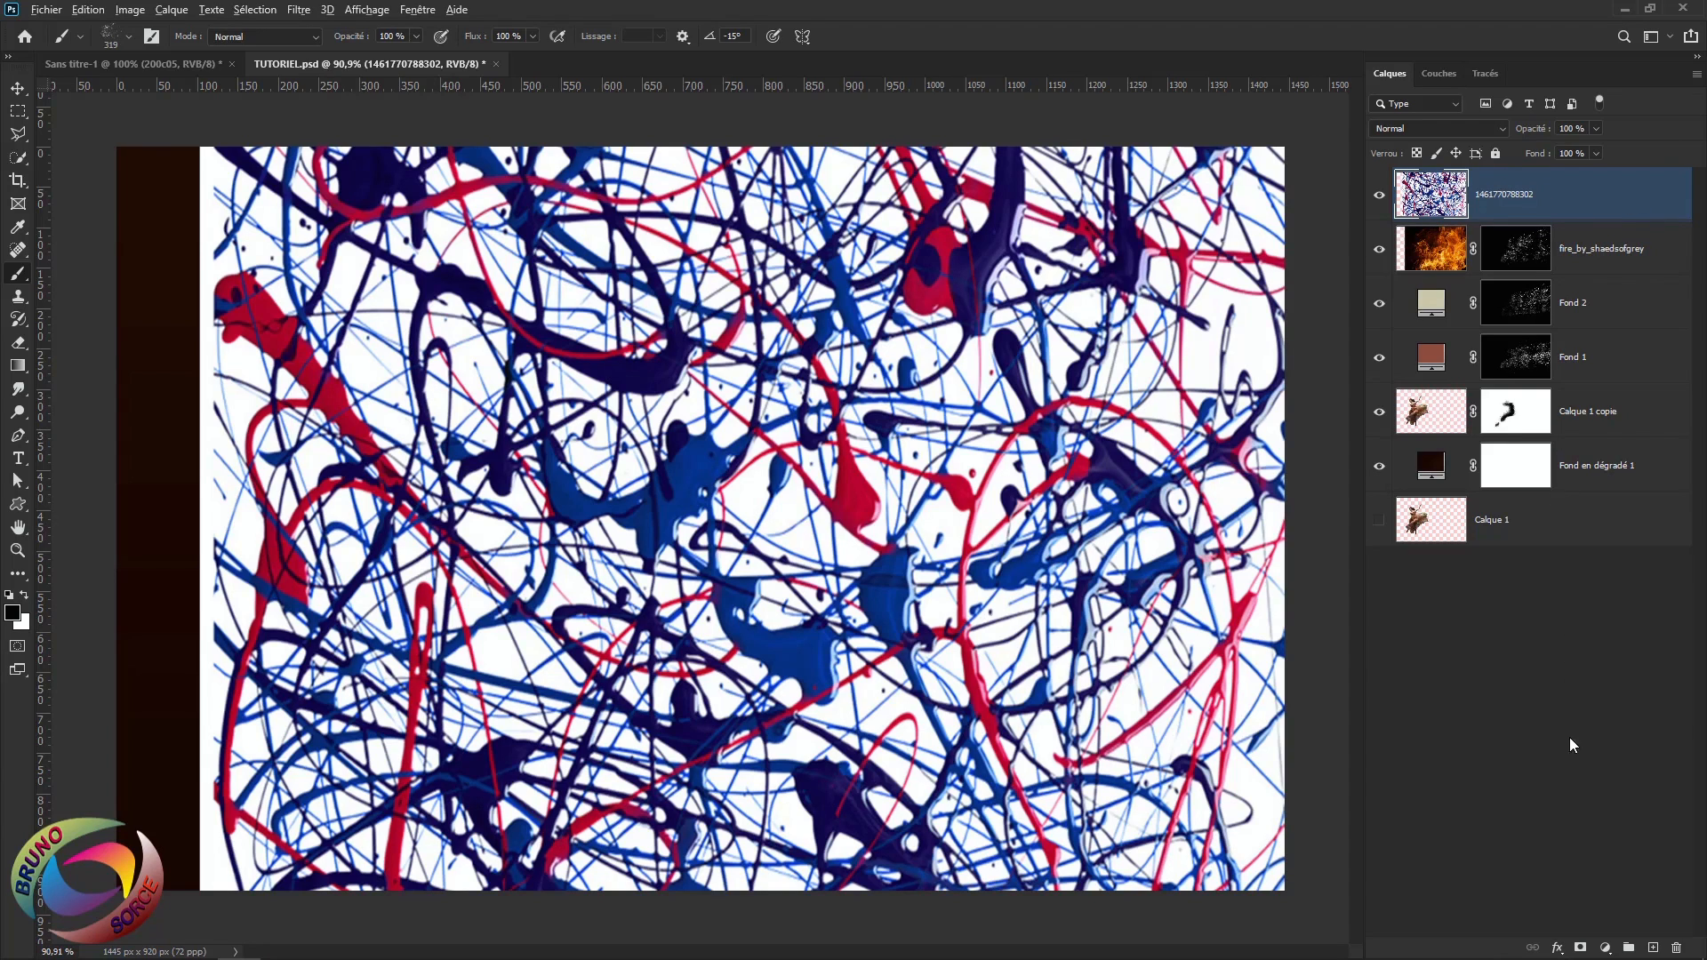
Add a black mask to the paint-splash layer and stamp white particles along the upper field near the dancer
alt+click(1579, 949)
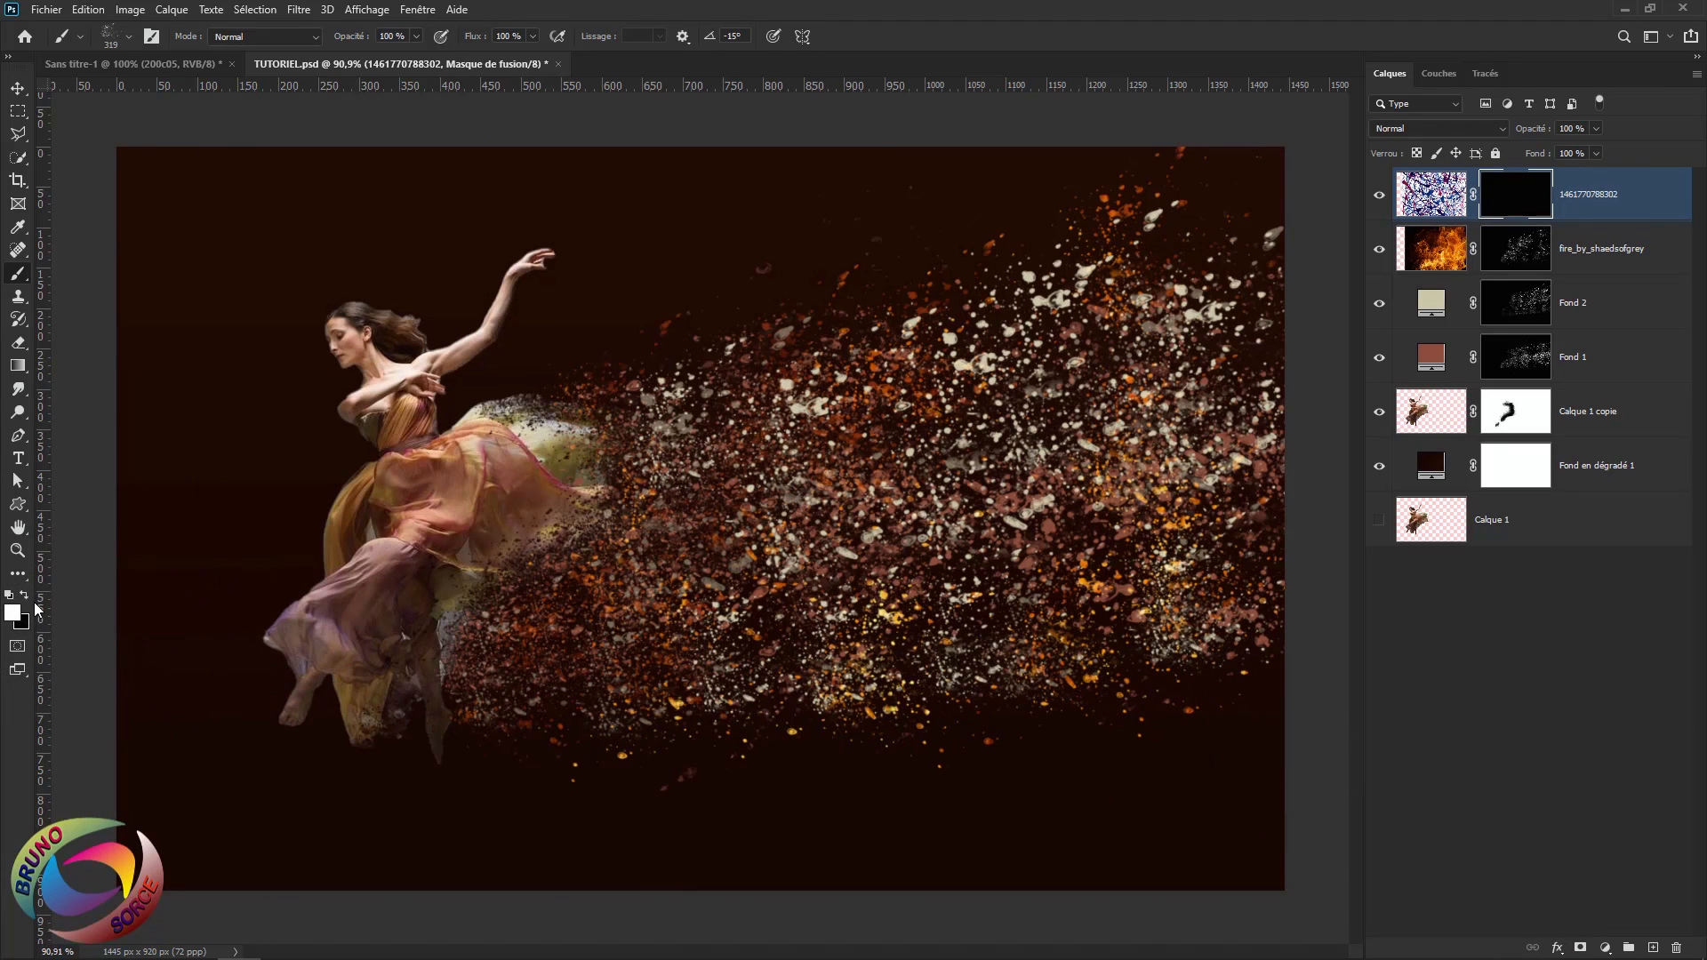
click(709, 404)
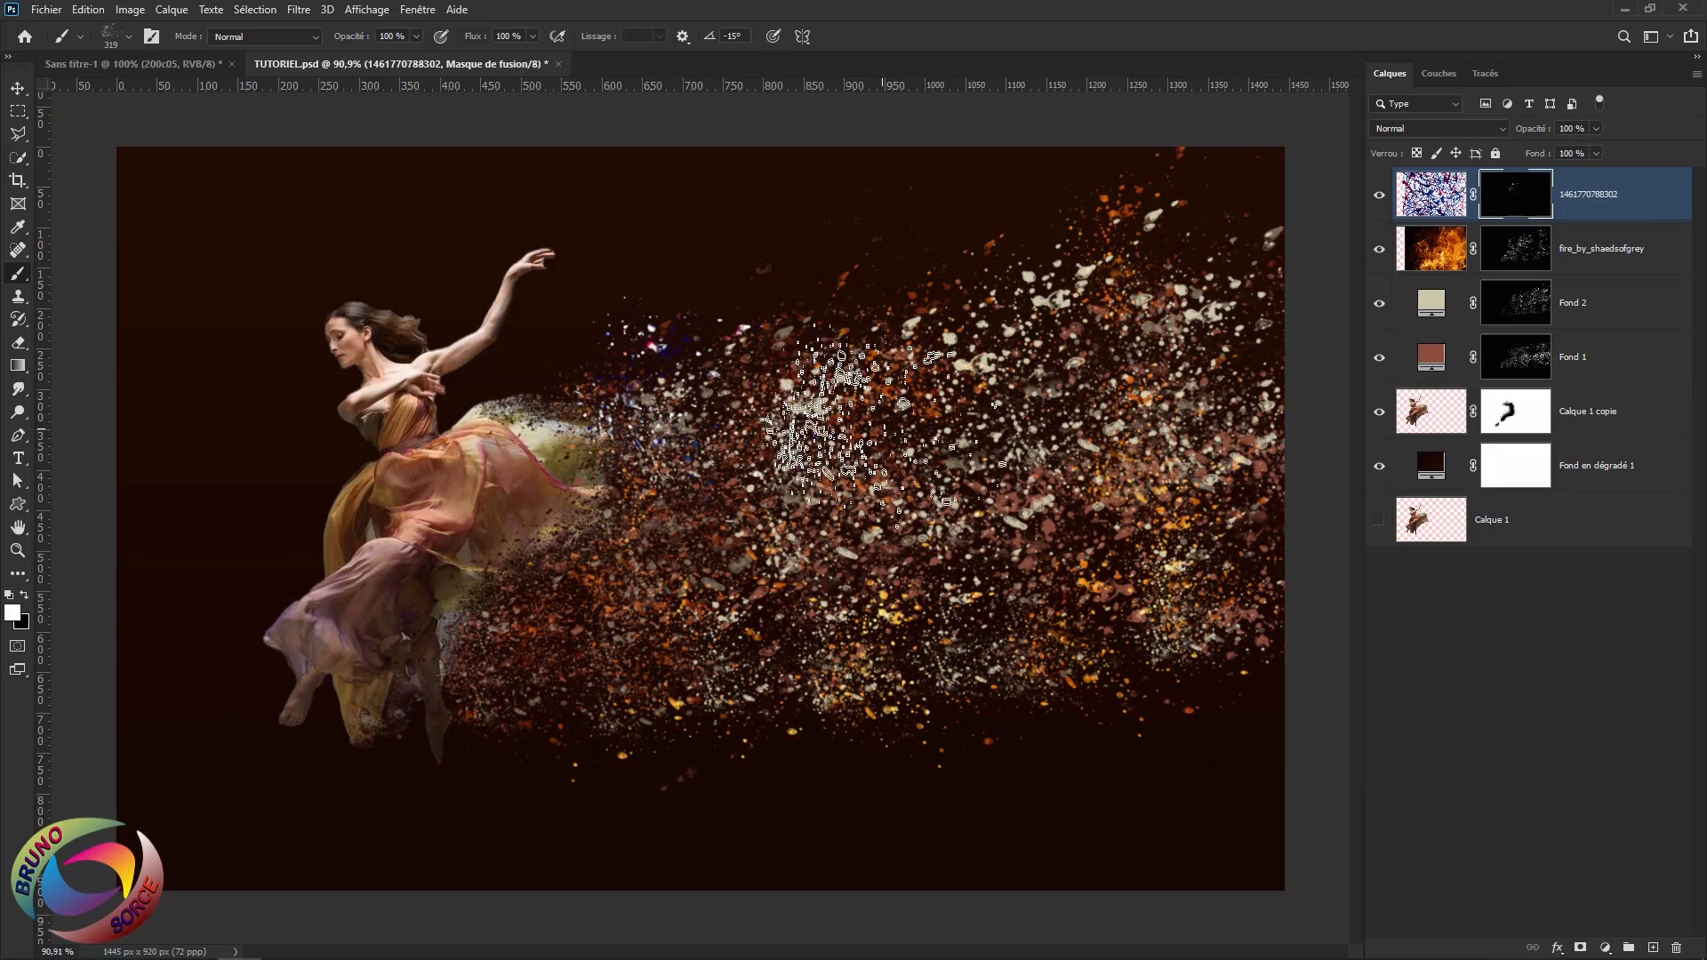
click(827, 395)
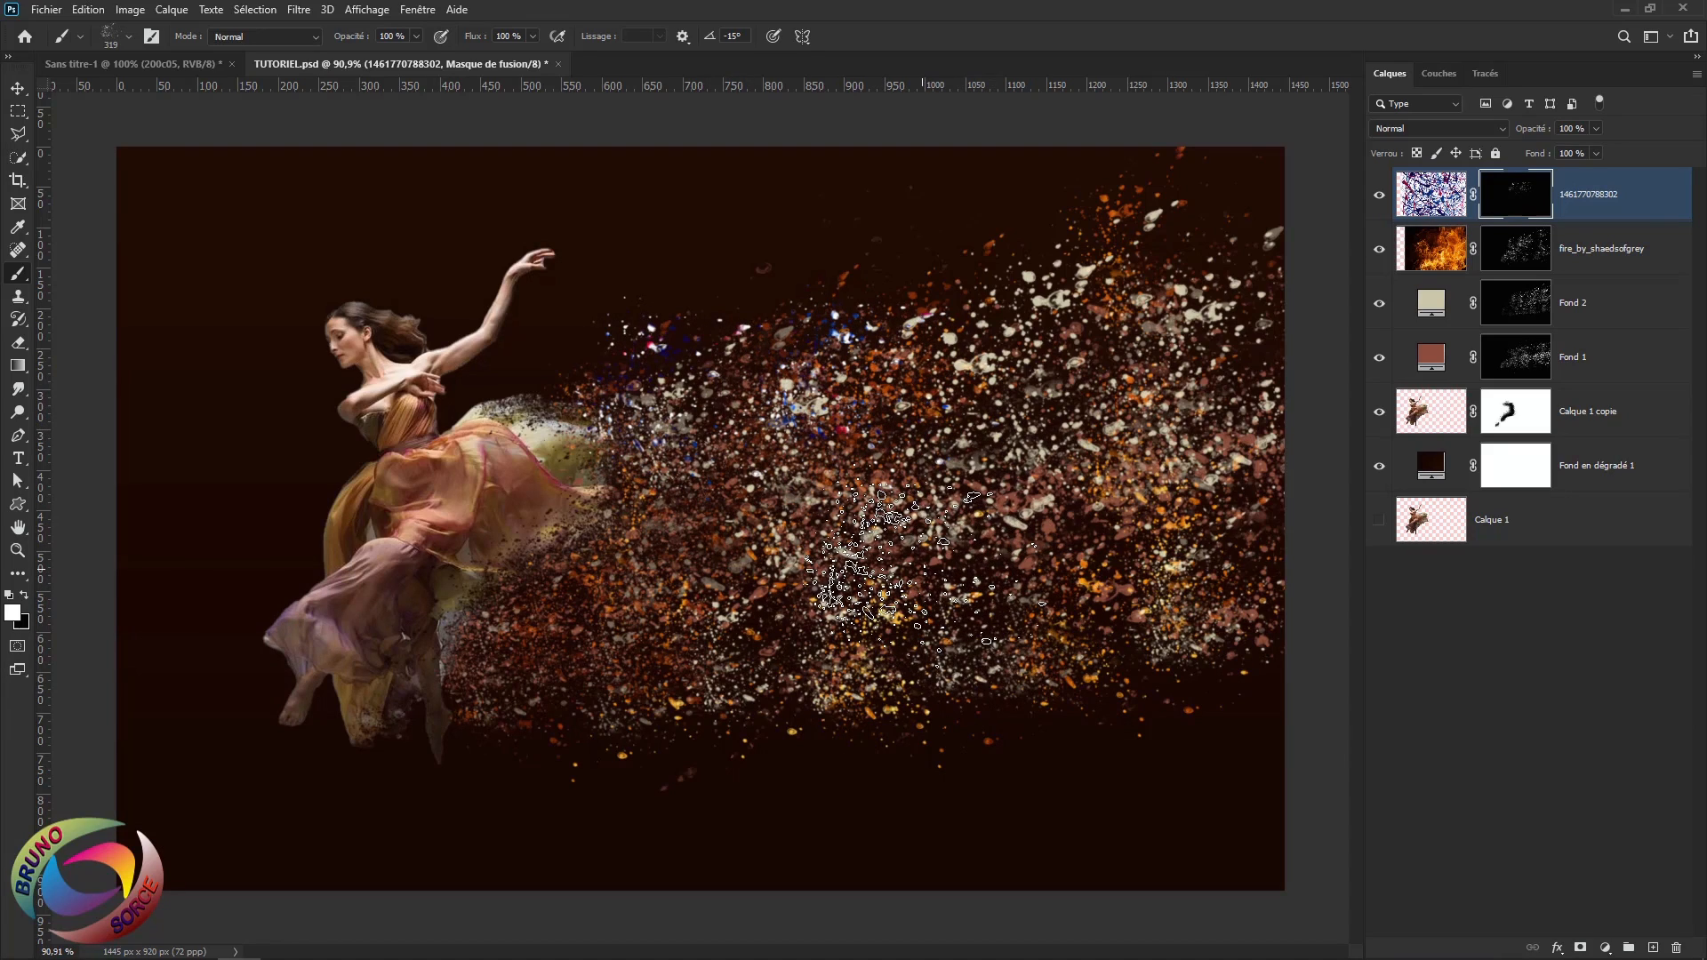
Enlarge the splatter tip to 665 px, rotate it to 9° and stamp paint-splash particles over the right part of the field
drag(928, 578, 1066, 578)
key(Left)
key(Left)
key(Left)
key(Left)
key(Left)
key(Left)
key(Left)
key(Left)
key(Left)
key(Left)
key(Left)
key(Left)
key(Left)
key(Left)
key(Left)
key(Left)
key(Left)
key(Left)
key(Left)
key(Left)
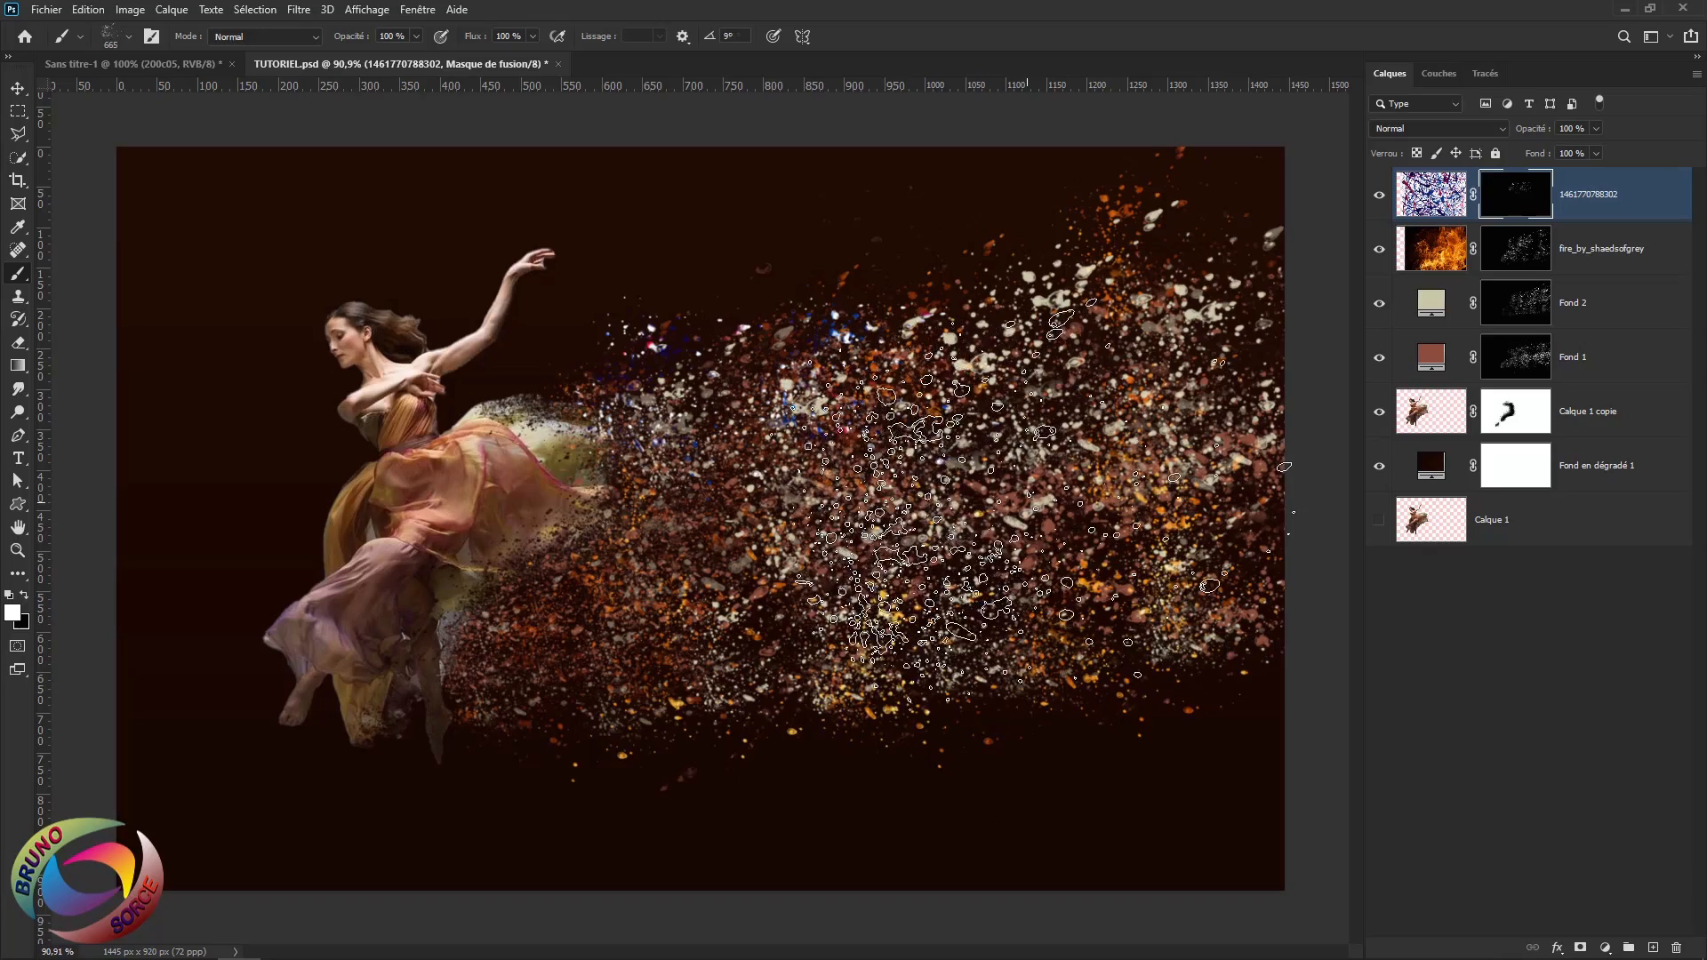
click(1078, 367)
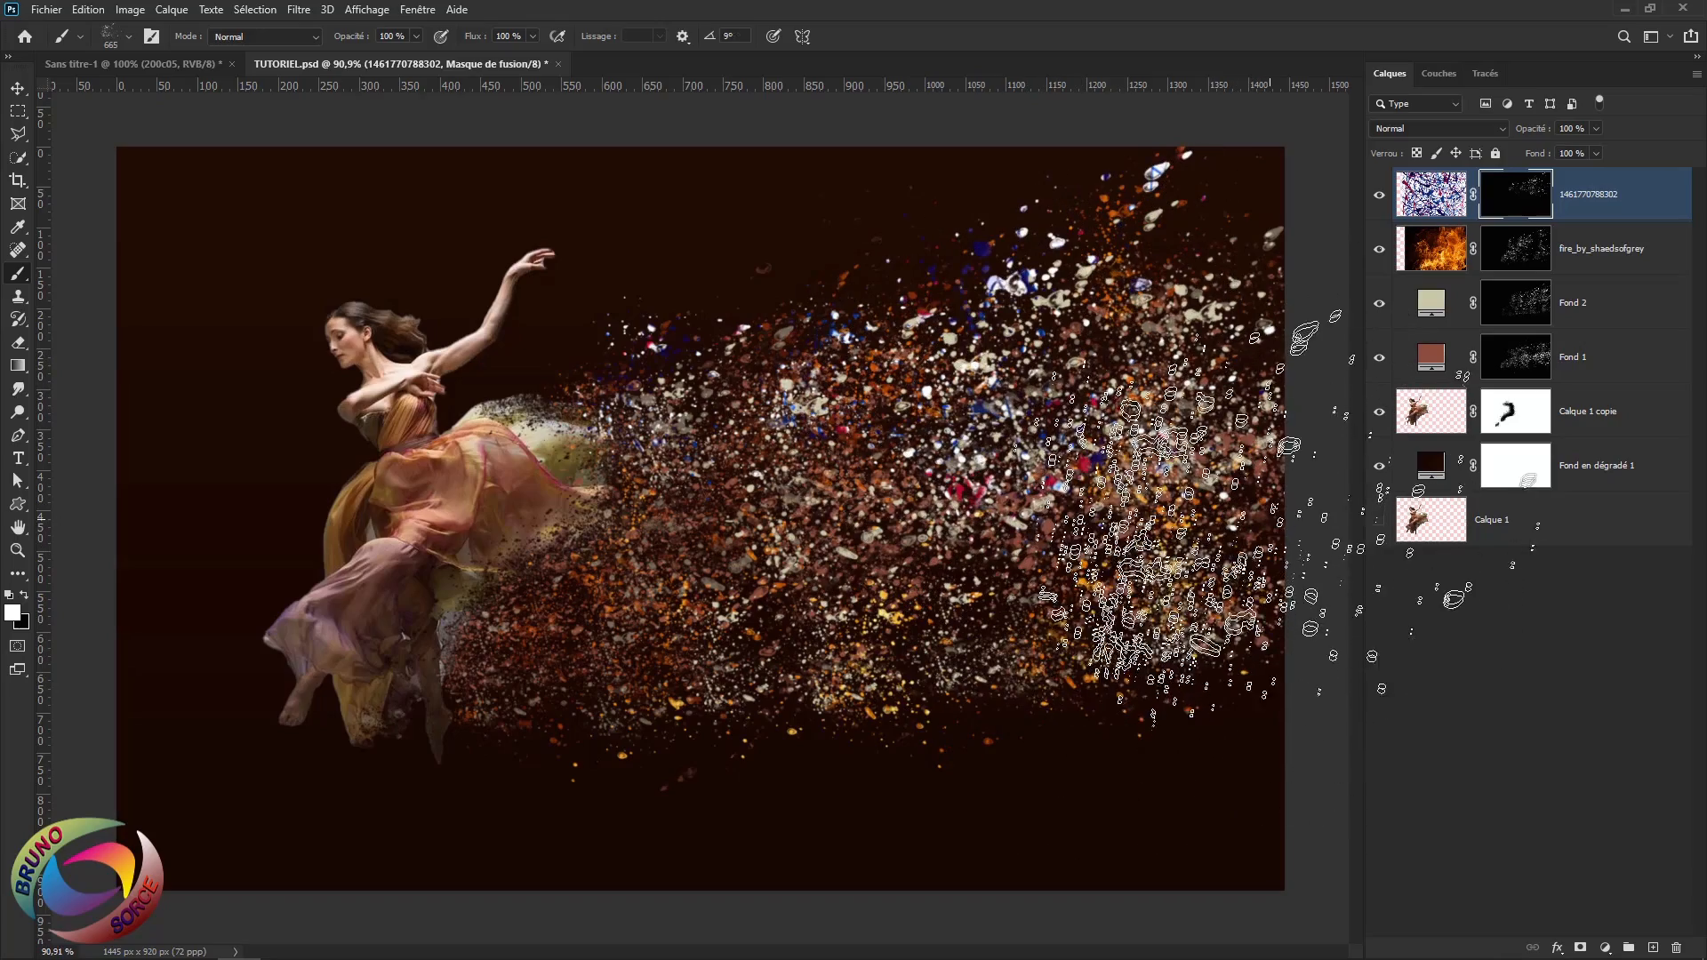
click(1257, 514)
Try stamping large paint-splash particles over the centre of the field and beside the lower dress, and undo them
click(914, 557)
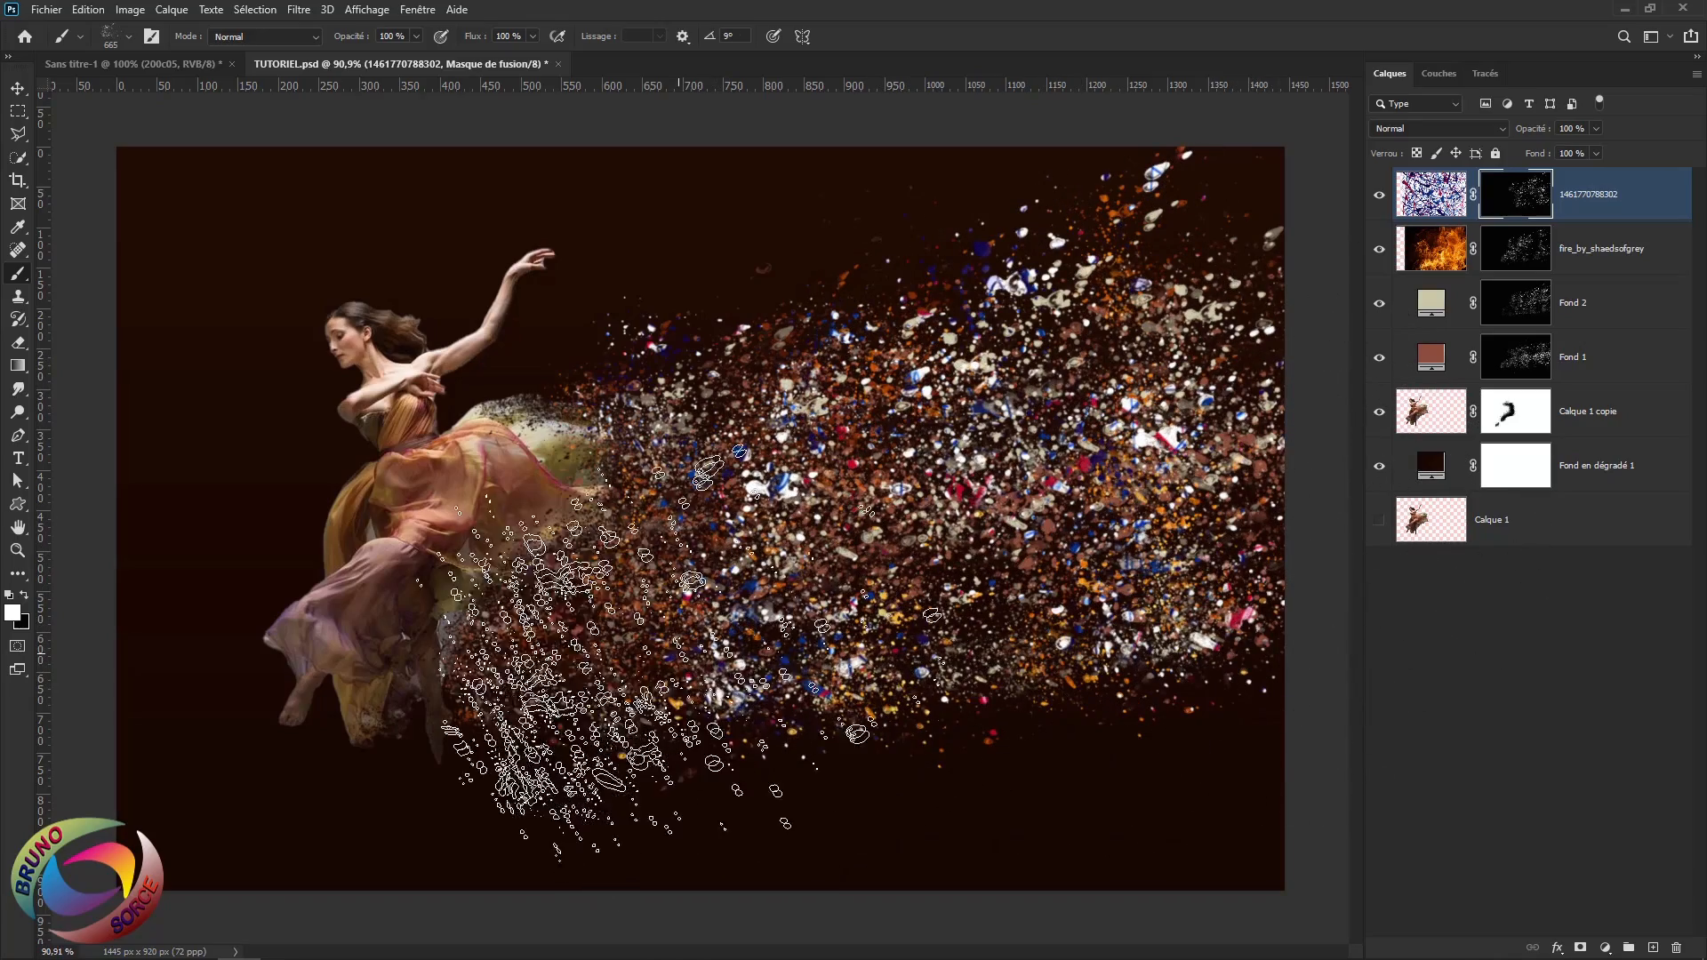
click(604, 640)
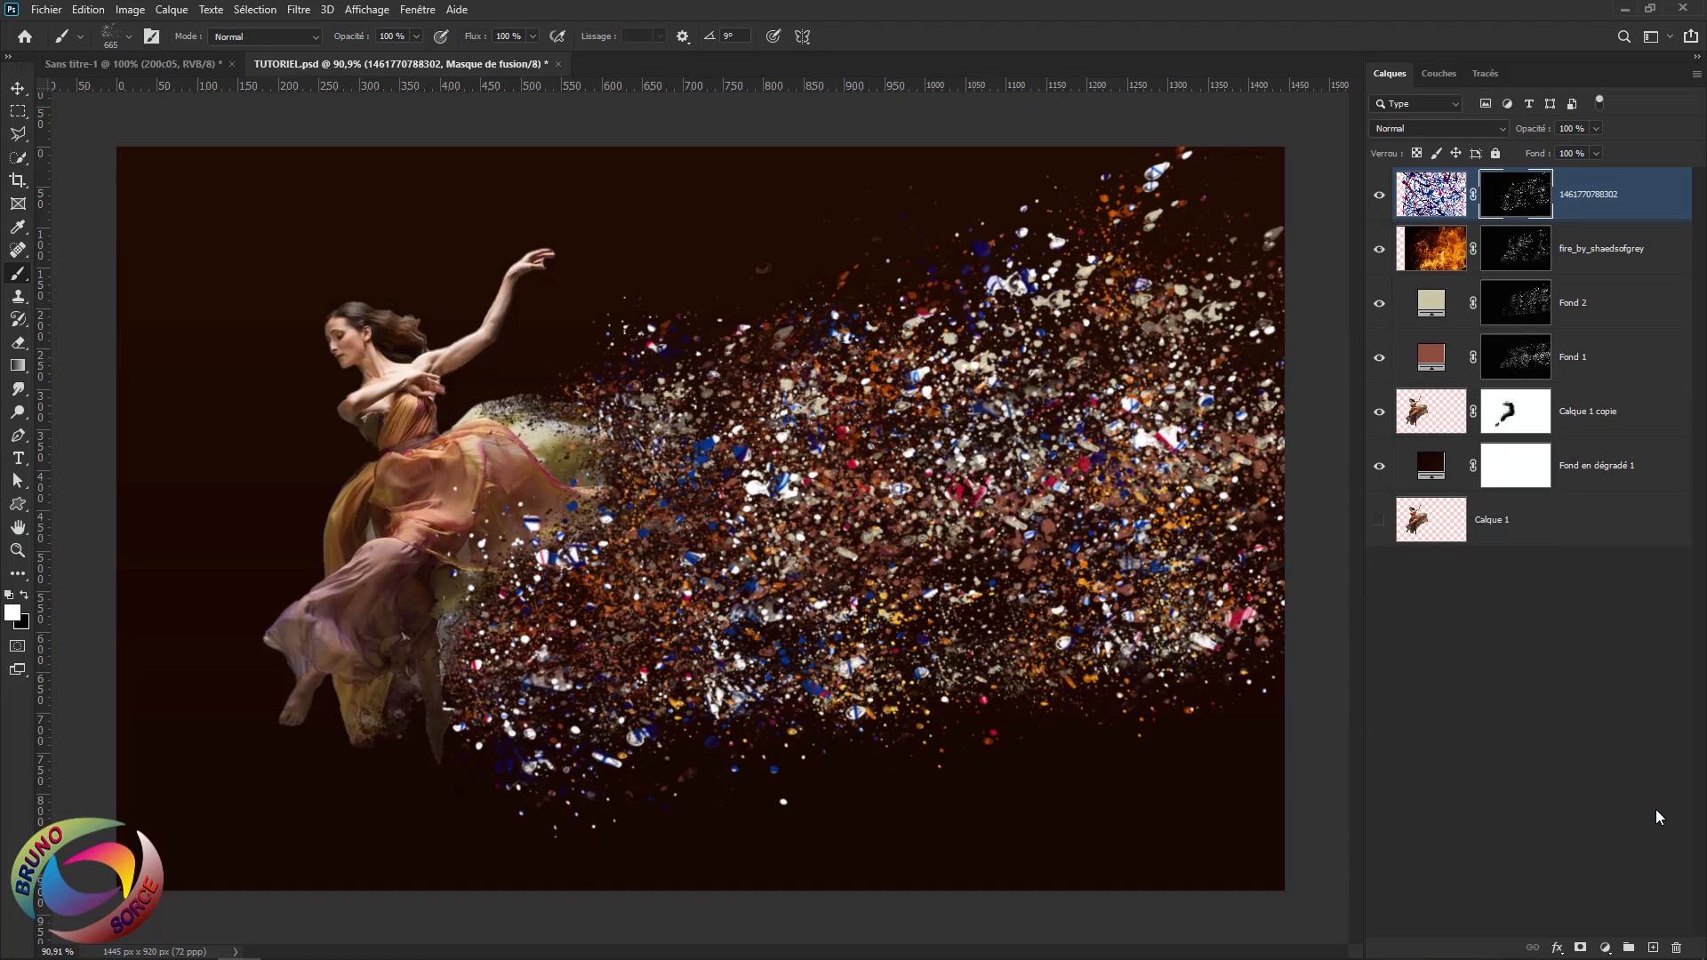
key(ctrl+z)
key(ctrl+z)
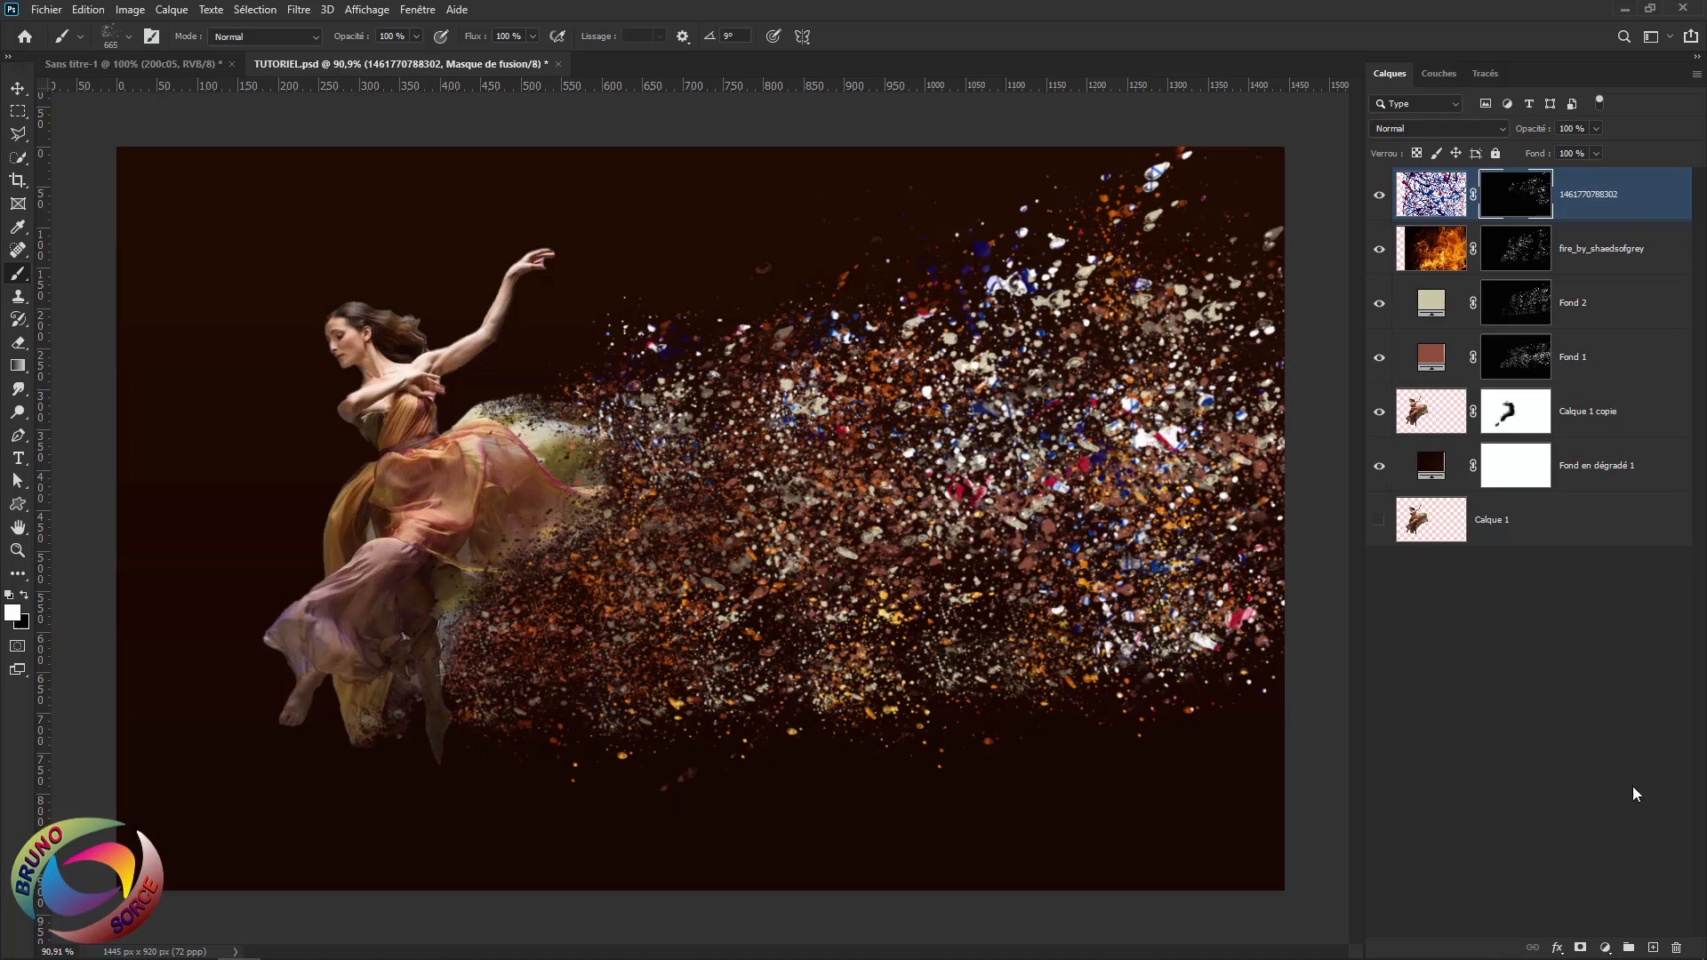
Reduce the splatter tip to 326 px at 51 % opacity and stamp fainter paint-splash particles from the lower dress across the field
drag(927, 588, 789, 589)
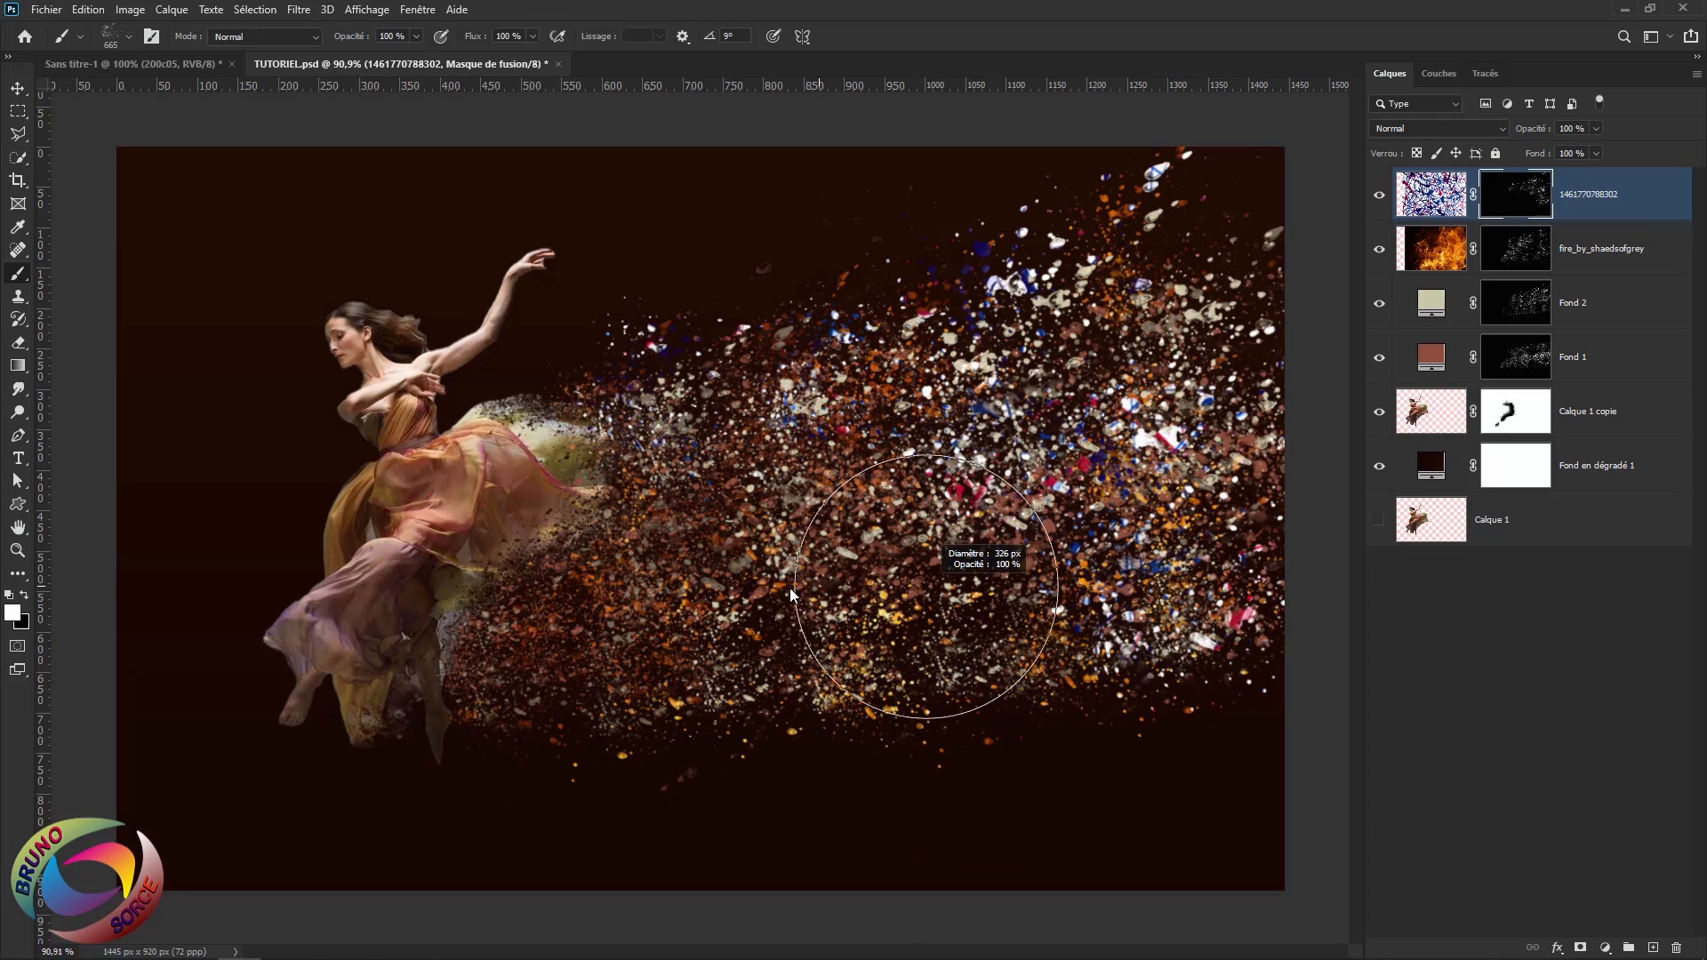
click(553, 652)
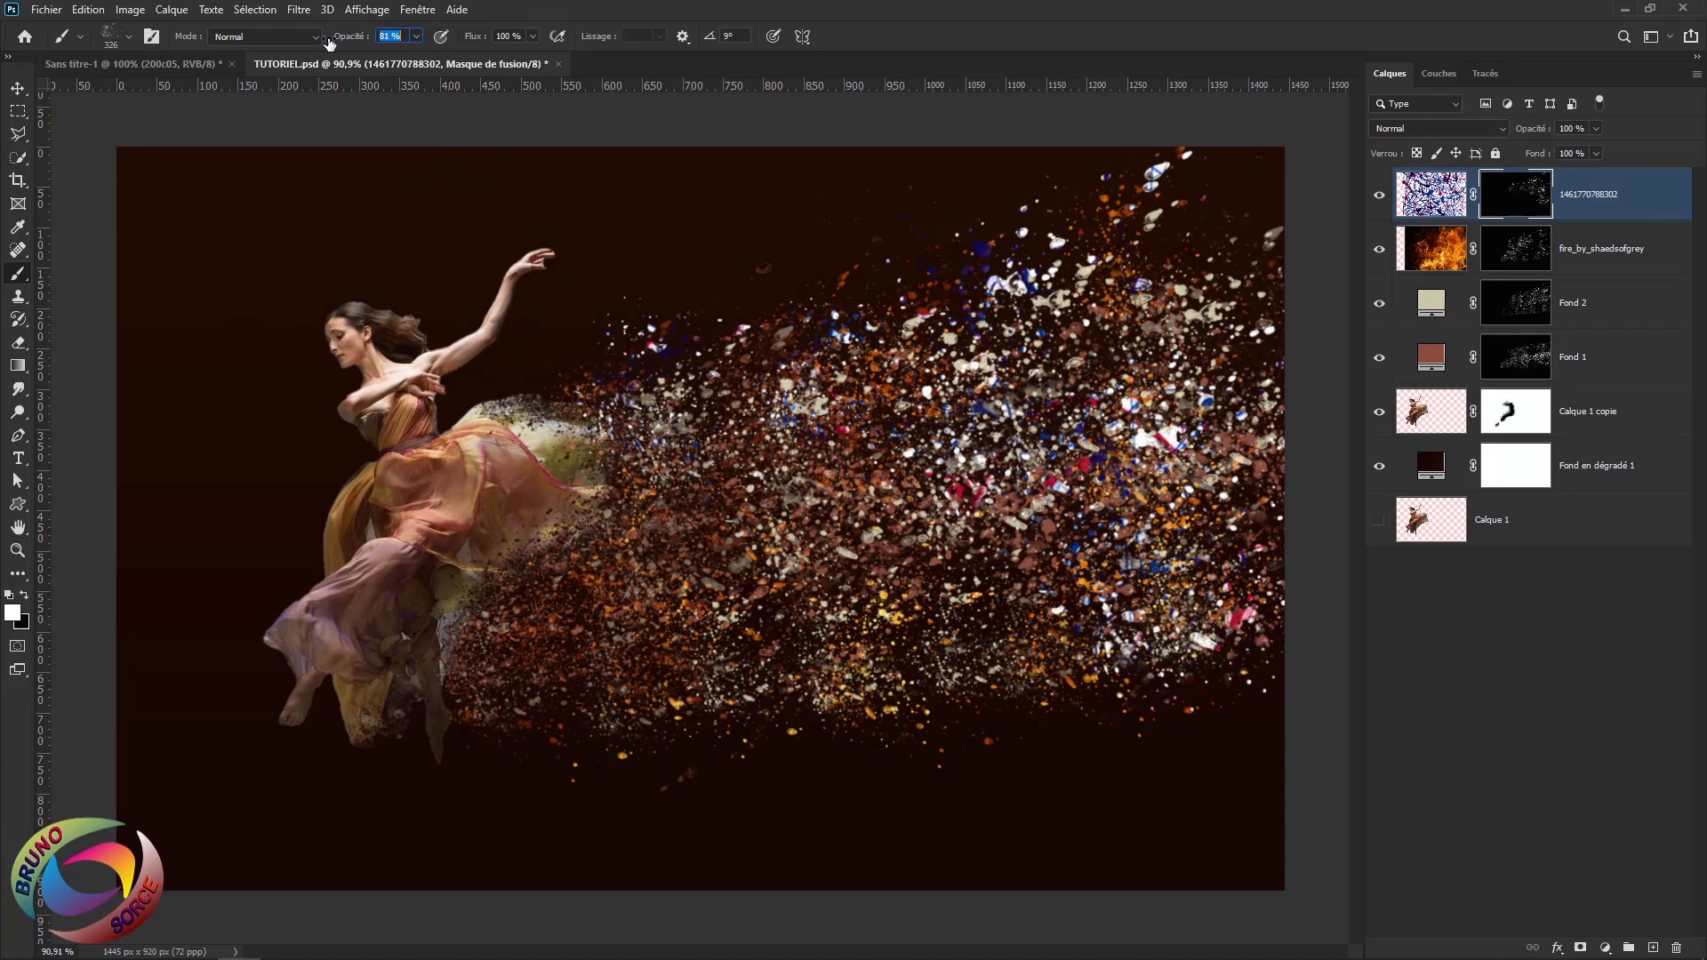
drag(308, 46, 304, 49)
mouse_move(570, 638)
mouse_down()
mouse_move(689, 587)
mouse_move(715, 533)
mouse_move(709, 445)
mouse_move(800, 453)
mouse_move(978, 640)
mouse_up()
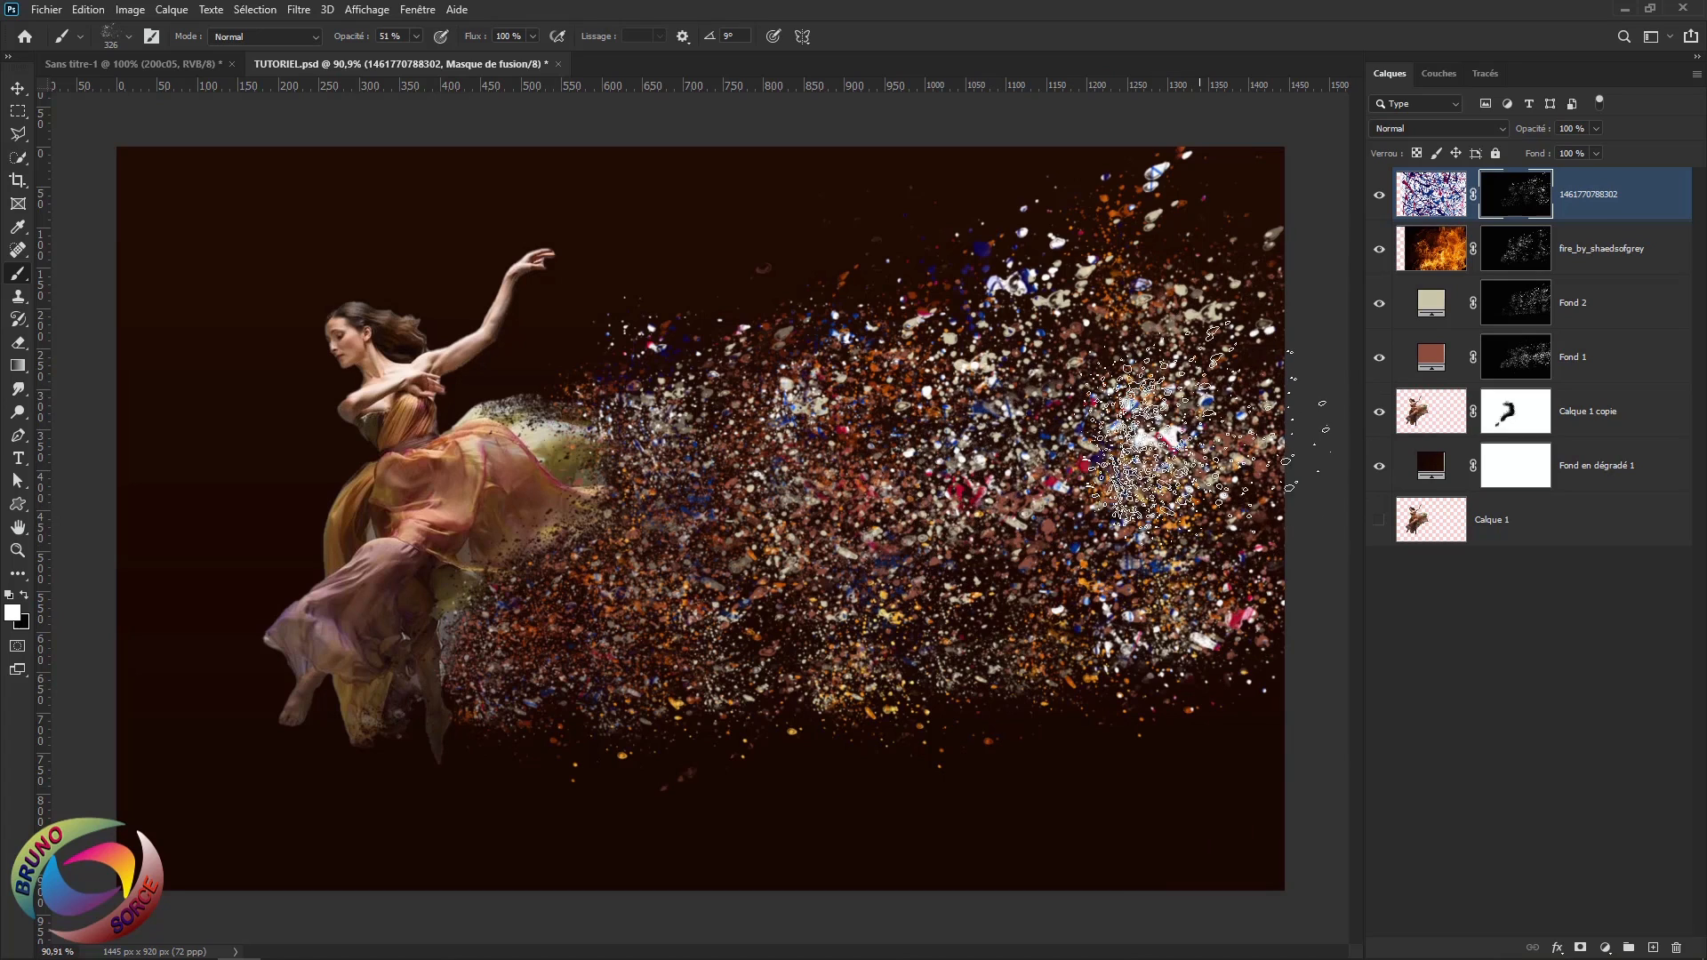
click(1379, 197)
key(Delete)
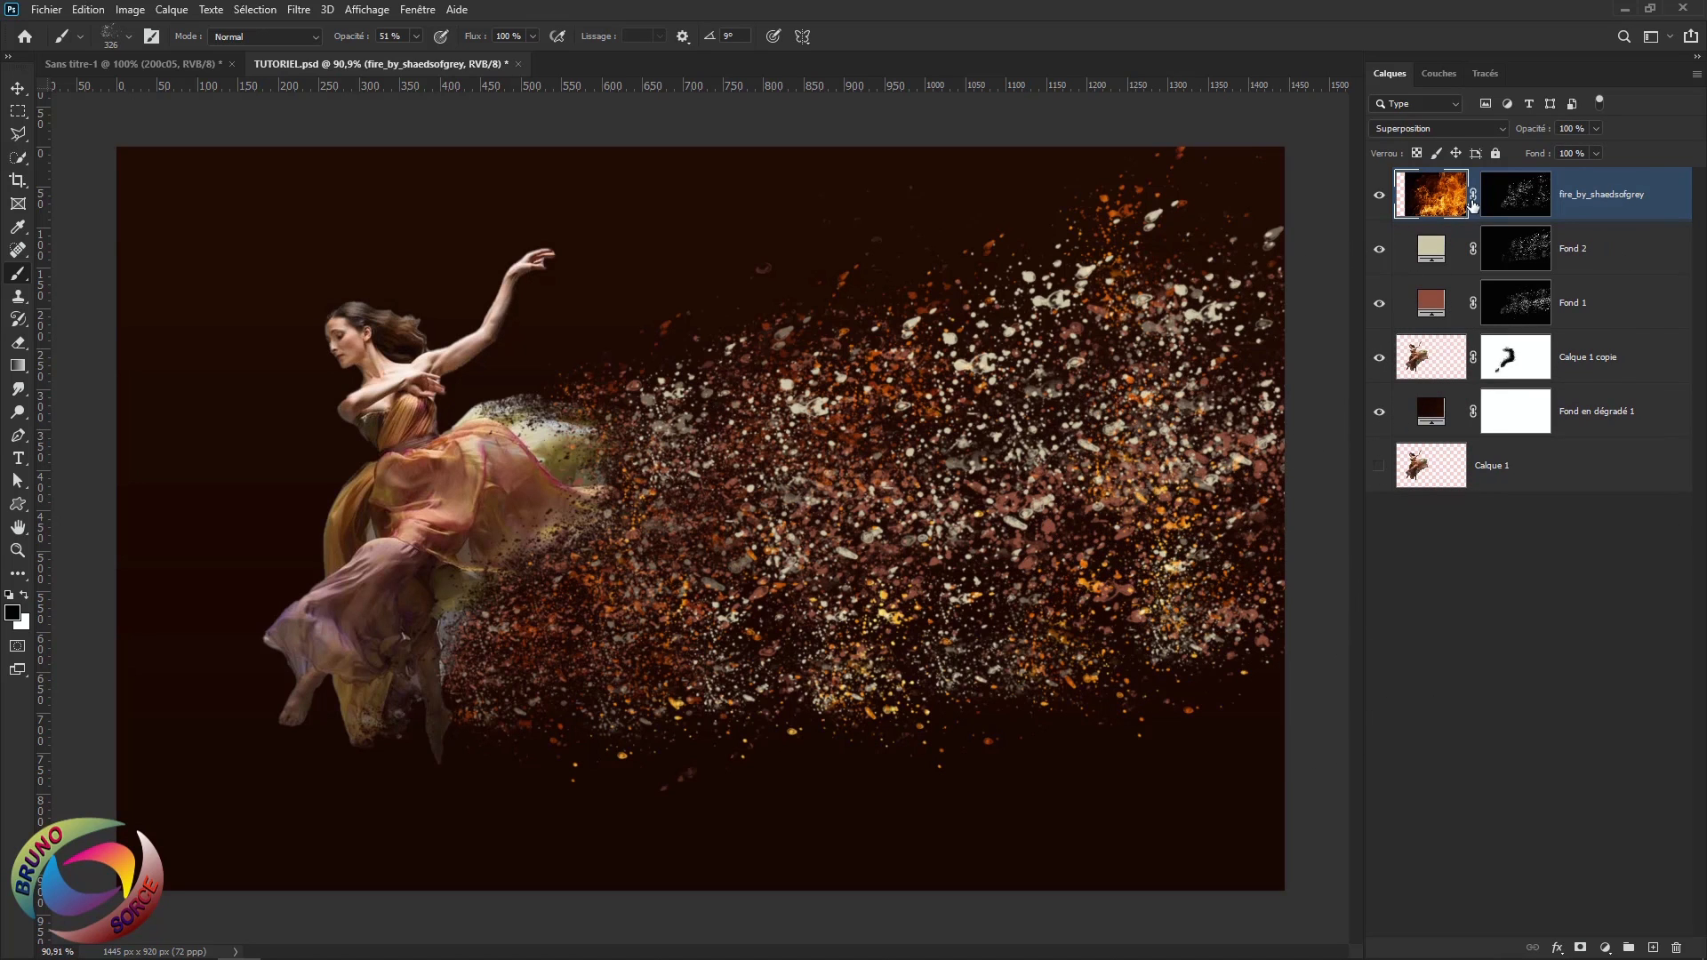
Try a bright purple Color Overlay in Normal mode on the fire_by_shaedsofgrey layer
double_click(1669, 208)
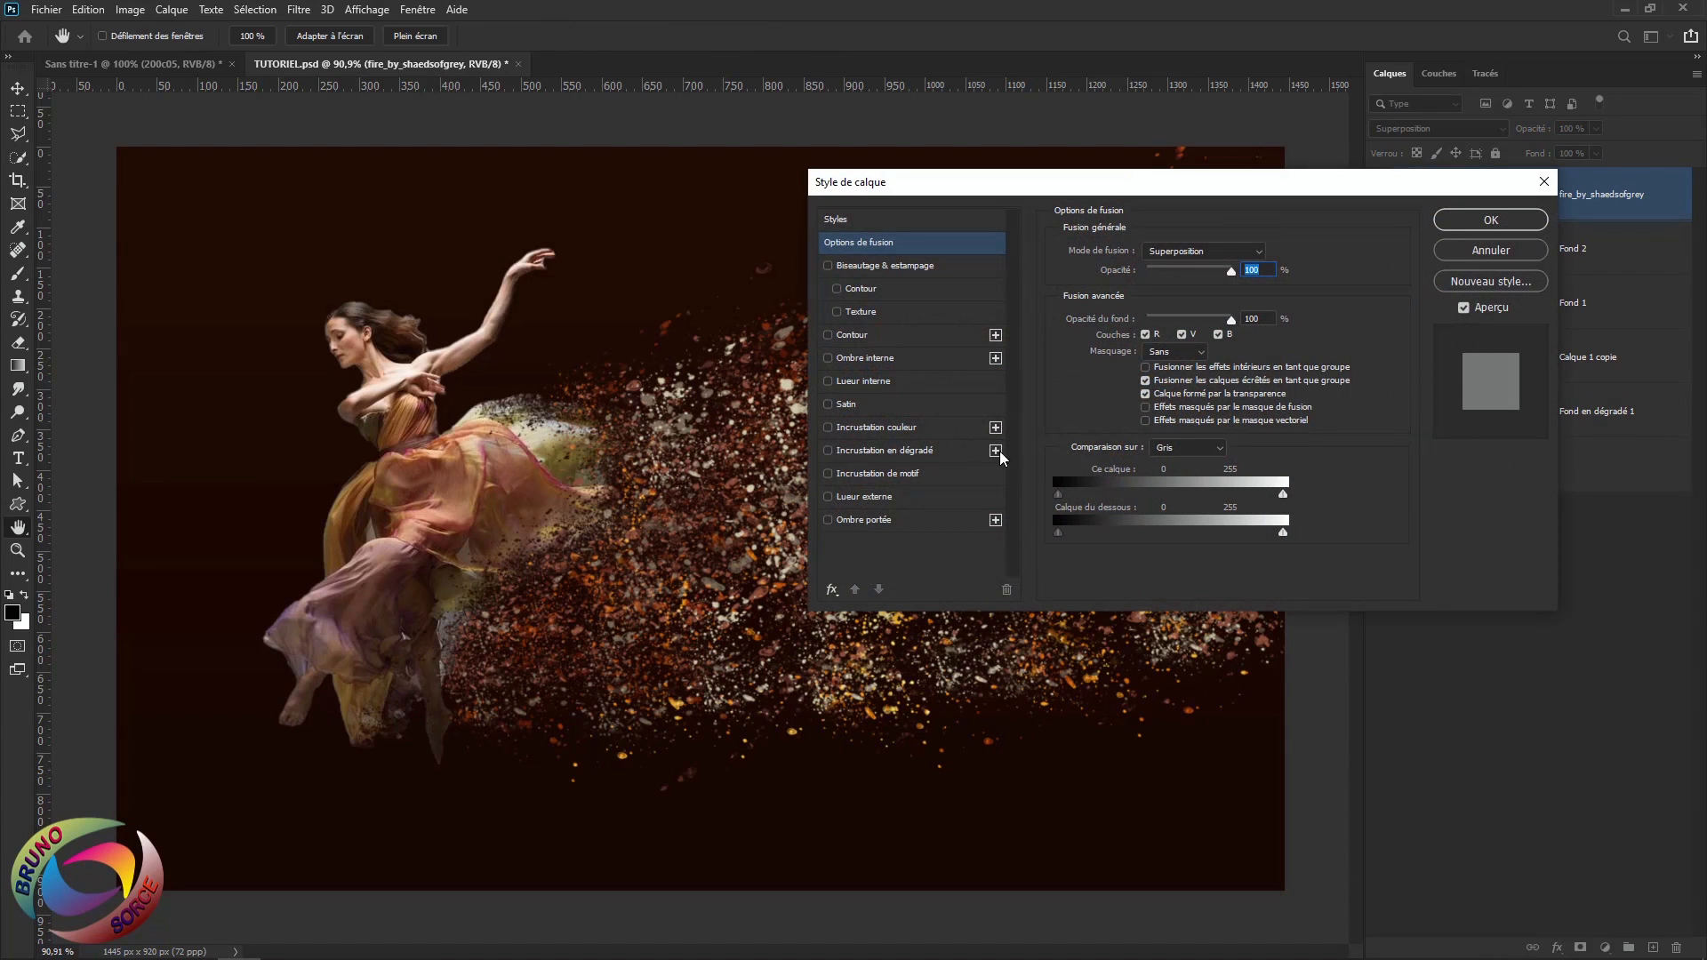
click(898, 428)
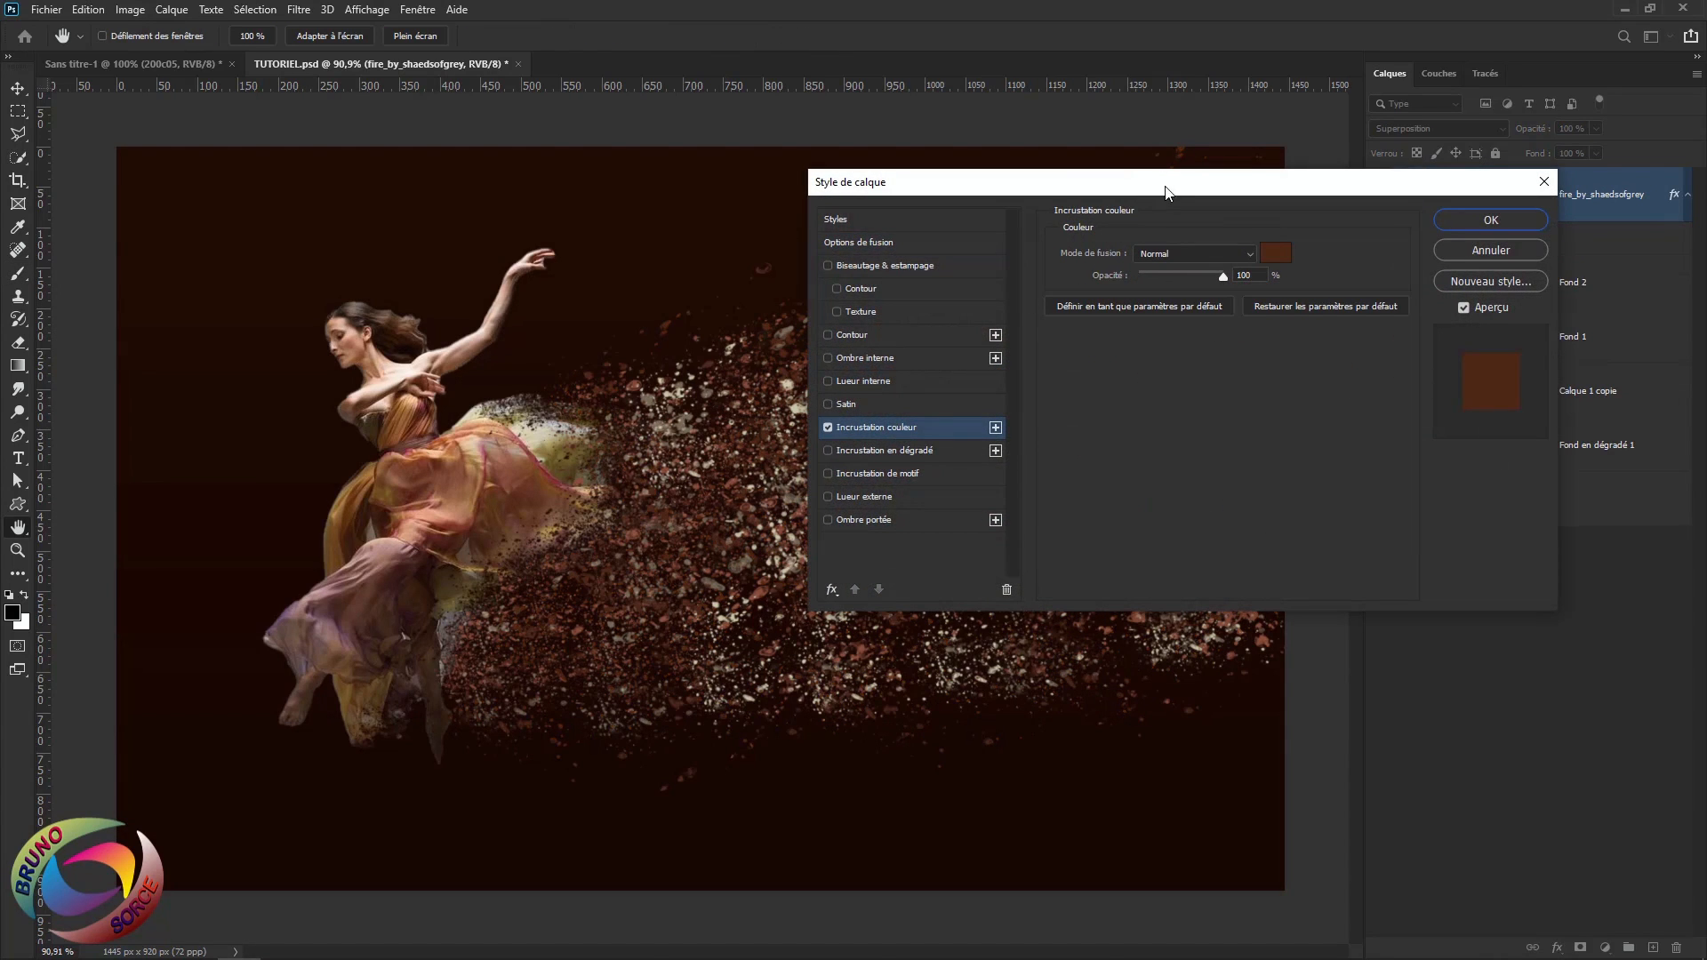
drag(1162, 187, 1350, 150)
click(1430, 217)
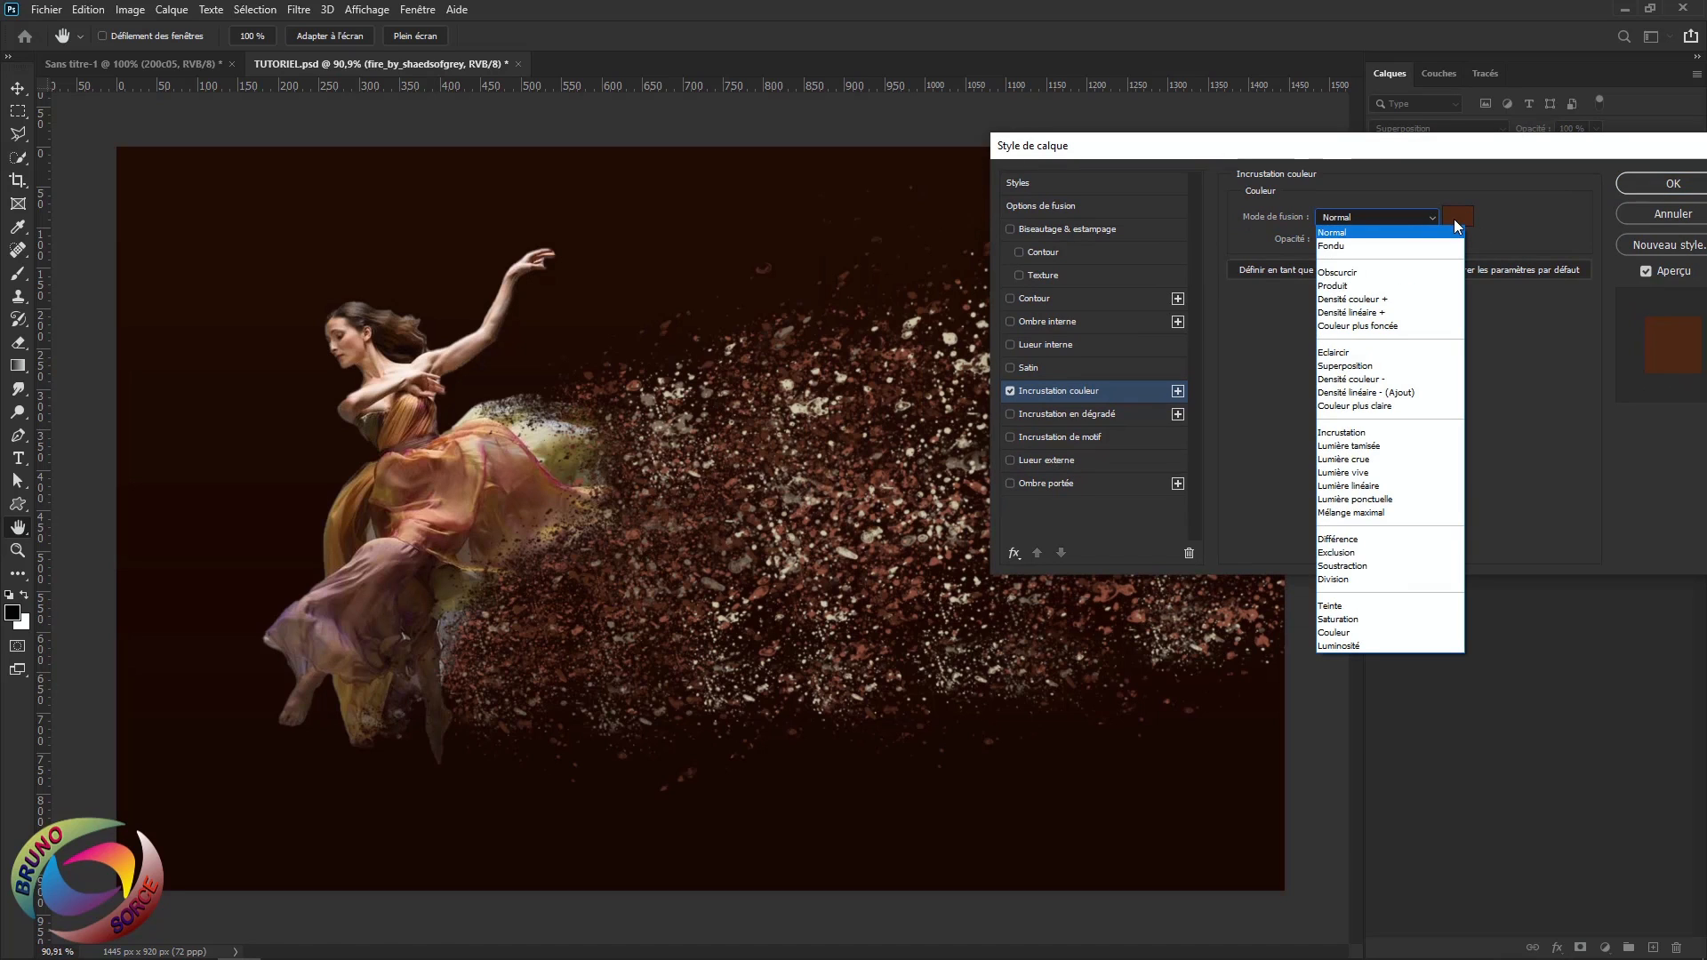
click(1454, 219)
click(1455, 219)
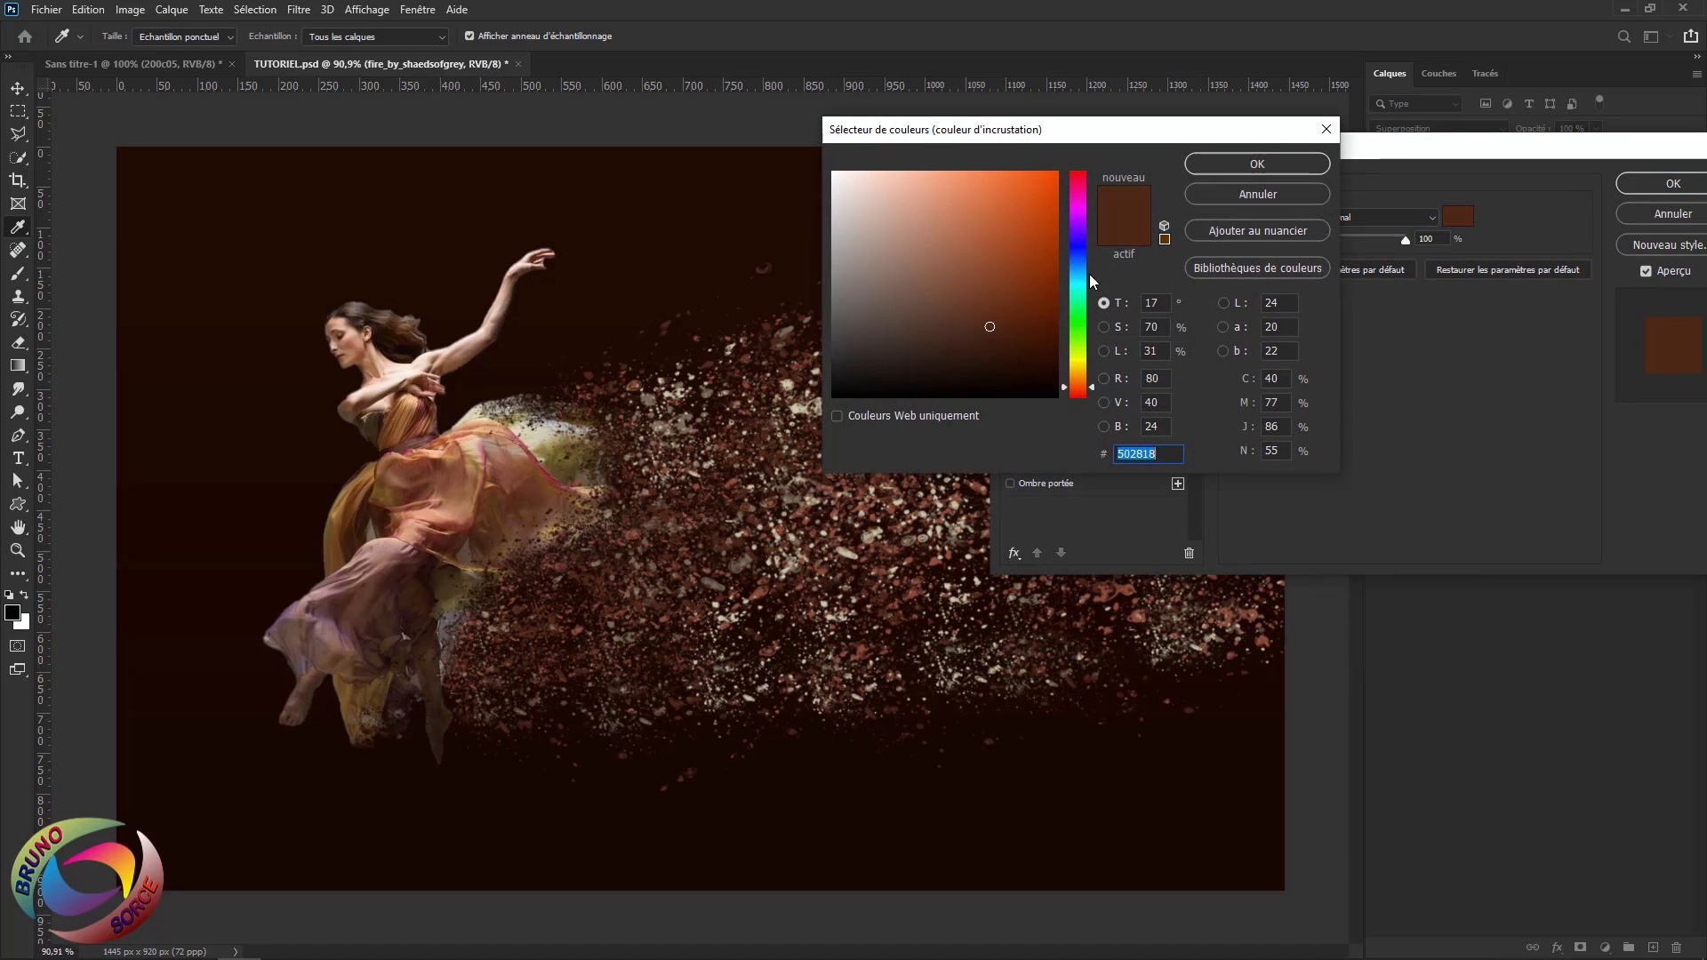
click(1077, 215)
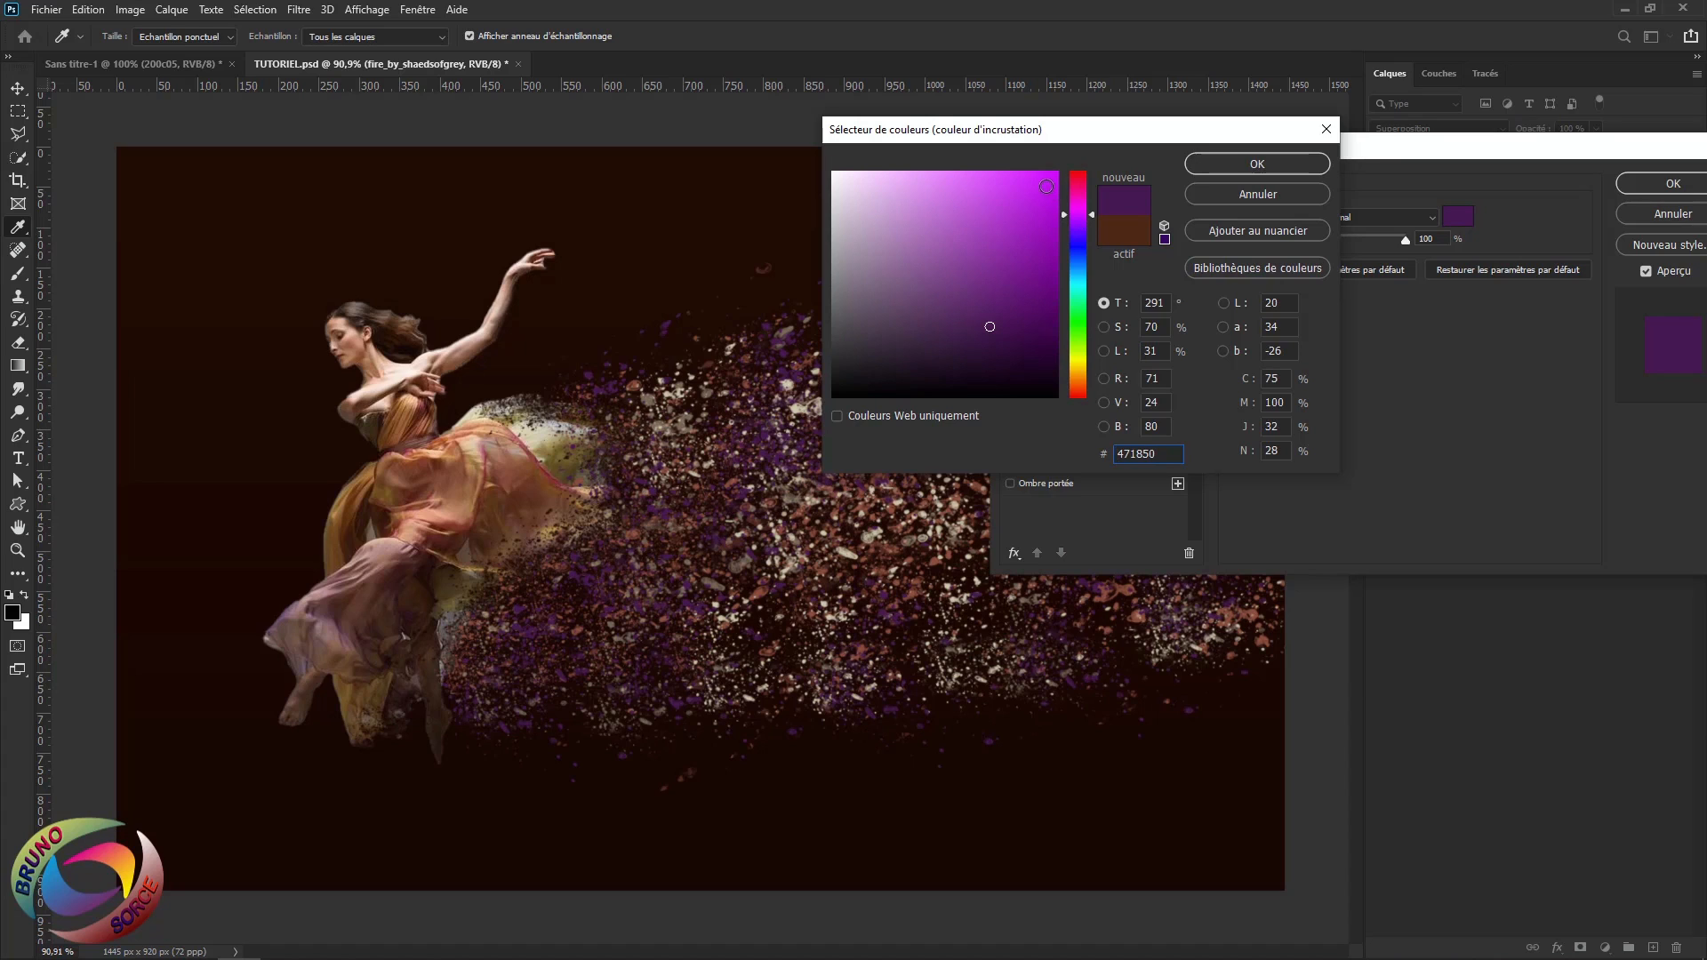
click(1046, 186)
click(1315, 170)
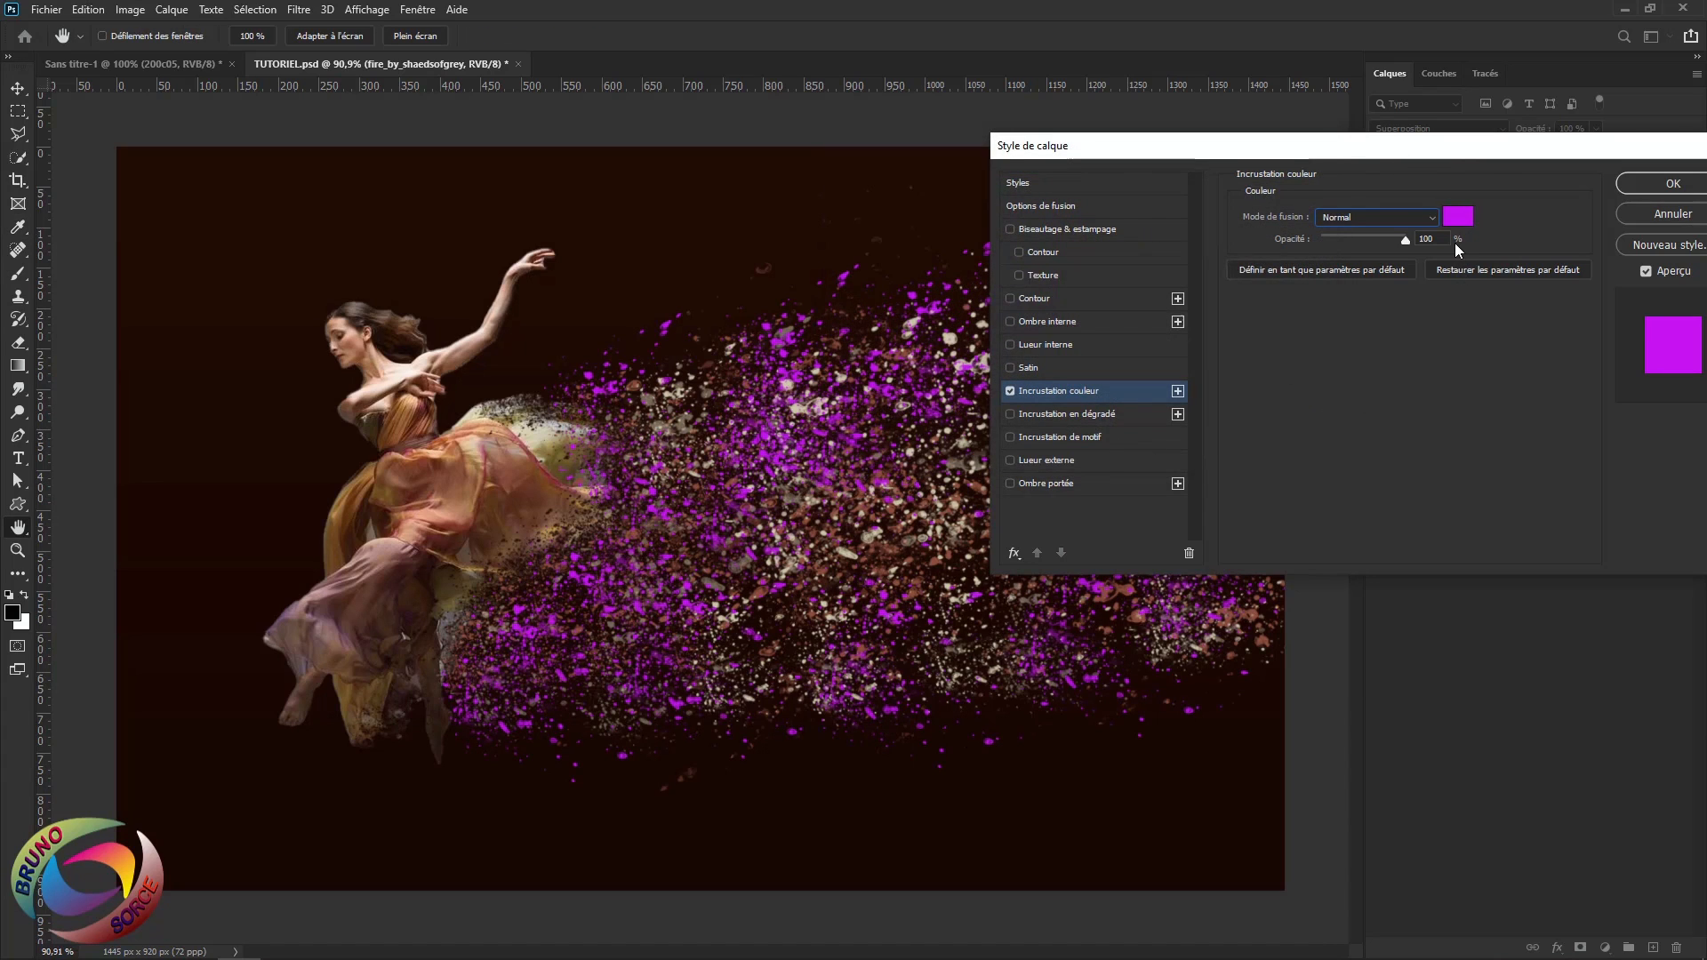
Try the purple overlay at 60 % opacity, switch it off and cancel the layer style changes
mouse_move(1401, 242)
mouse_down()
mouse_move(1332, 248)
mouse_move(1373, 252)
mouse_up()
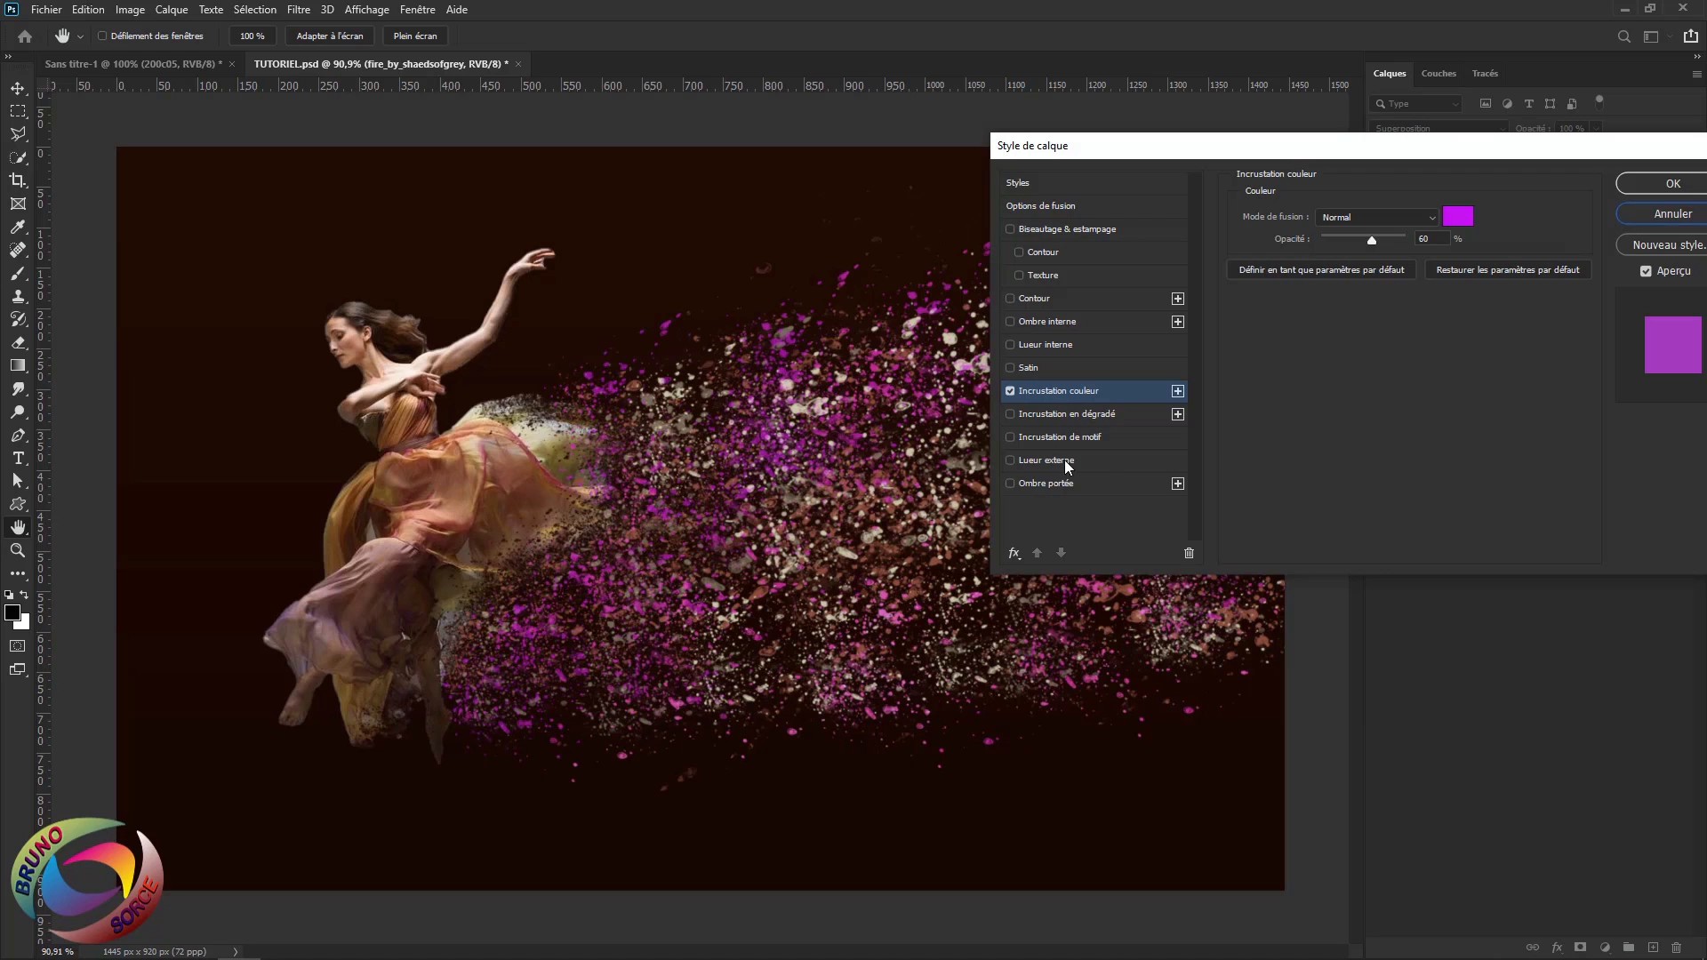
click(1010, 391)
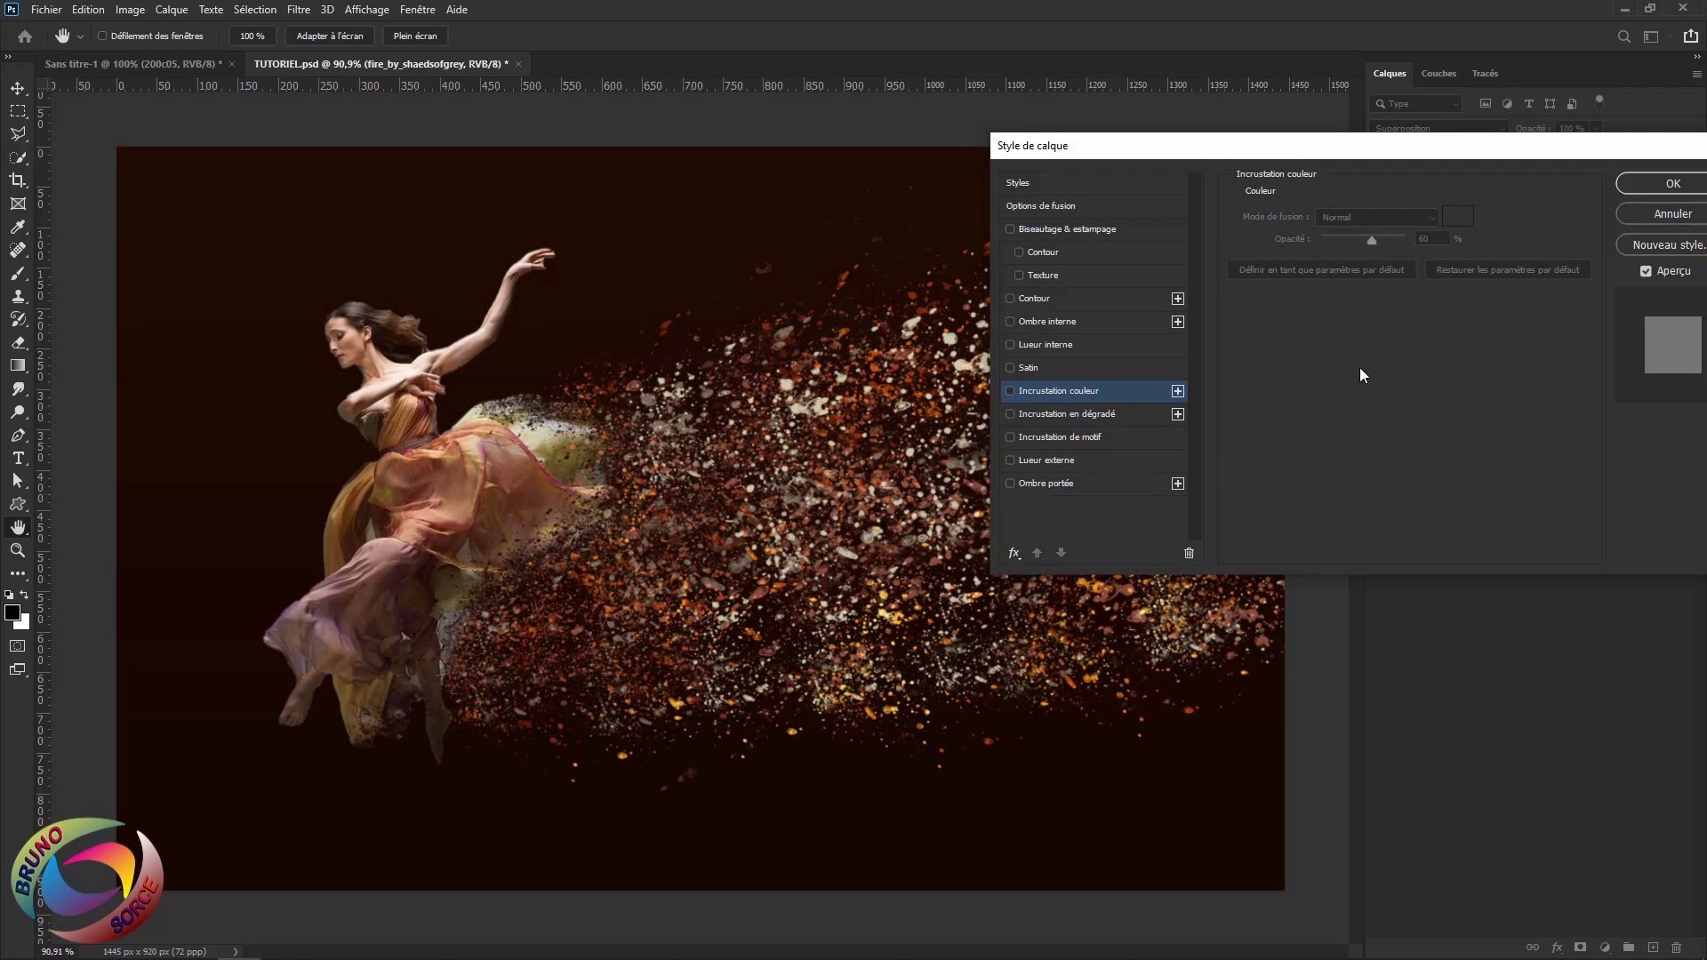
click(1673, 213)
Add a Curves adjustment layer above the dancer layer Calque 1 copie and clip it to that layer
key(b)
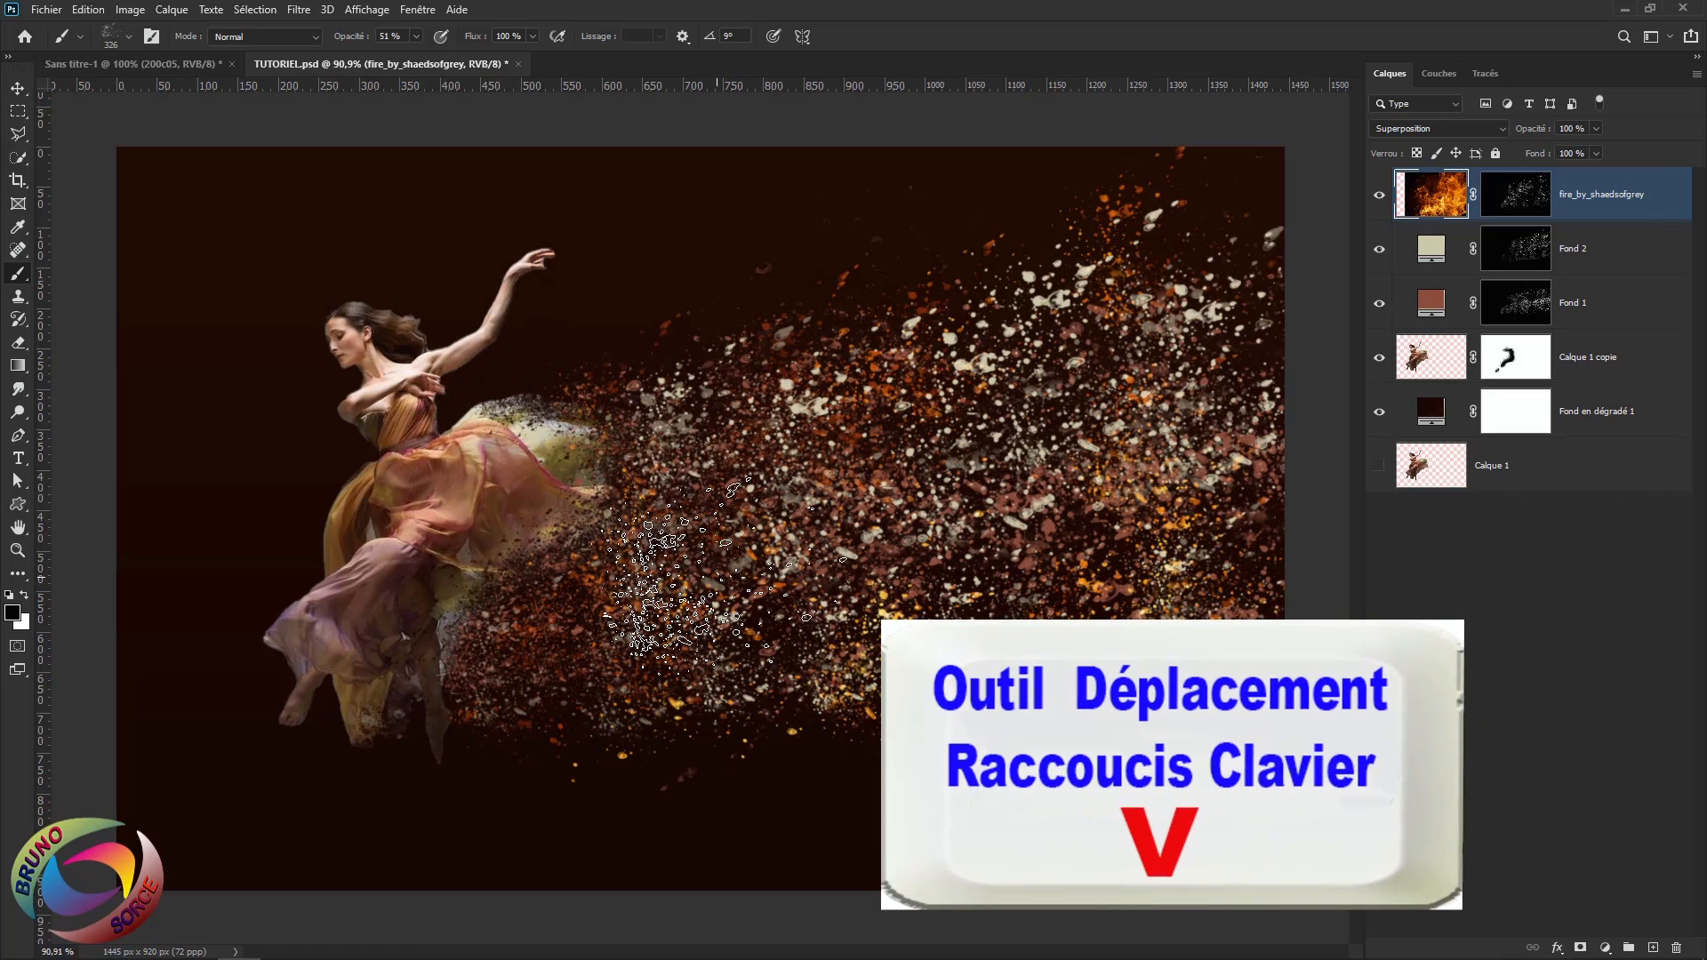
key(v)
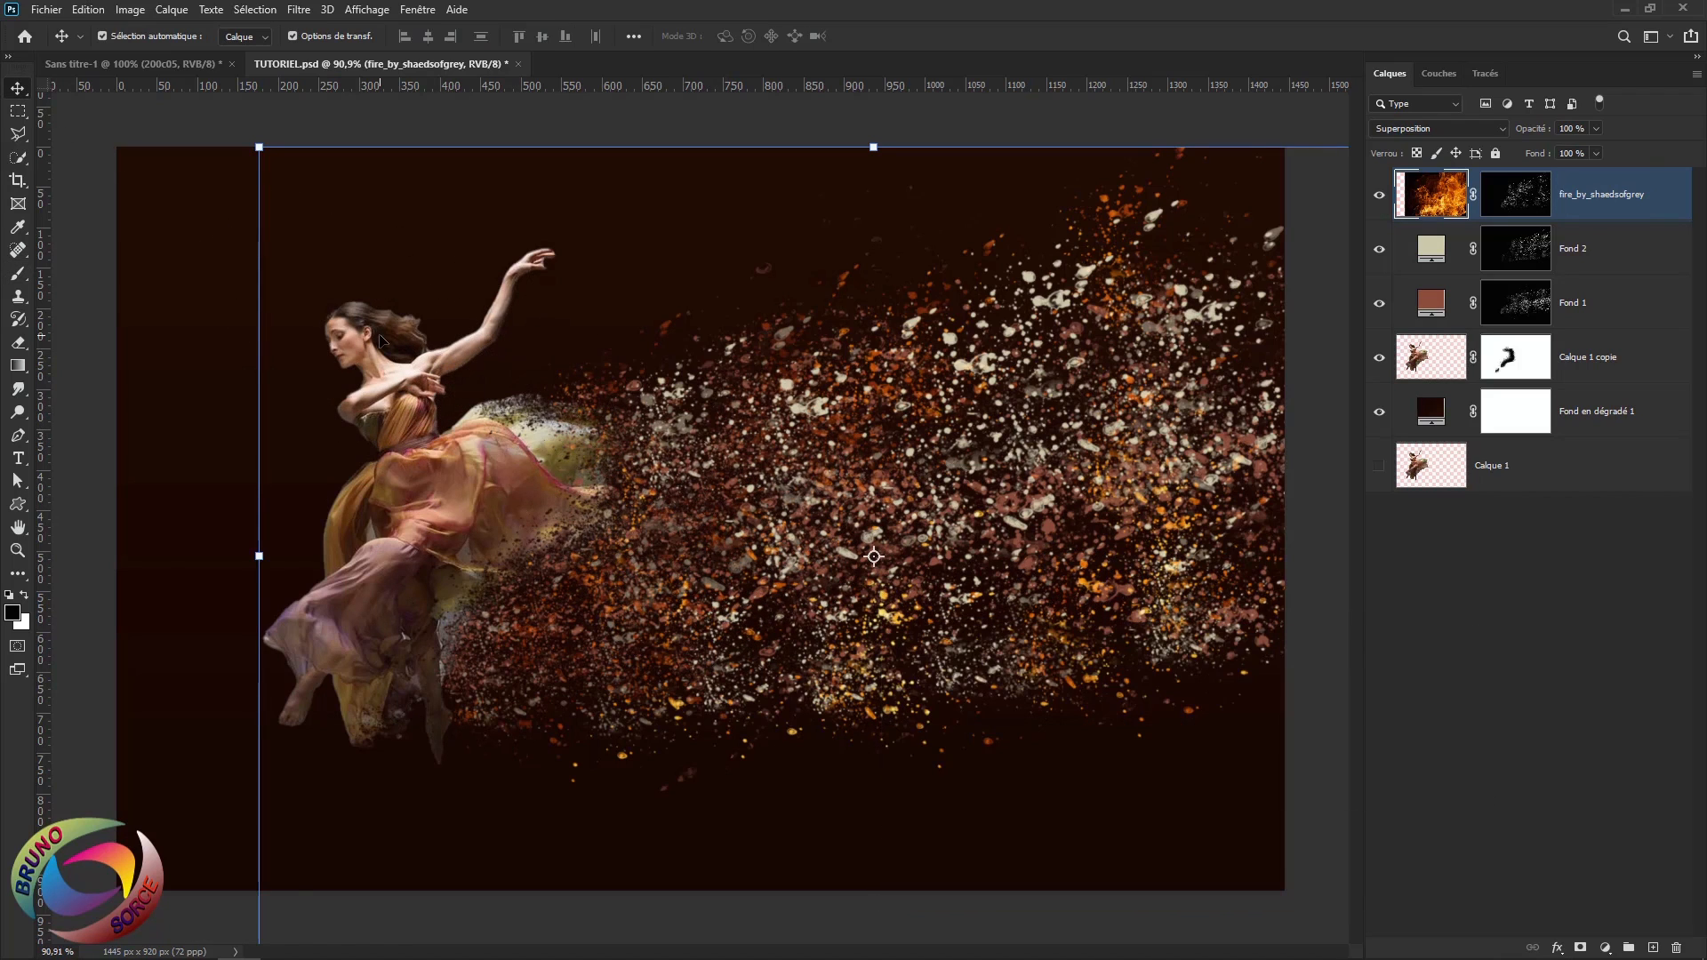
scroll(711, 562, down, 1)
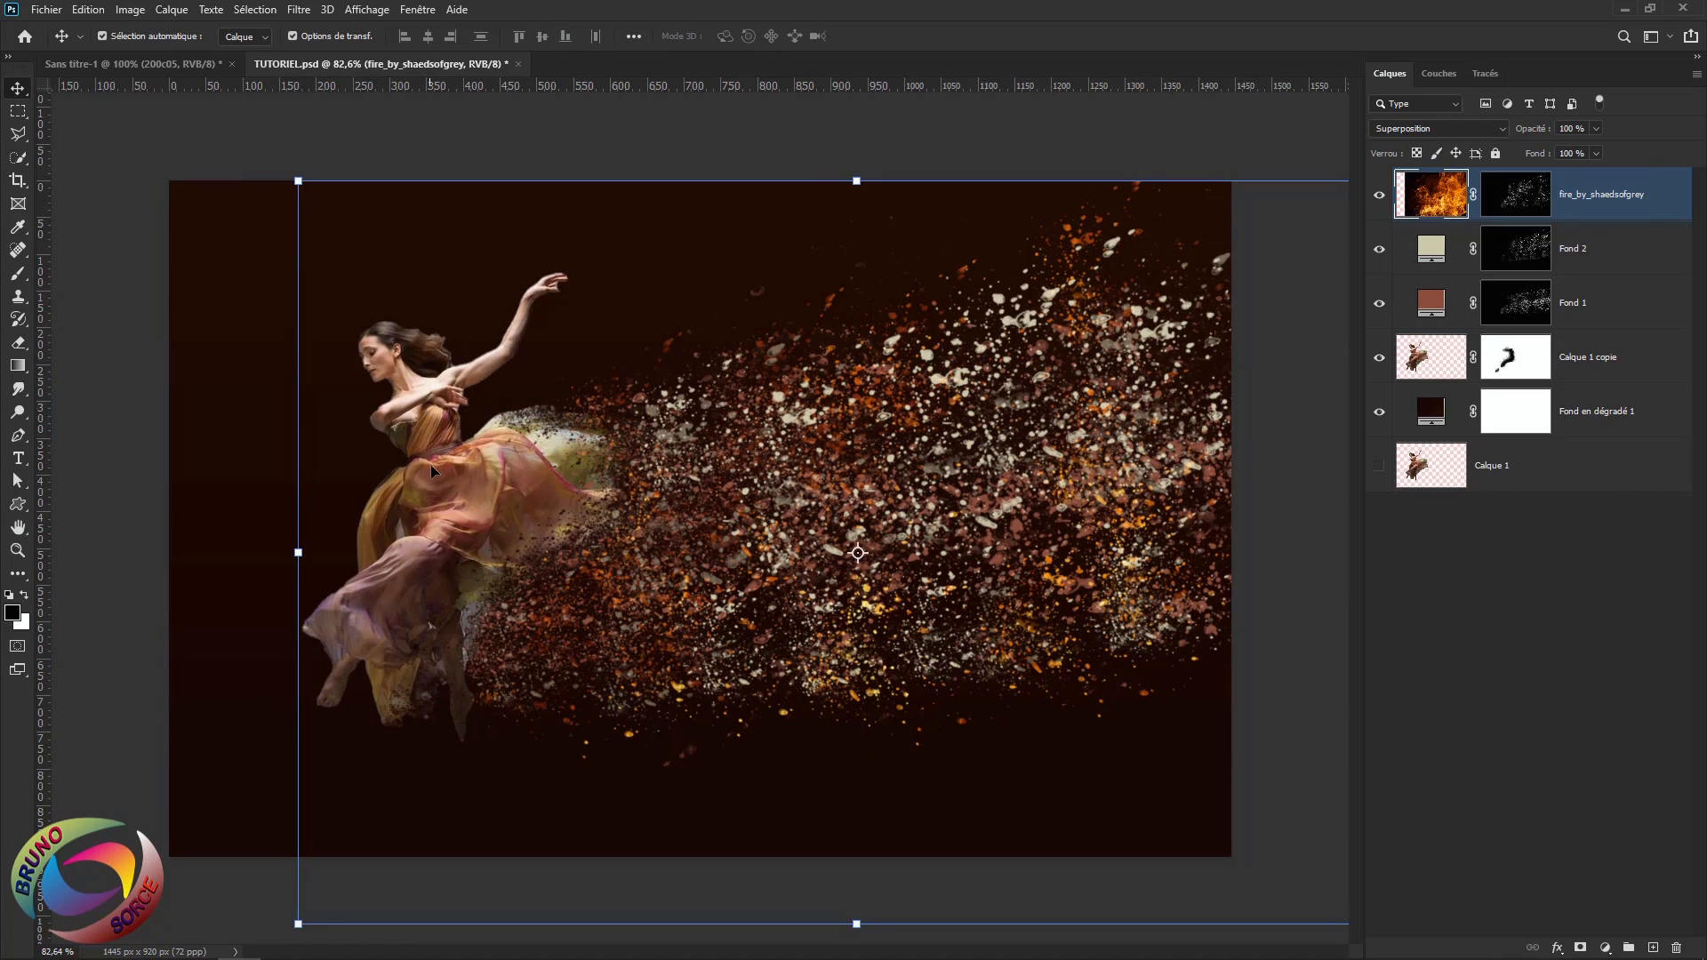
click(1629, 368)
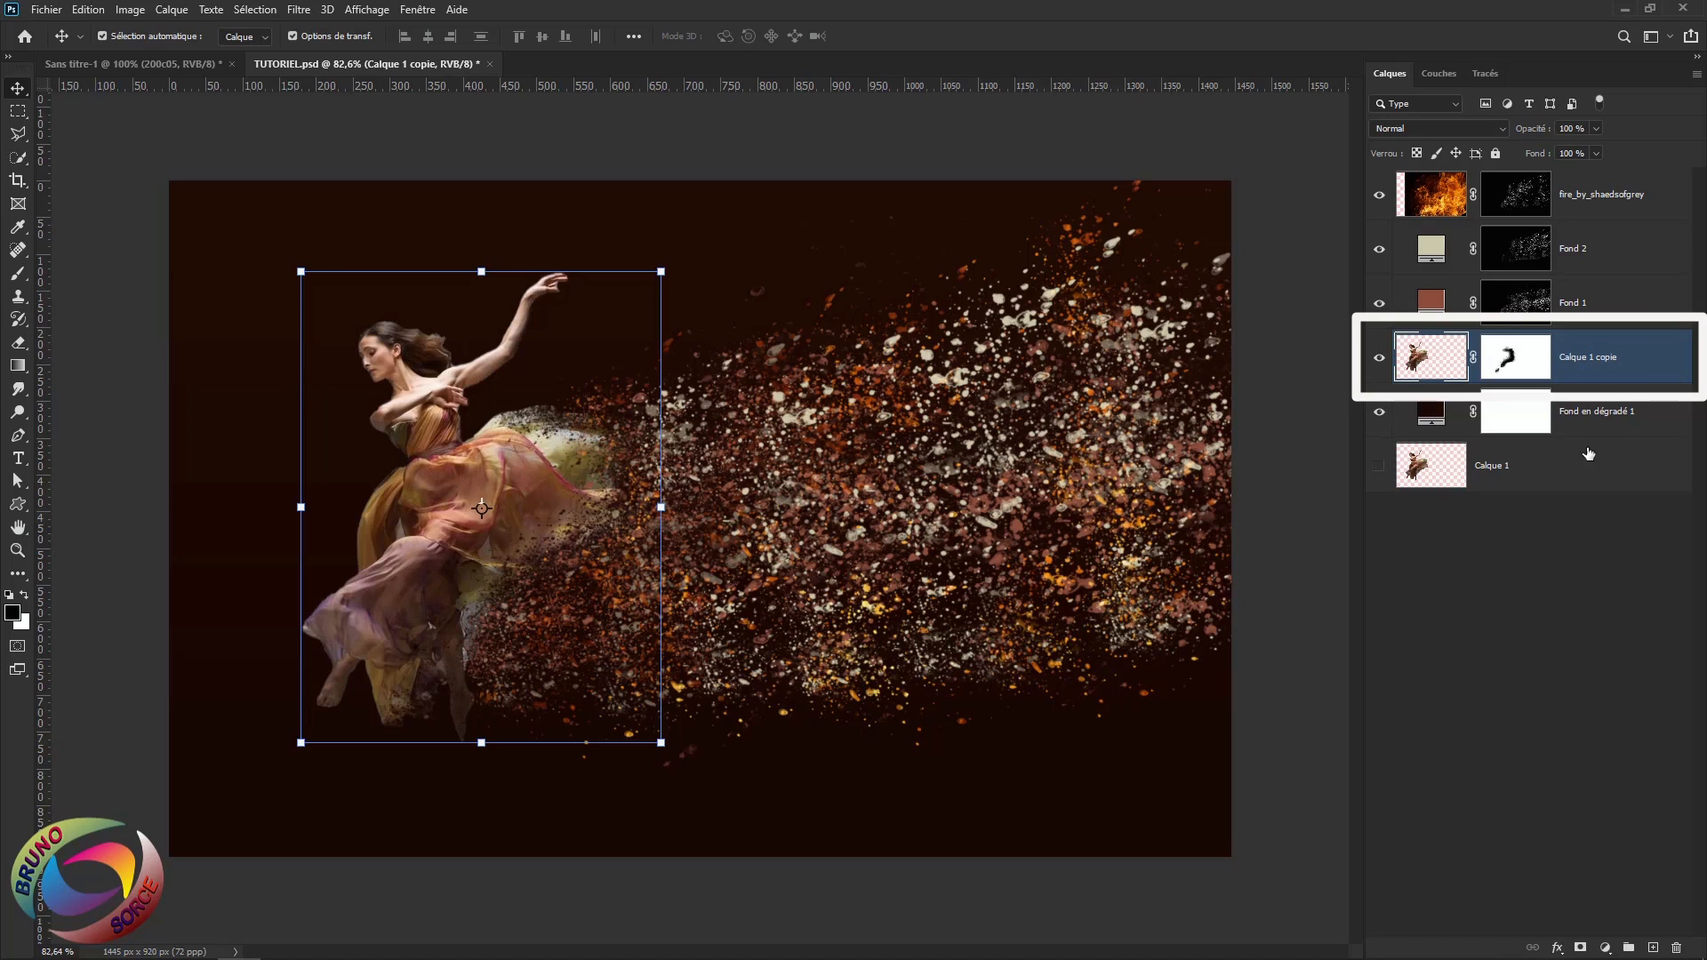
click(1606, 948)
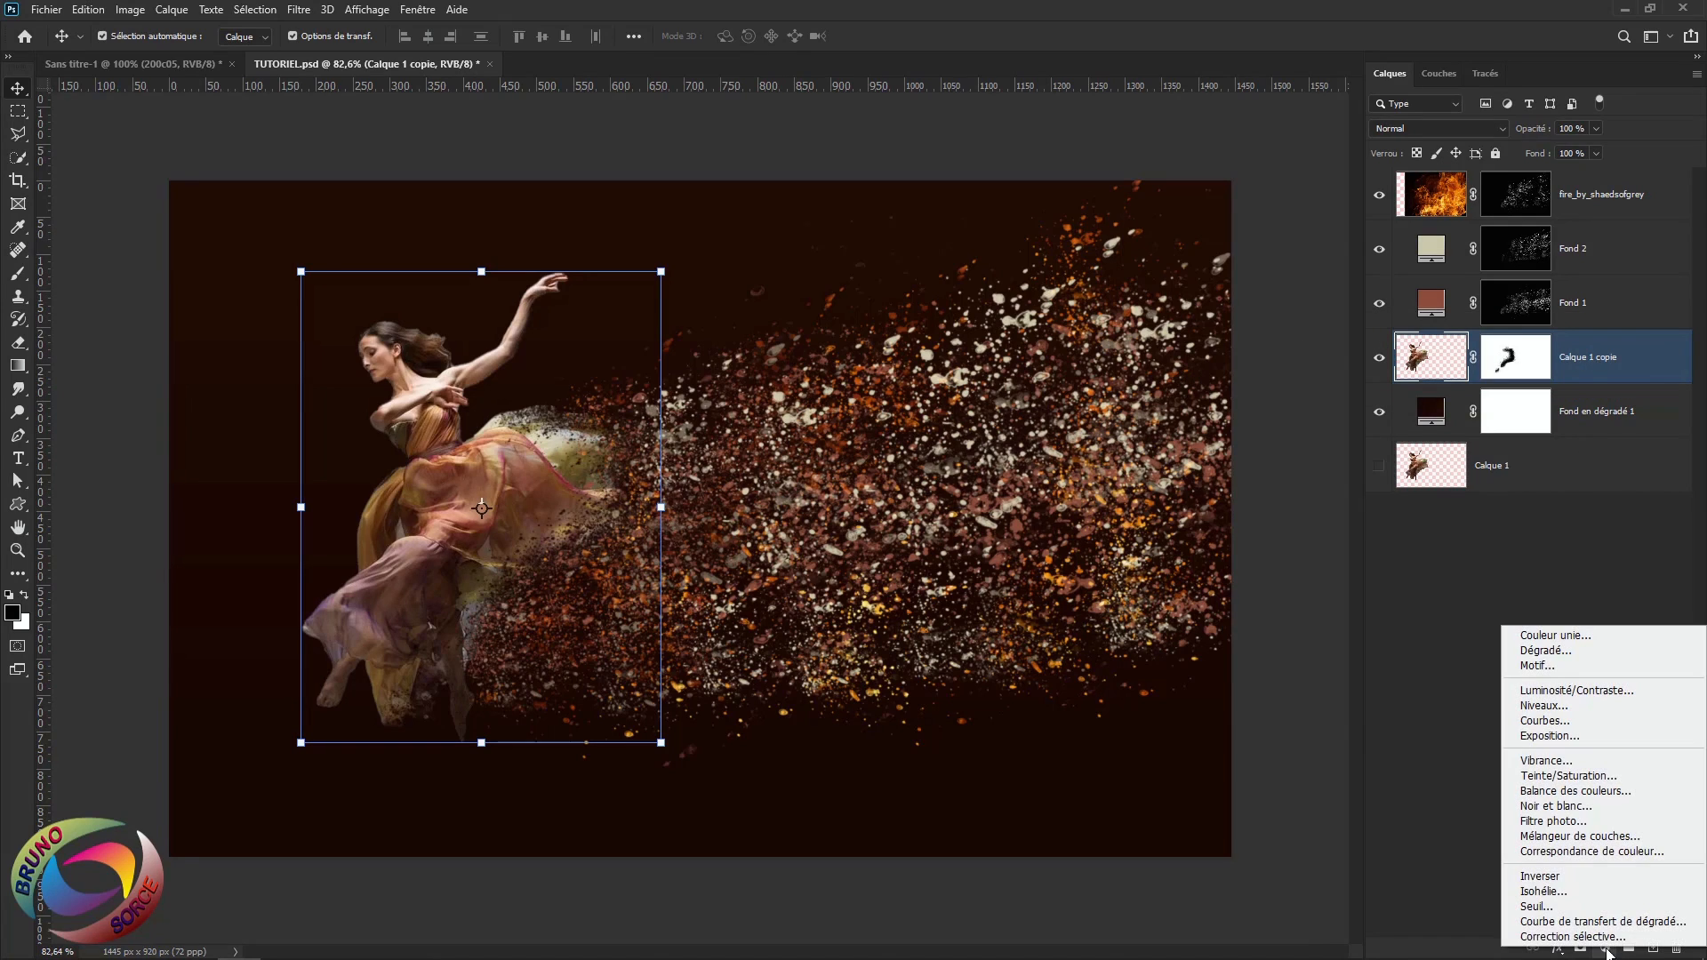
click(1538, 722)
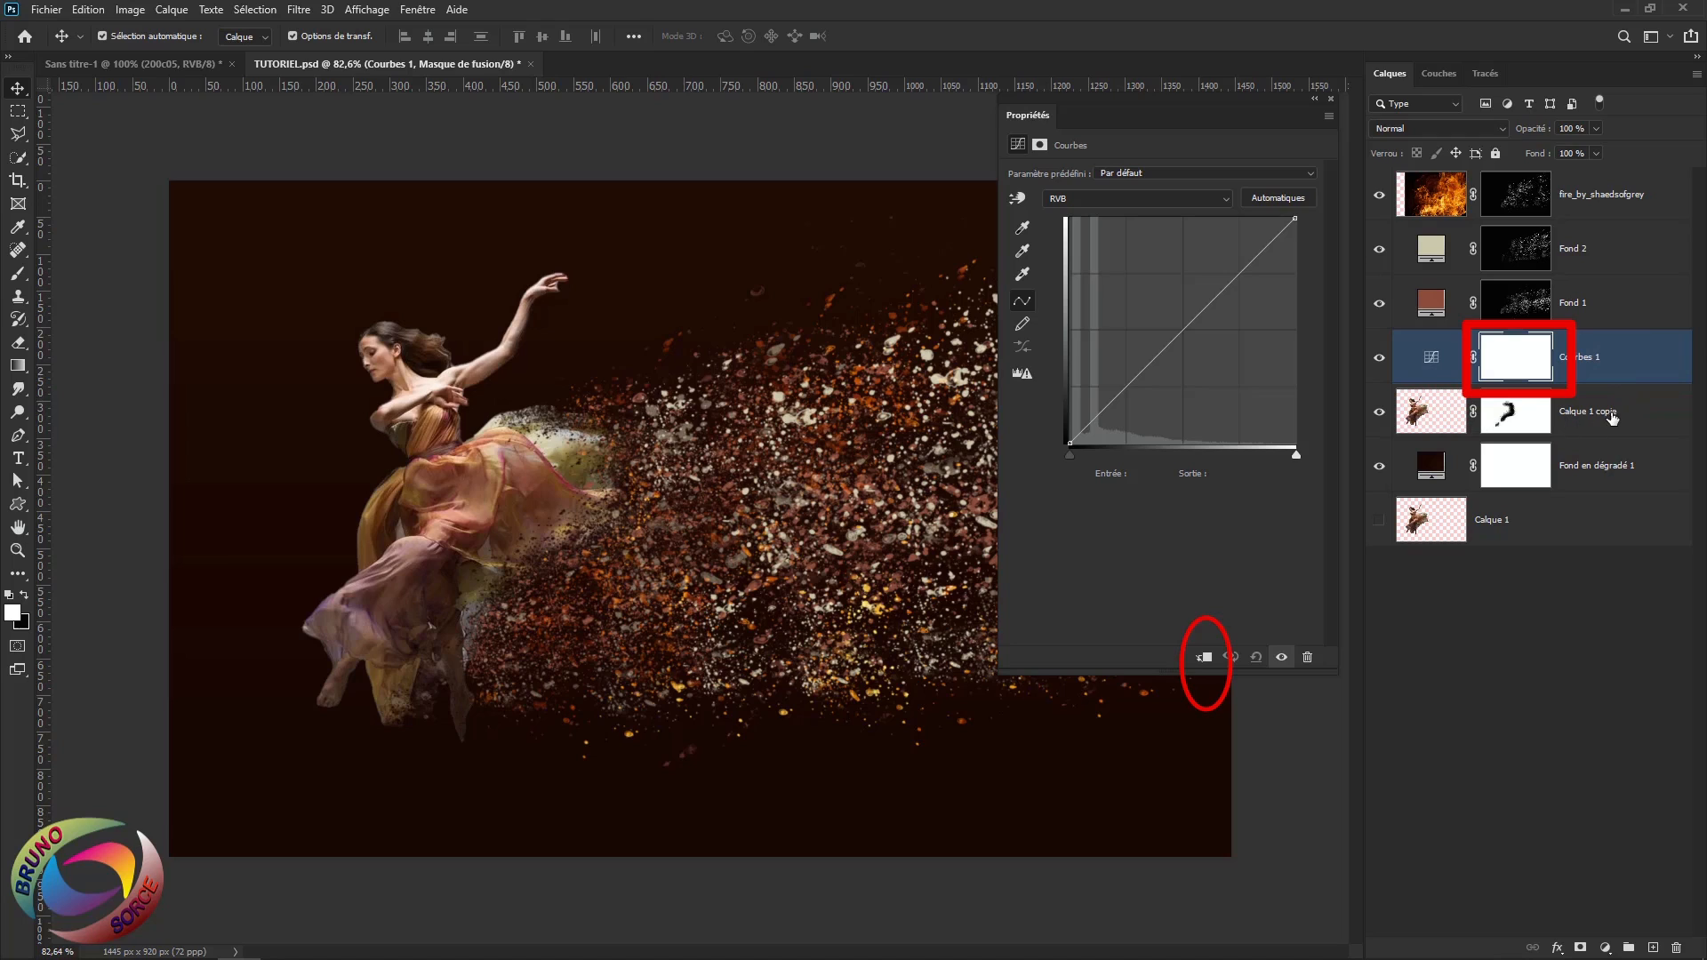
click(1206, 660)
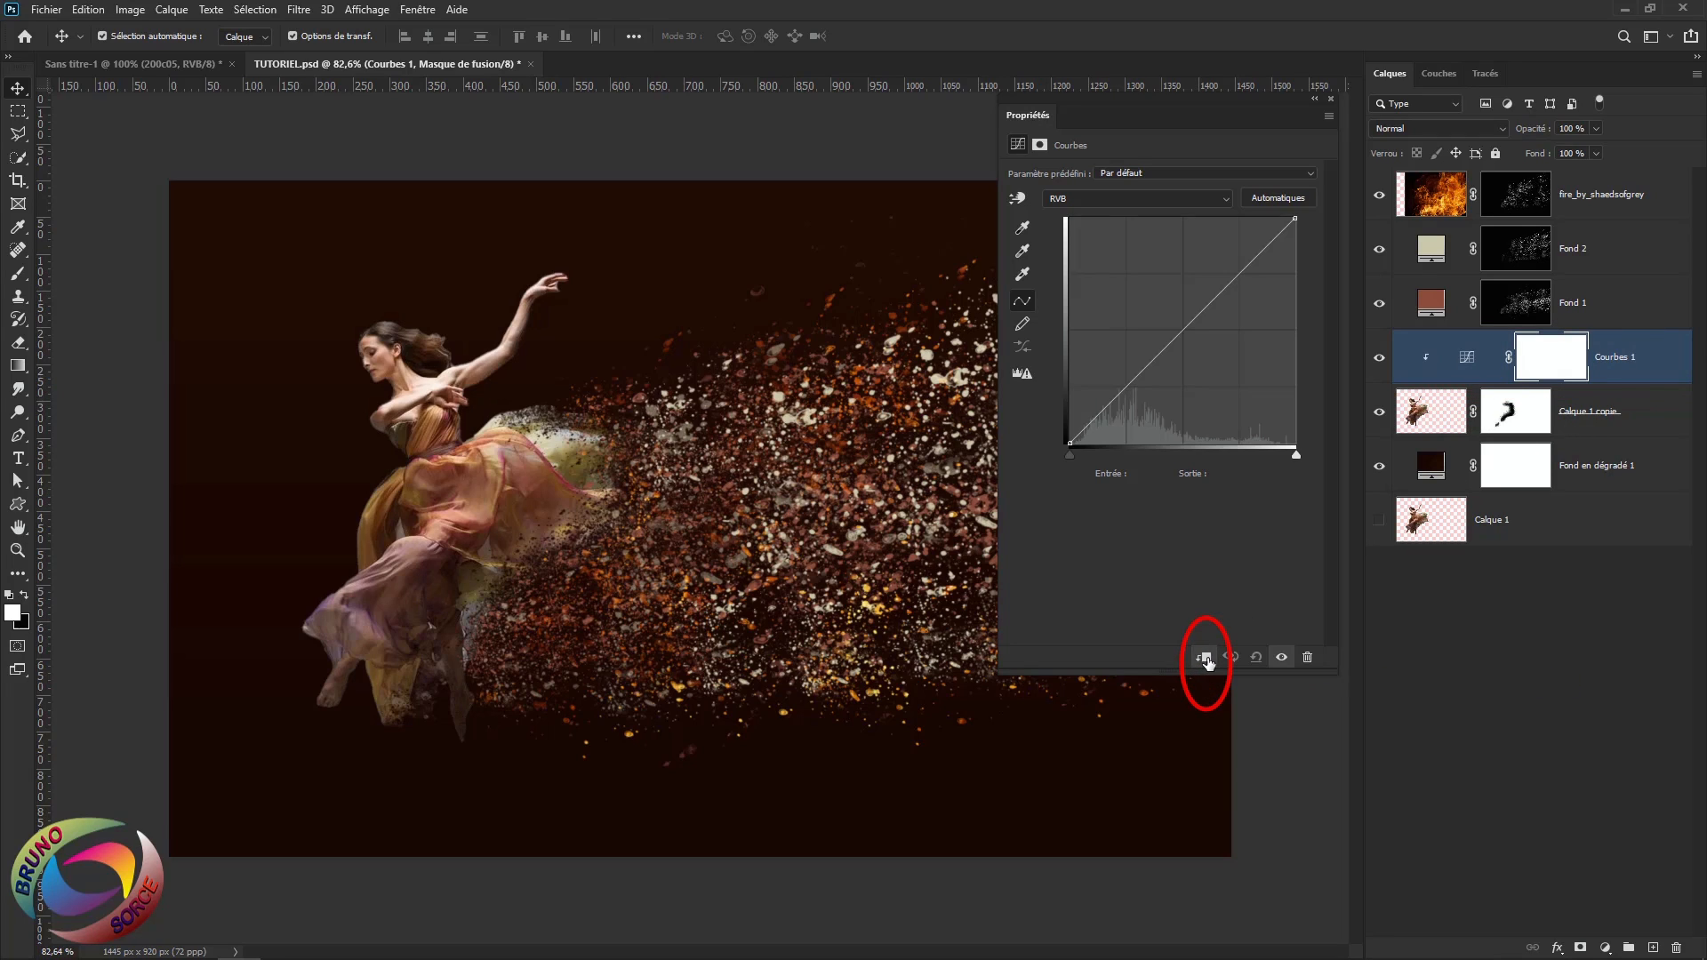
Darken the dancer by adding a point to the RGB curve at input 152 and output 99
click(1184, 330)
mouse_move(1183, 331)
mouse_down()
mouse_move(1164, 315)
mouse_move(1204, 356)
mouse_up()
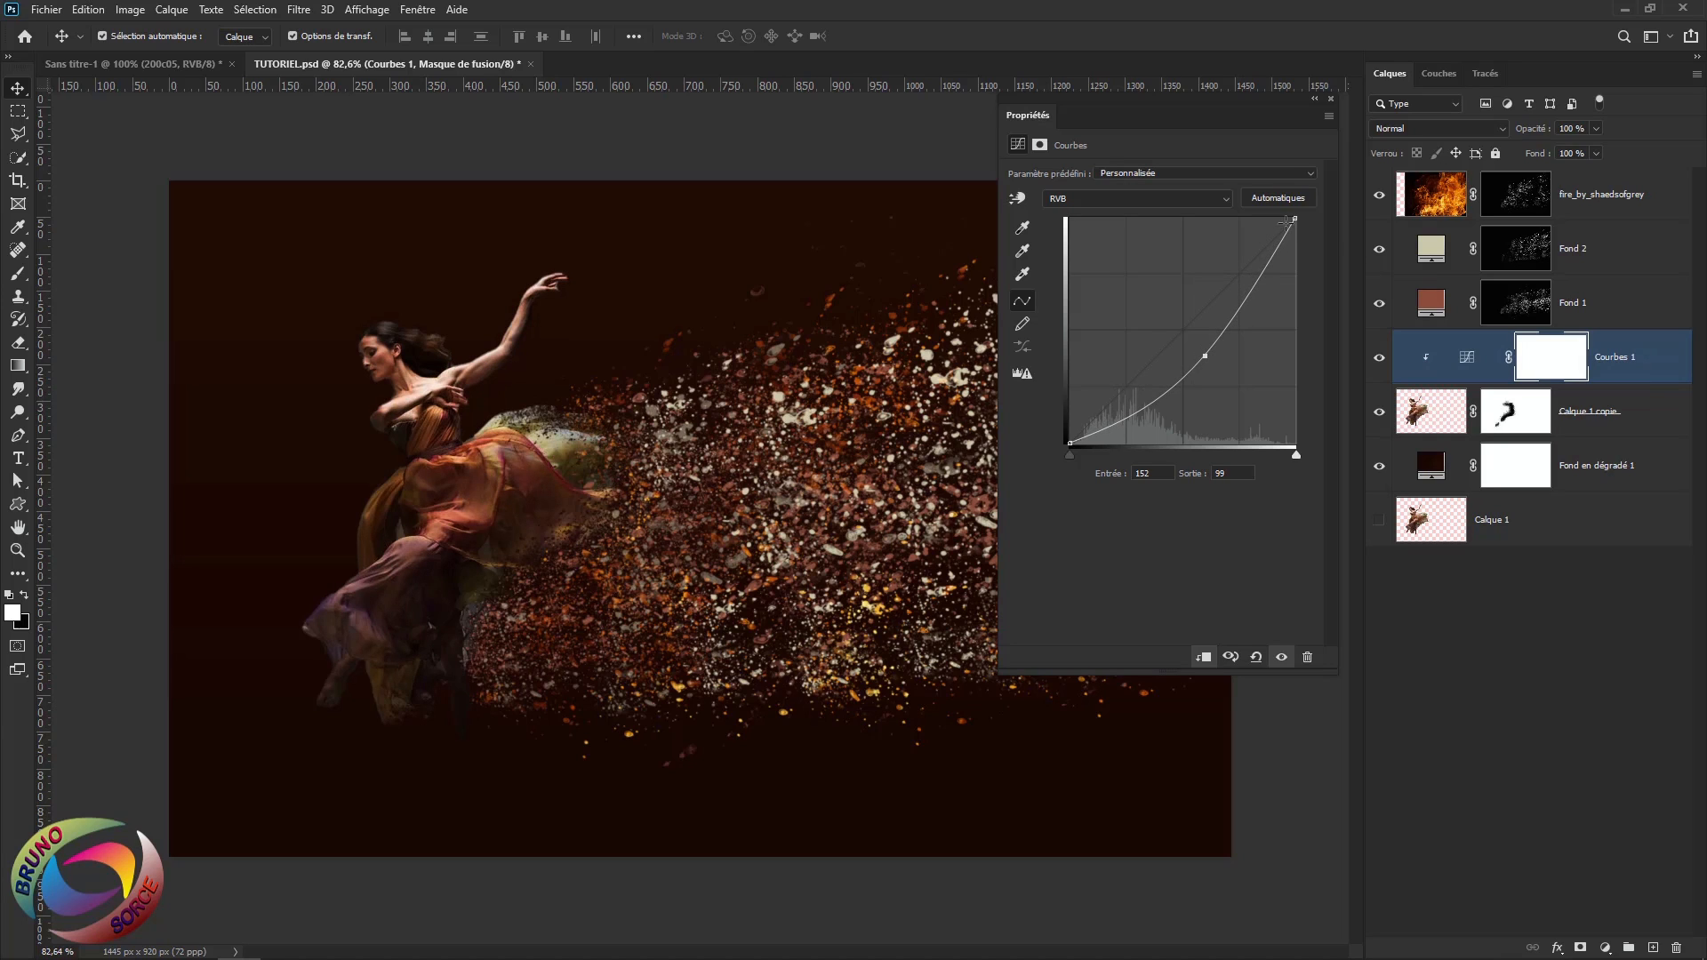
click(1331, 100)
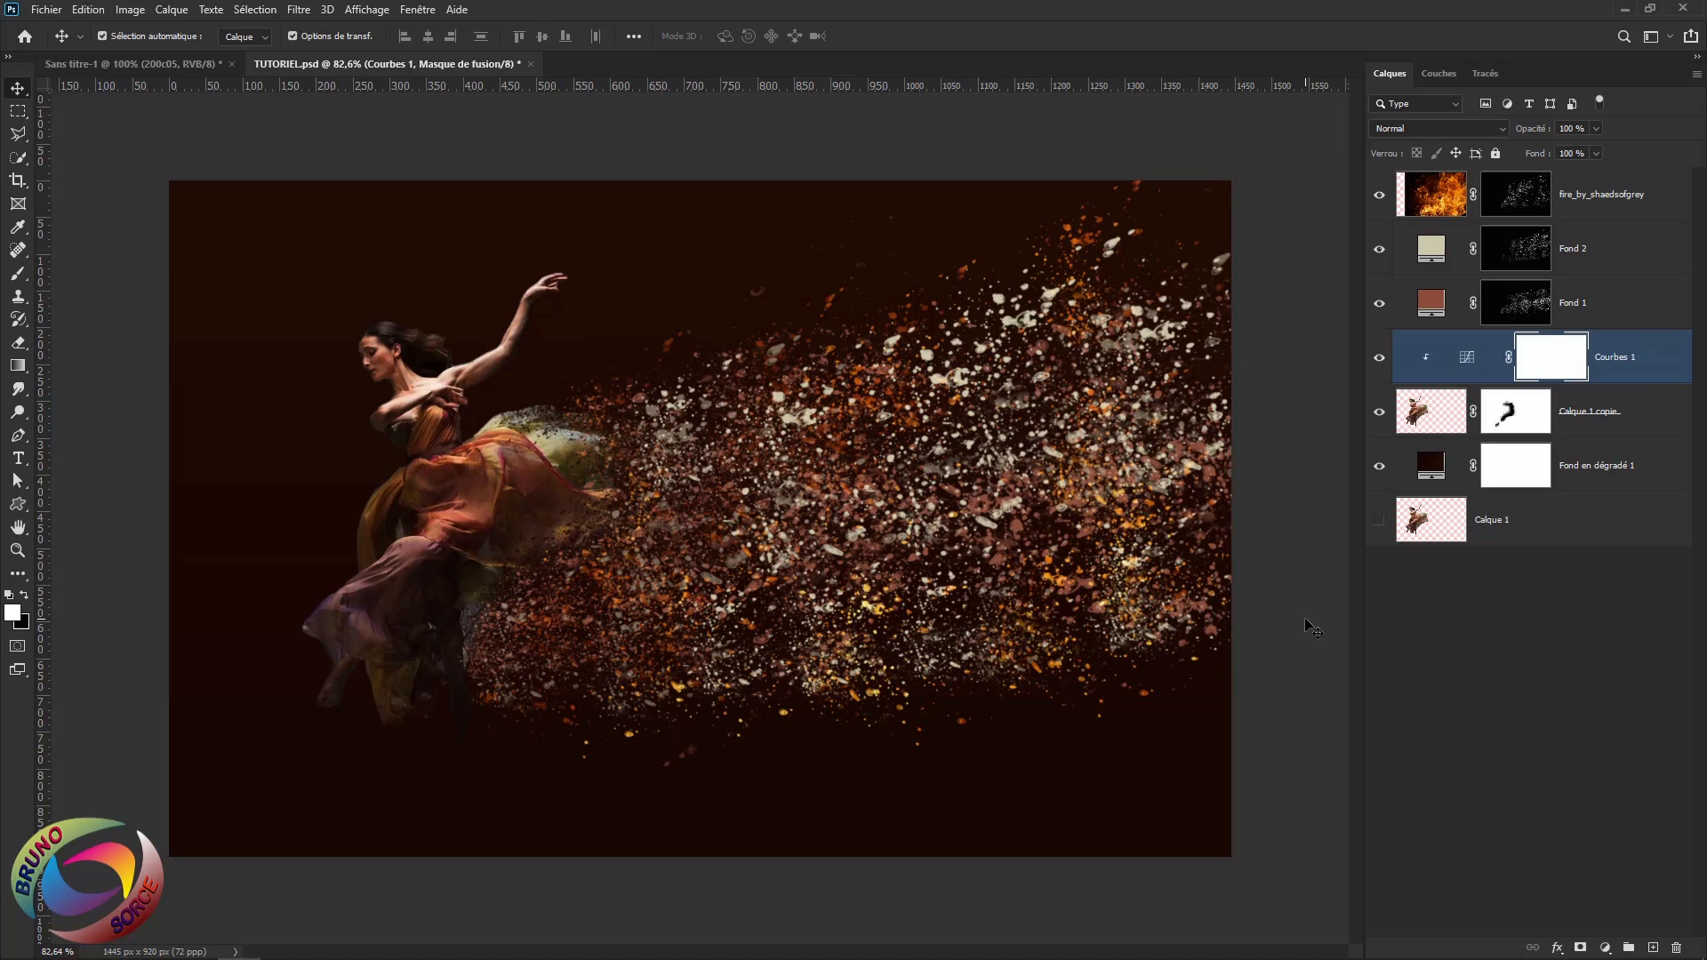